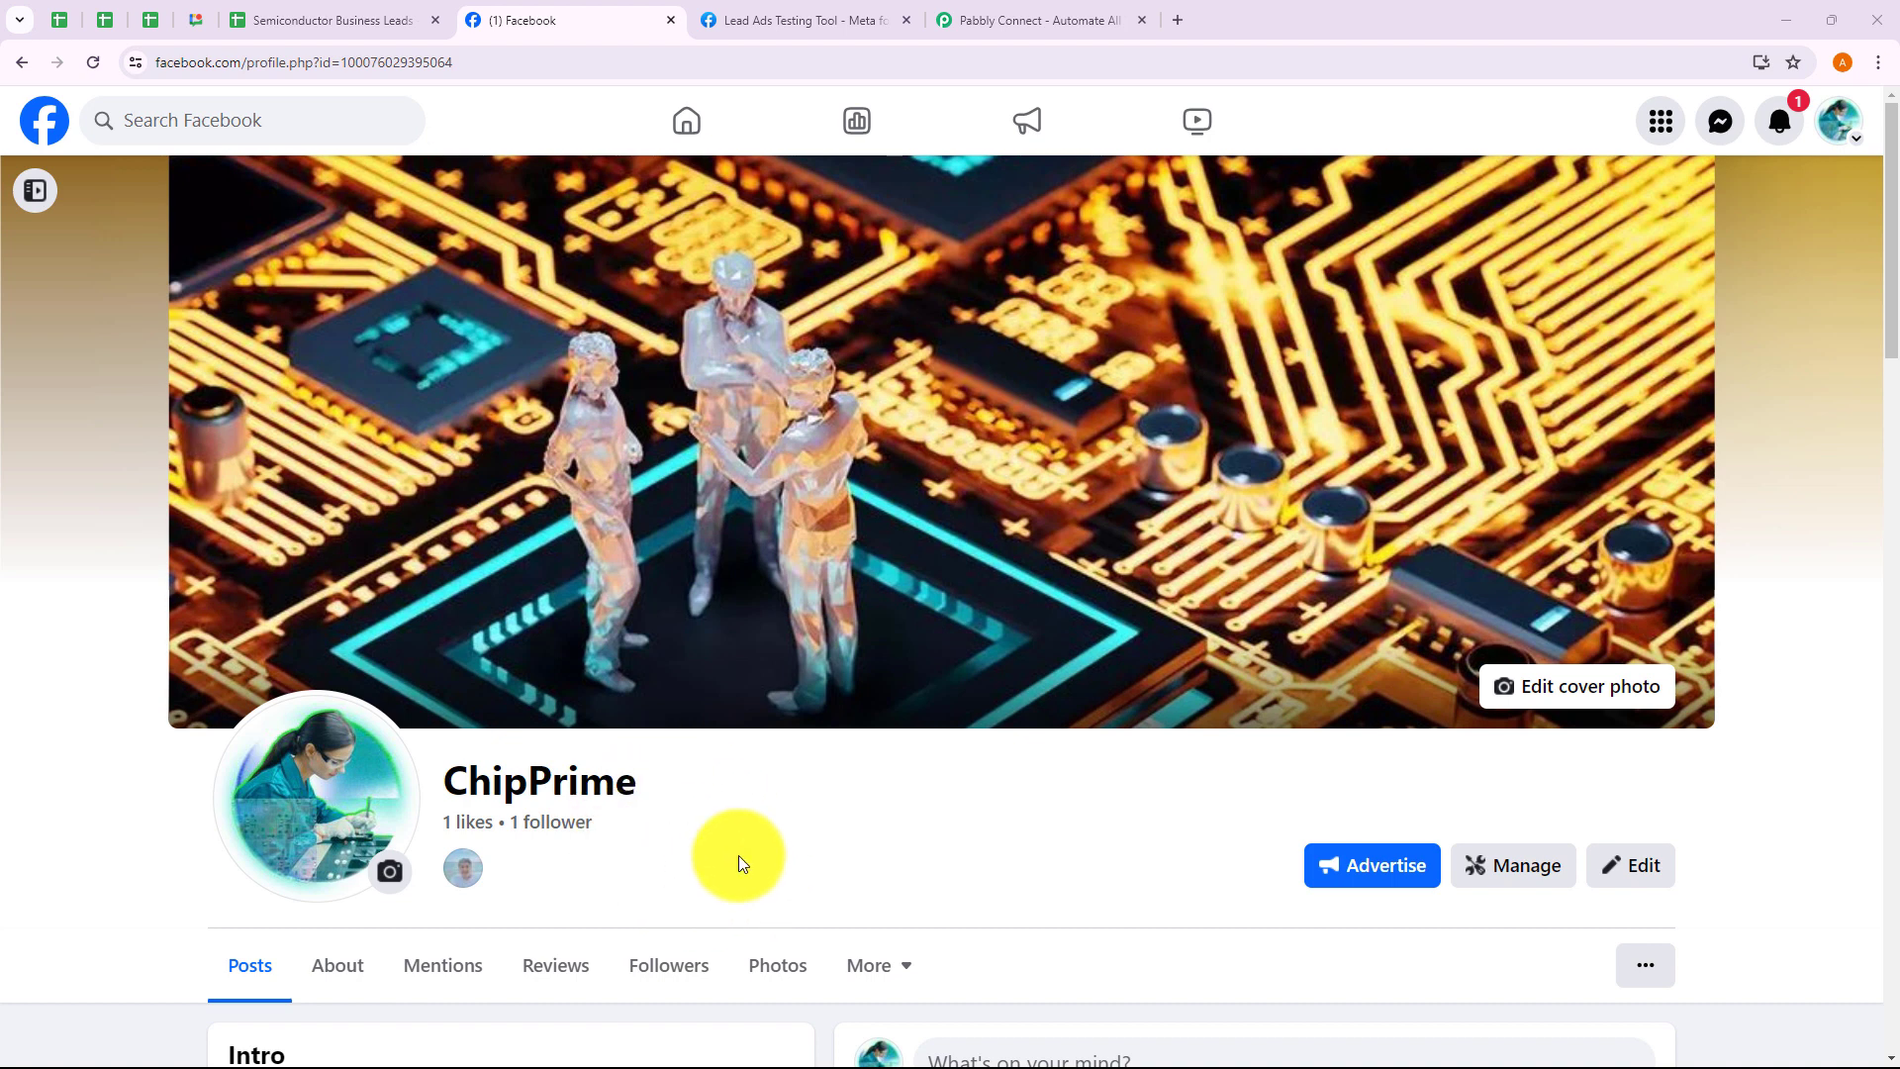
# Switch to the Lead Ads Testing Tool tab showing the ChipPrime lead form preview
pyautogui.click(793, 10)
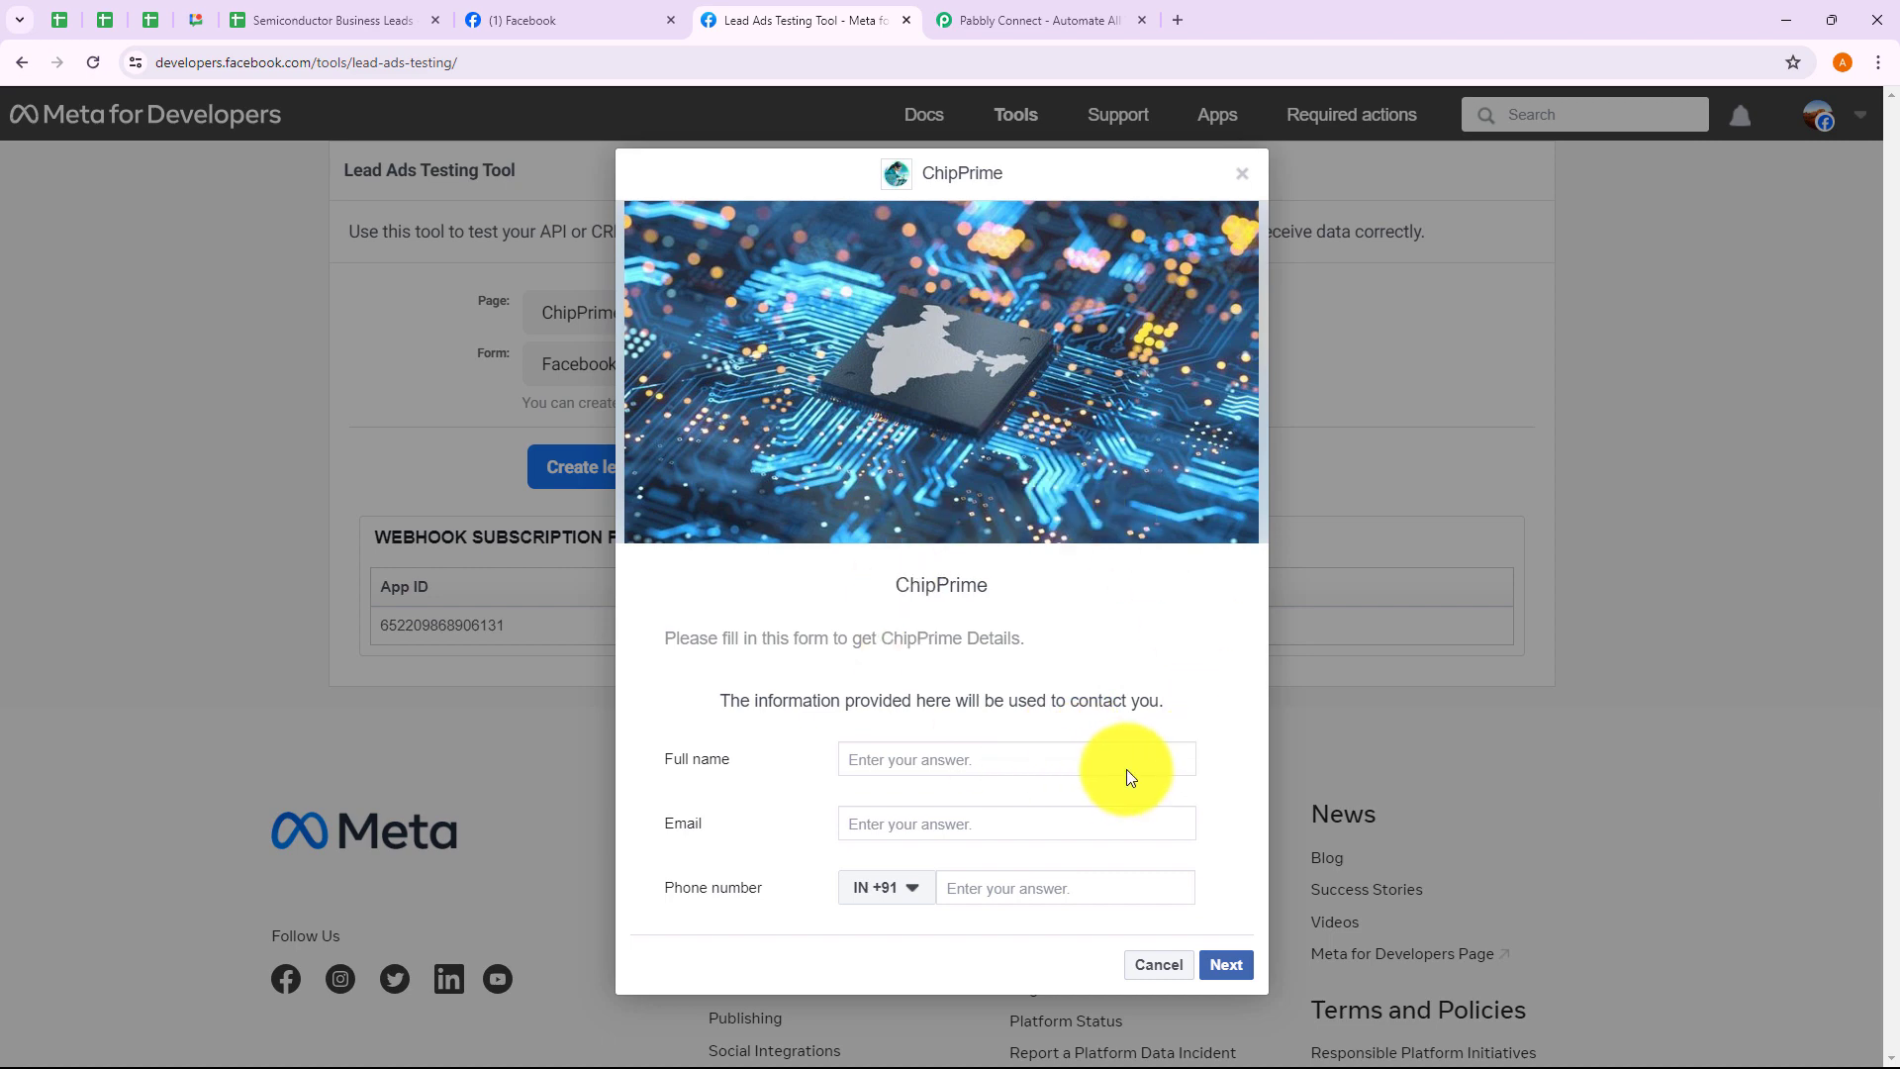
# Switch to the Semiconductor Business Leads Google Sheets tab
pyautogui.click(342, 24)
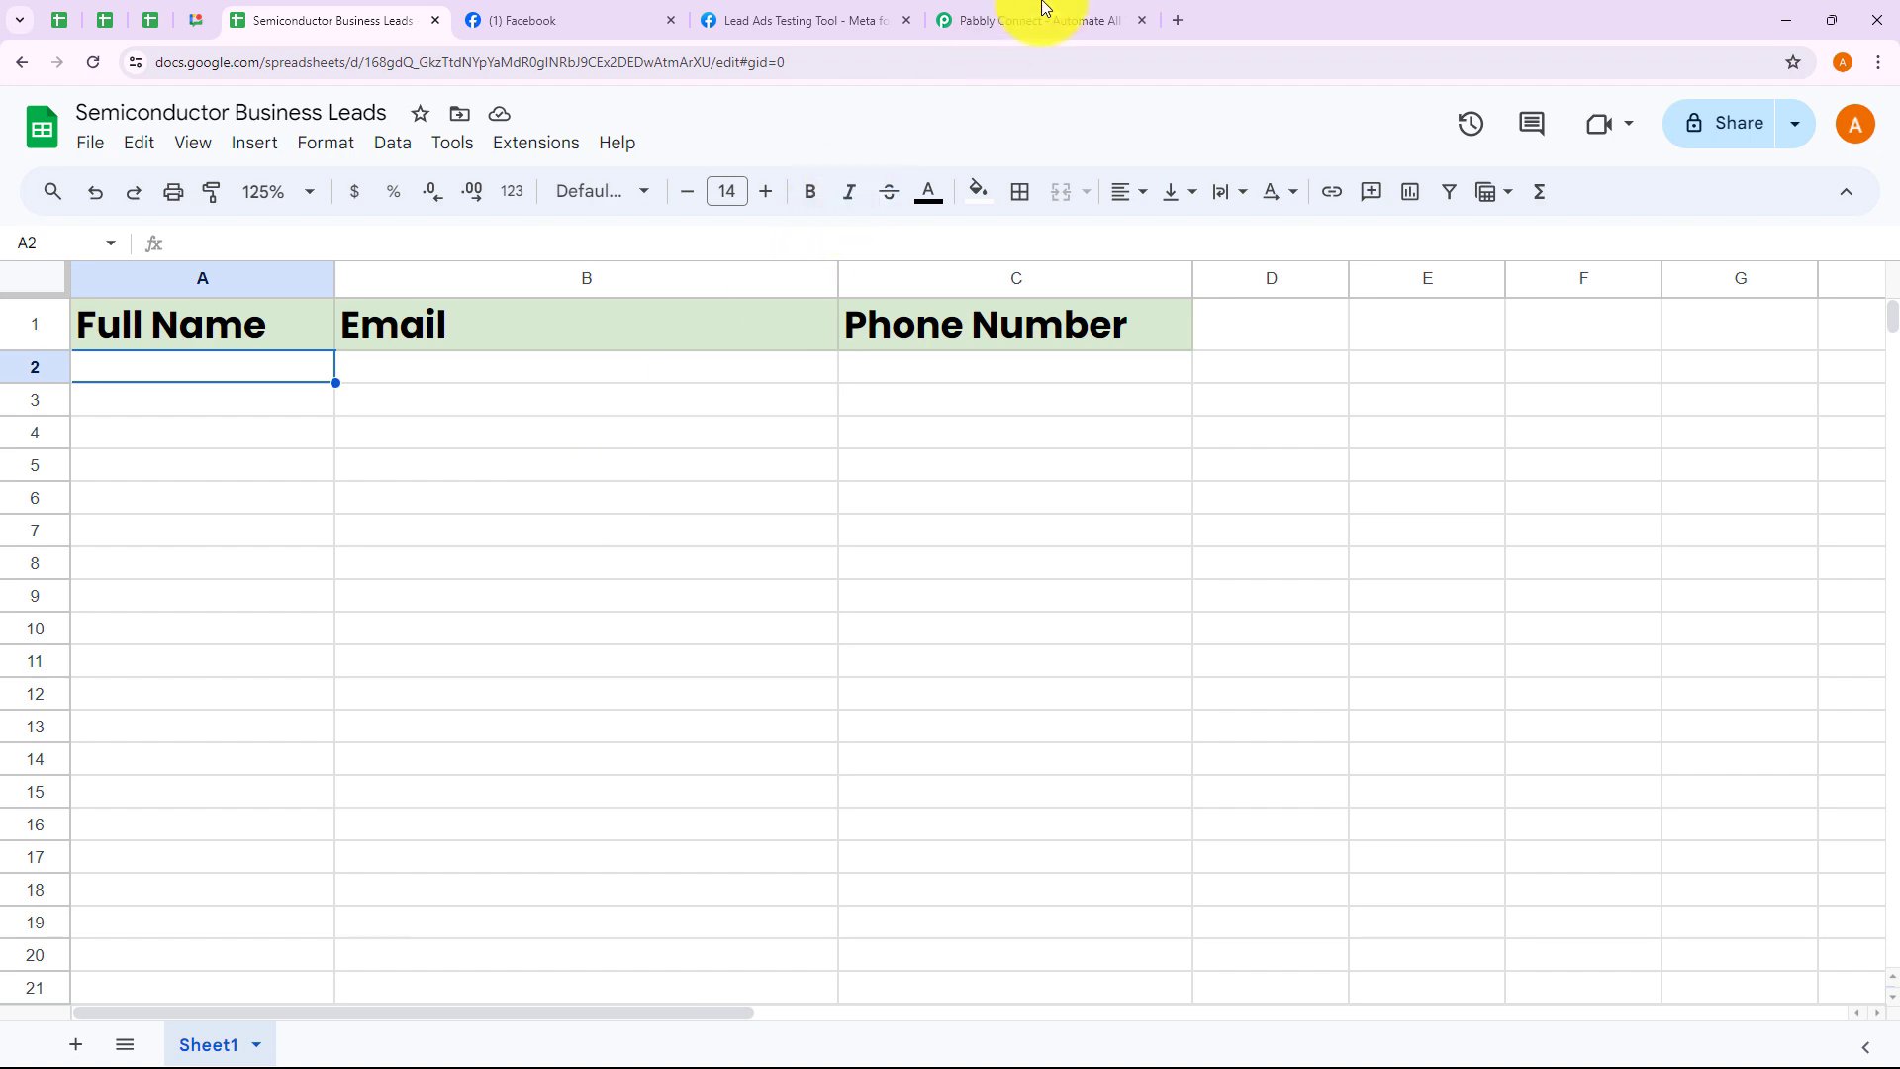
# Compare the empty Full Name, Email and Phone Number columns with the ChipPrime form fields, then switch to Pabbly Connect
pyautogui.click(780, 24)
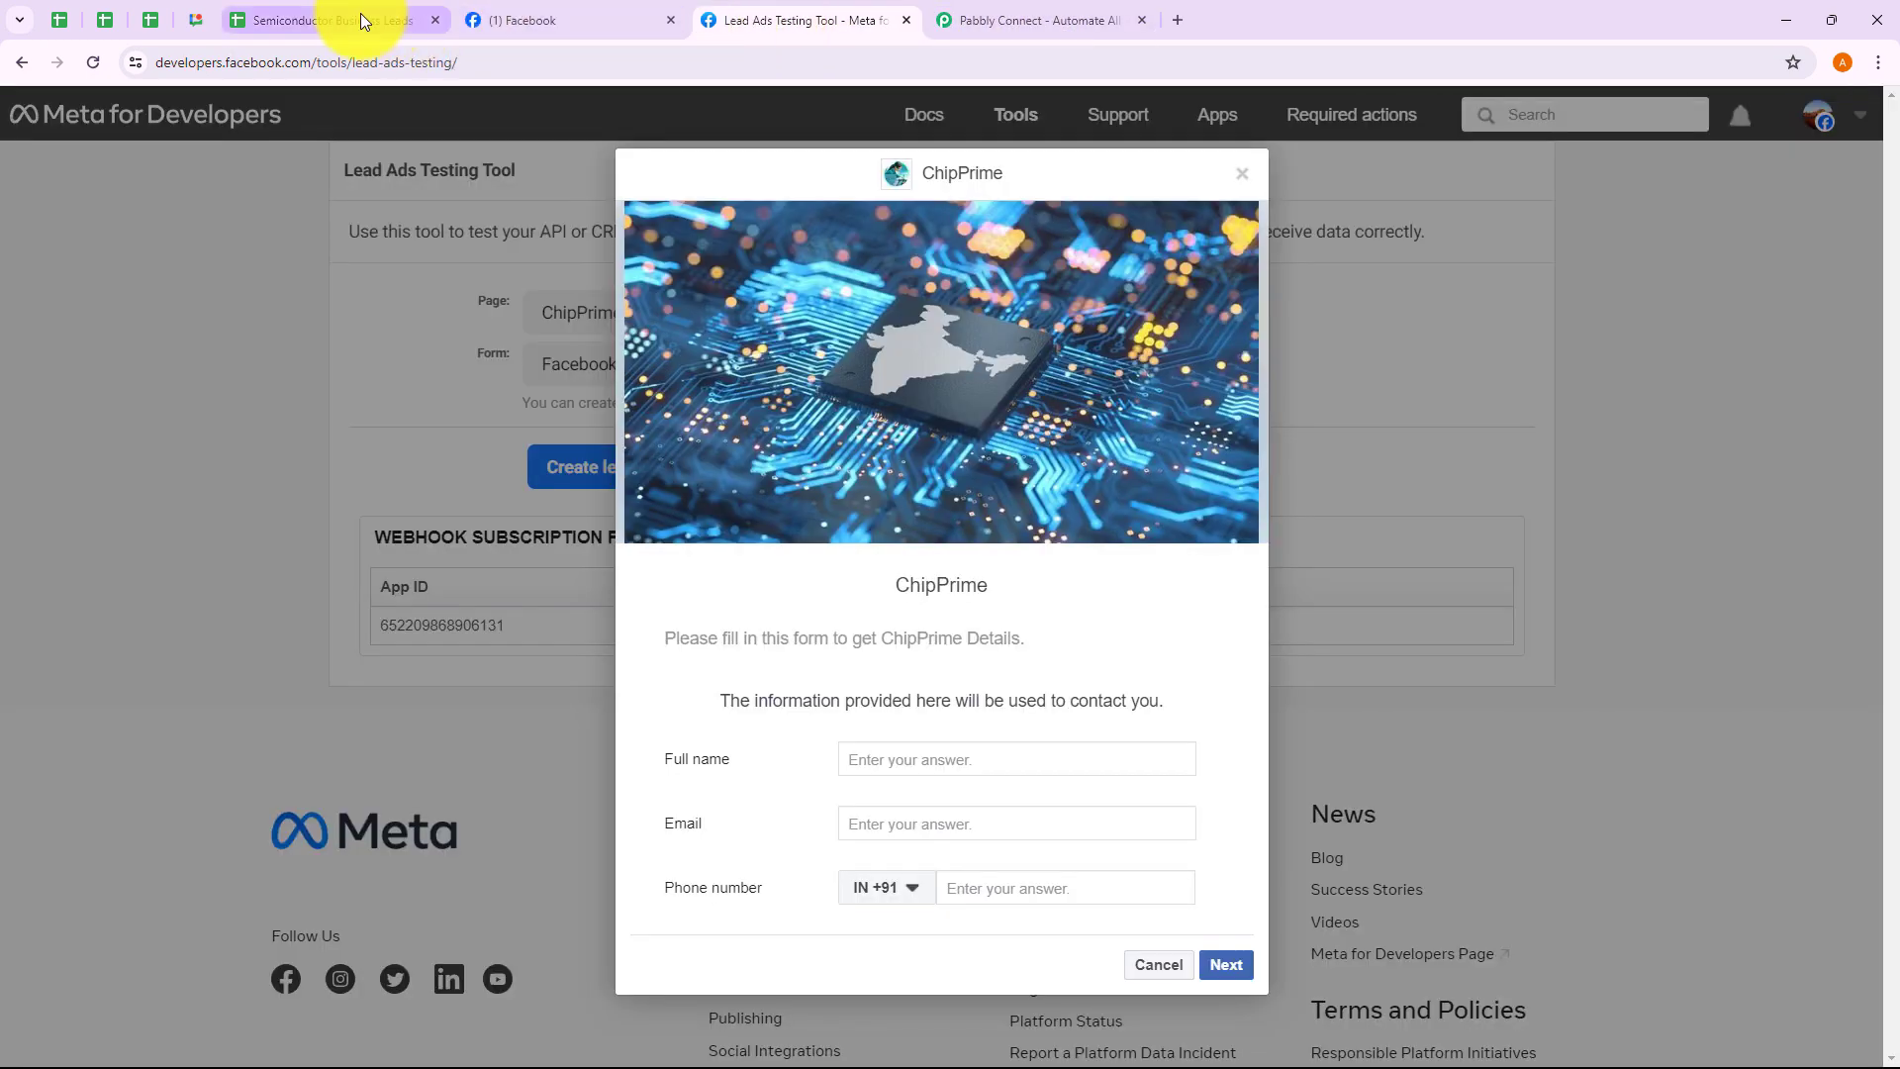
pyautogui.click(360, 14)
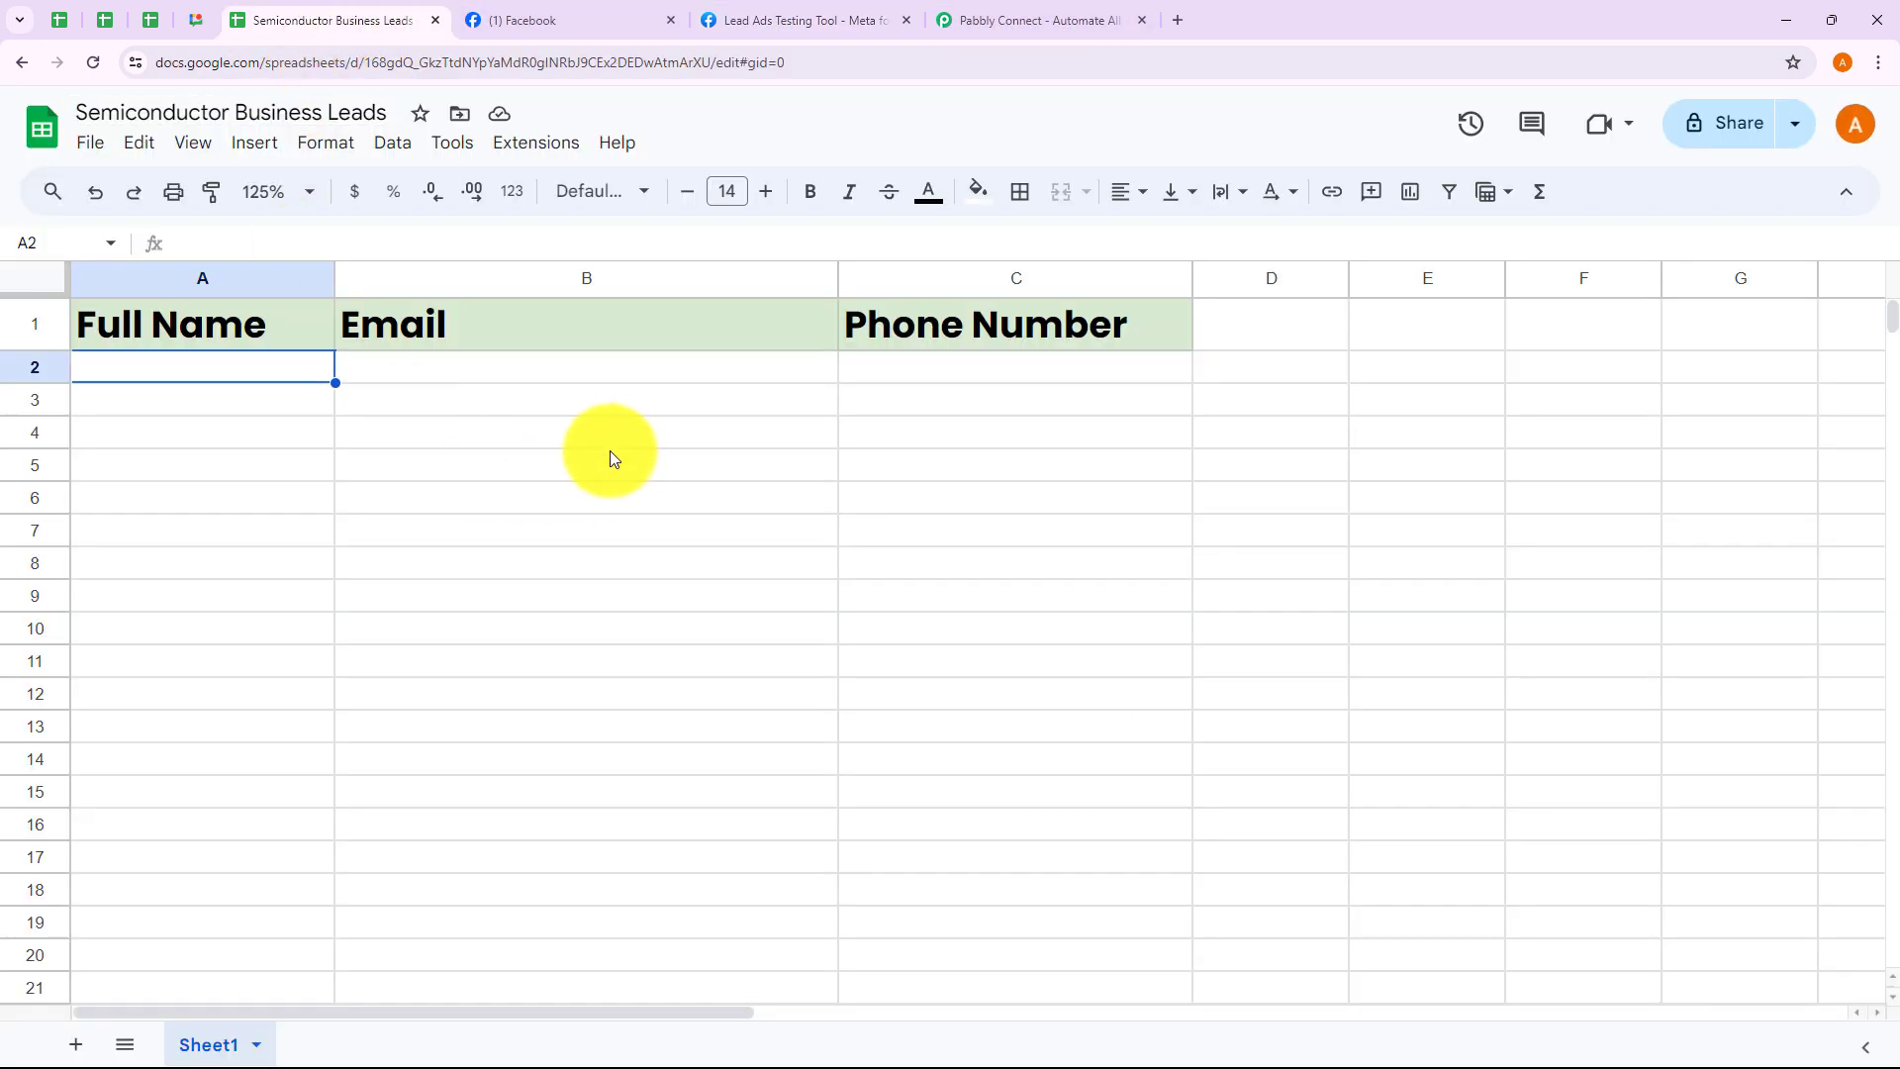
pyautogui.click(799, 10)
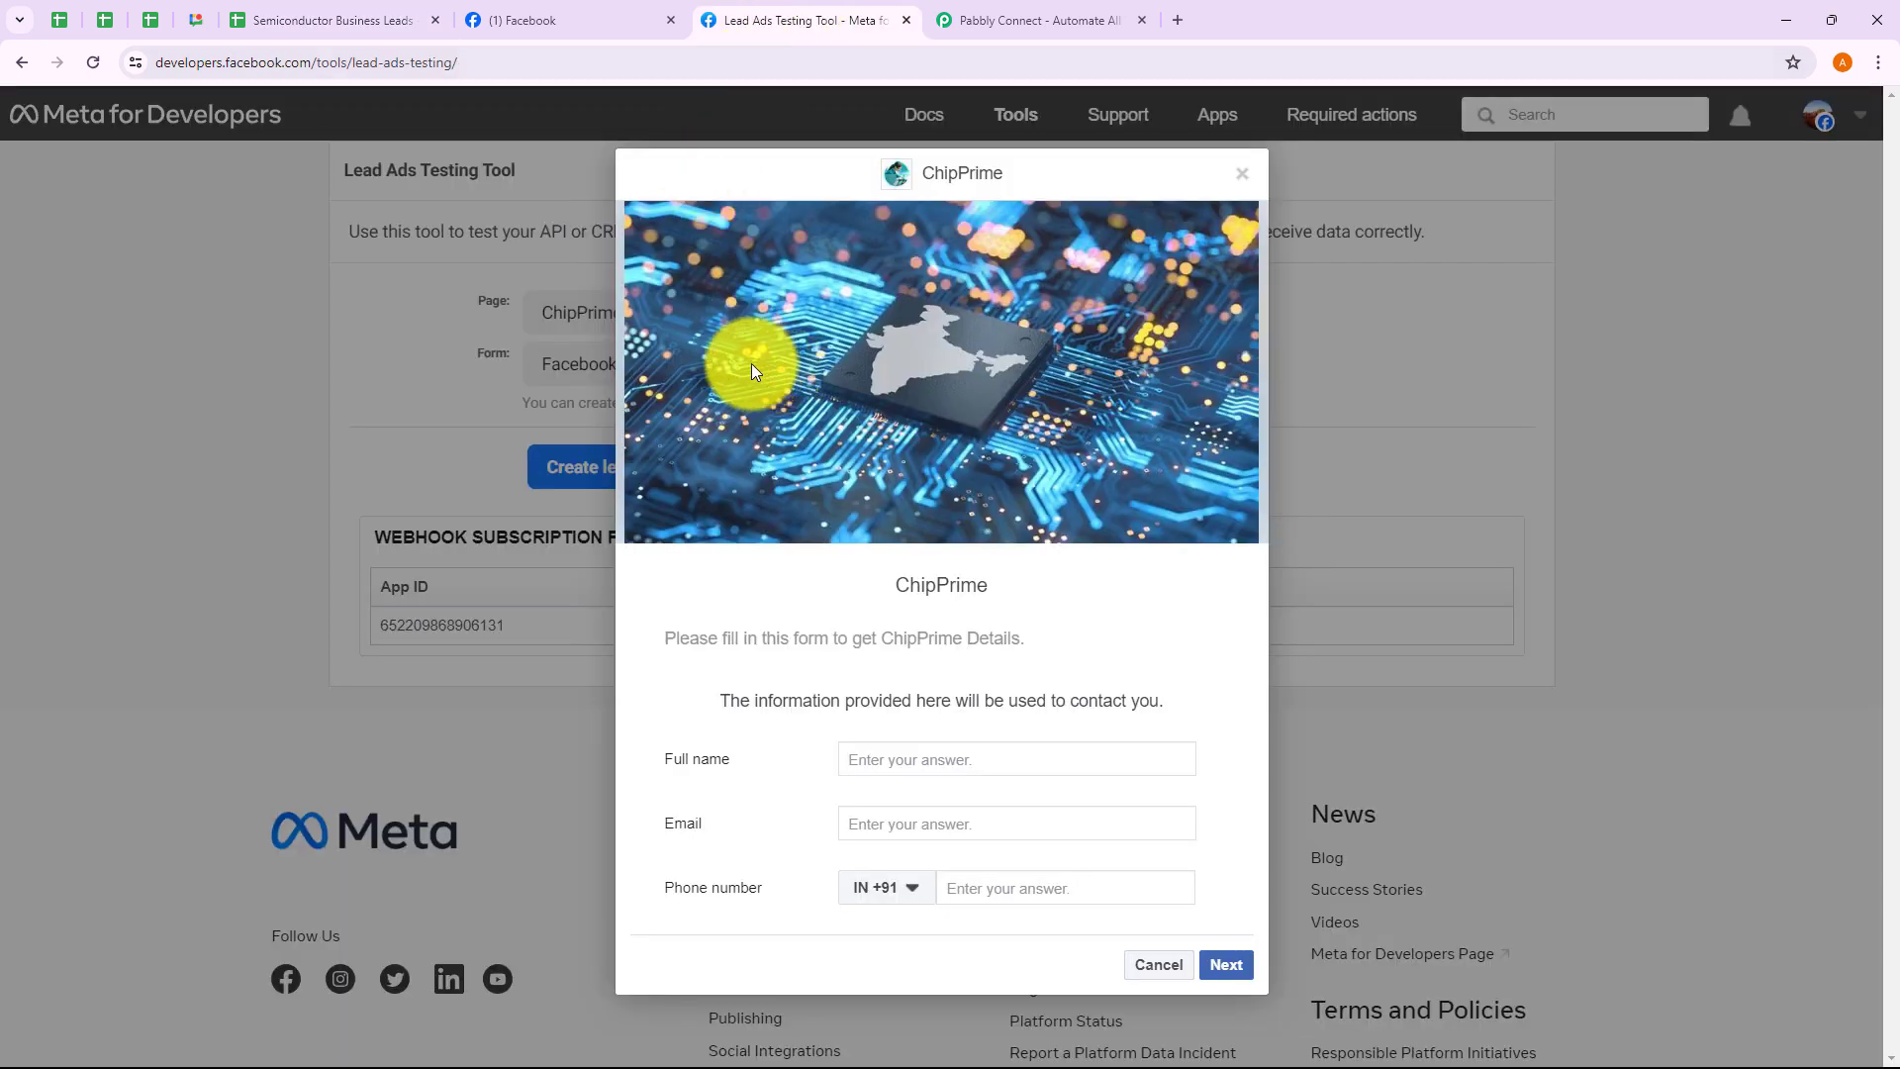
pyautogui.click(330, 19)
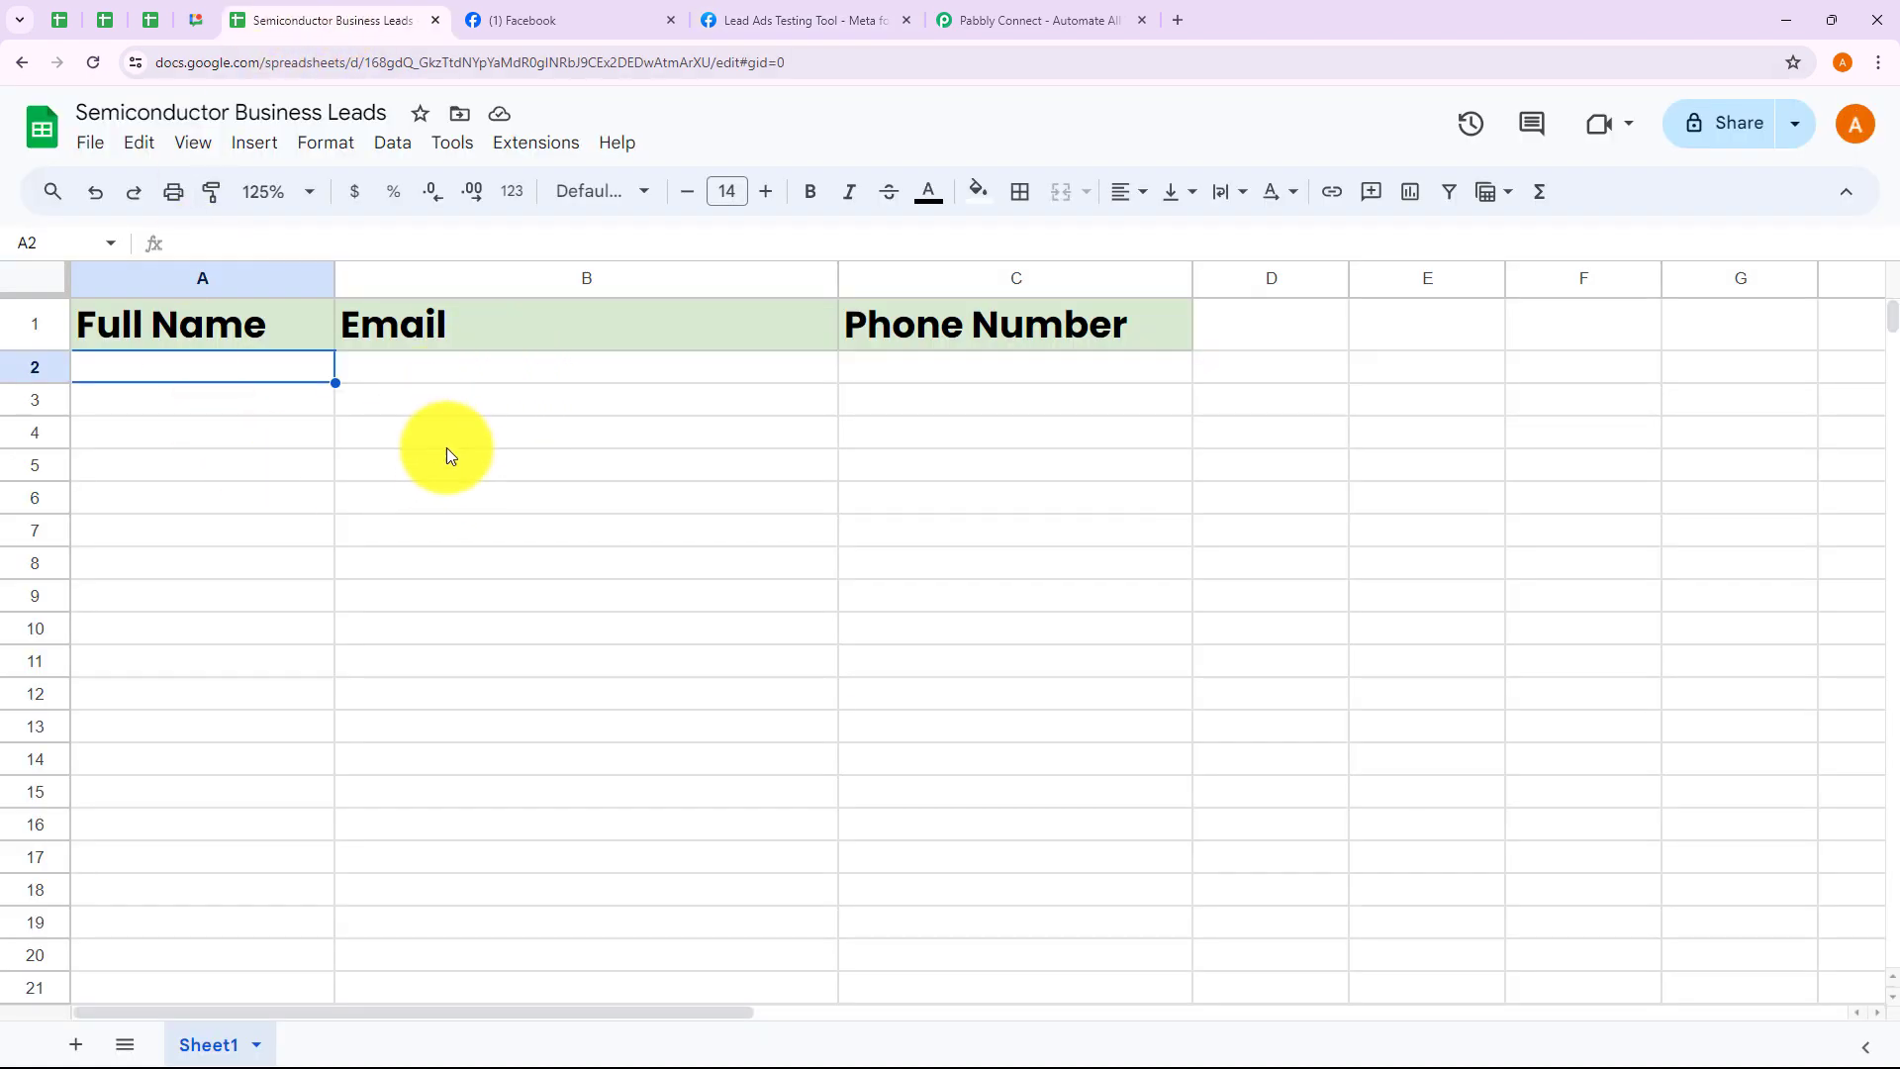
pyautogui.click(566, 503)
pyautogui.rightClick(567, 502)
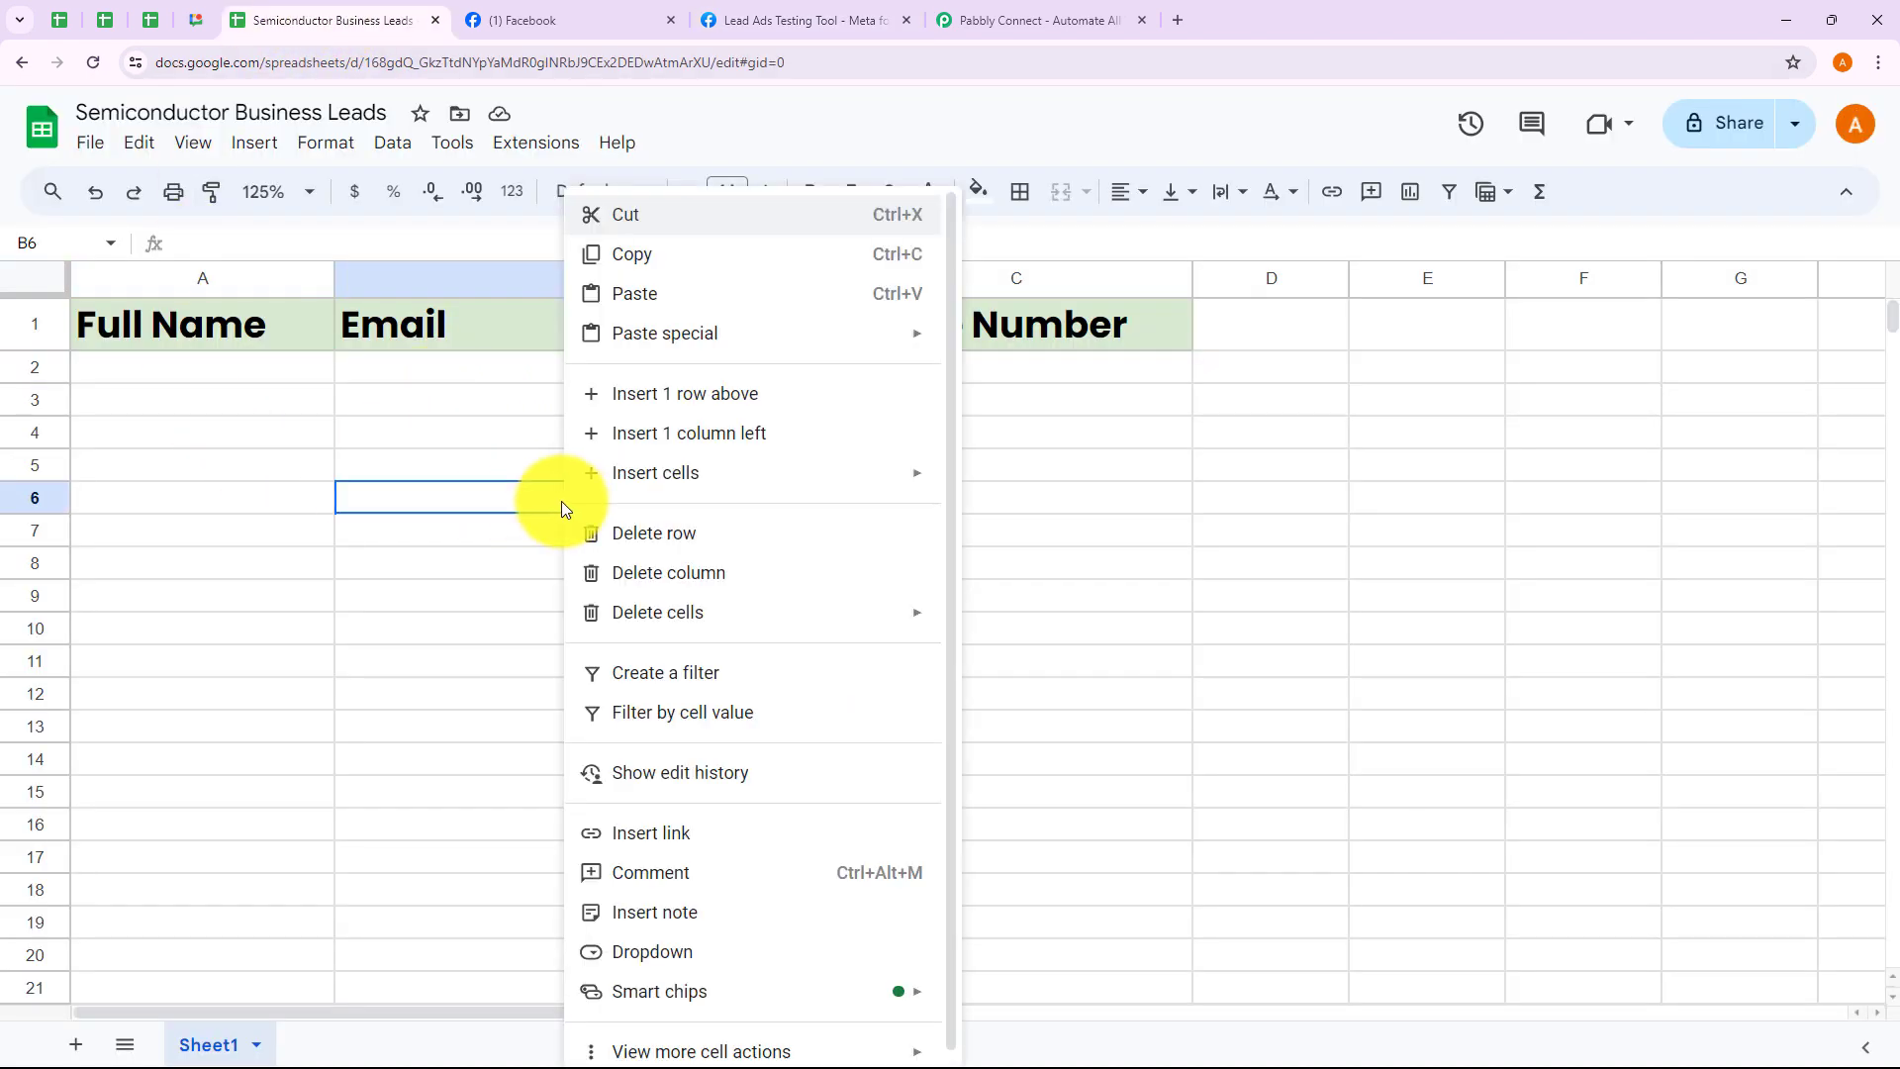
pyautogui.press('Escape')
pyautogui.click(143, 377)
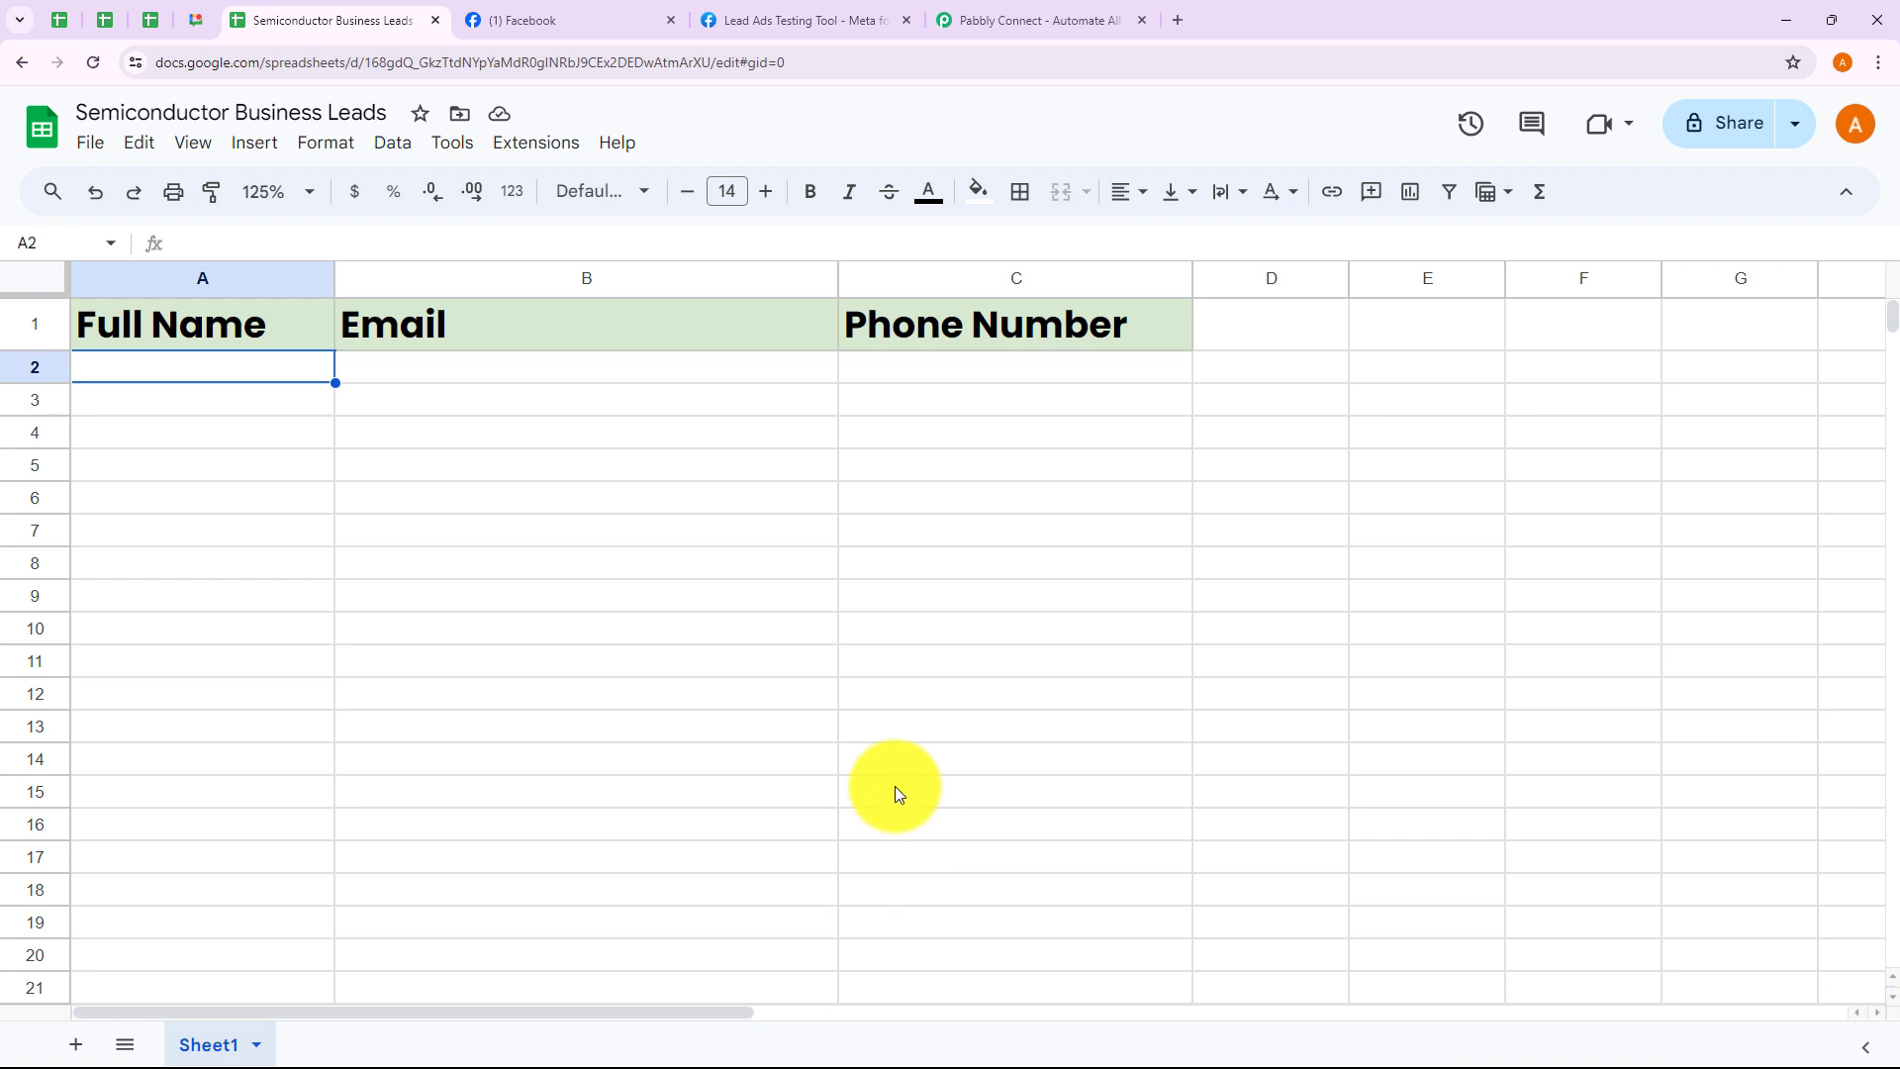
pyautogui.click(1067, 20)
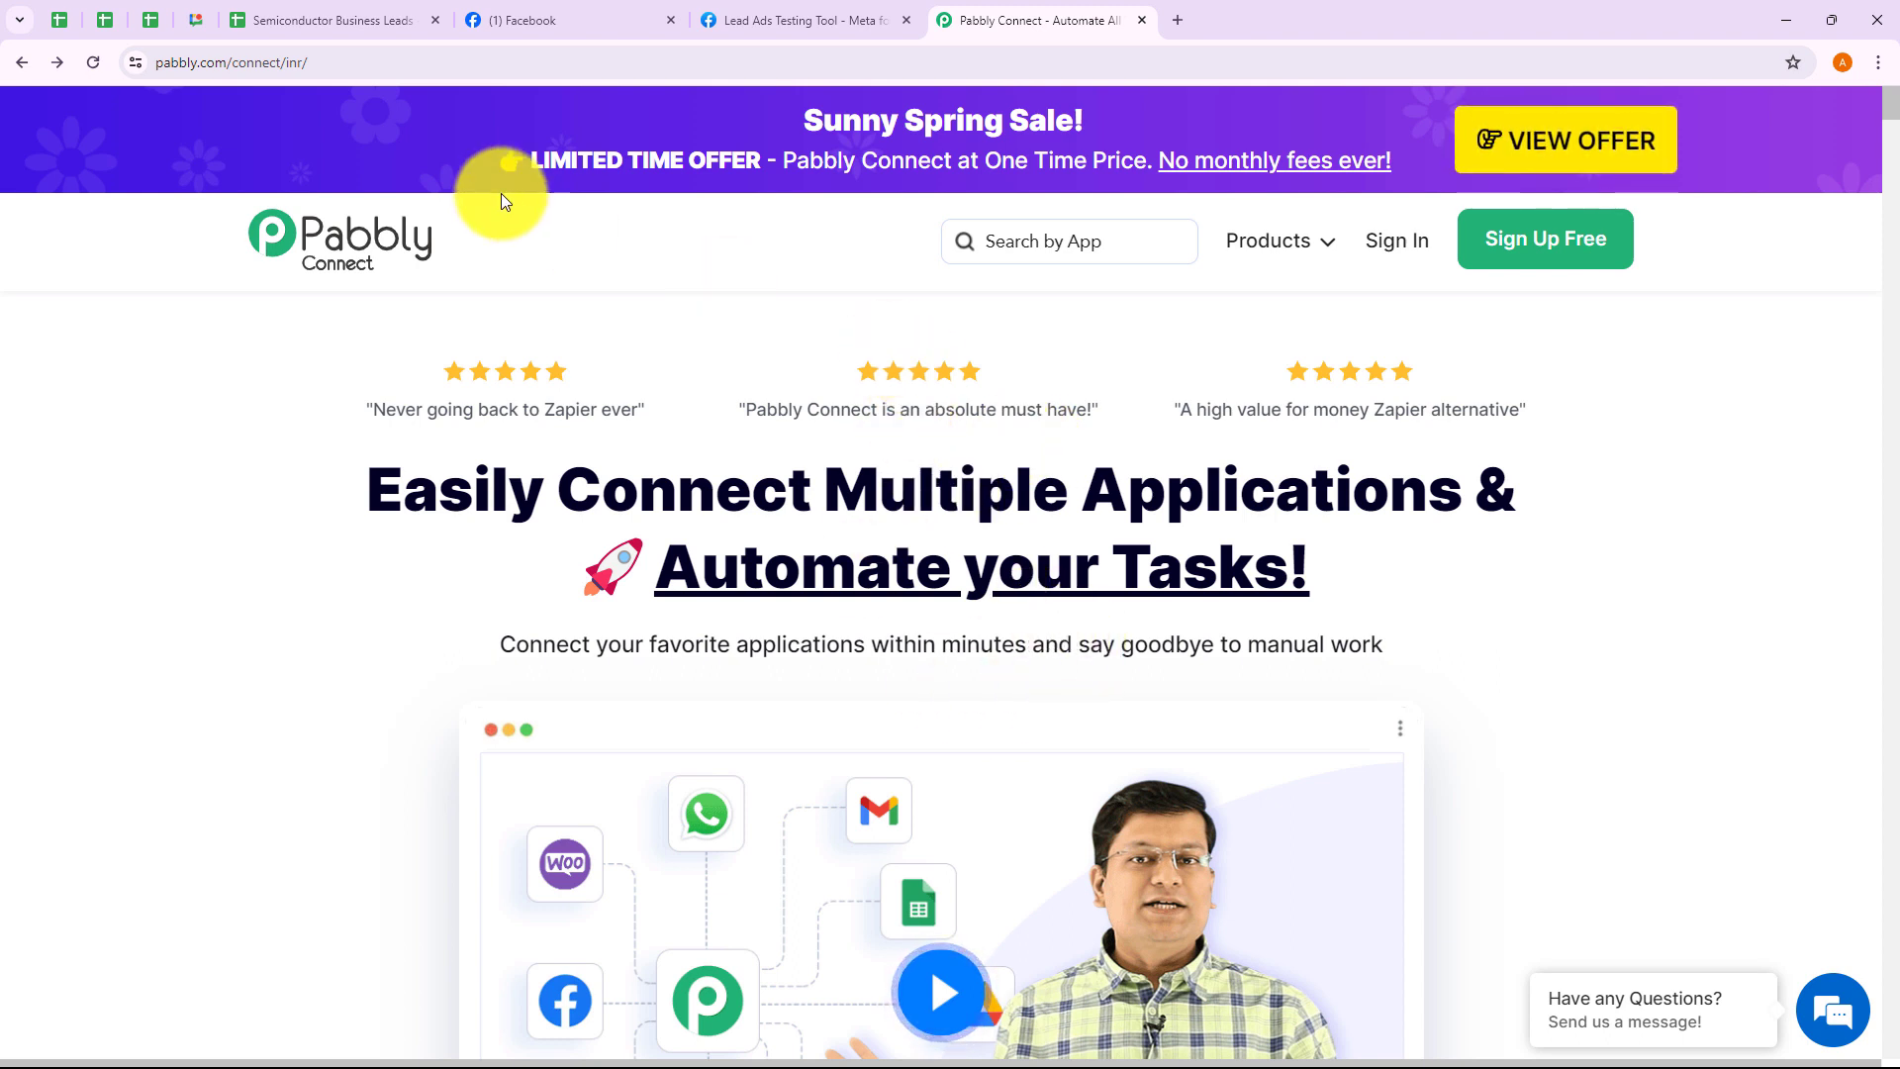
# Sign in to Pabbly and open Pabbly Connect from the All Pabbly Apps list
pyautogui.click(358, 57)
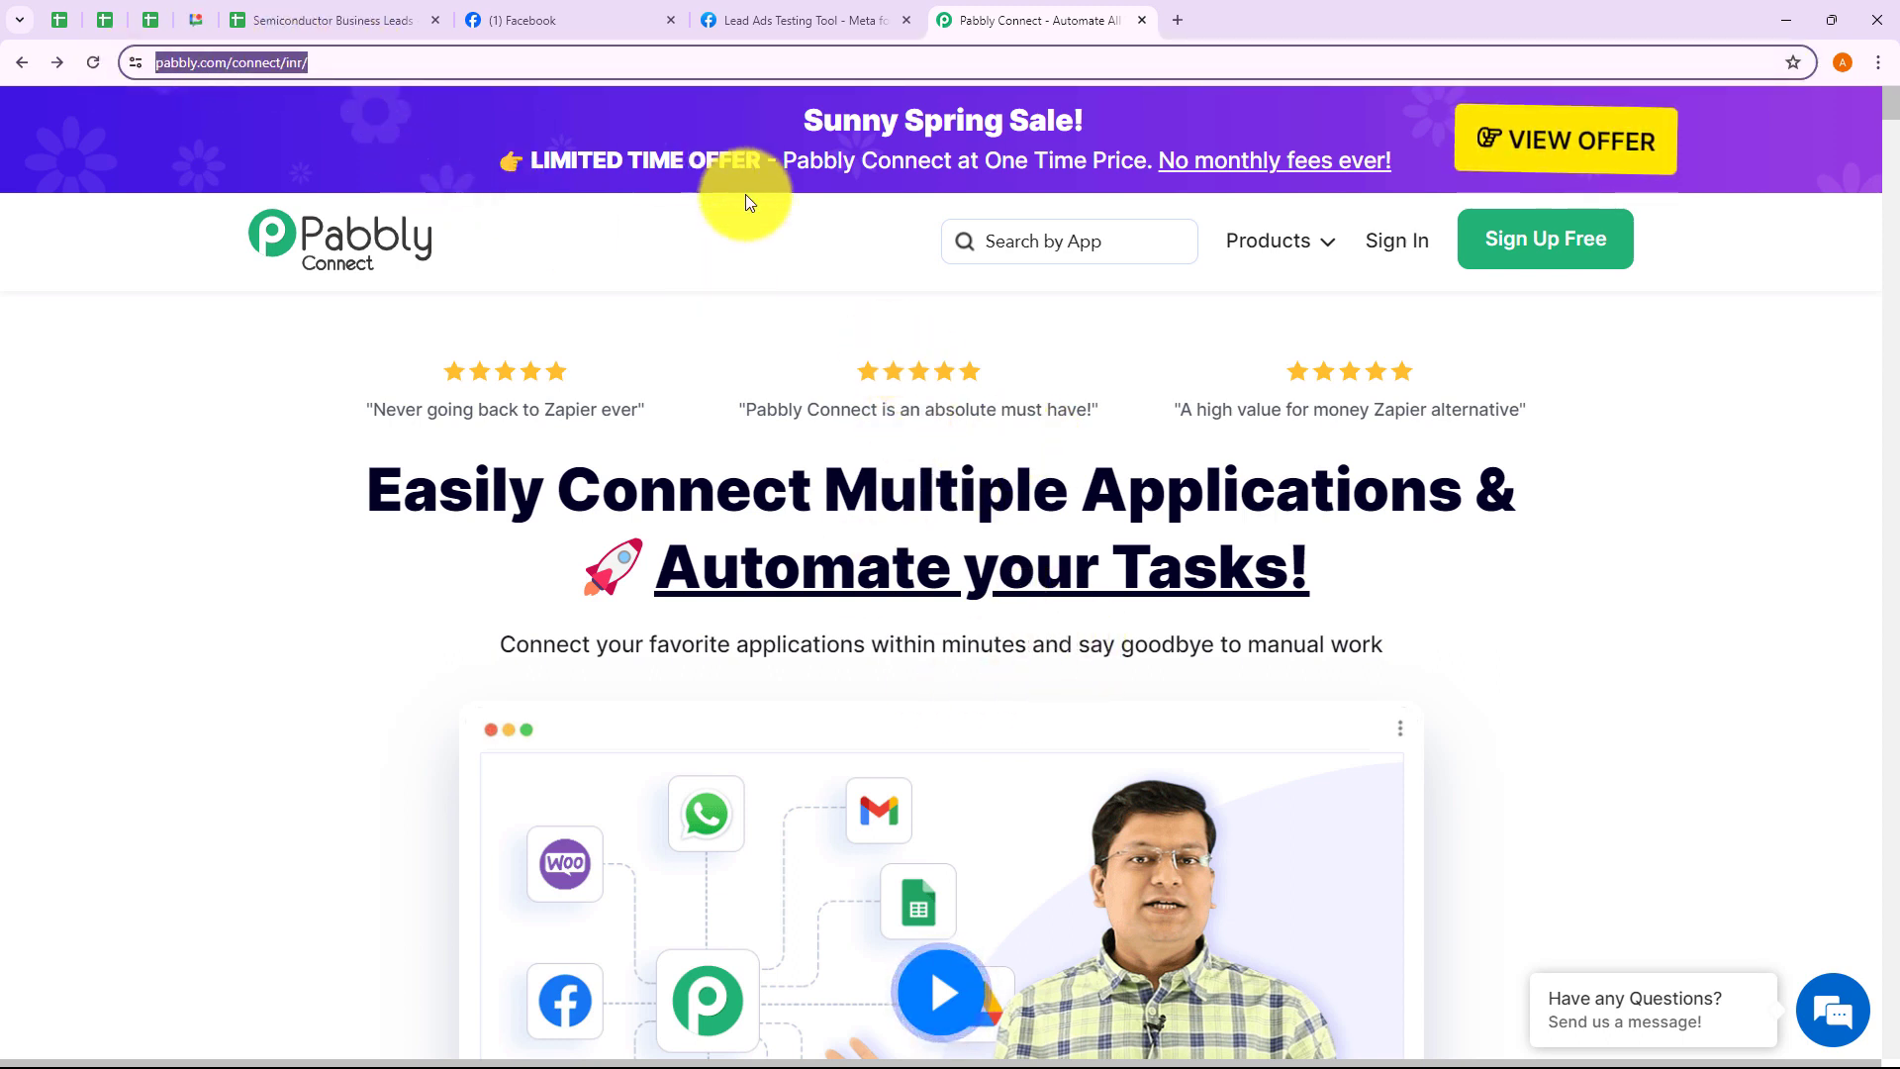
pyautogui.click(778, 235)
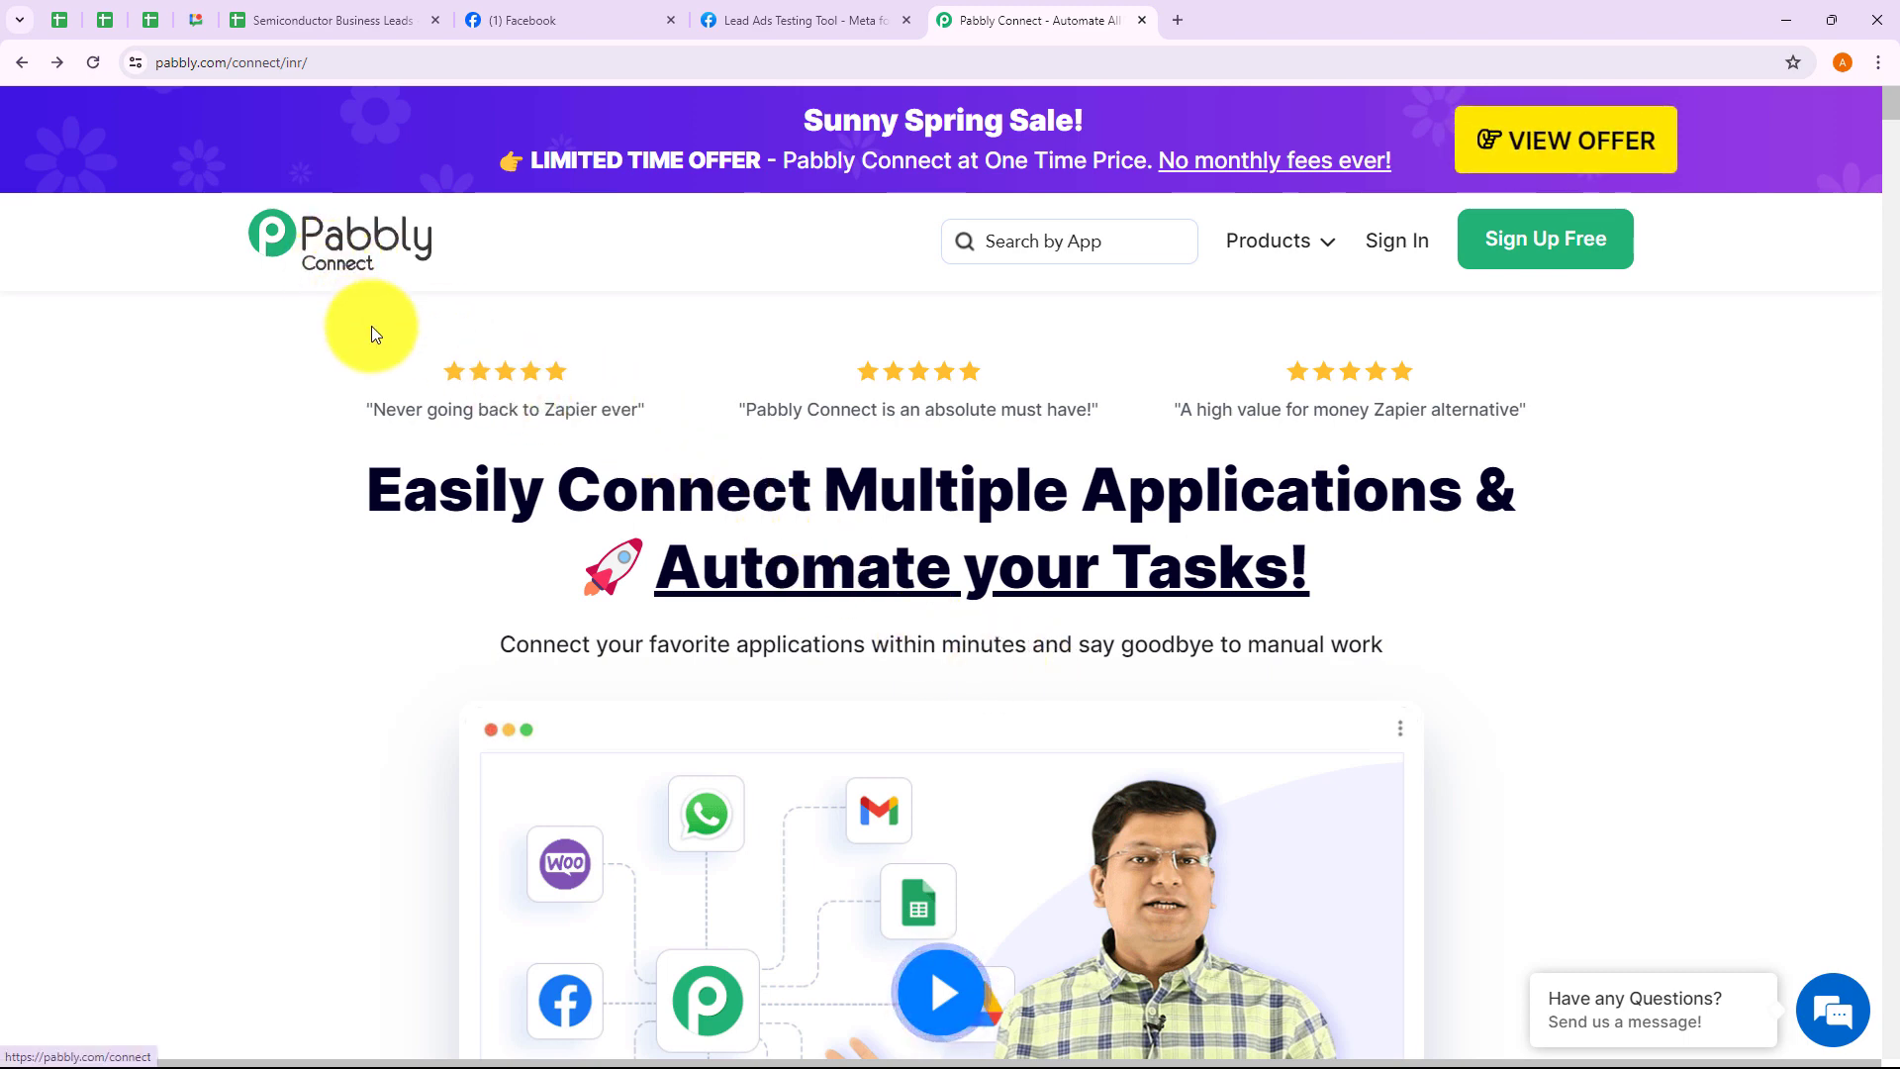
pyautogui.click(1393, 244)
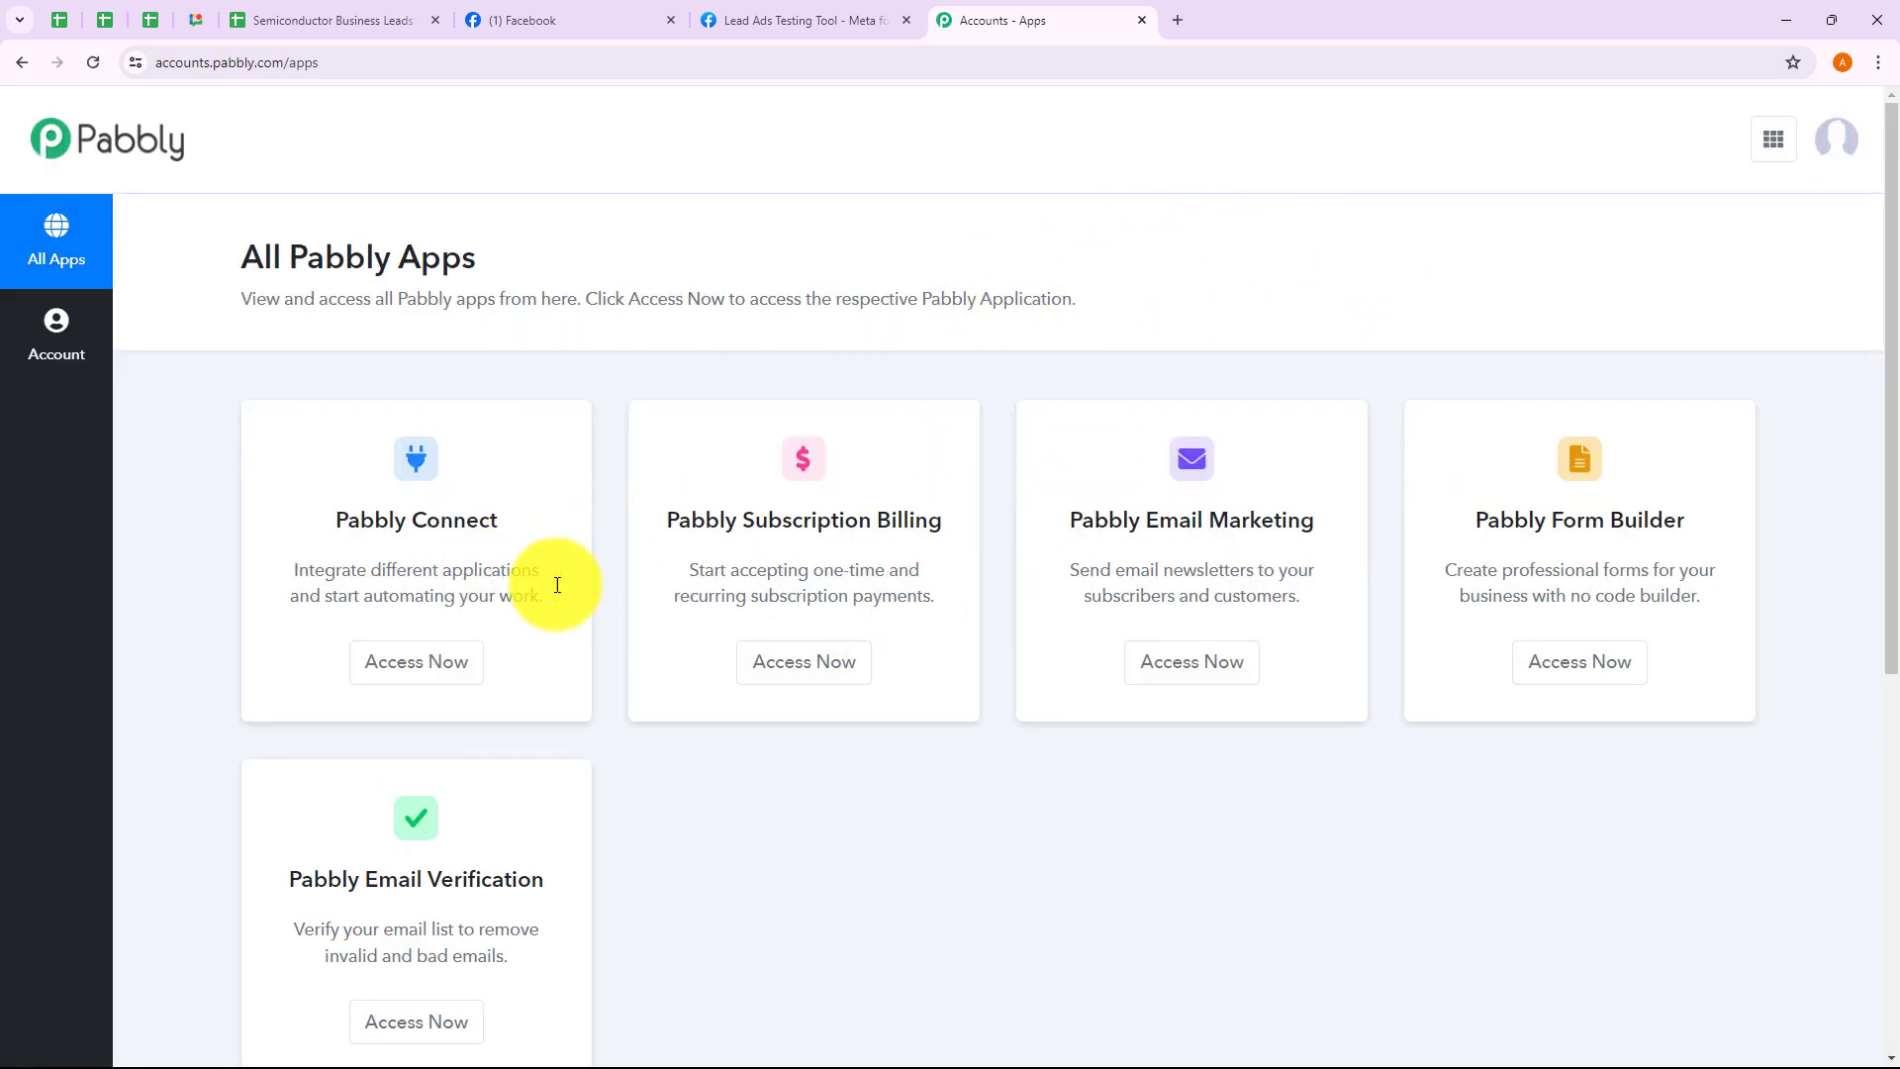
pyautogui.click(413, 664)
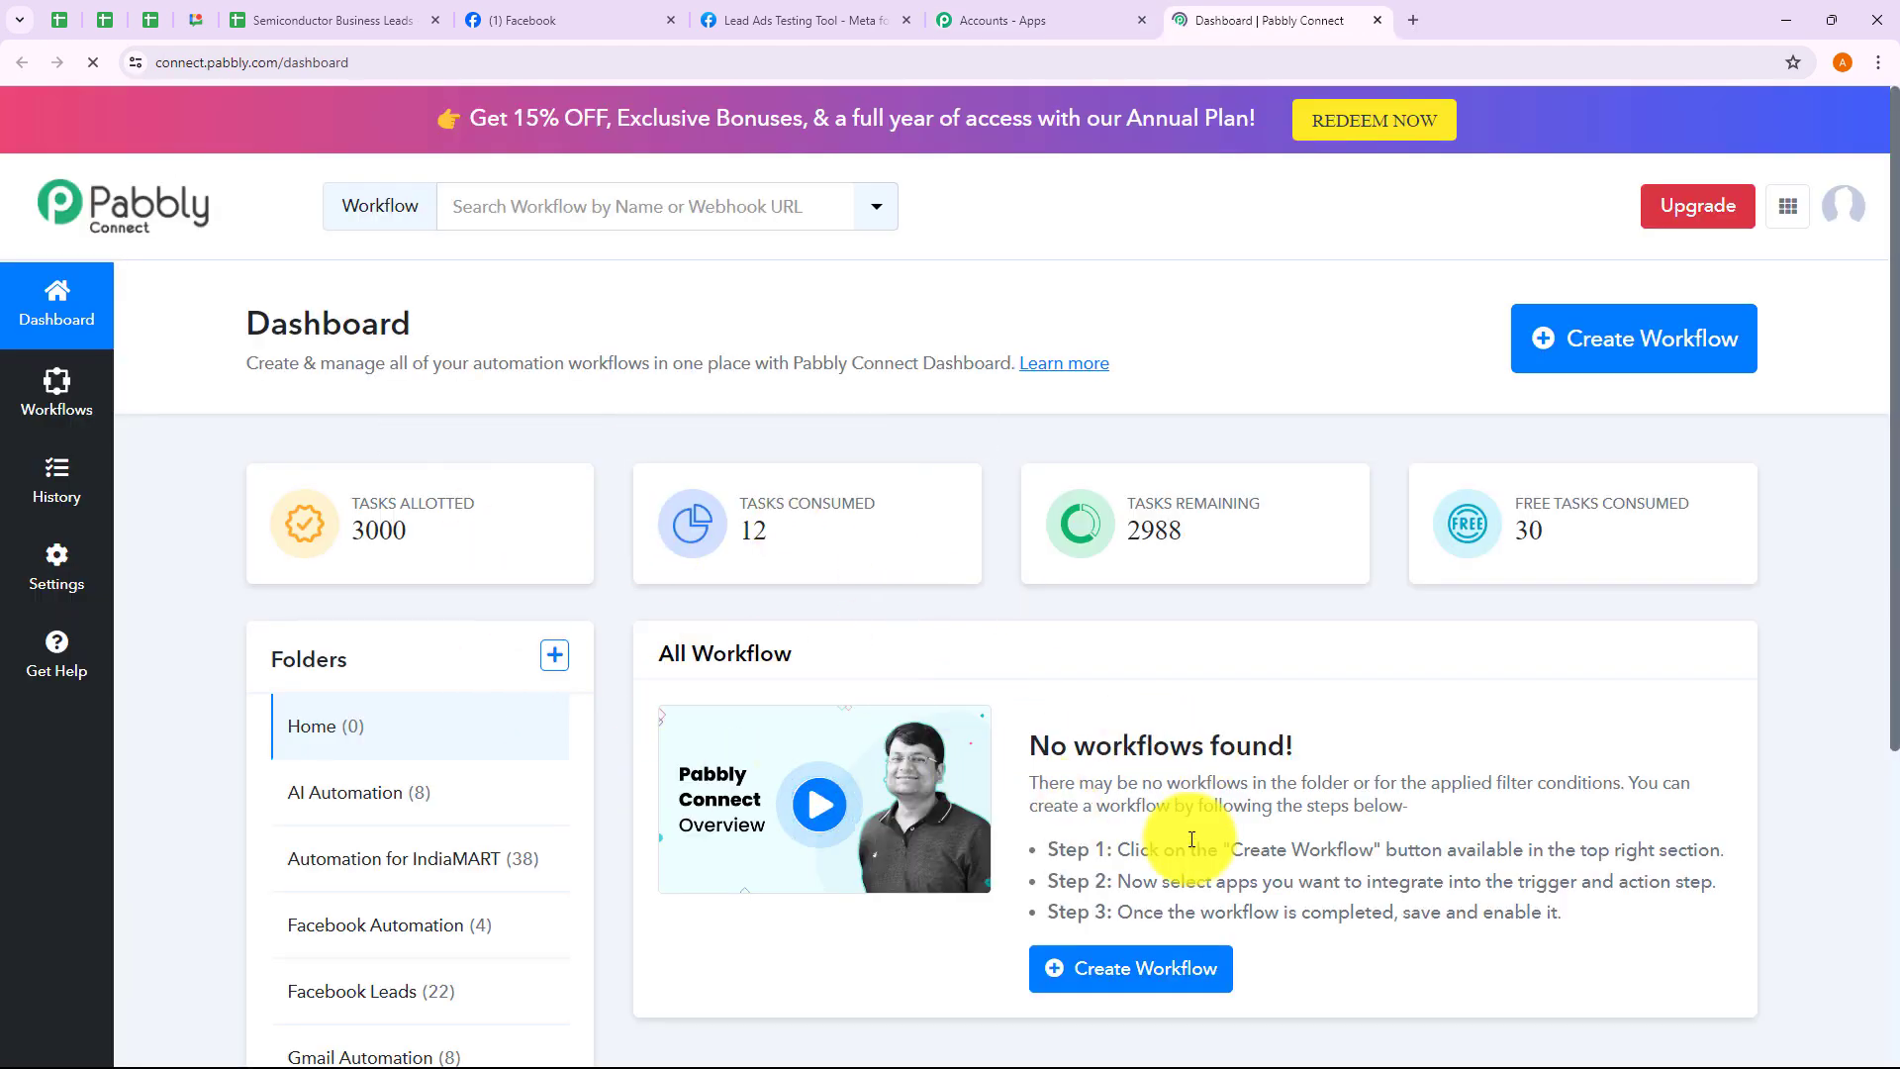
pyautogui.click(1675, 337)
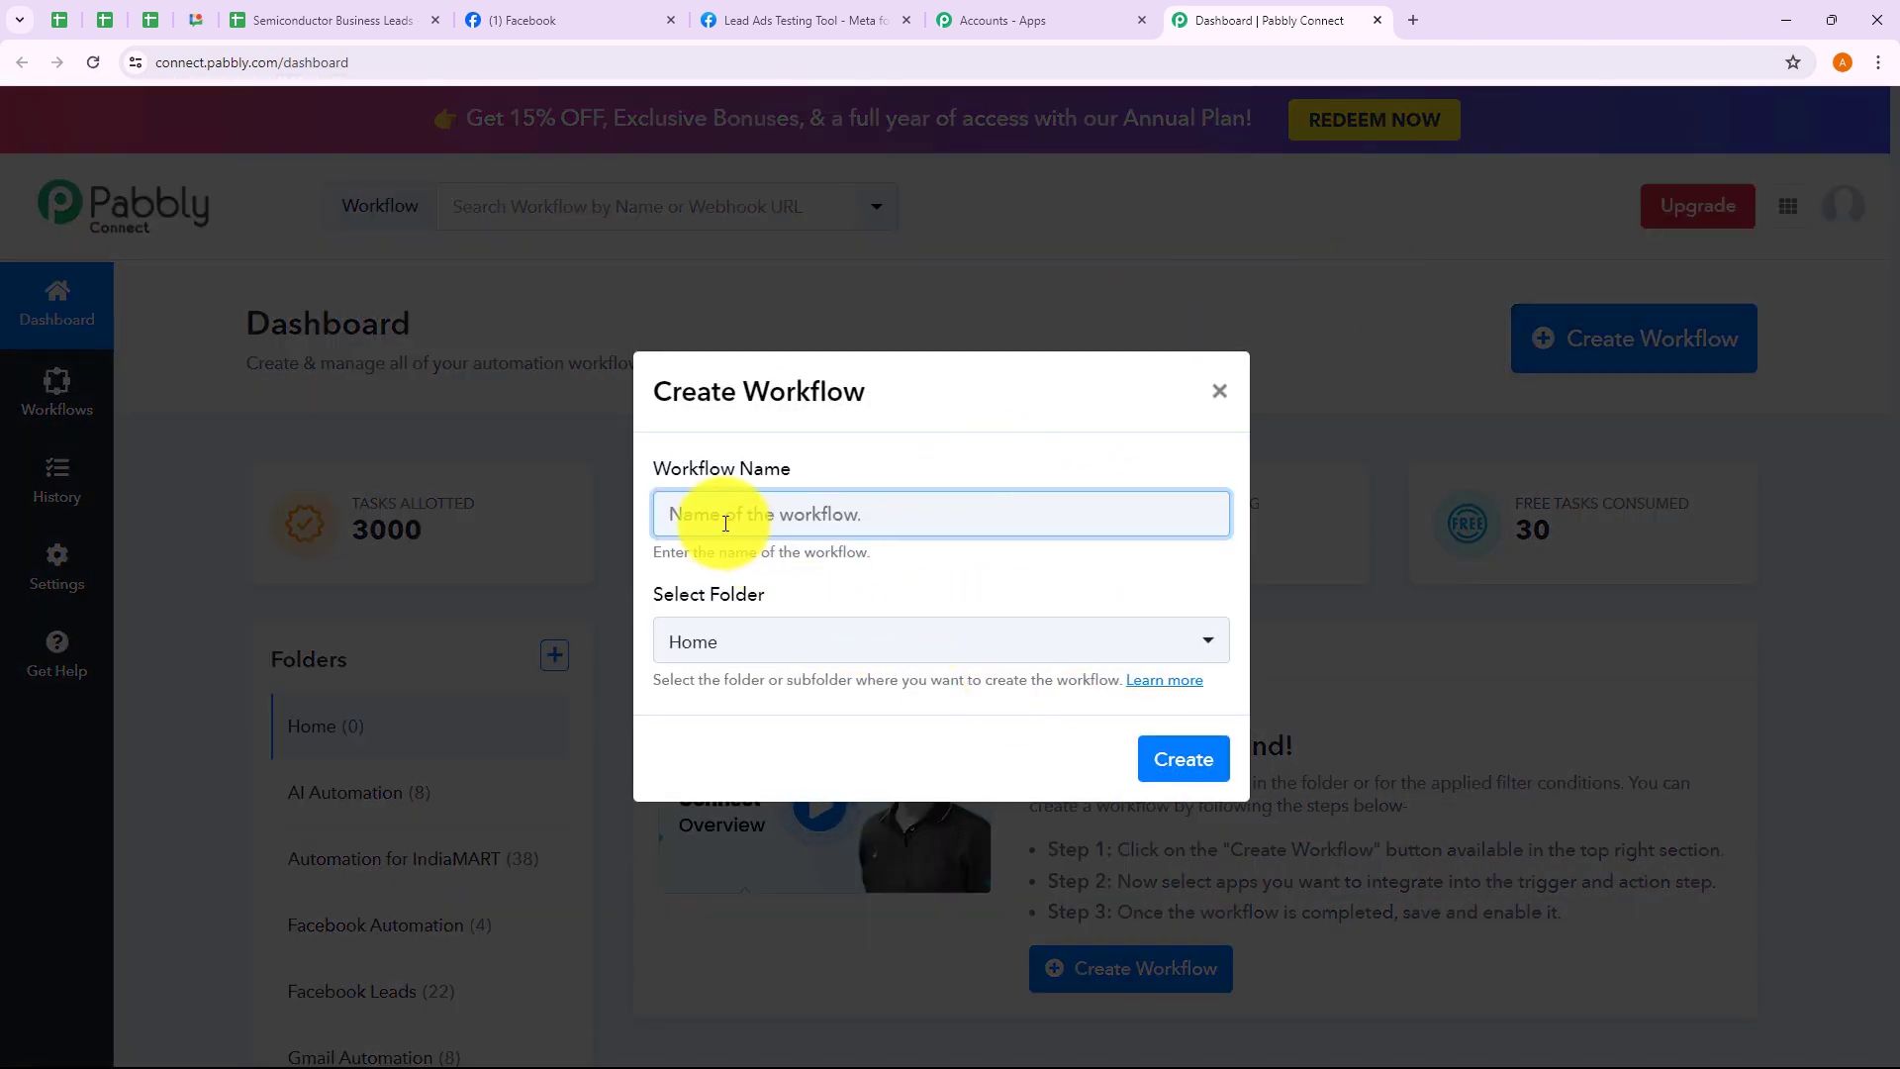
# Browse the folder list in Create Workflow, then cancel both the workflow and new-folder dialogs
pyautogui.moveTo(676, 551); pyautogui.dragTo(898, 555)
pyautogui.click(898, 555)
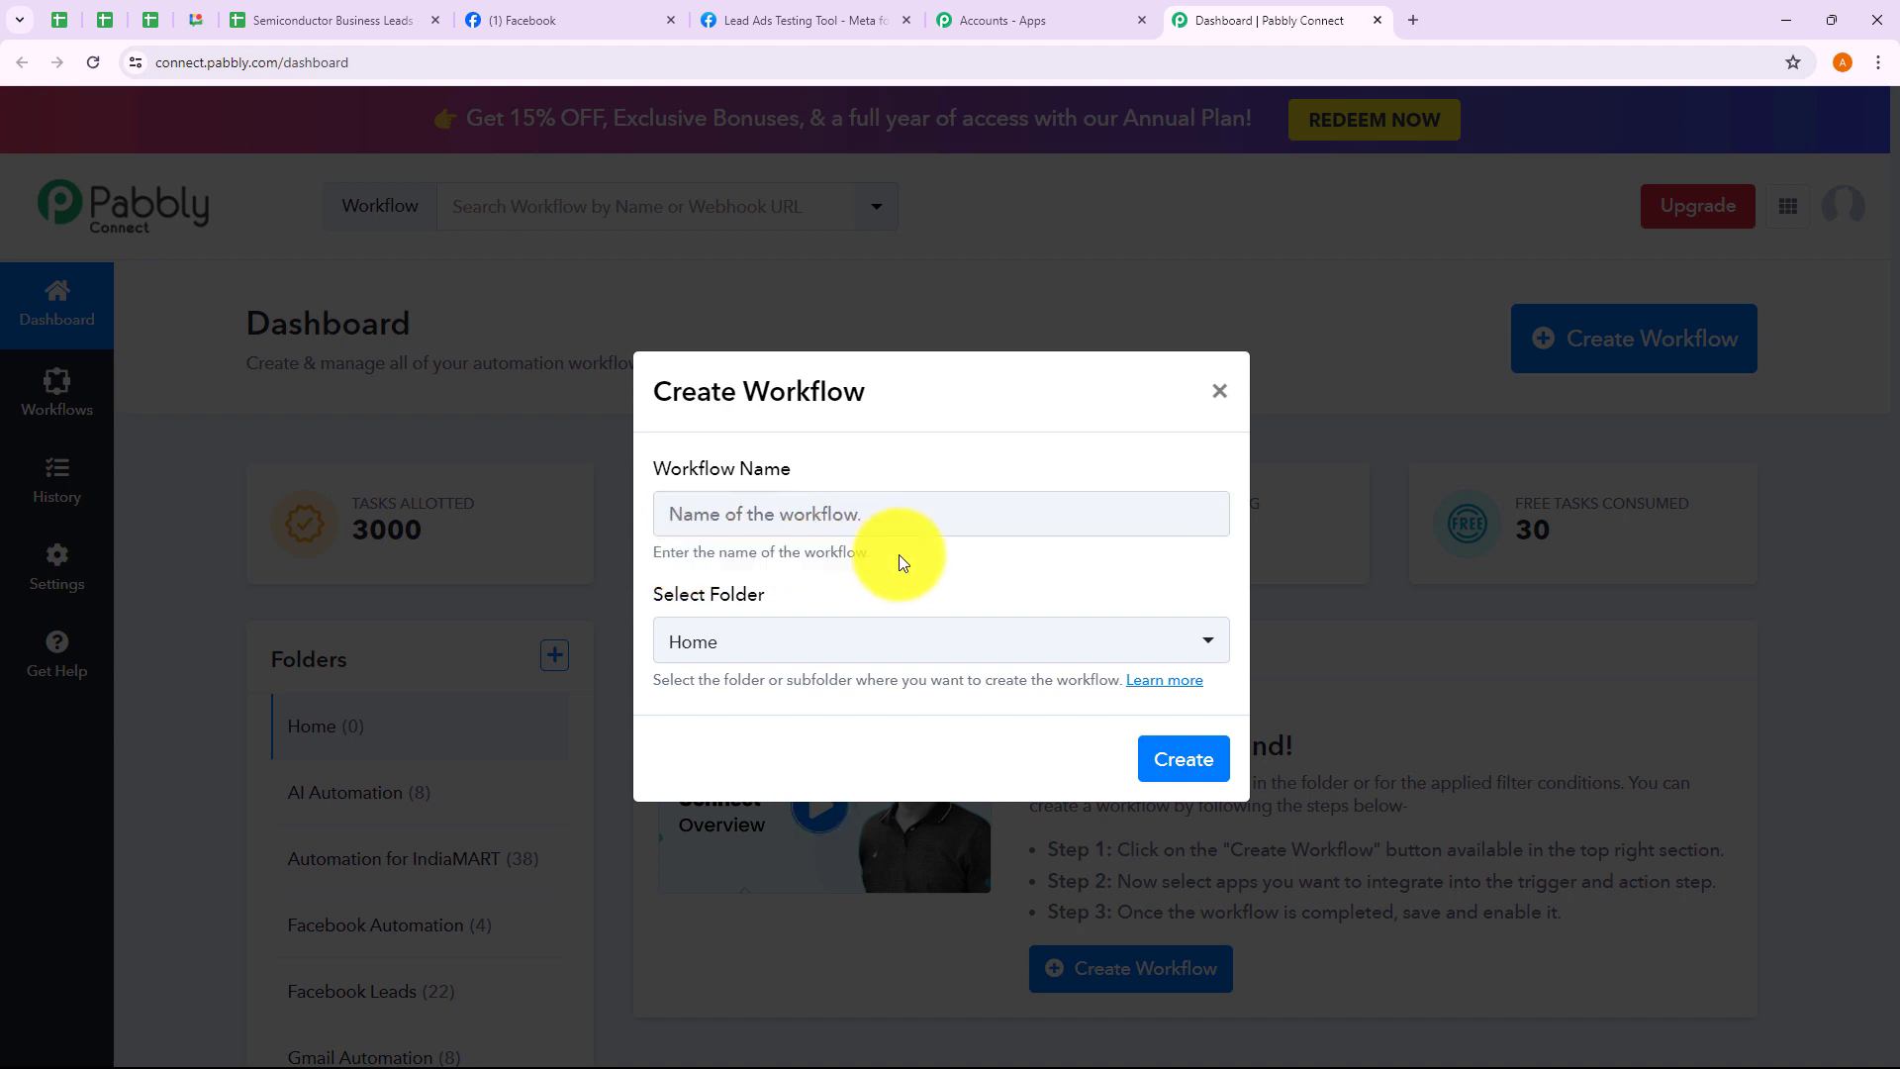
pyautogui.click(842, 633)
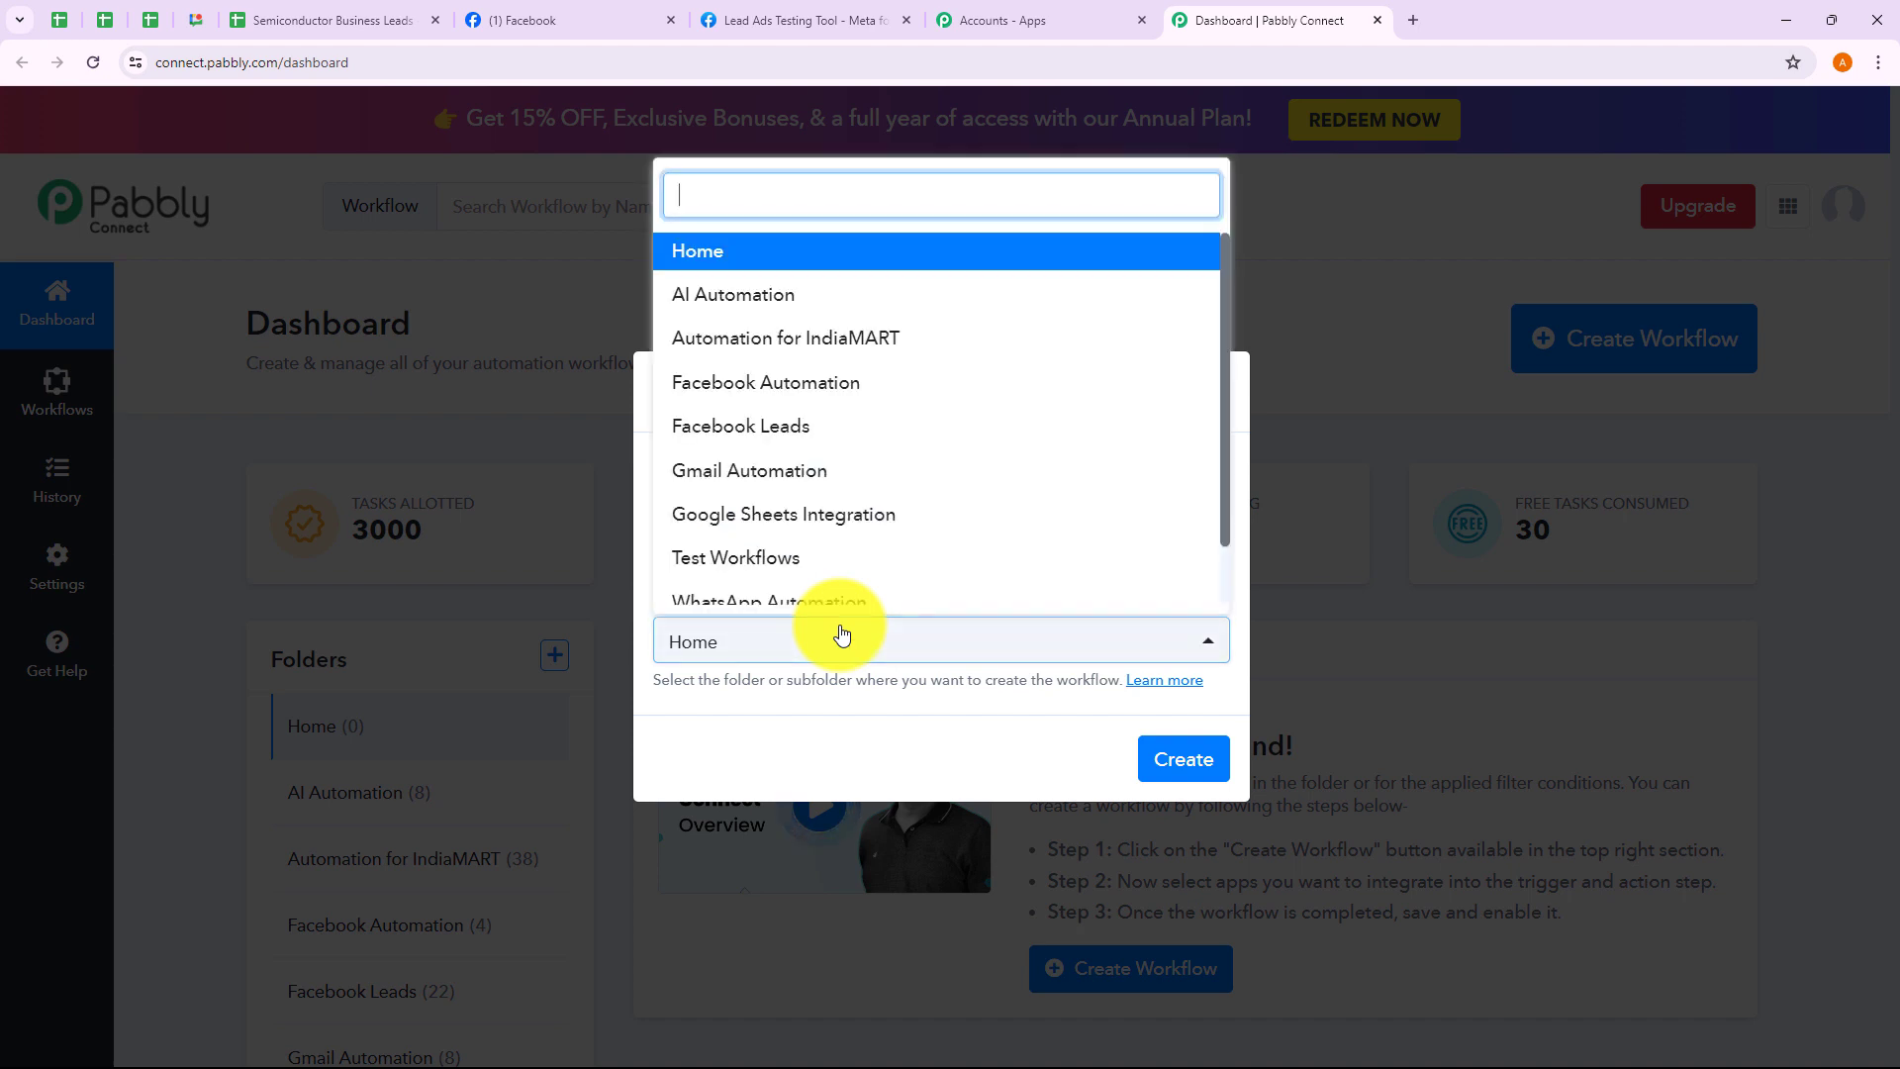
pyautogui.scroll(-1, 839, 515)
pyautogui.scroll(1, 840, 515)
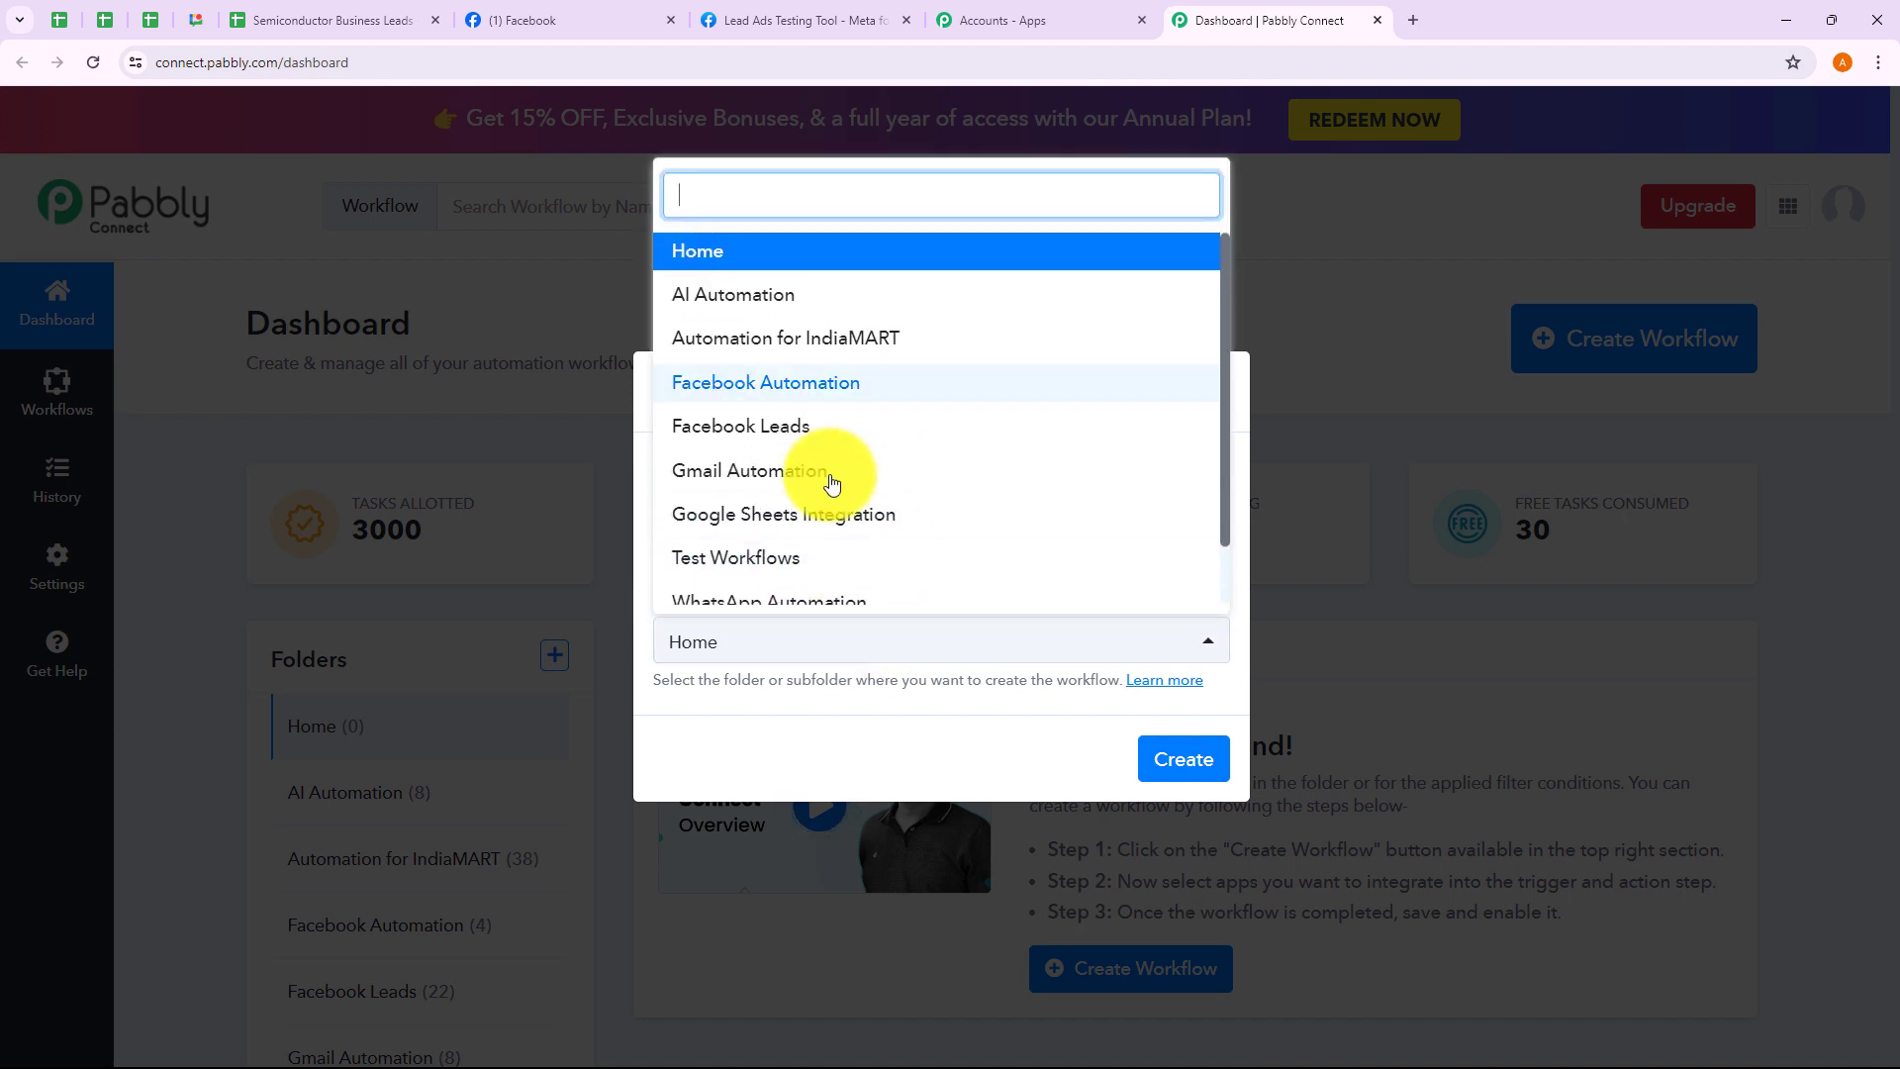
pyautogui.click(924, 723)
pyautogui.click(1219, 392)
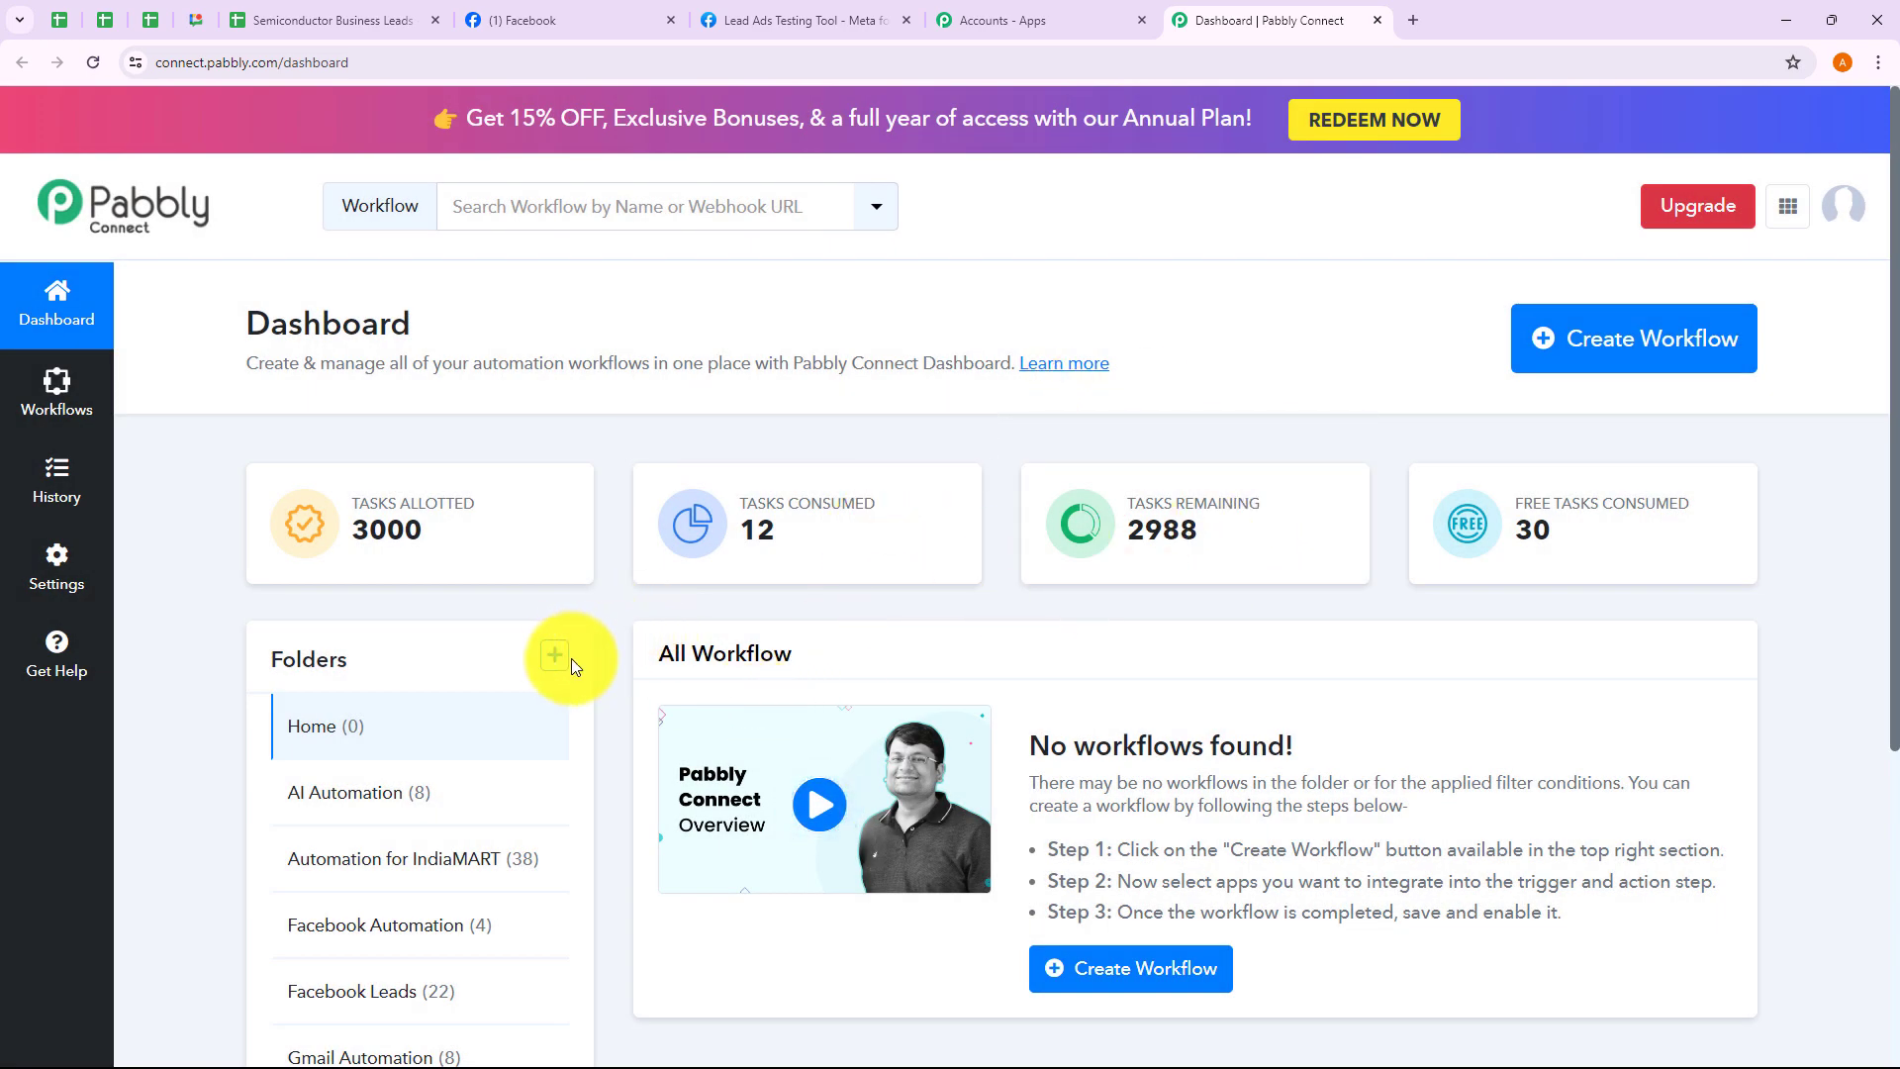
pyautogui.click(555, 656)
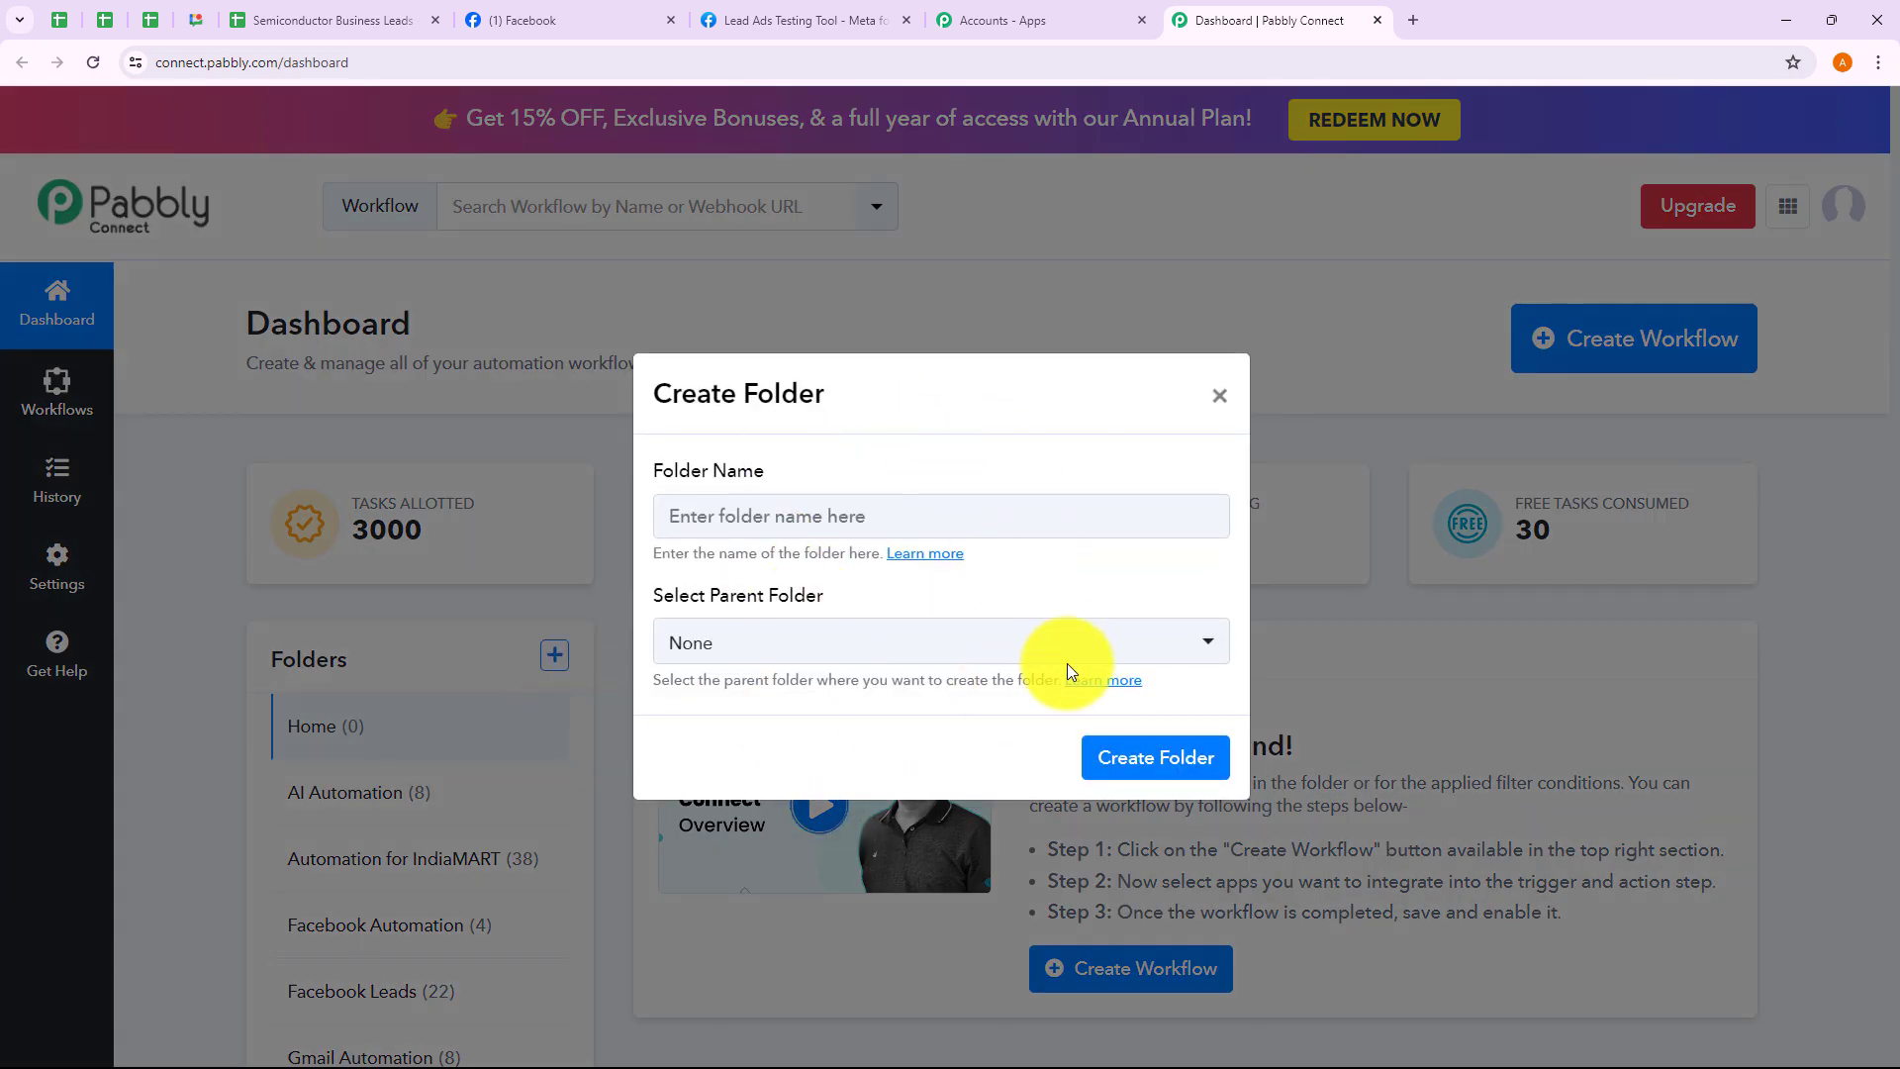
pyautogui.click(1219, 395)
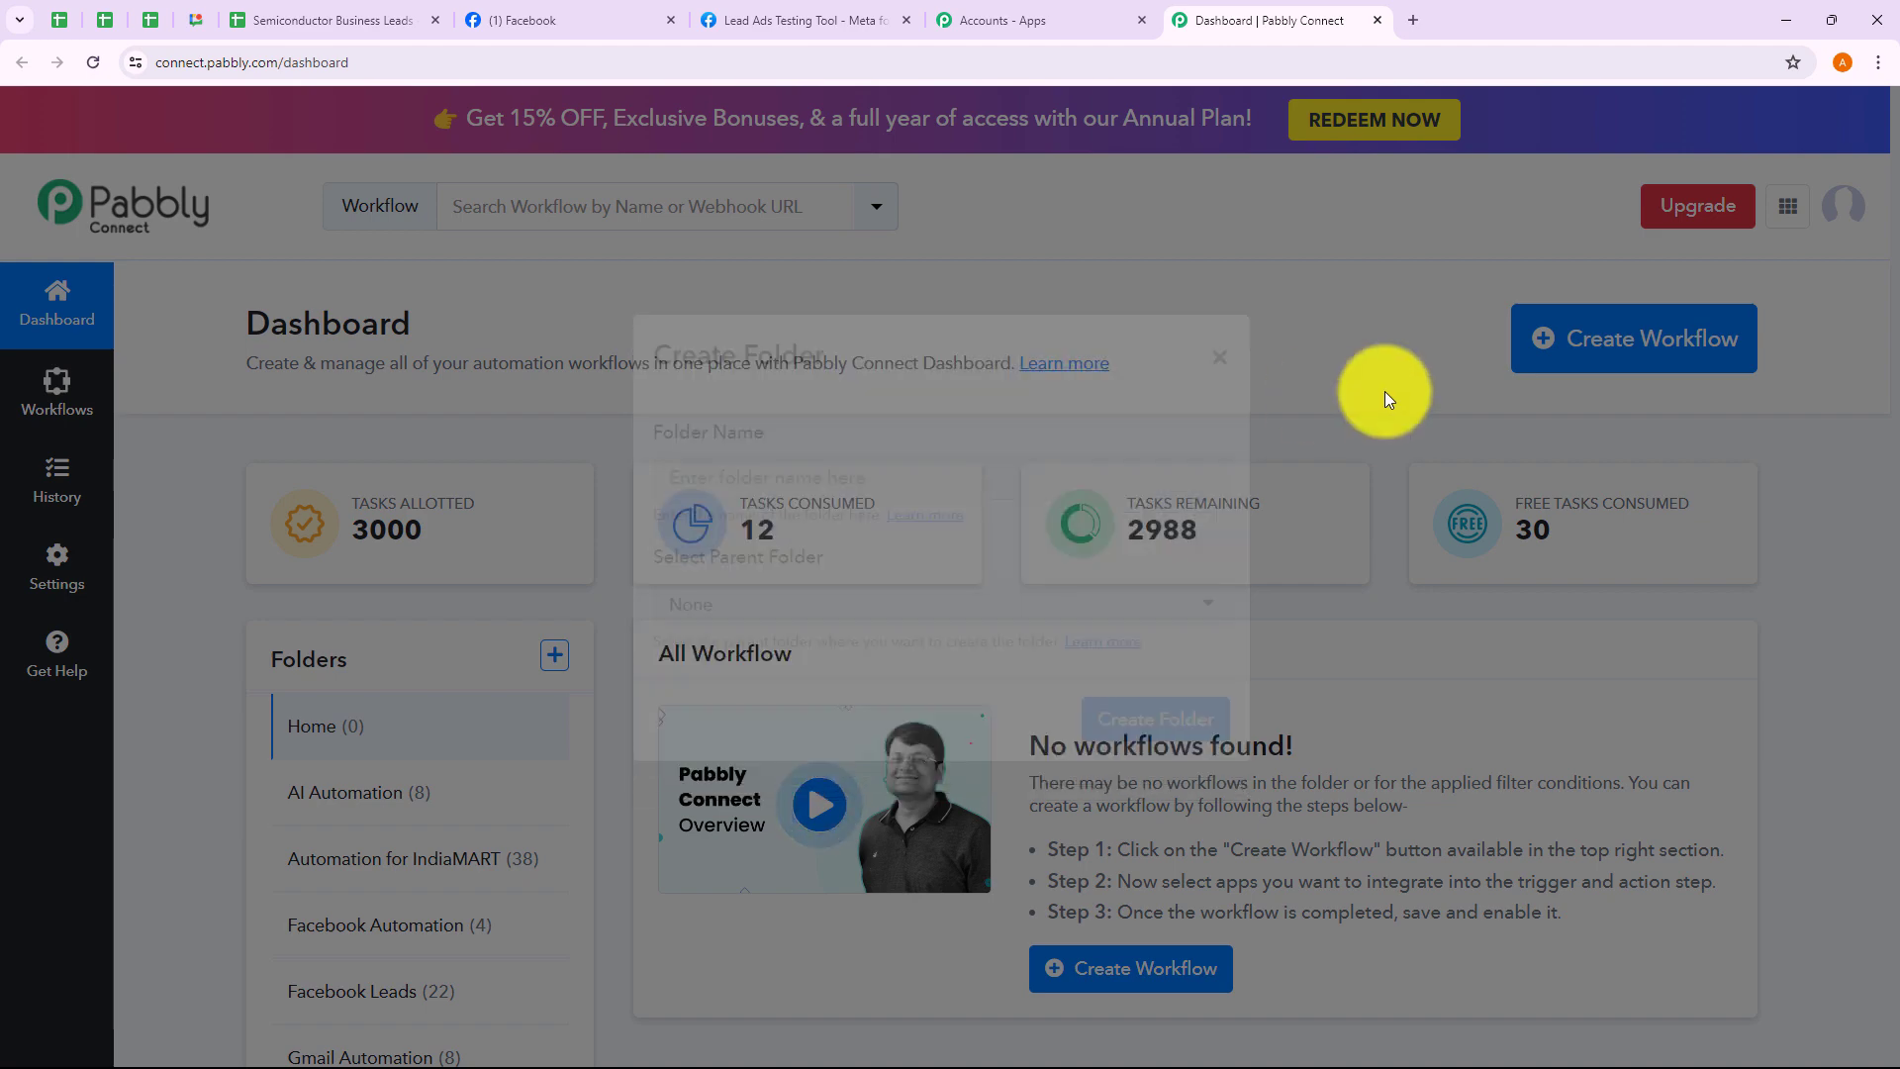
# Paste the name 'Add Facebook Leads to Google Sheets for Semiconductor Industry', choose Google Sheets Integration, and create it
pyautogui.click(1672, 349)
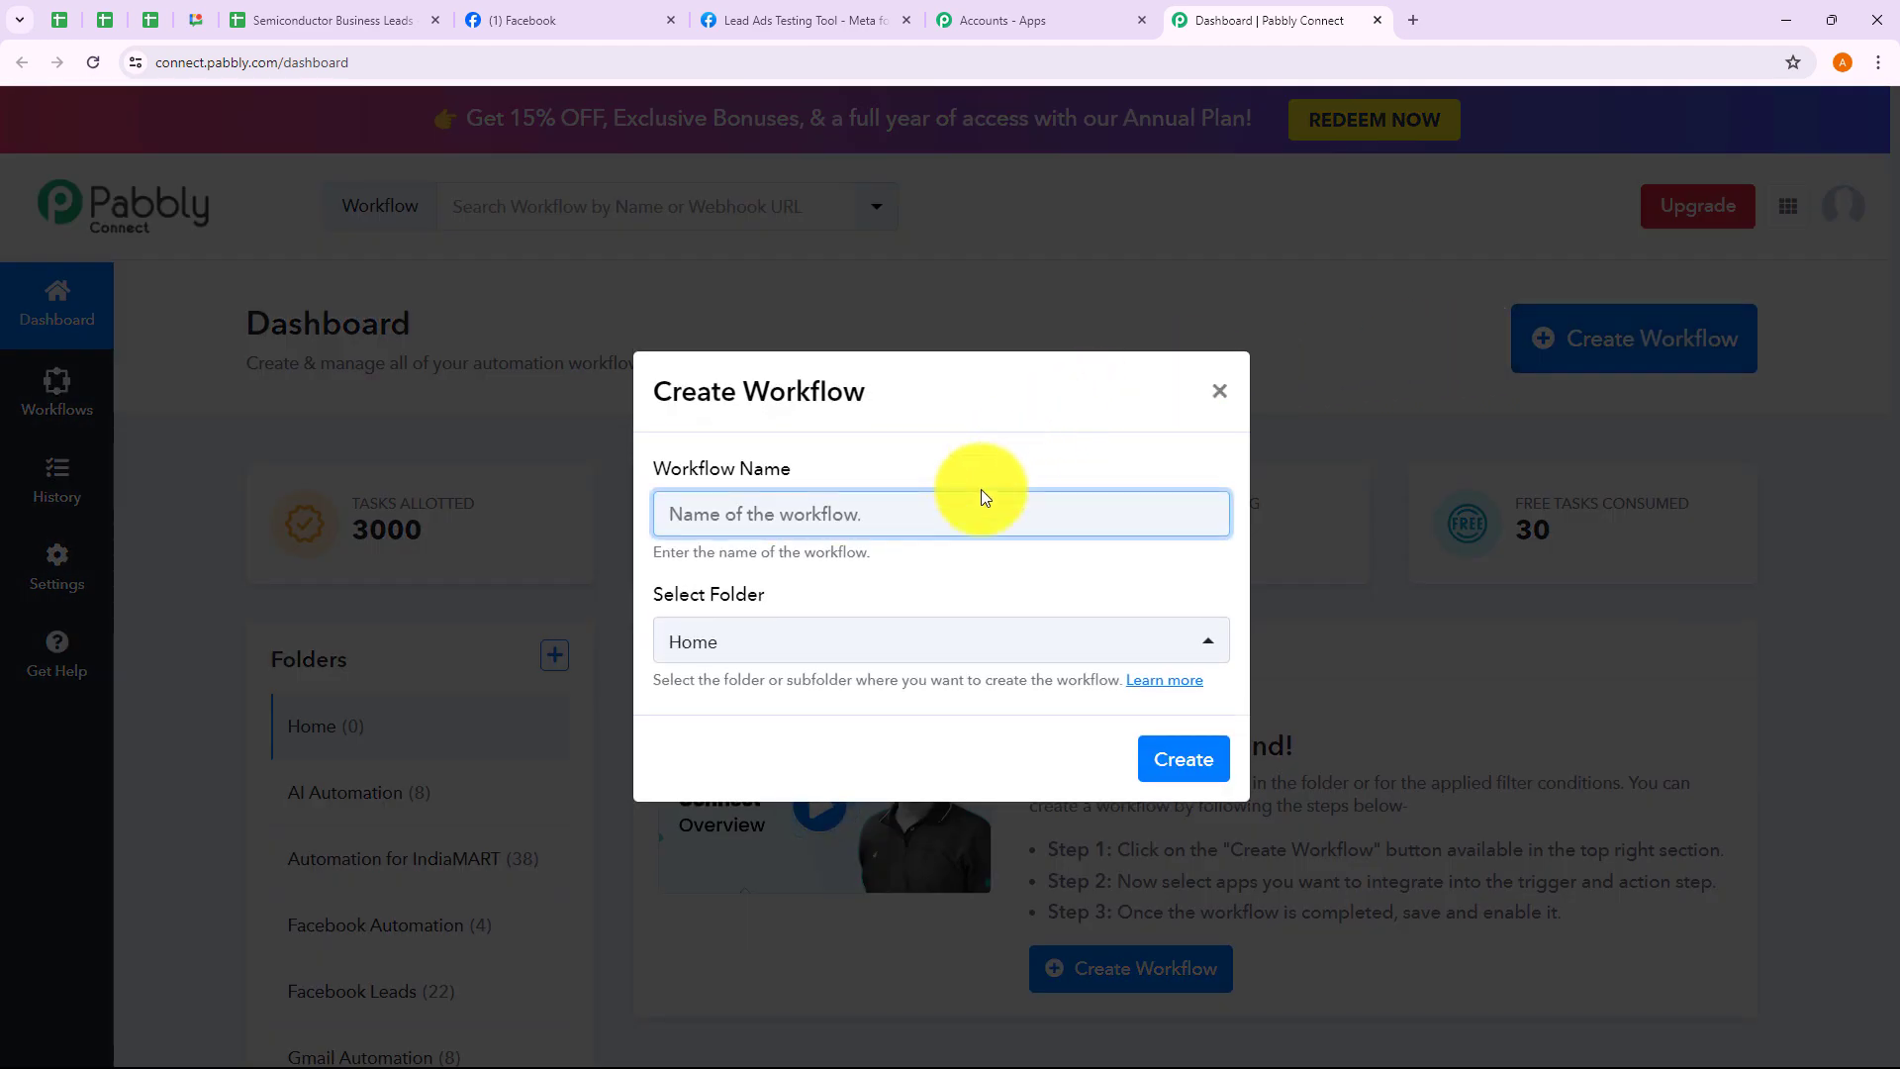
pyautogui.write('Add Facebook Leads to Google Sheets for Semiconductor Industry')
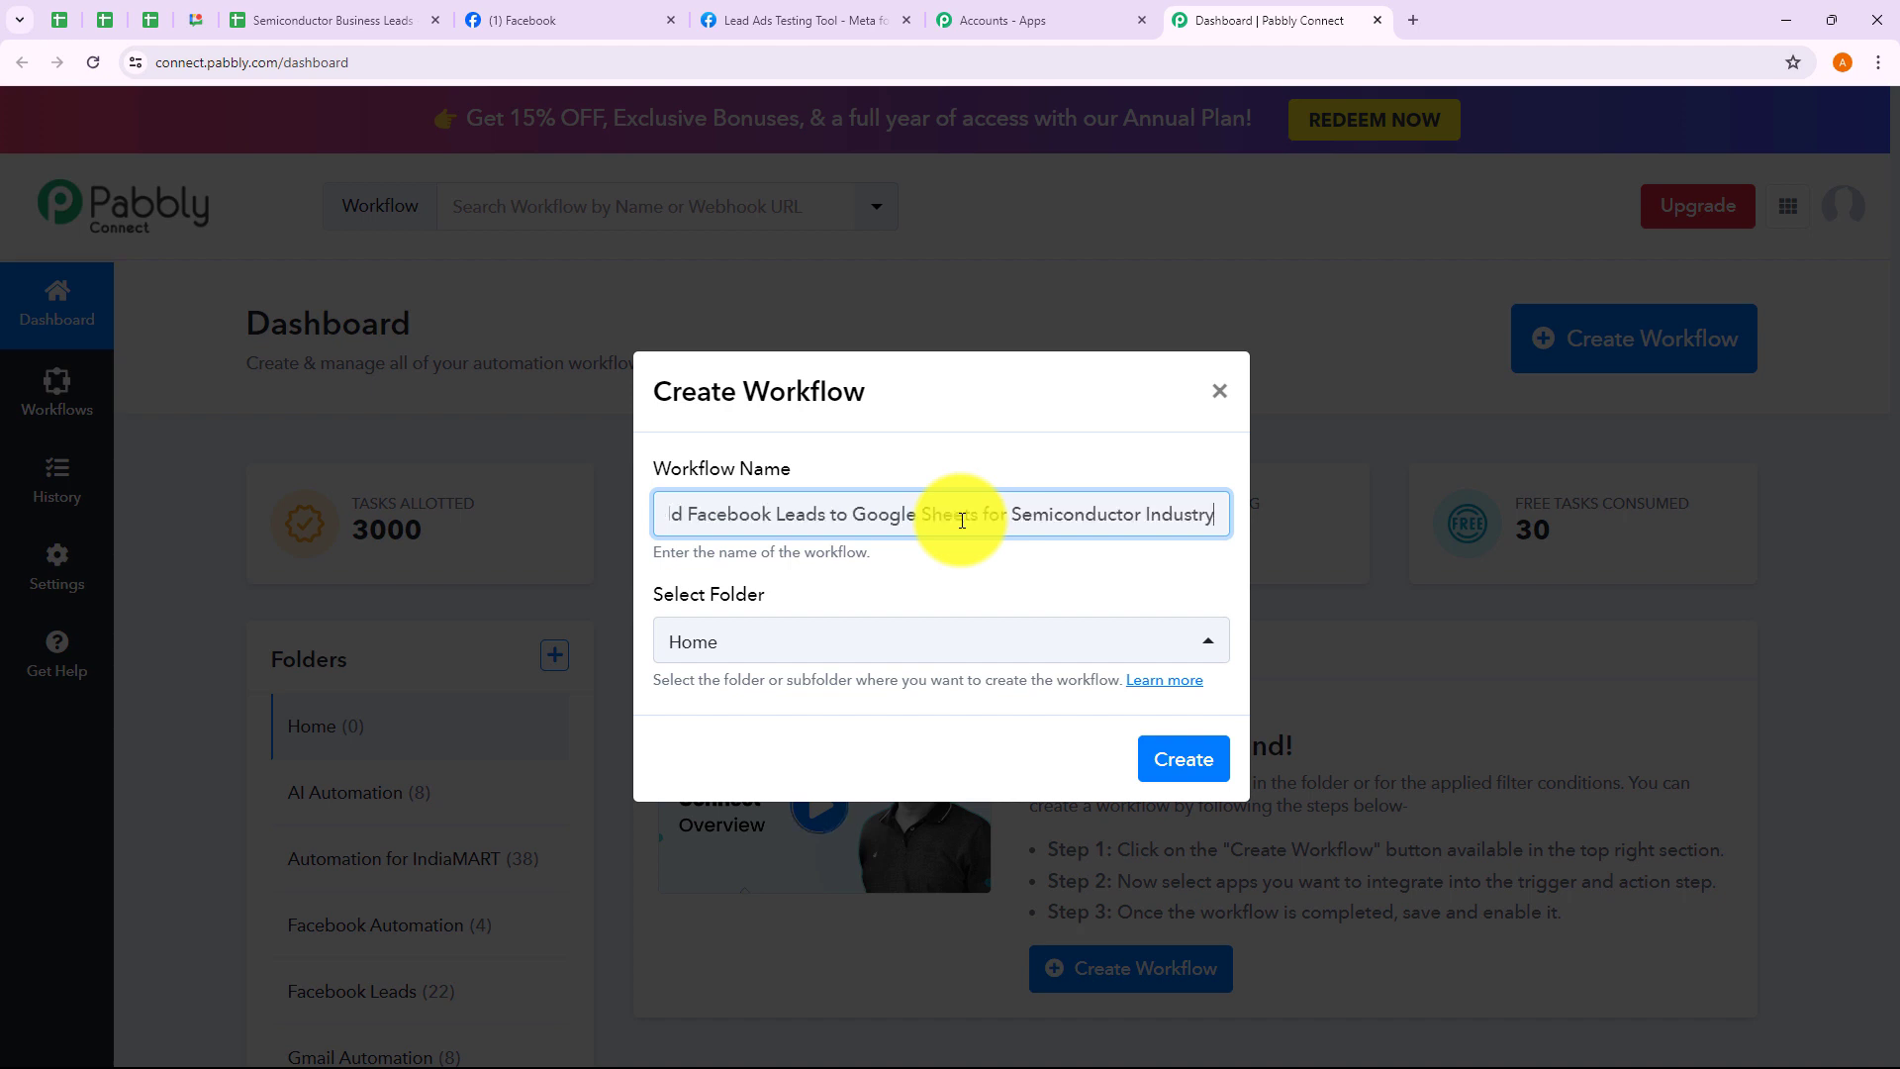
pyautogui.moveTo(711, 514); pyautogui.dragTo(1200, 514)
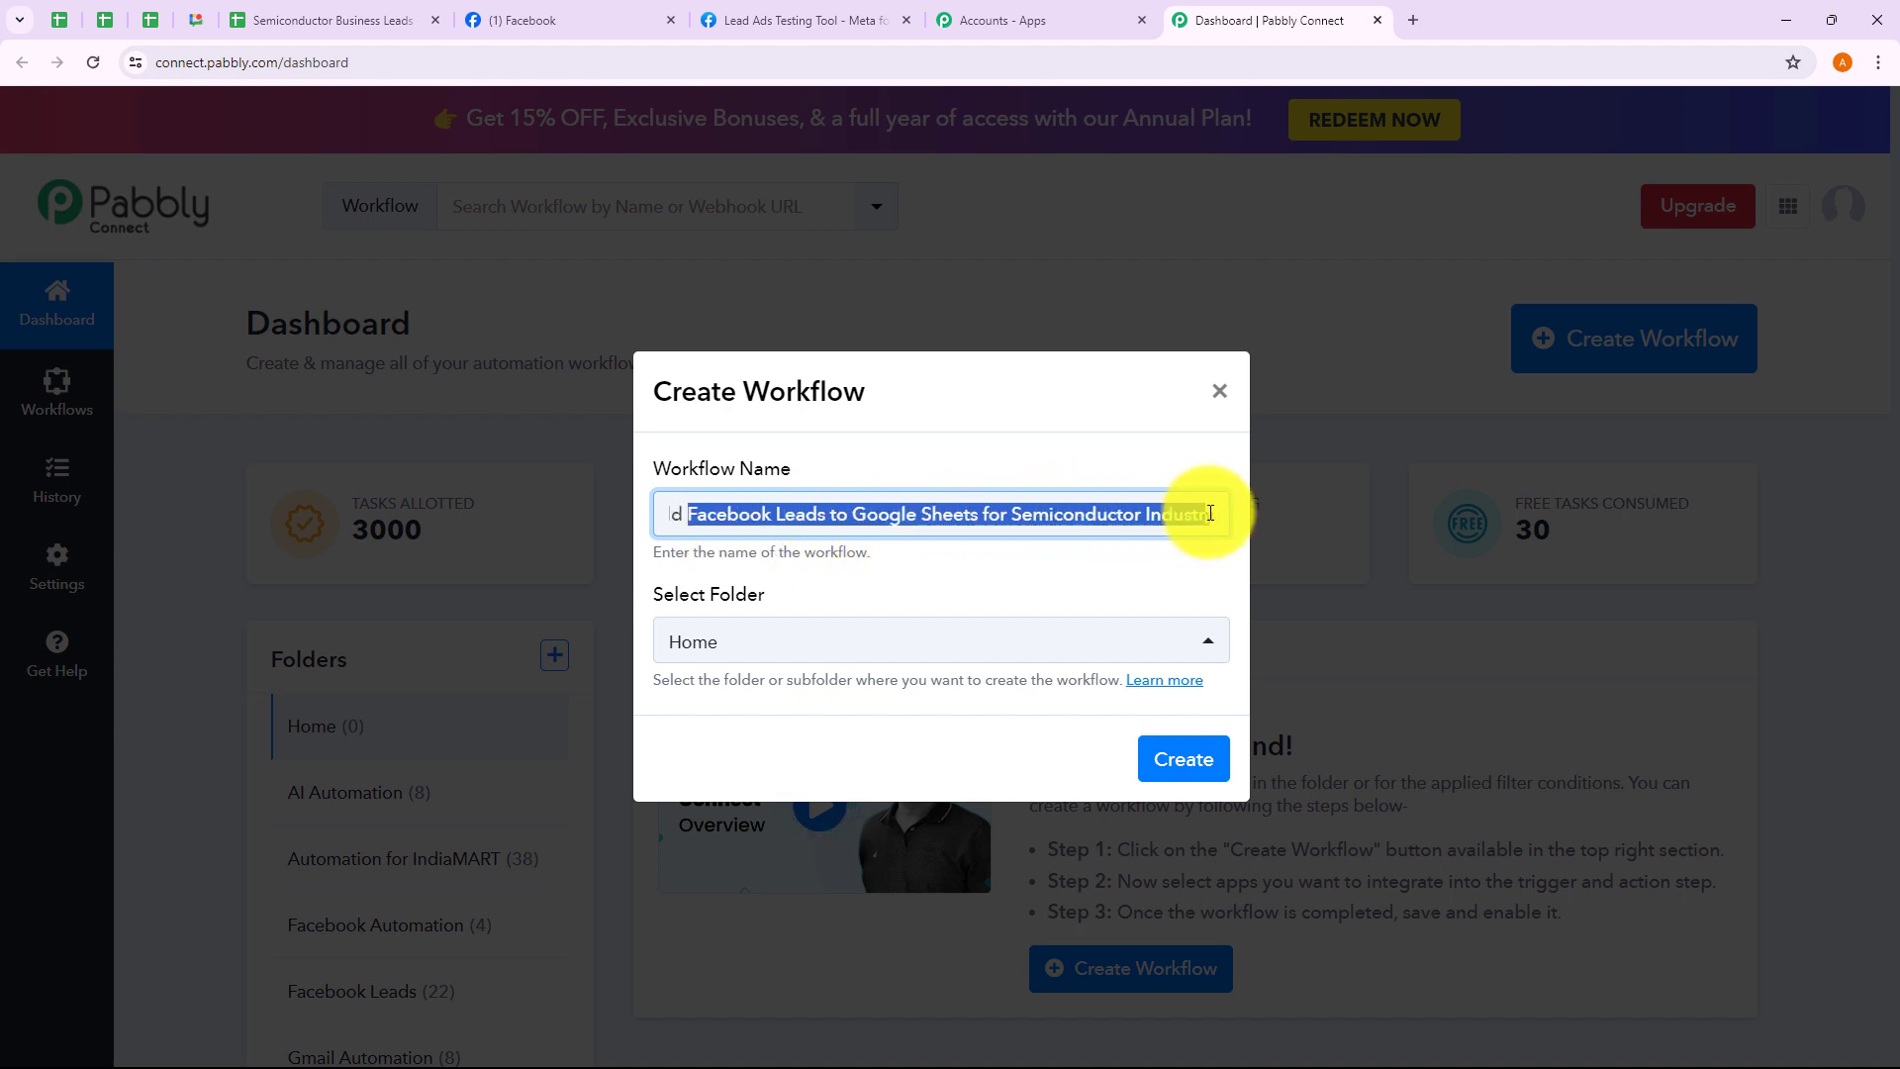
pyautogui.click(1065, 568)
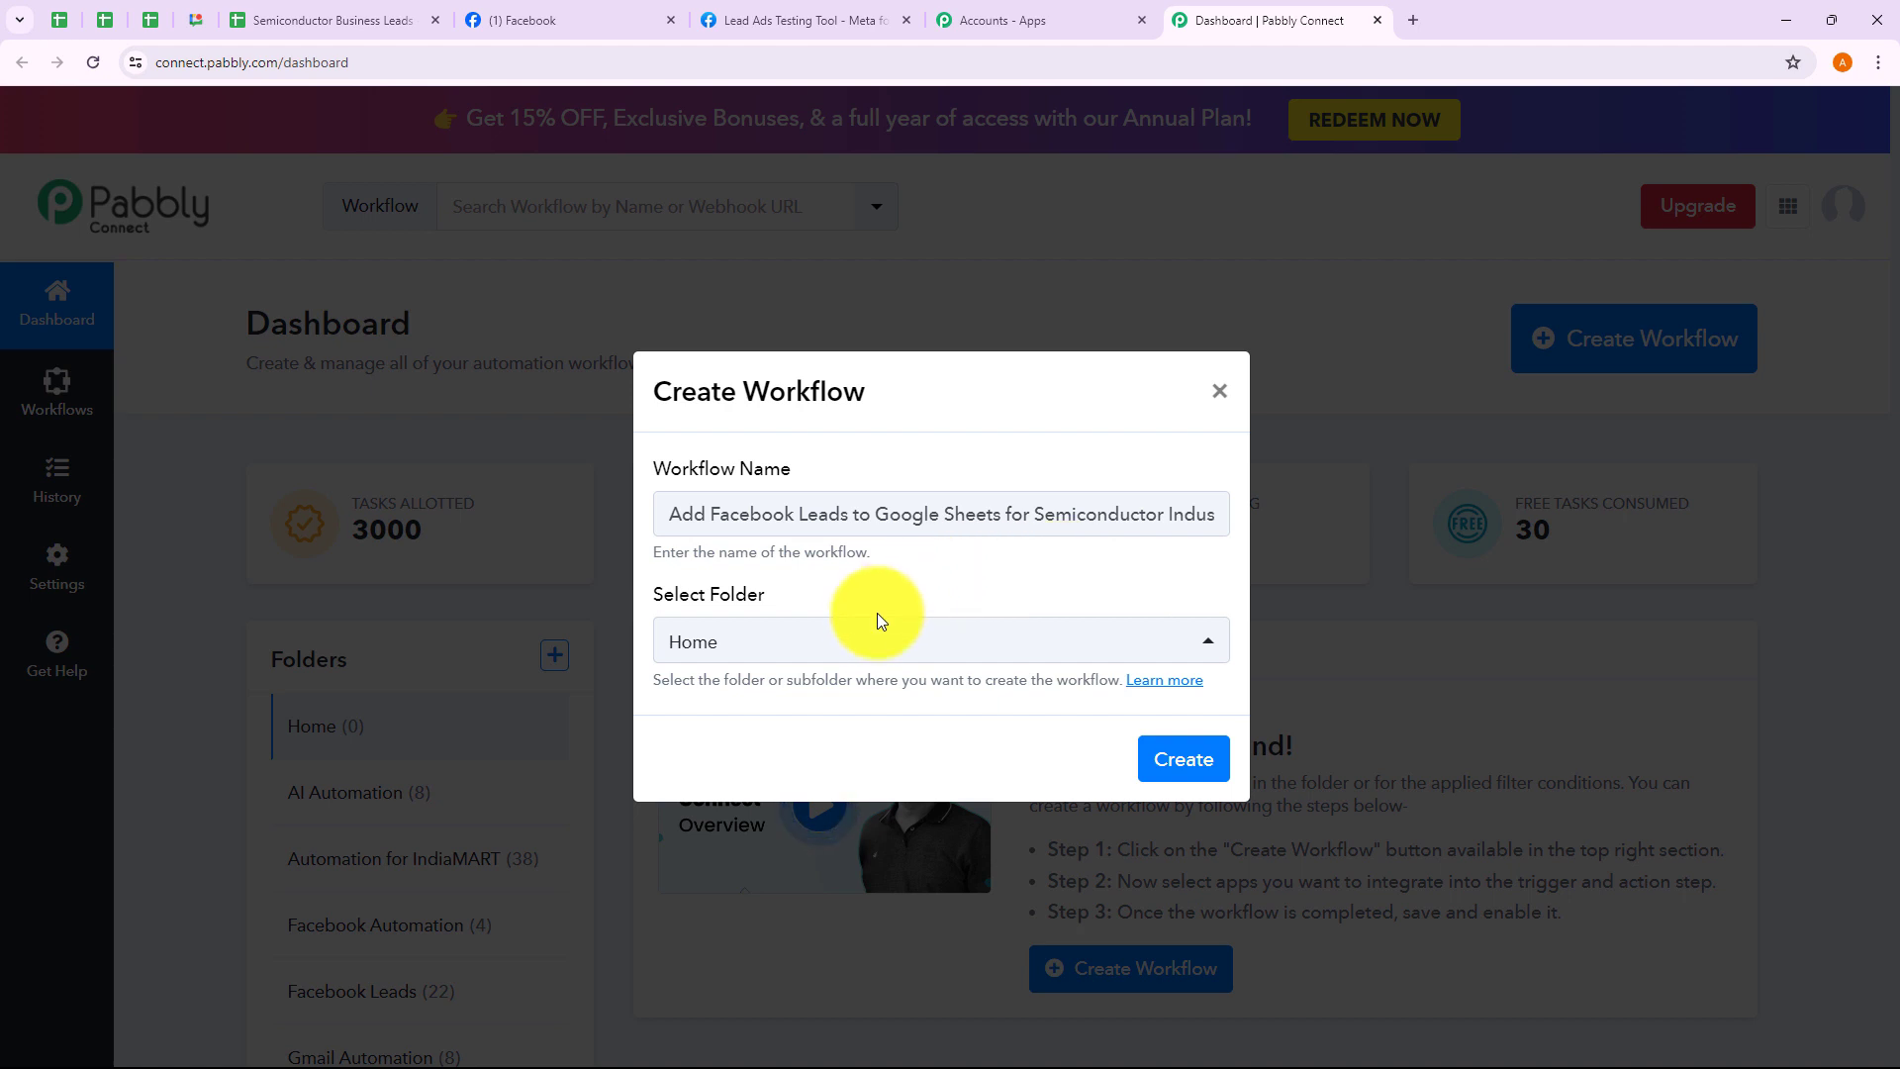
pyautogui.click(866, 639)
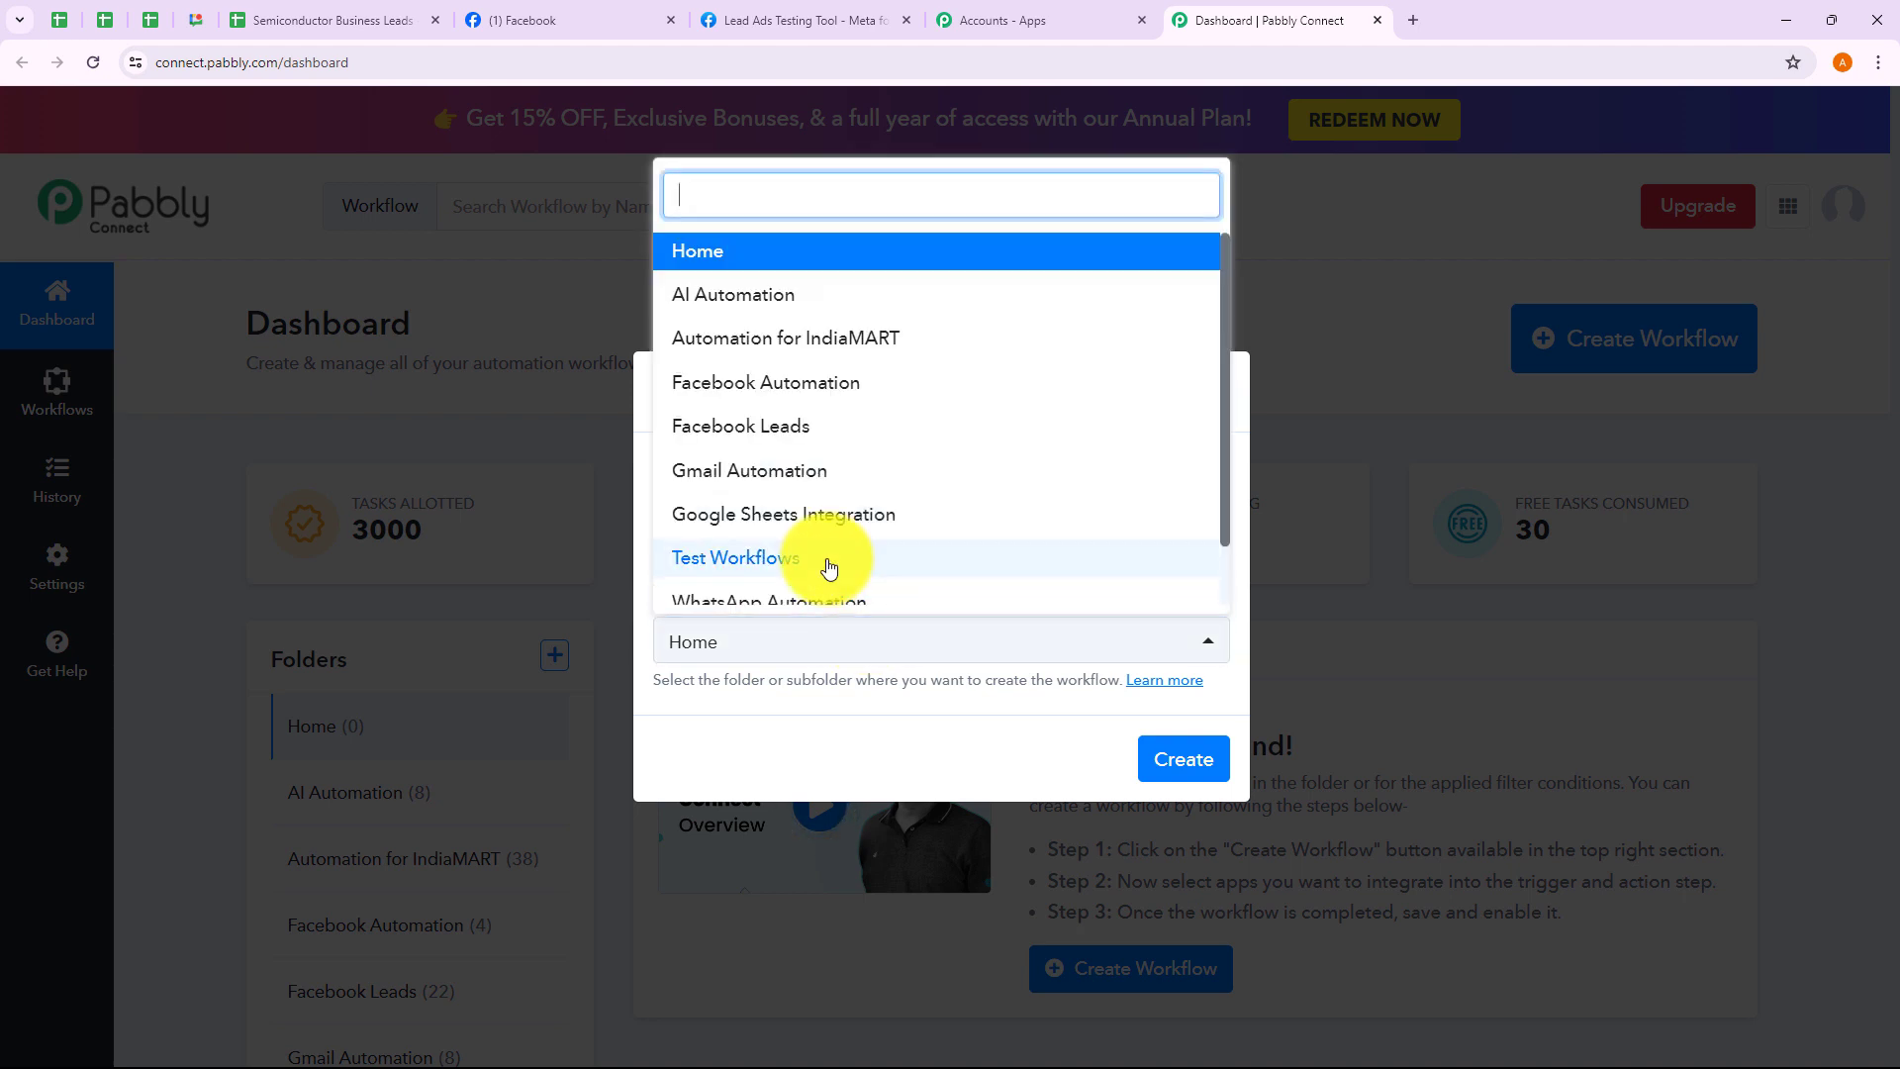
pyautogui.scroll(-2, 811, 559)
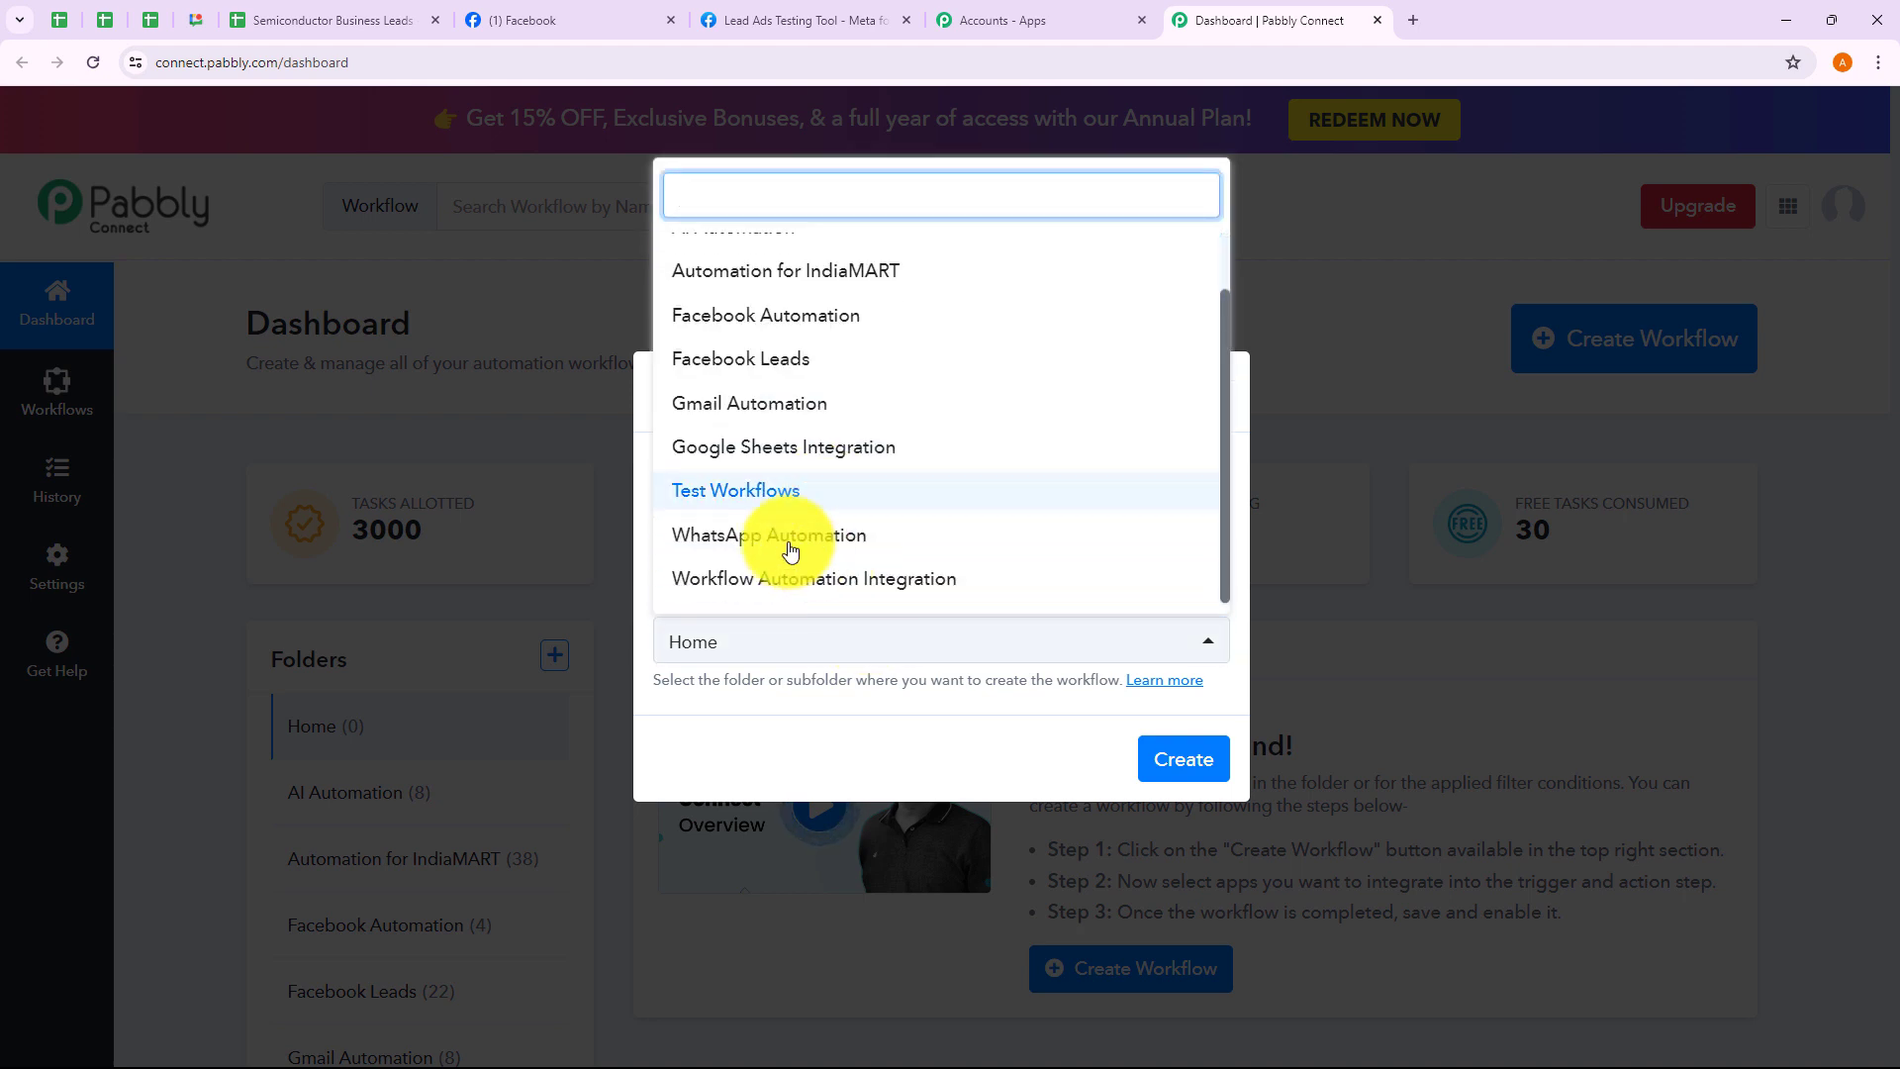
pyautogui.click(796, 450)
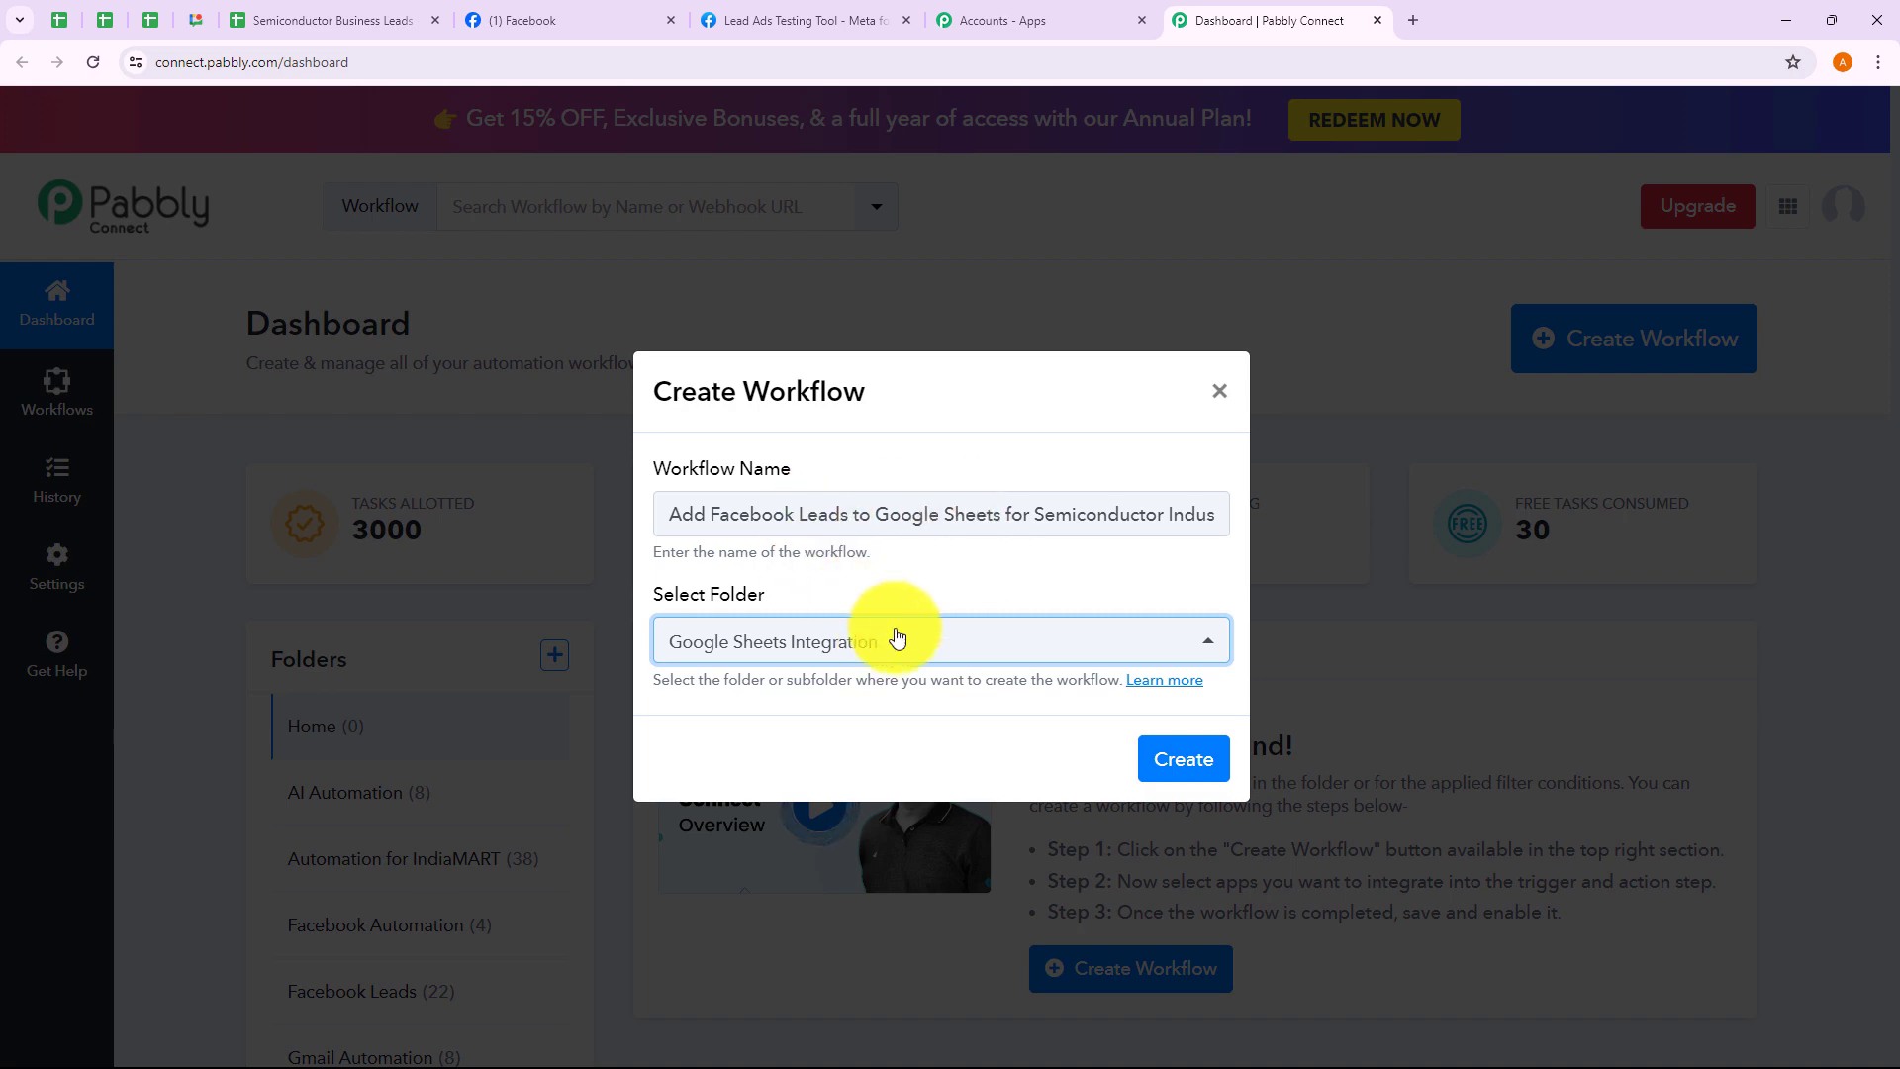
pyautogui.click(1167, 754)
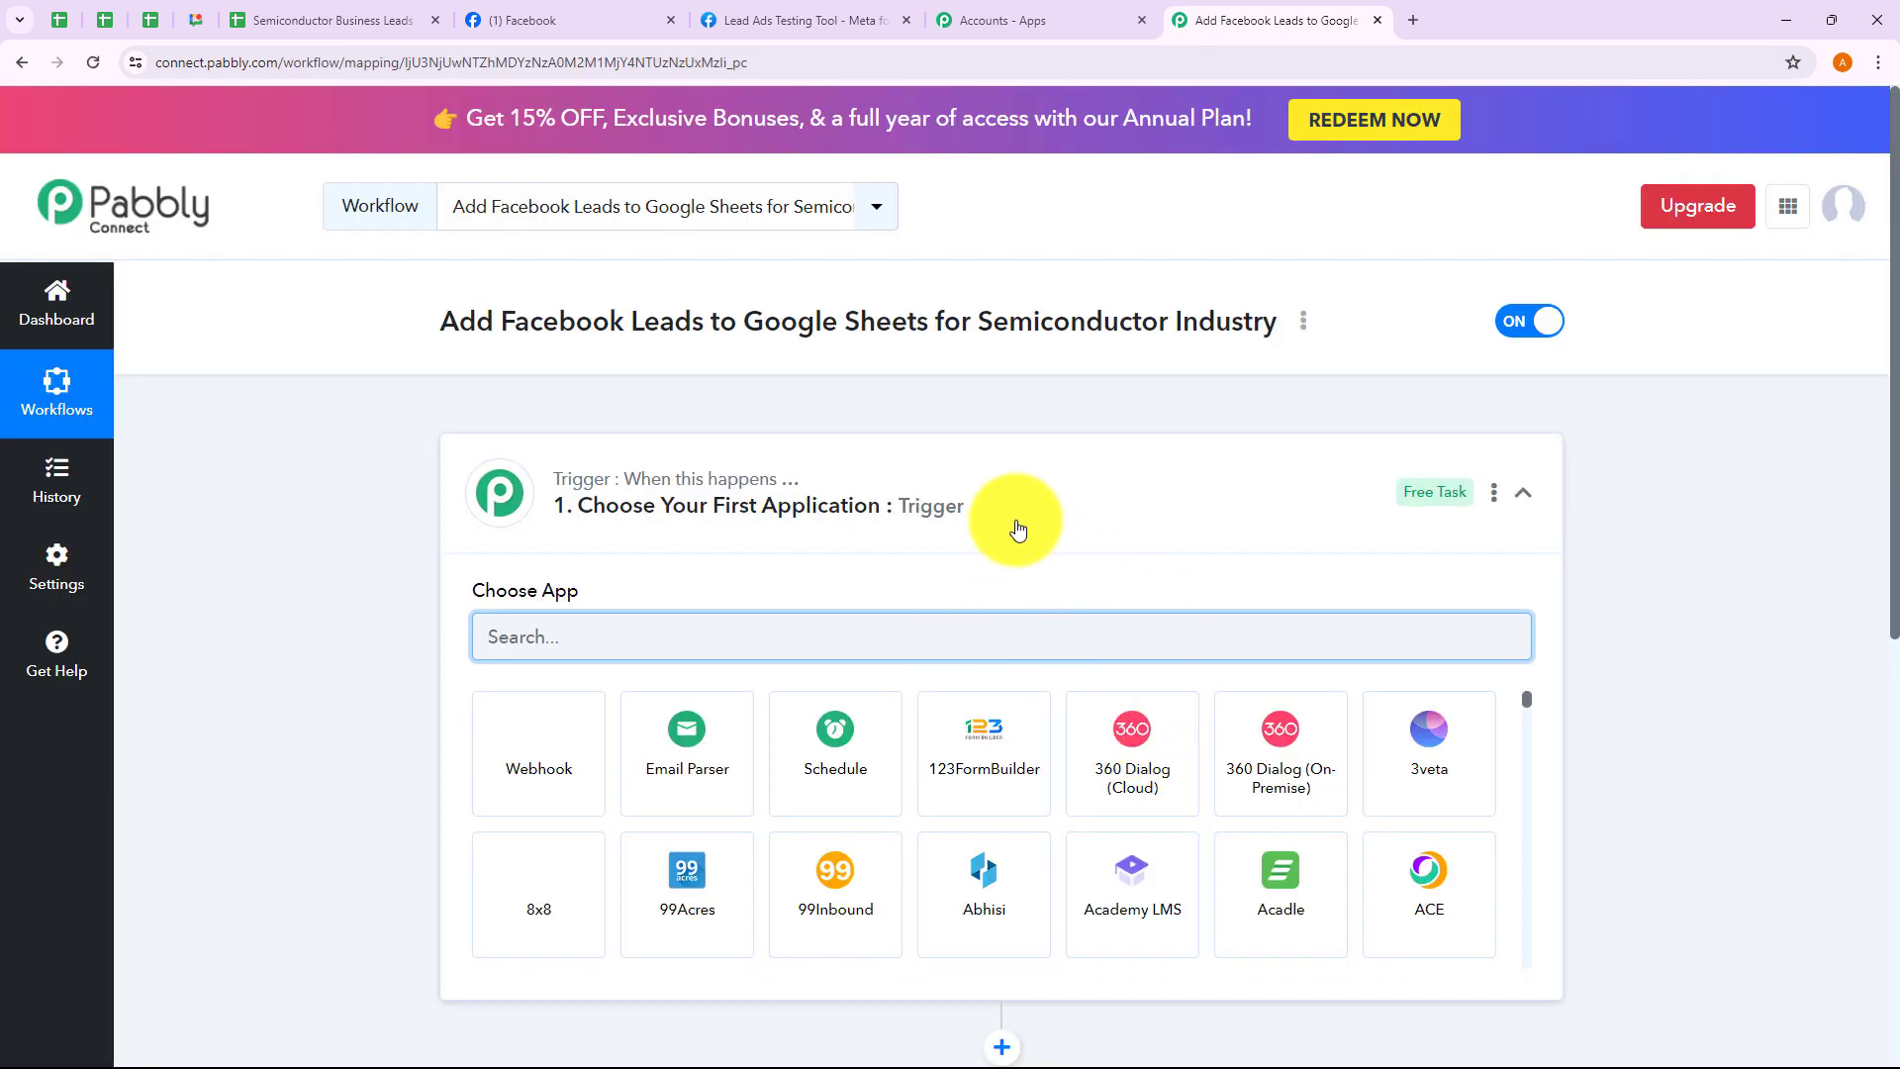
# Expand and collapse the trigger and action steps' app choosers to inspect the workflow
pyautogui.click(1018, 522)
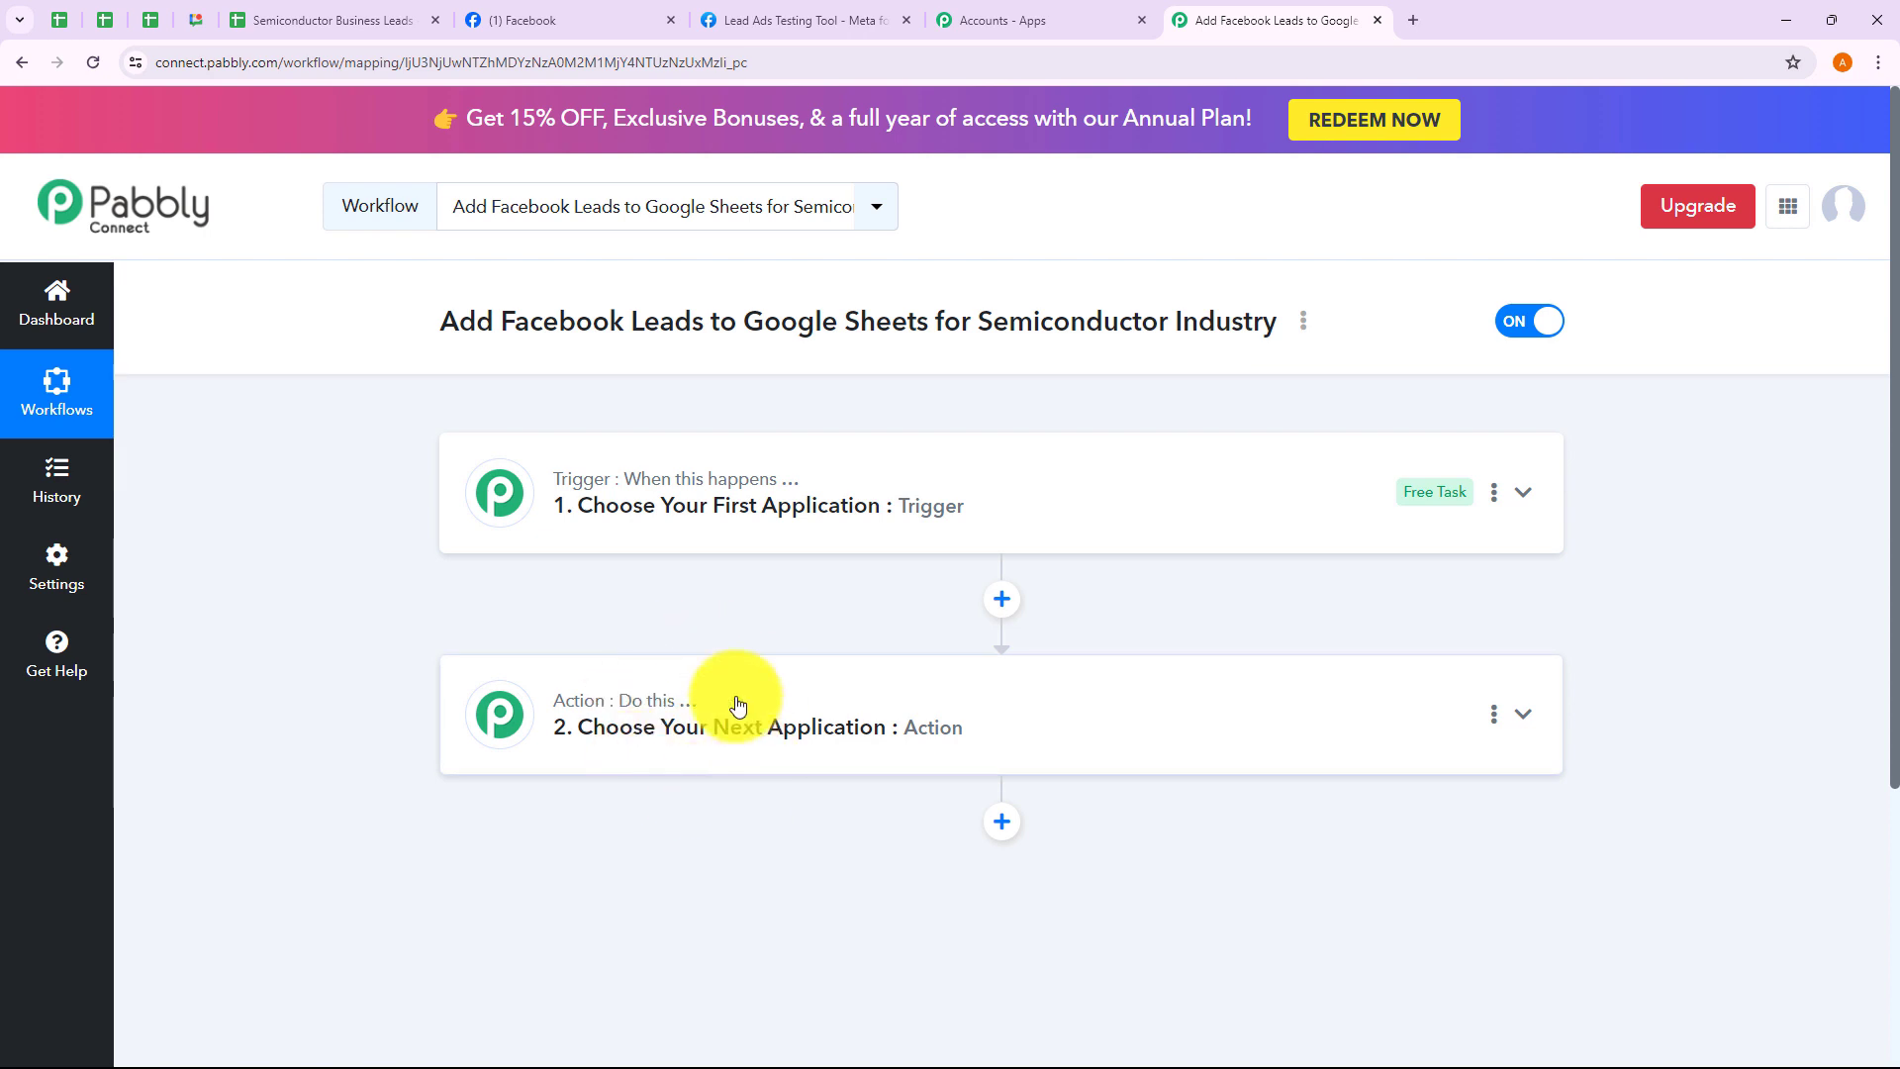
pyautogui.click(683, 537)
pyautogui.click(683, 535)
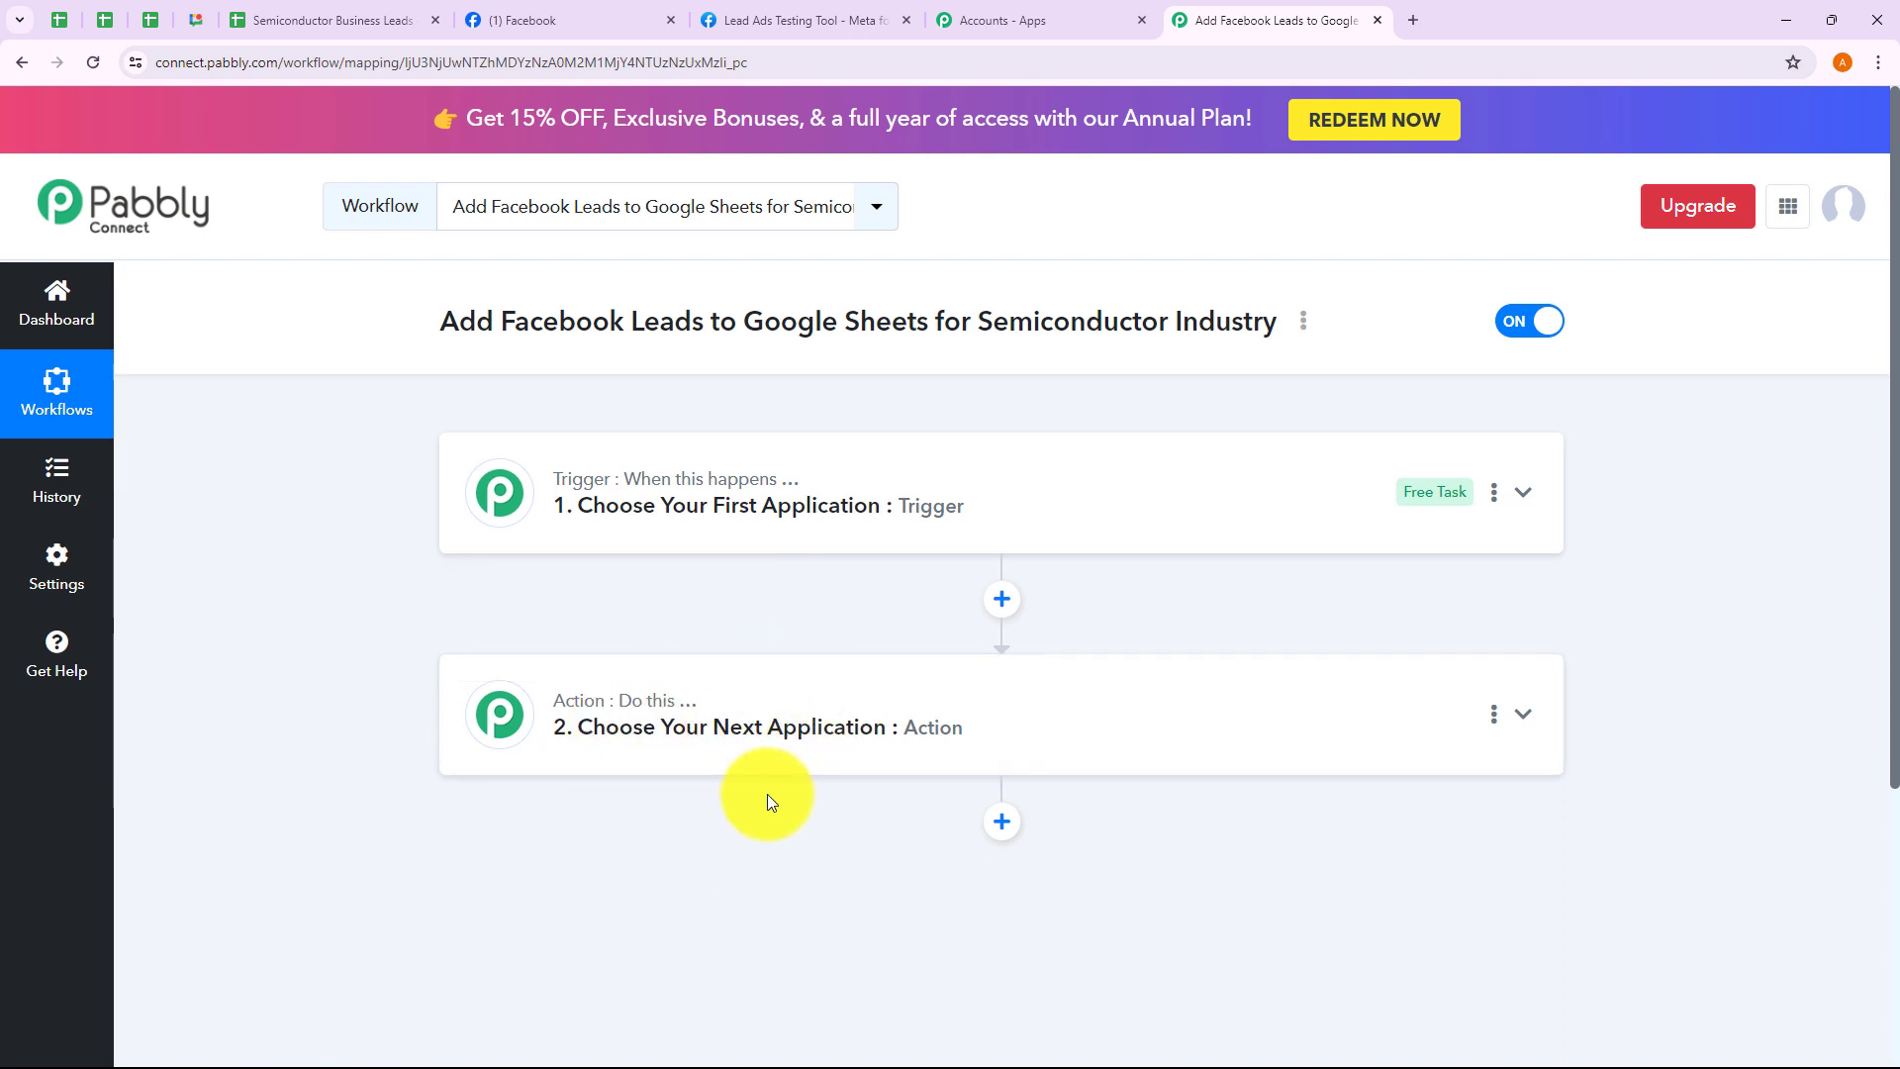
pyautogui.click(683, 536)
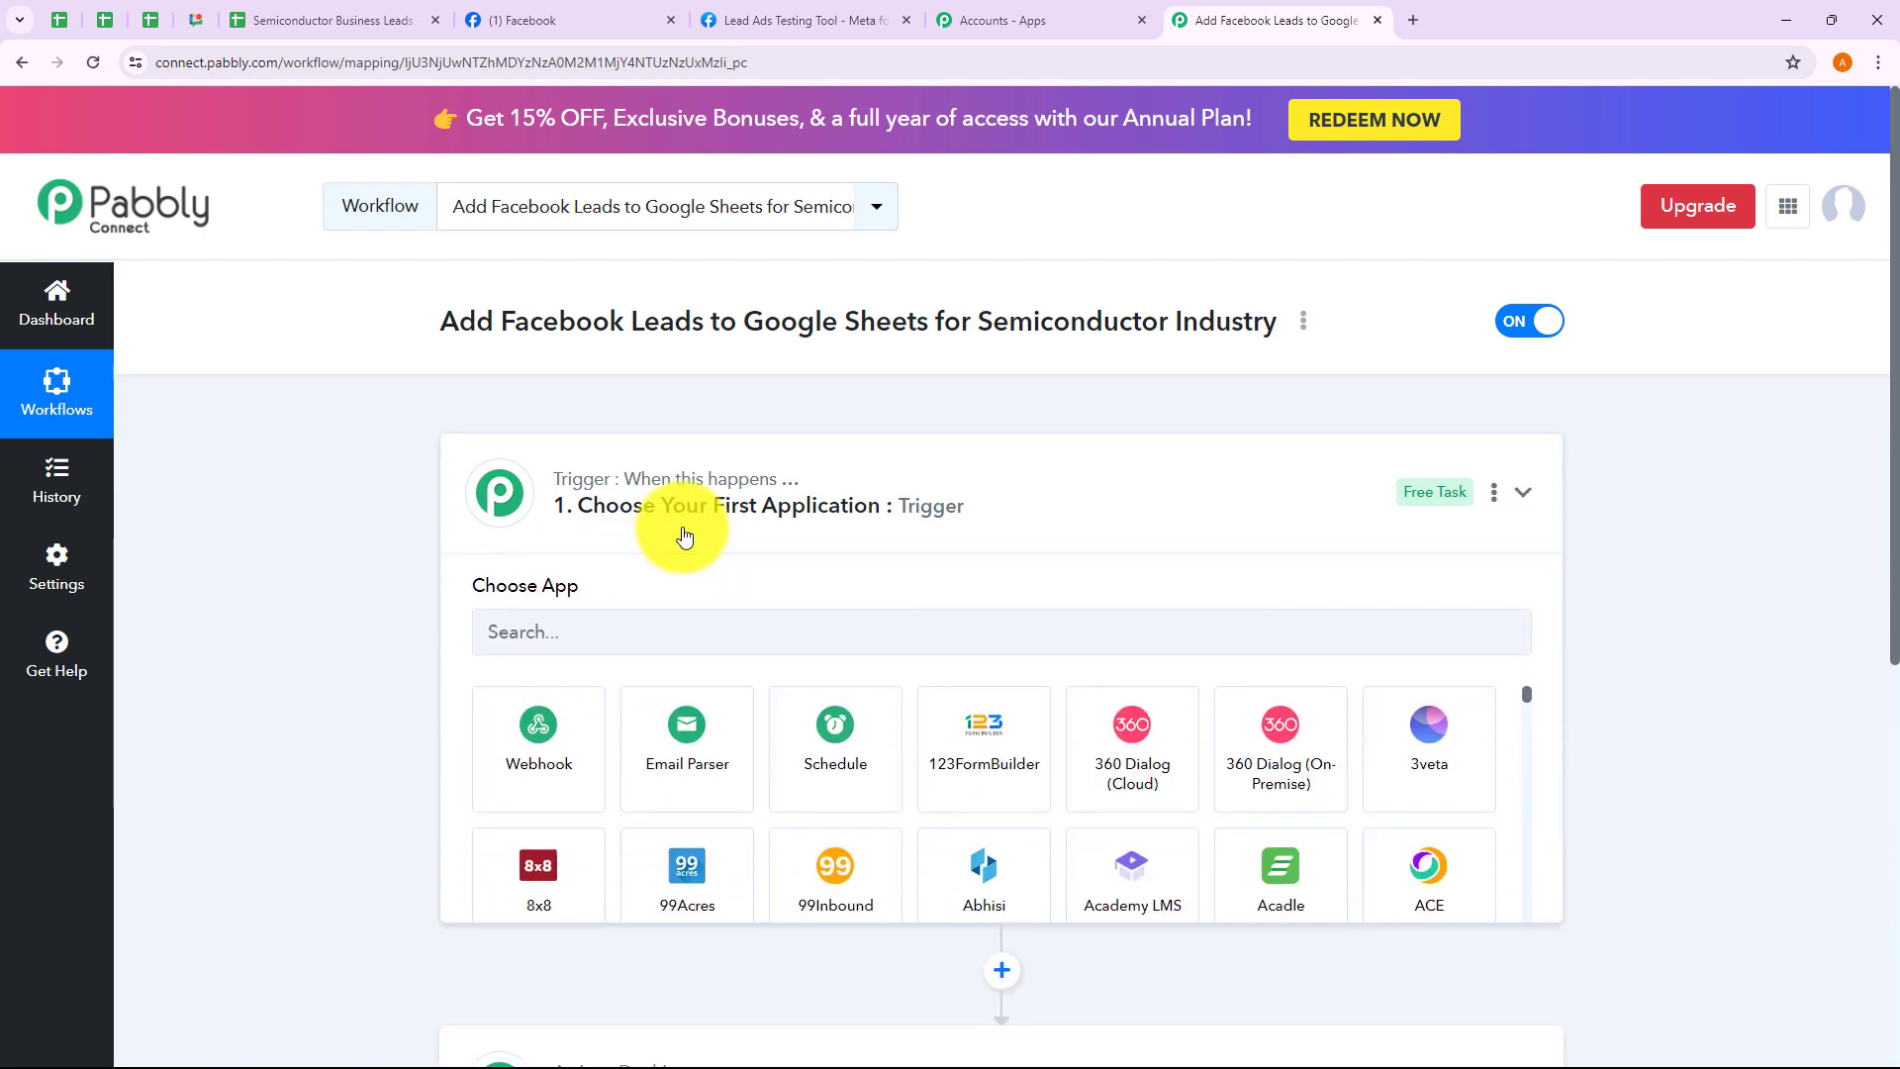
pyautogui.click(683, 534)
pyautogui.click(706, 742)
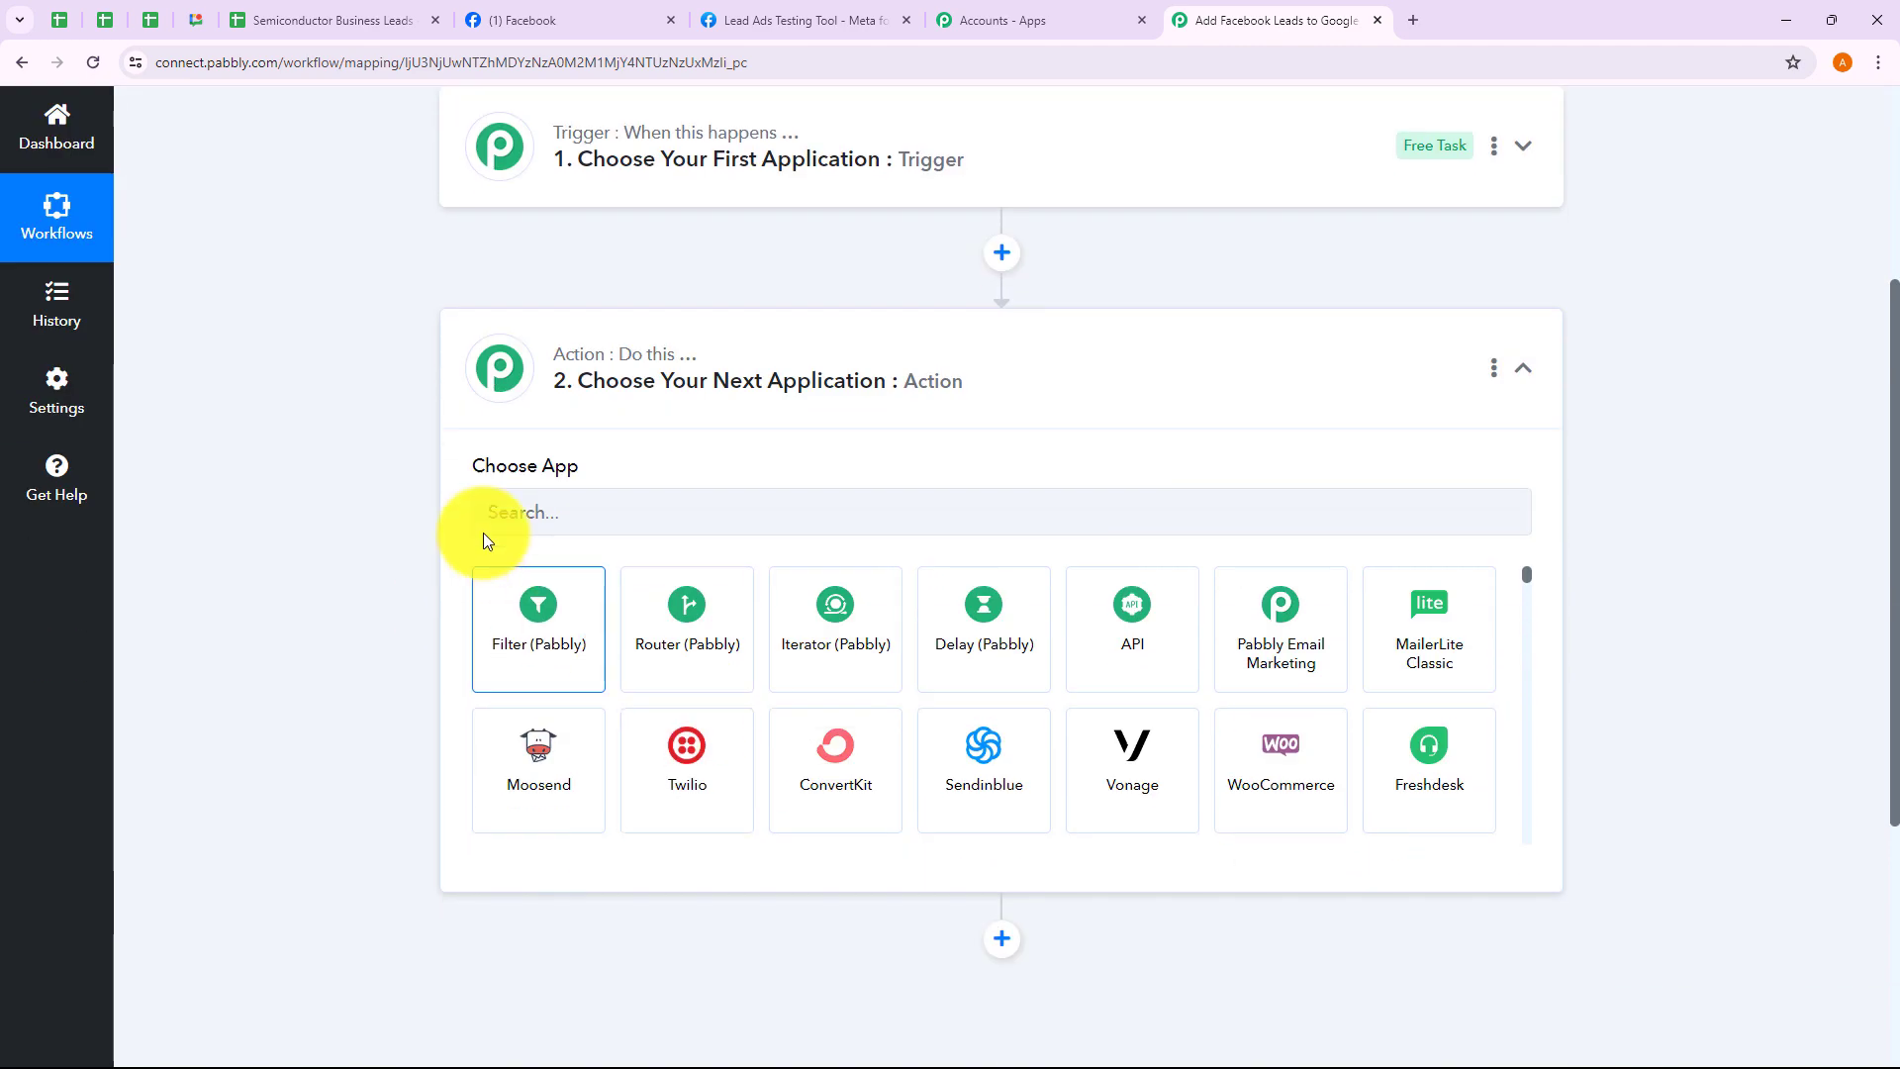
pyautogui.click(616, 434)
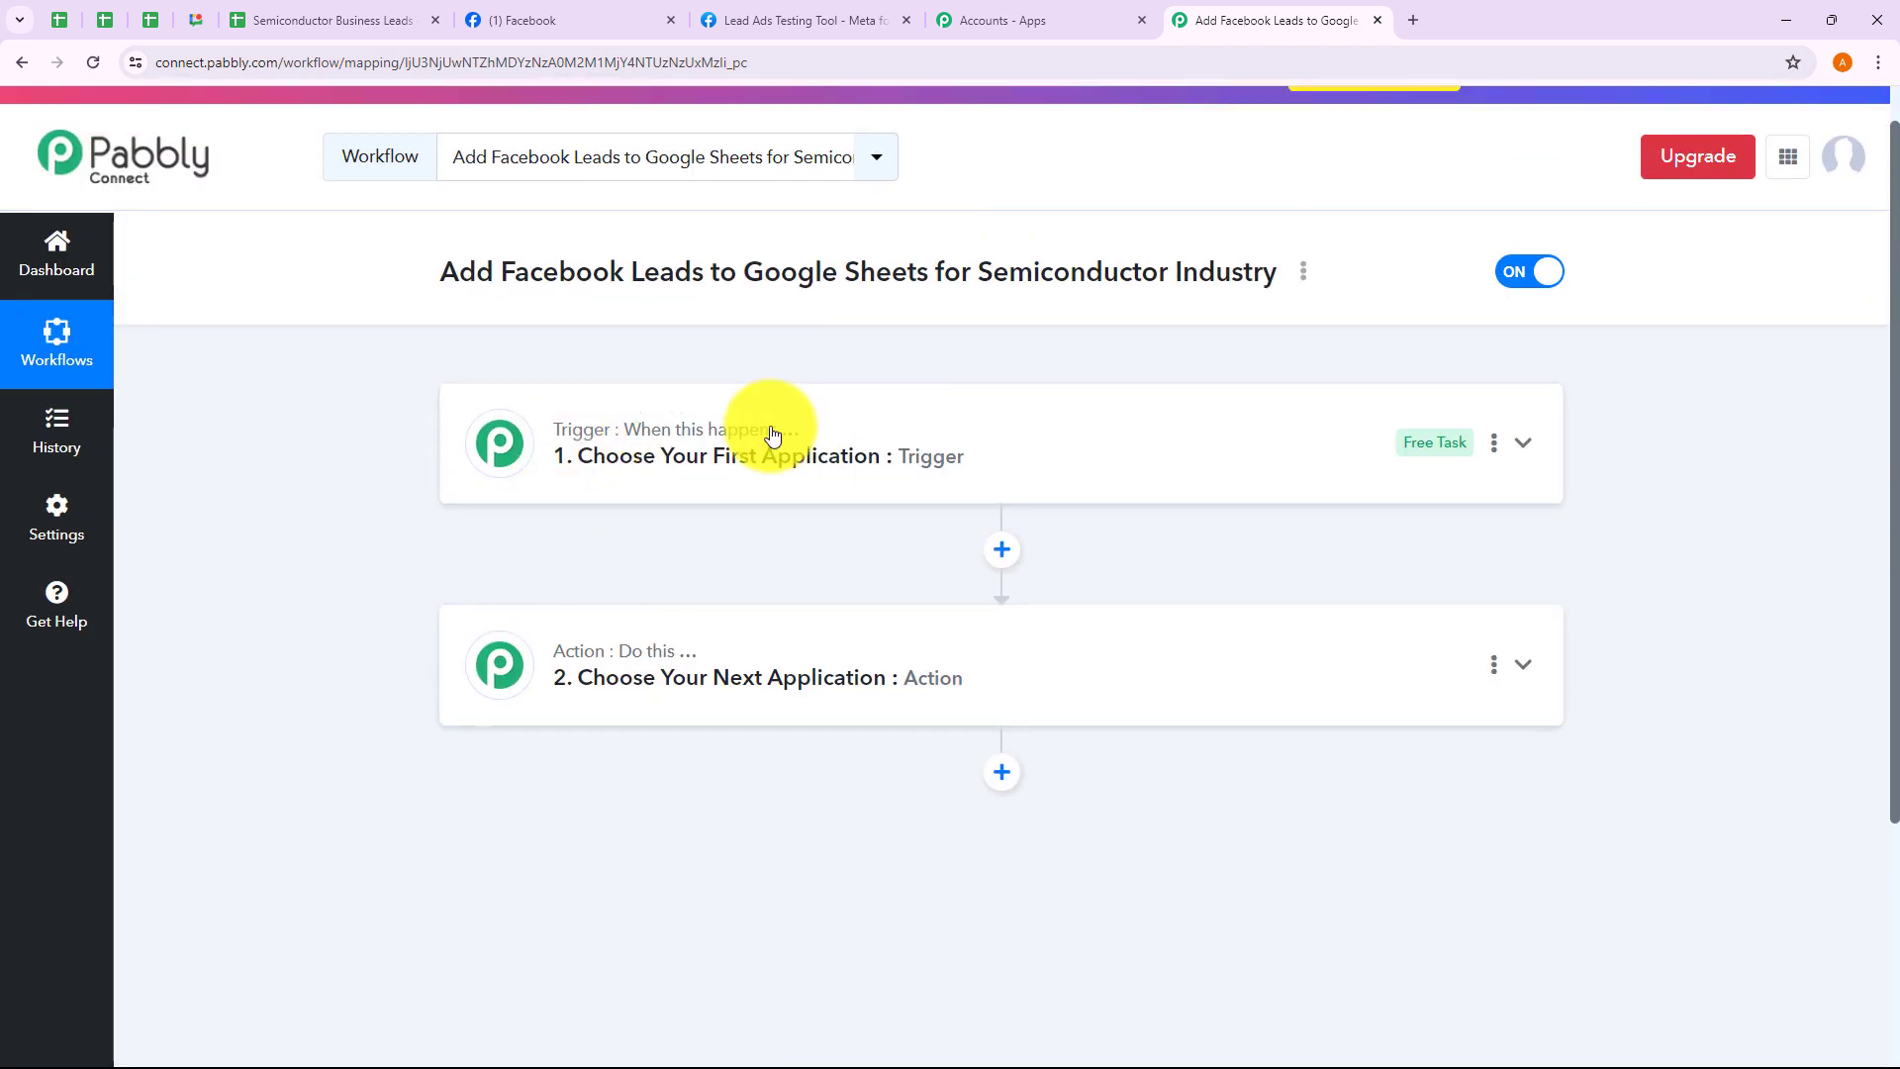
# Search 'Face' and set the trigger to Facebook Lead Ads with the New Lead (Instant) event
pyautogui.click(566, 480)
pyautogui.scroll(1, 566, 482)
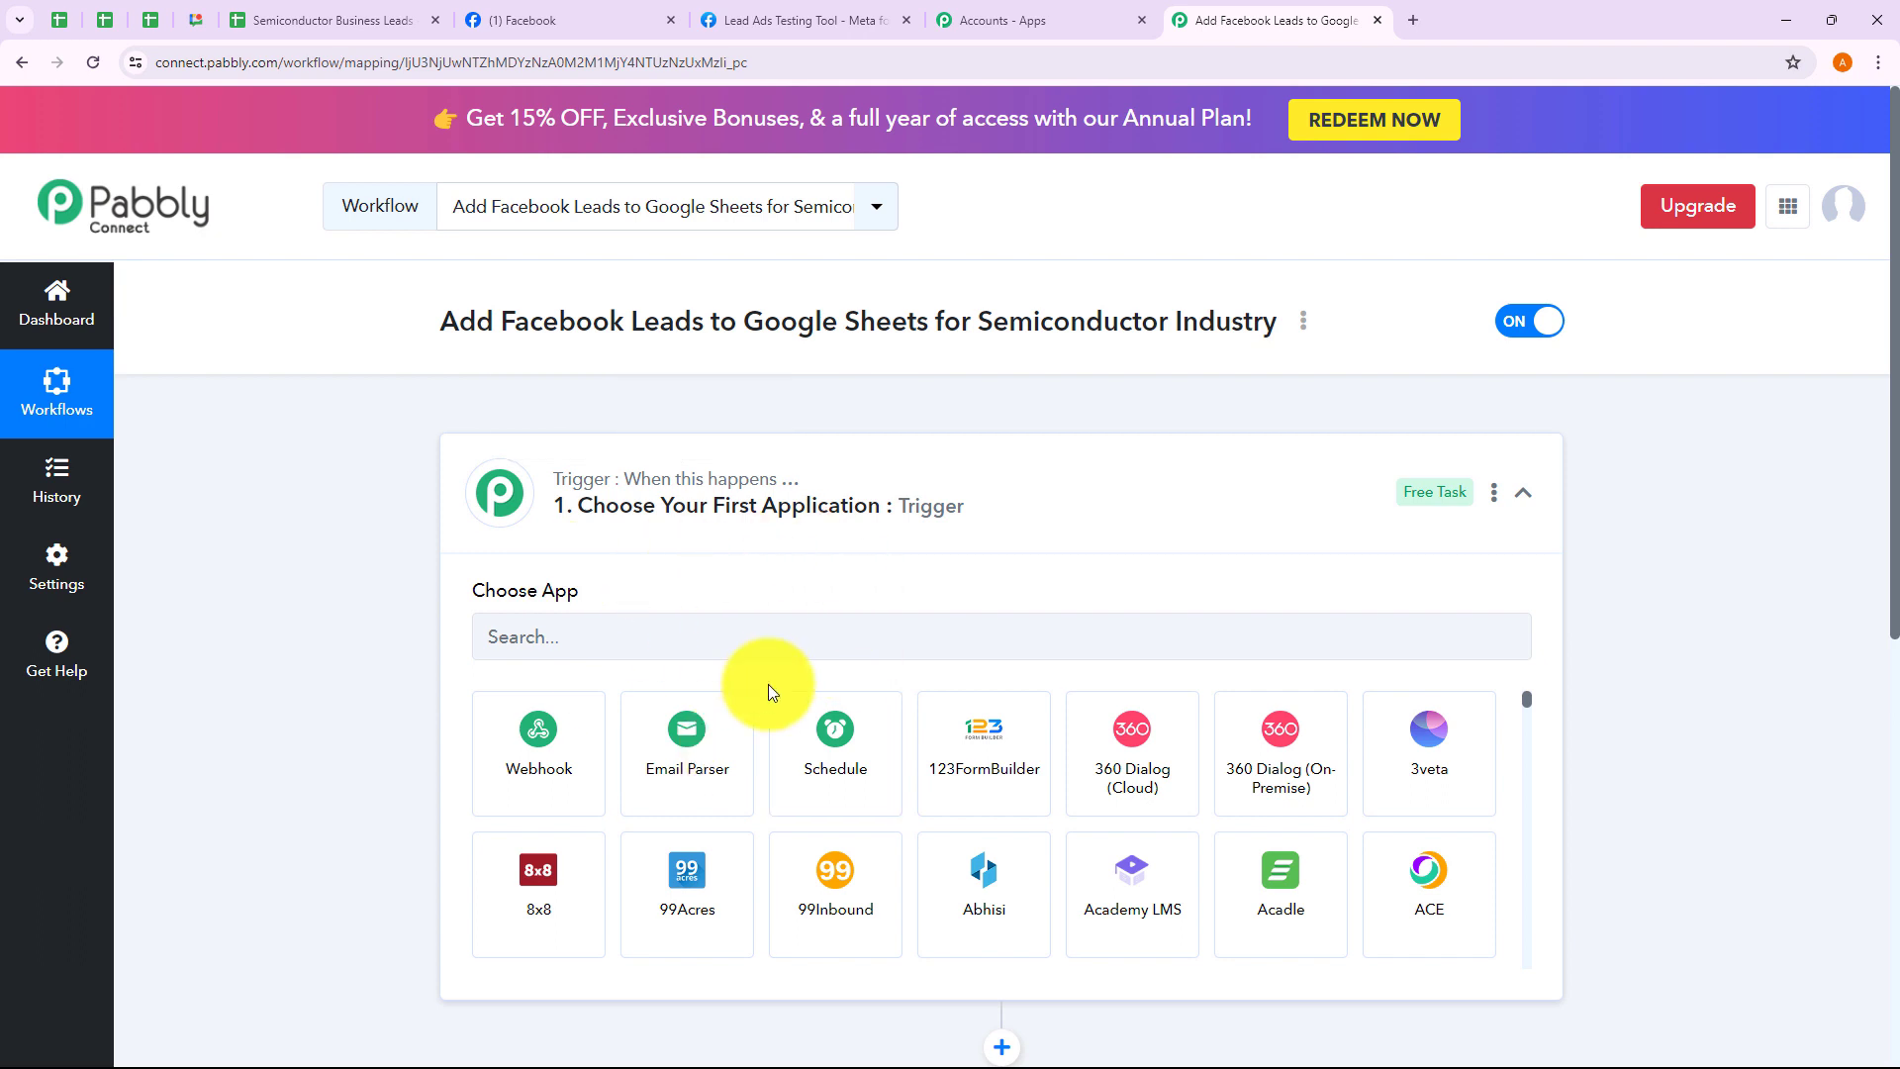
pyautogui.click(644, 636)
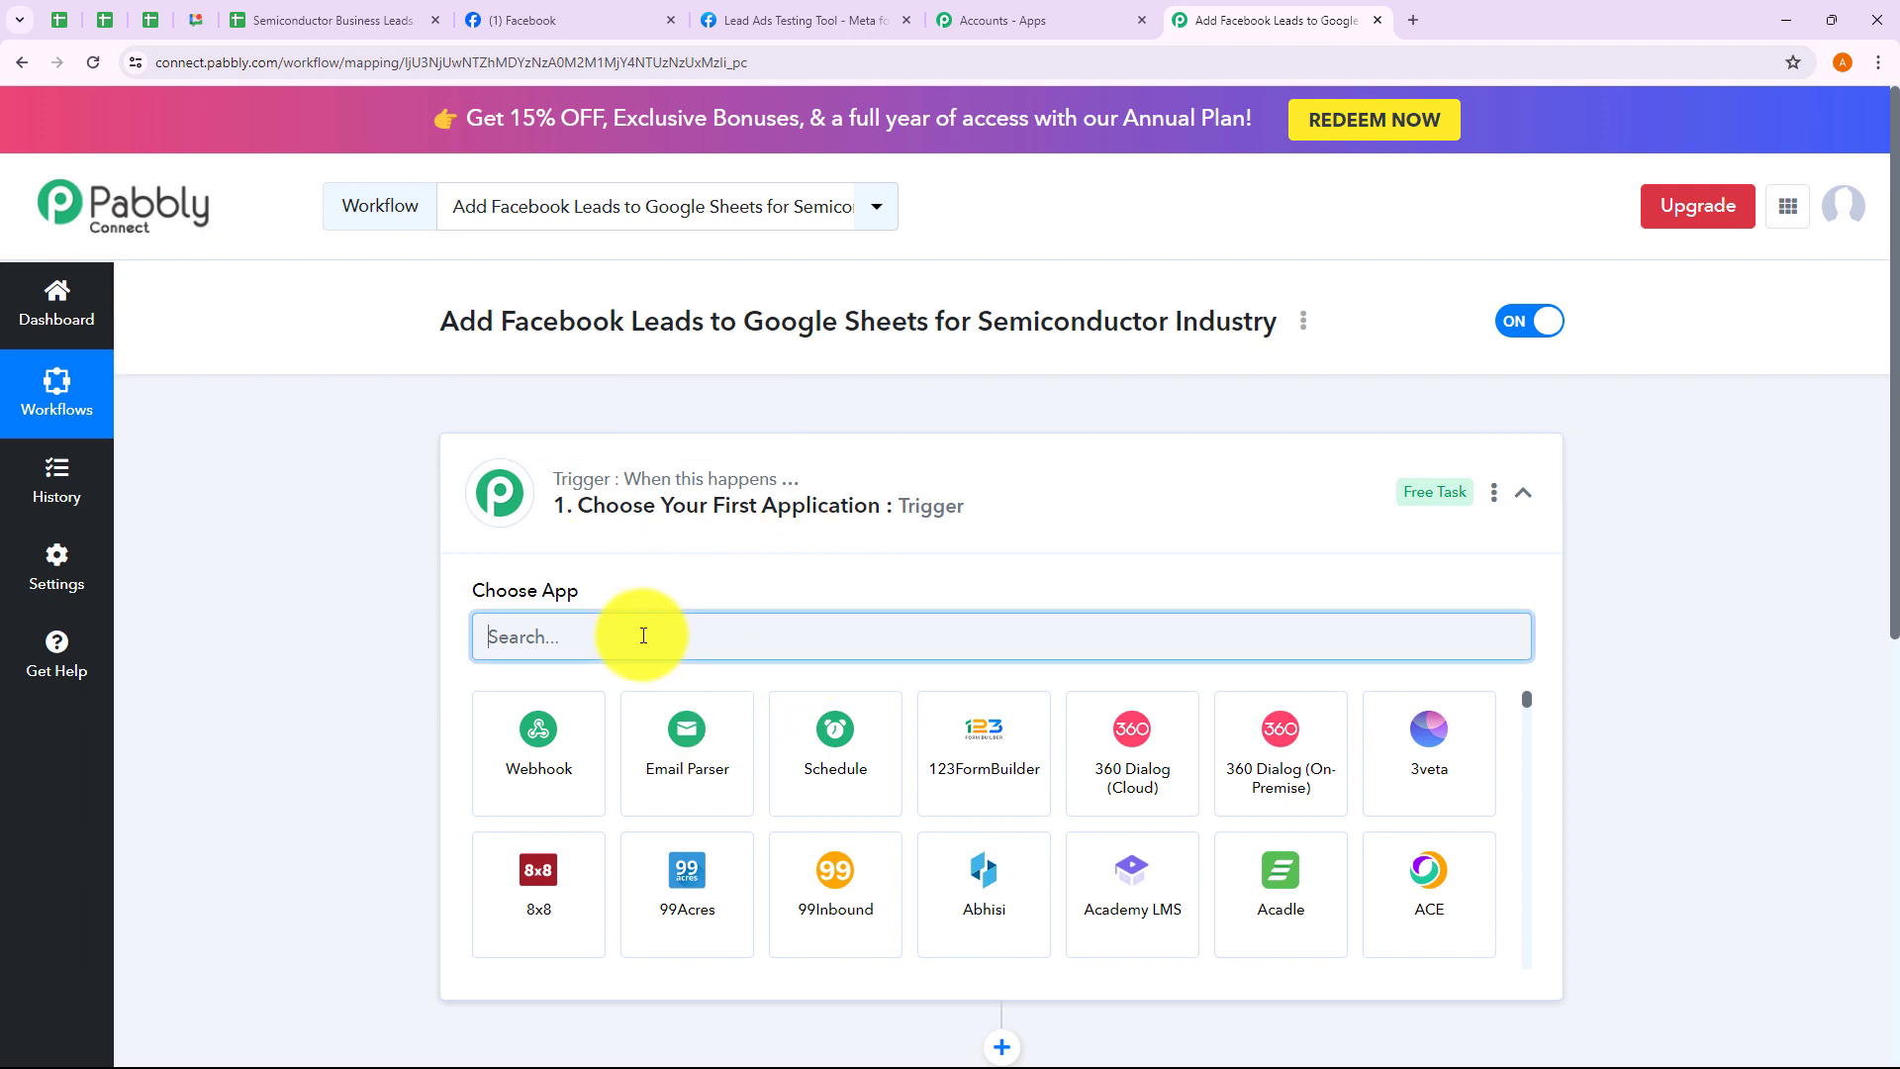
pyautogui.write('Facebook')
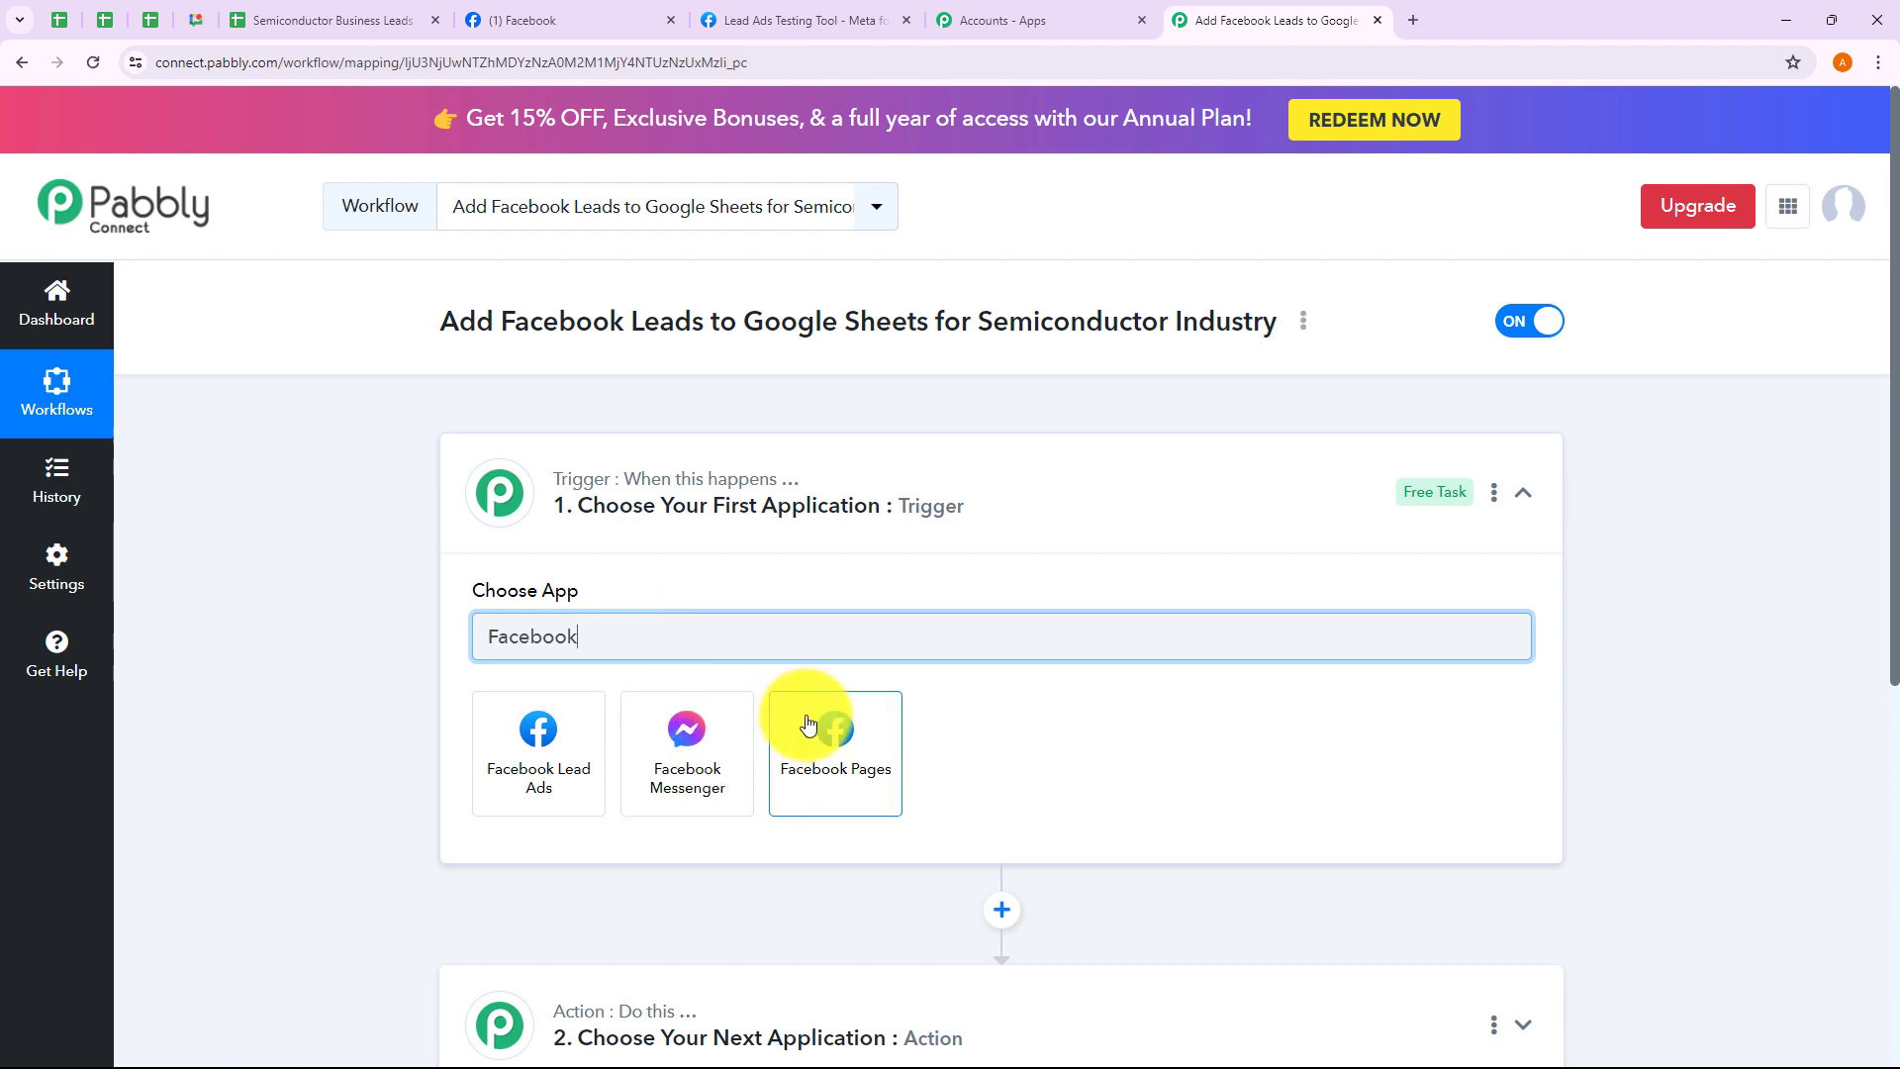
pyautogui.click(507, 759)
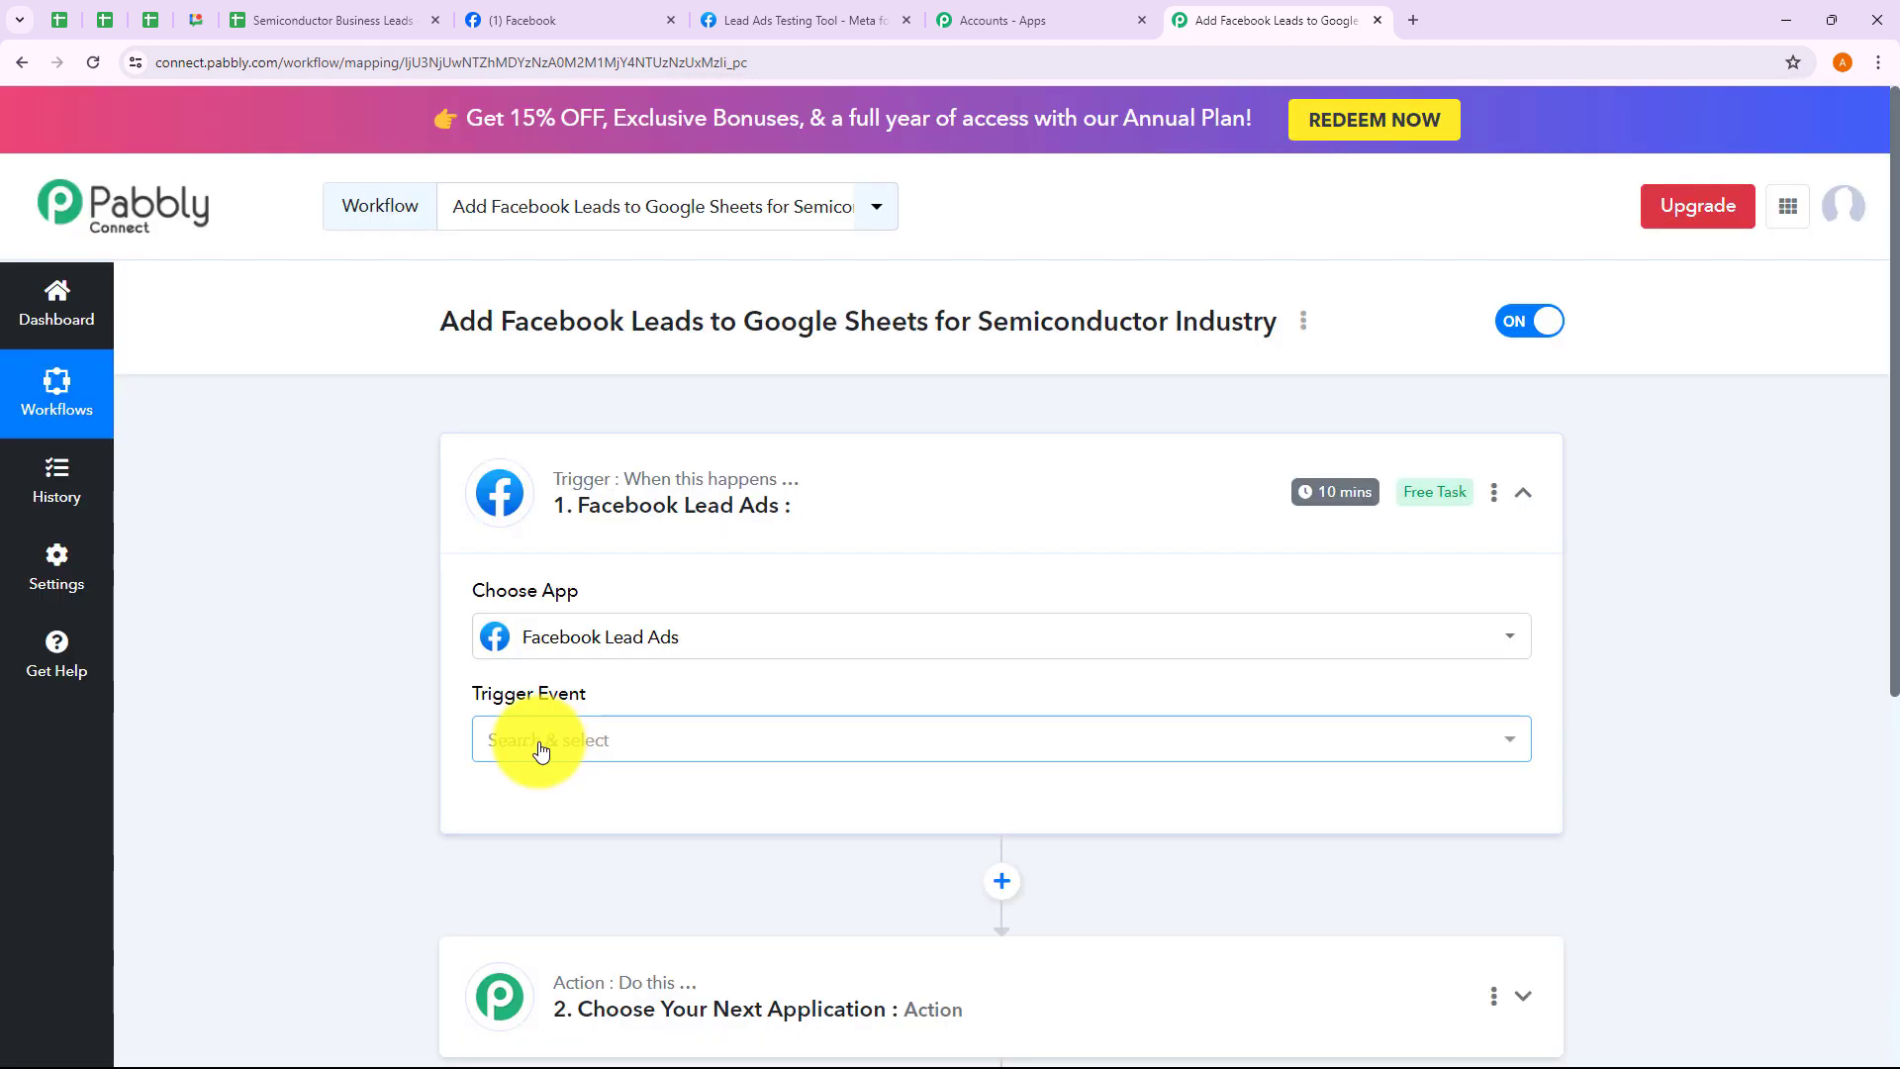
pyautogui.click(538, 742)
pyautogui.click(543, 854)
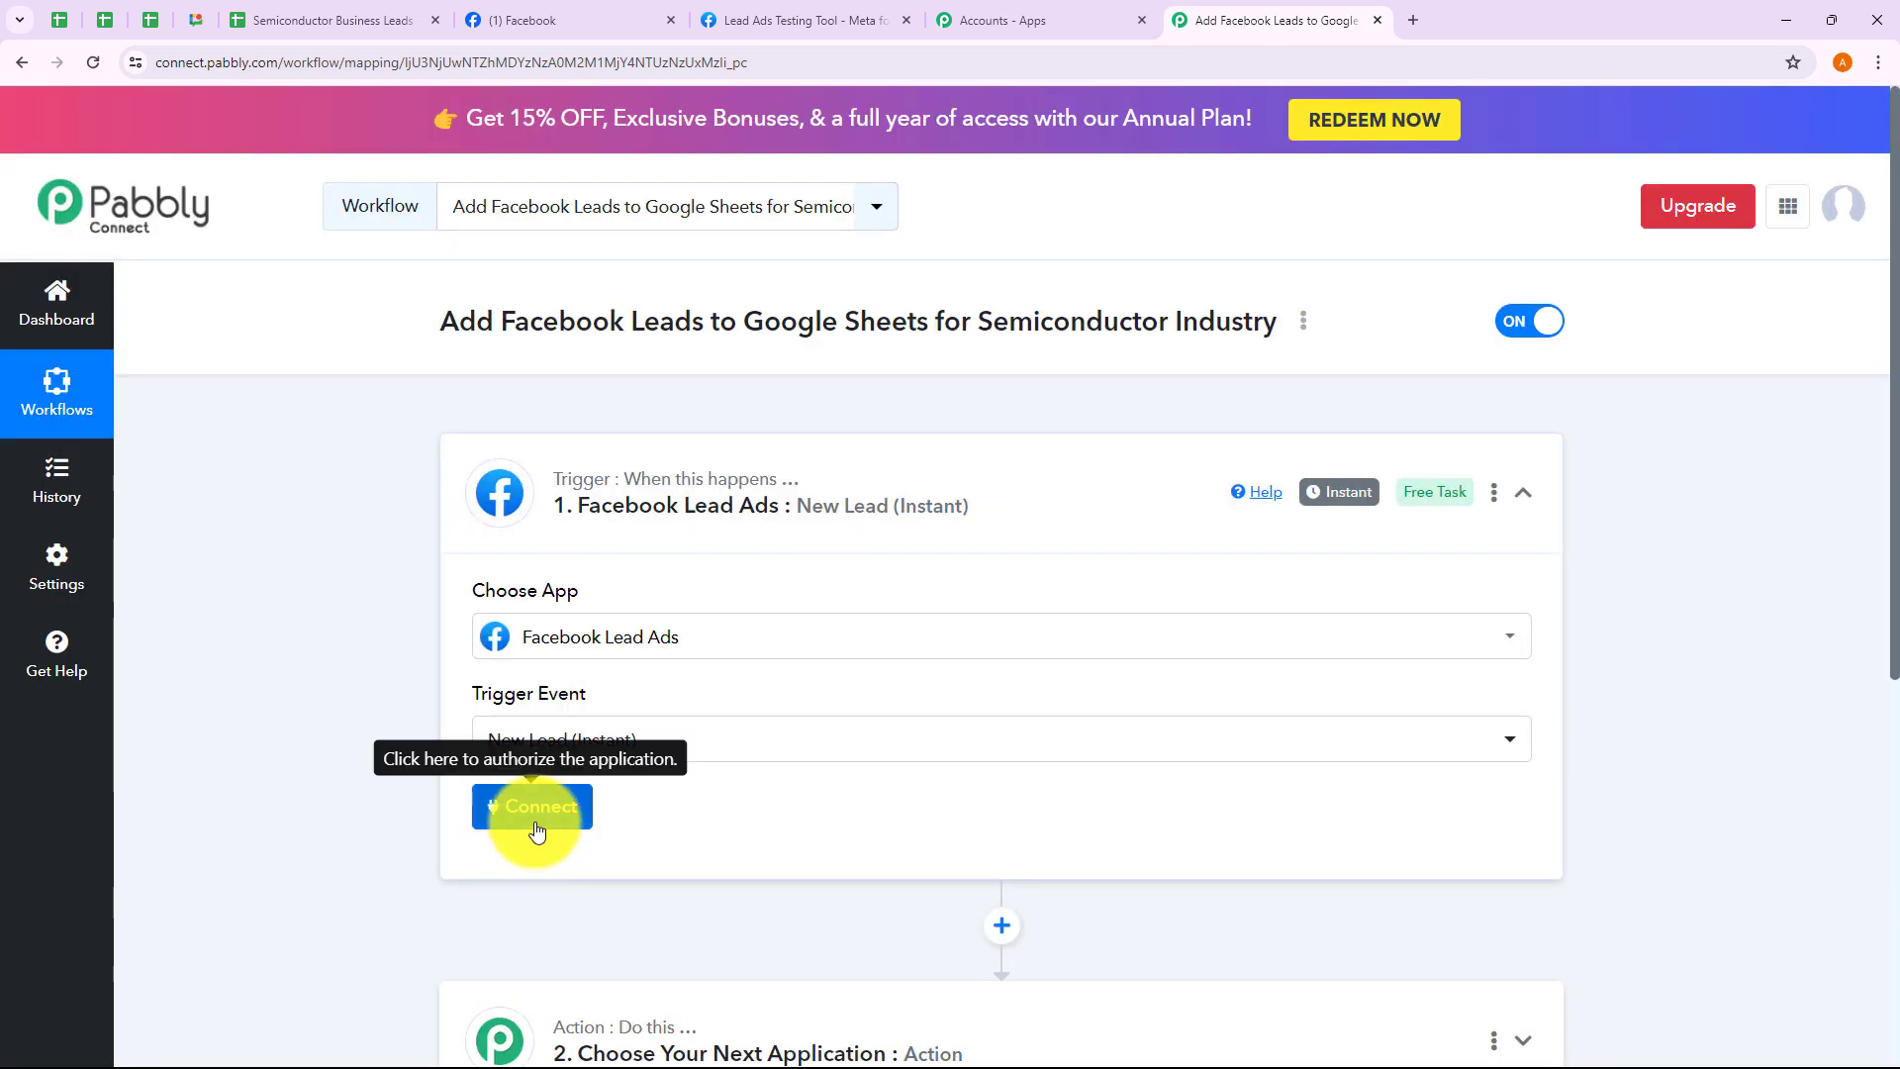
pyautogui.click(537, 828)
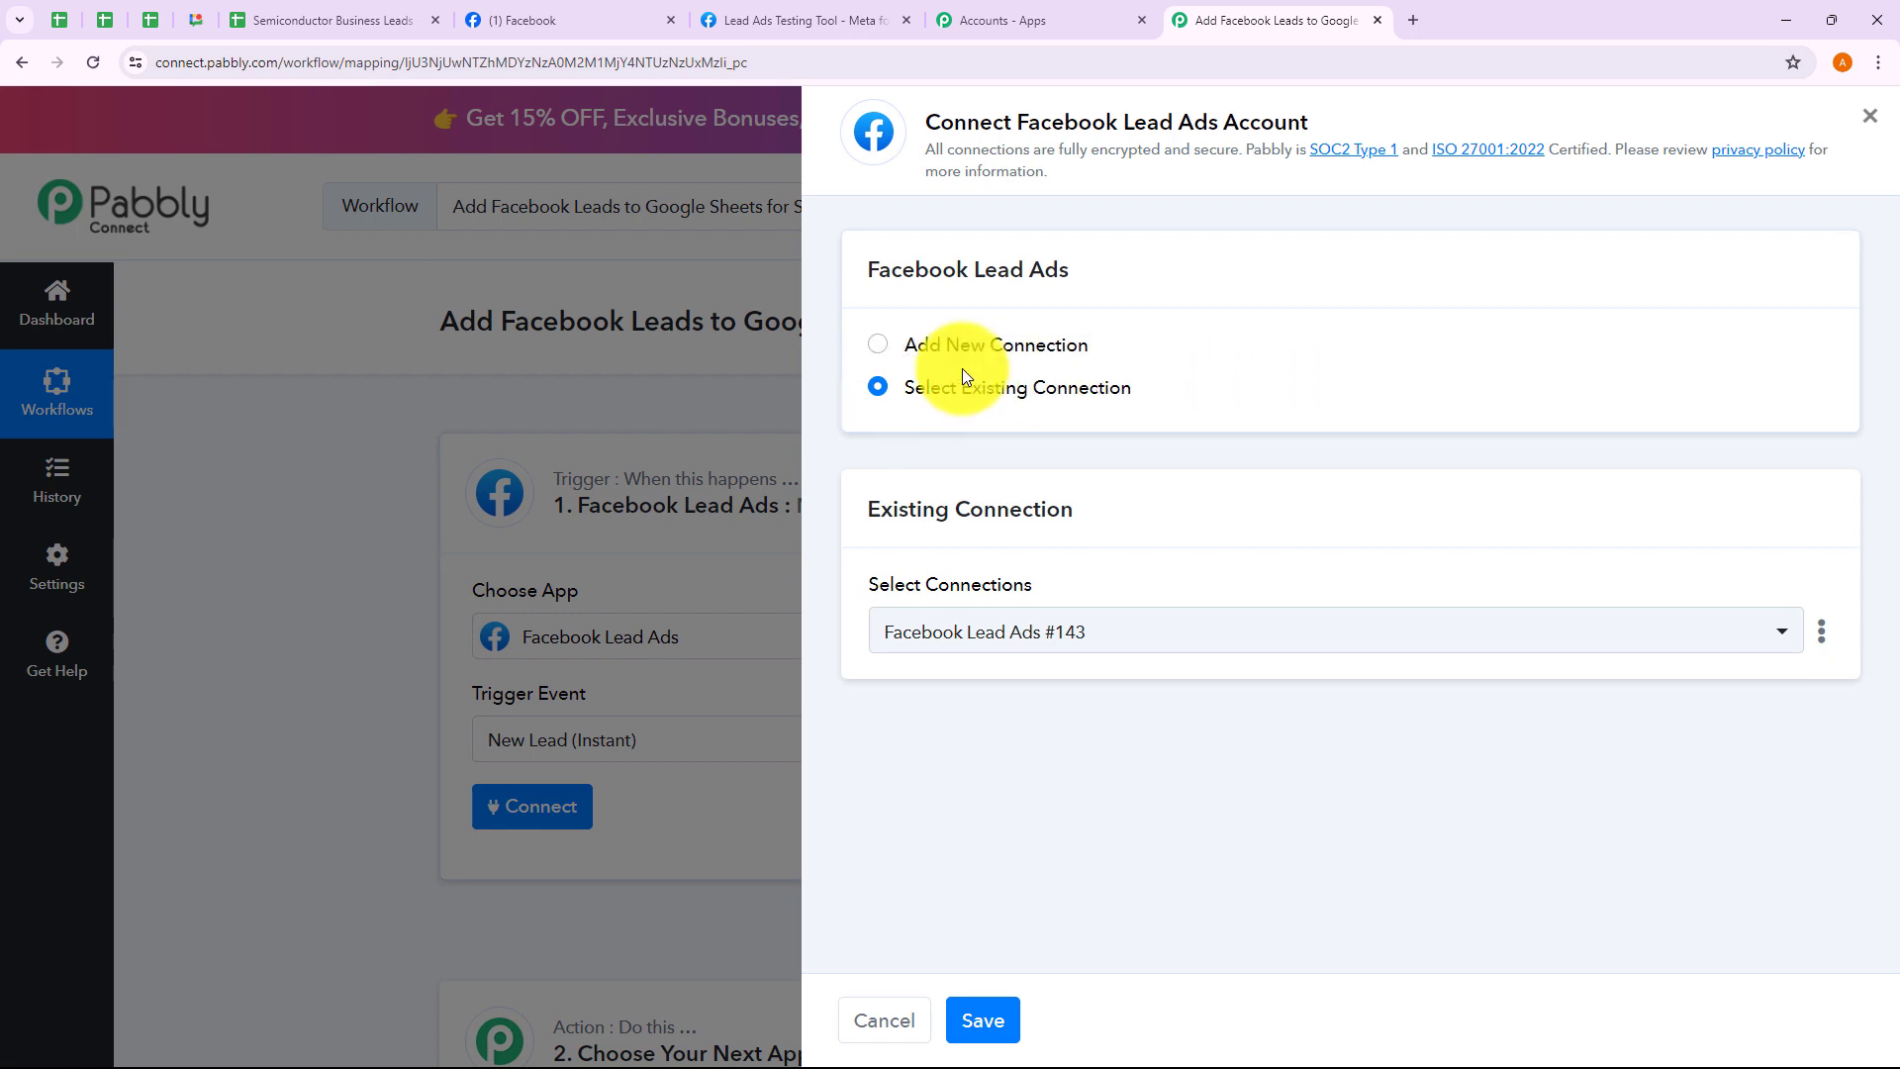
# Add and authorize a new Facebook Lead Ads connection instead of the saved #143 one
pyautogui.click(880, 348)
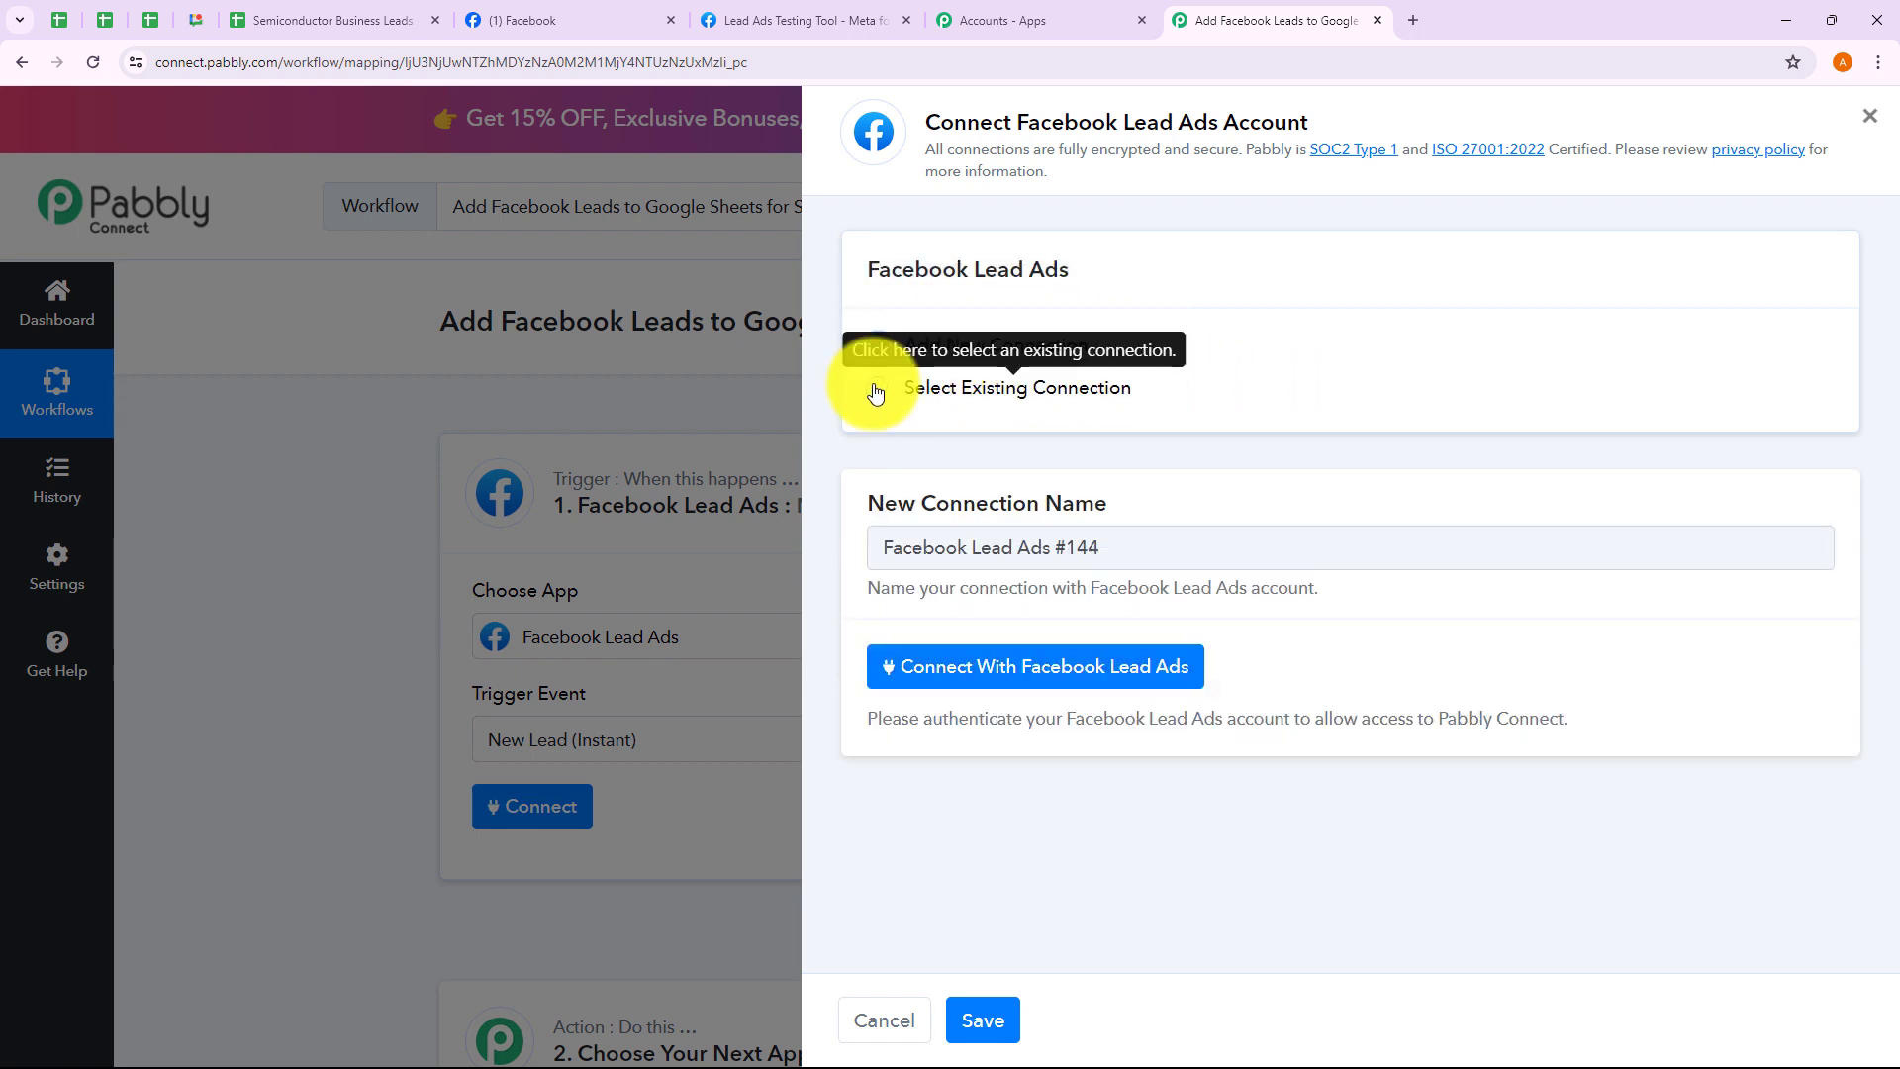
pyautogui.click(876, 390)
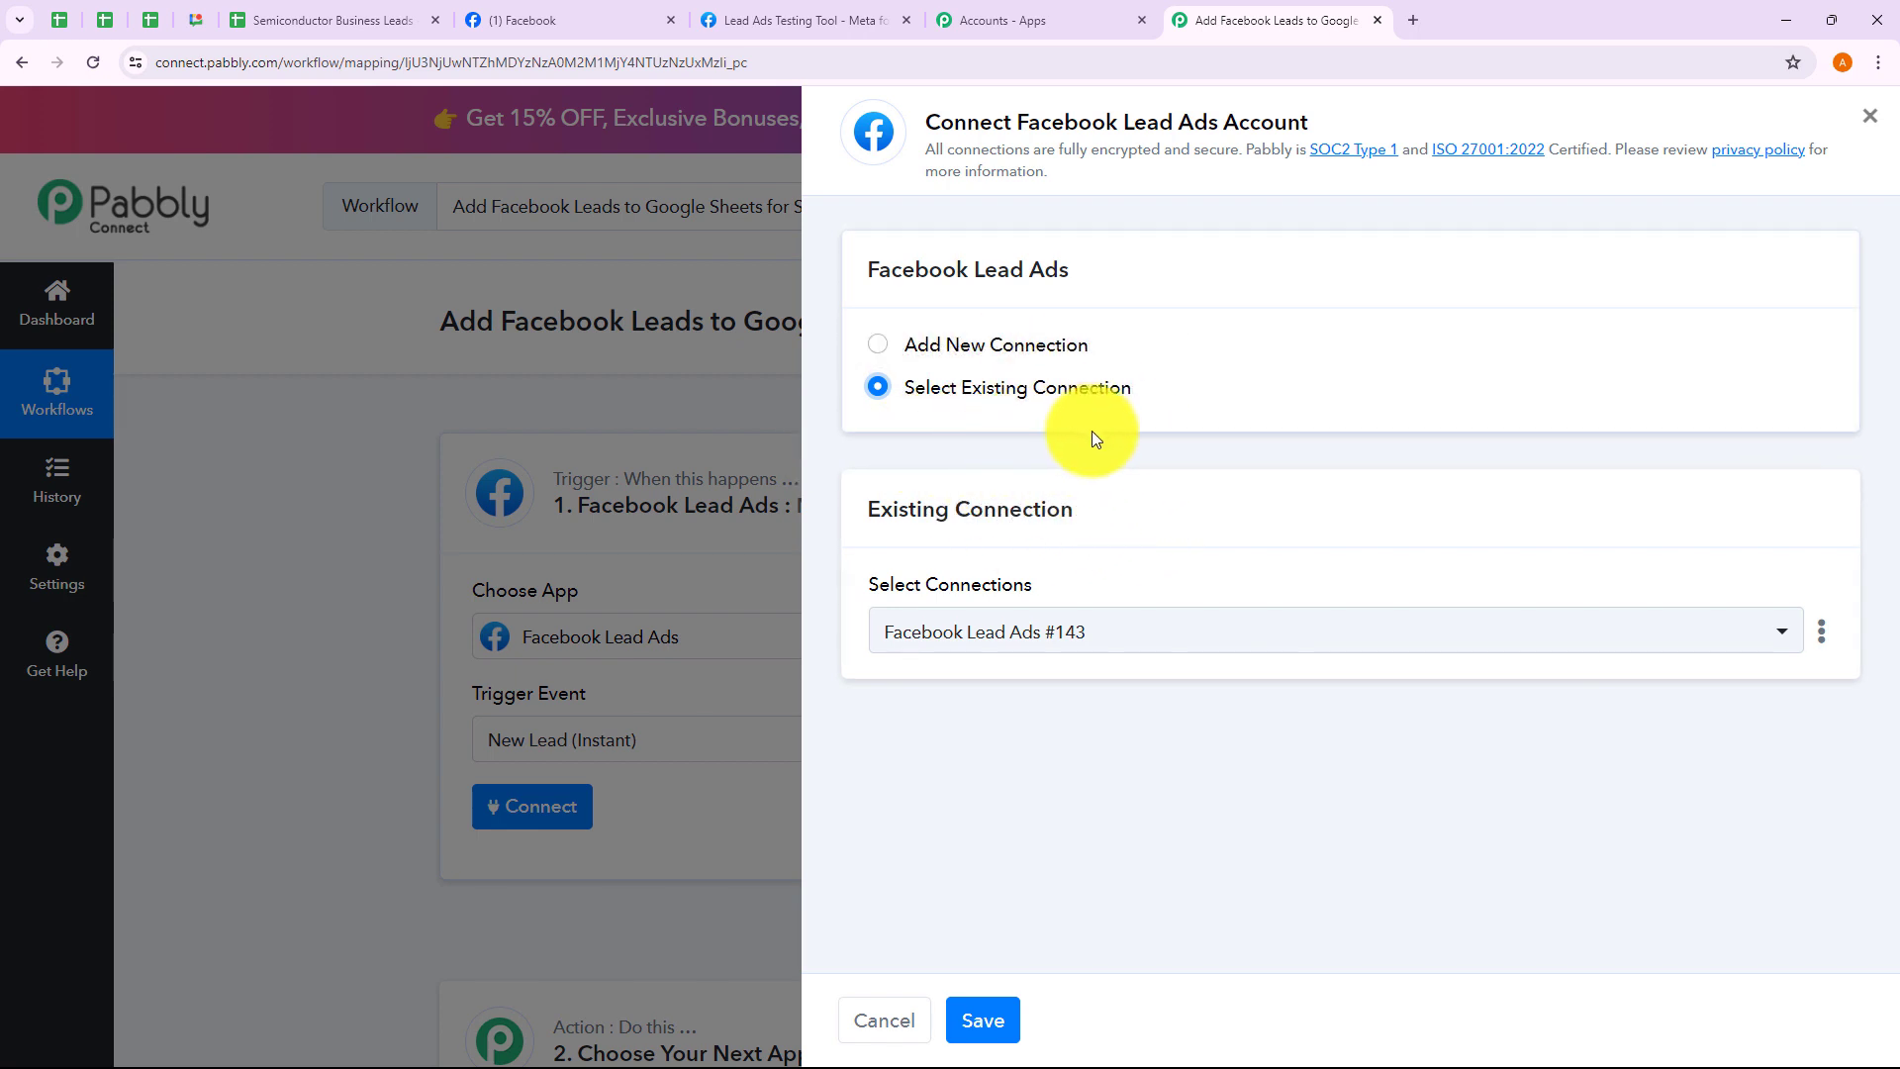
pyautogui.click(1059, 635)
pyautogui.scroll(-5, 1064, 772)
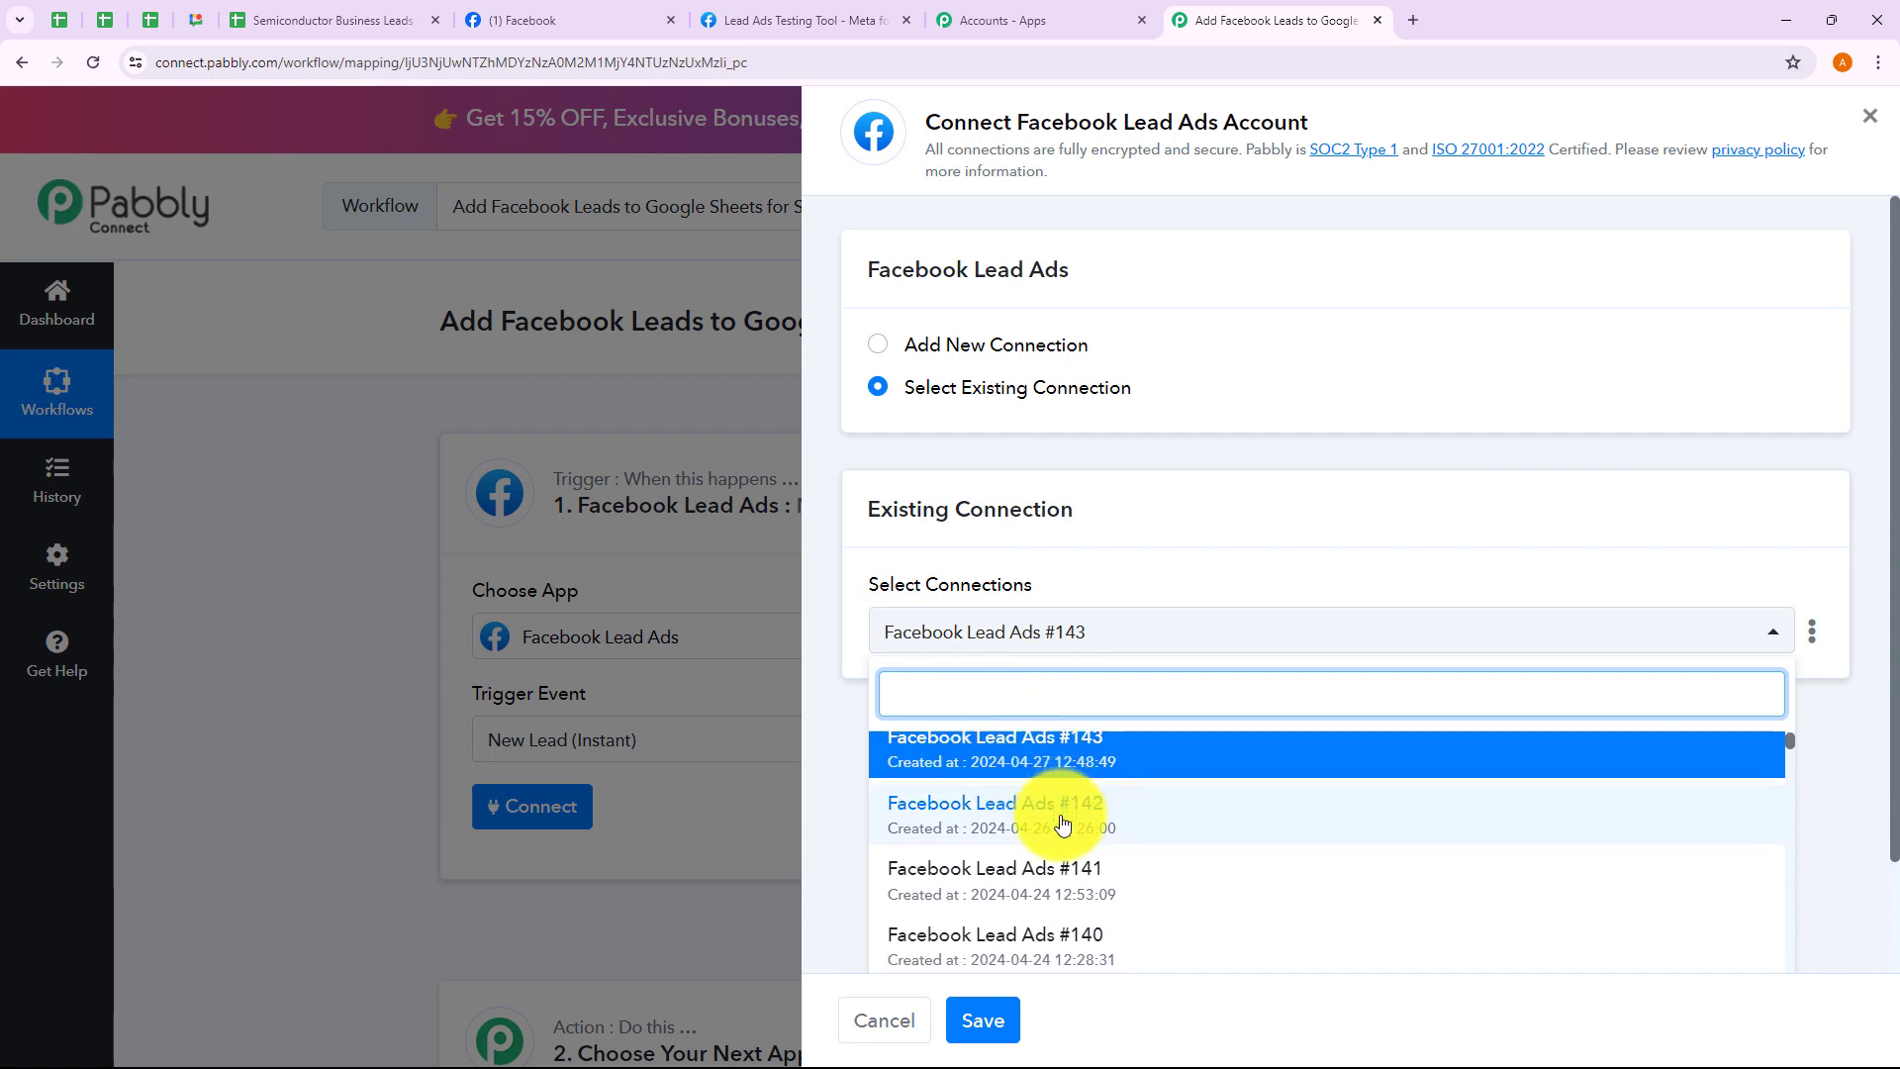
pyautogui.click(855, 804)
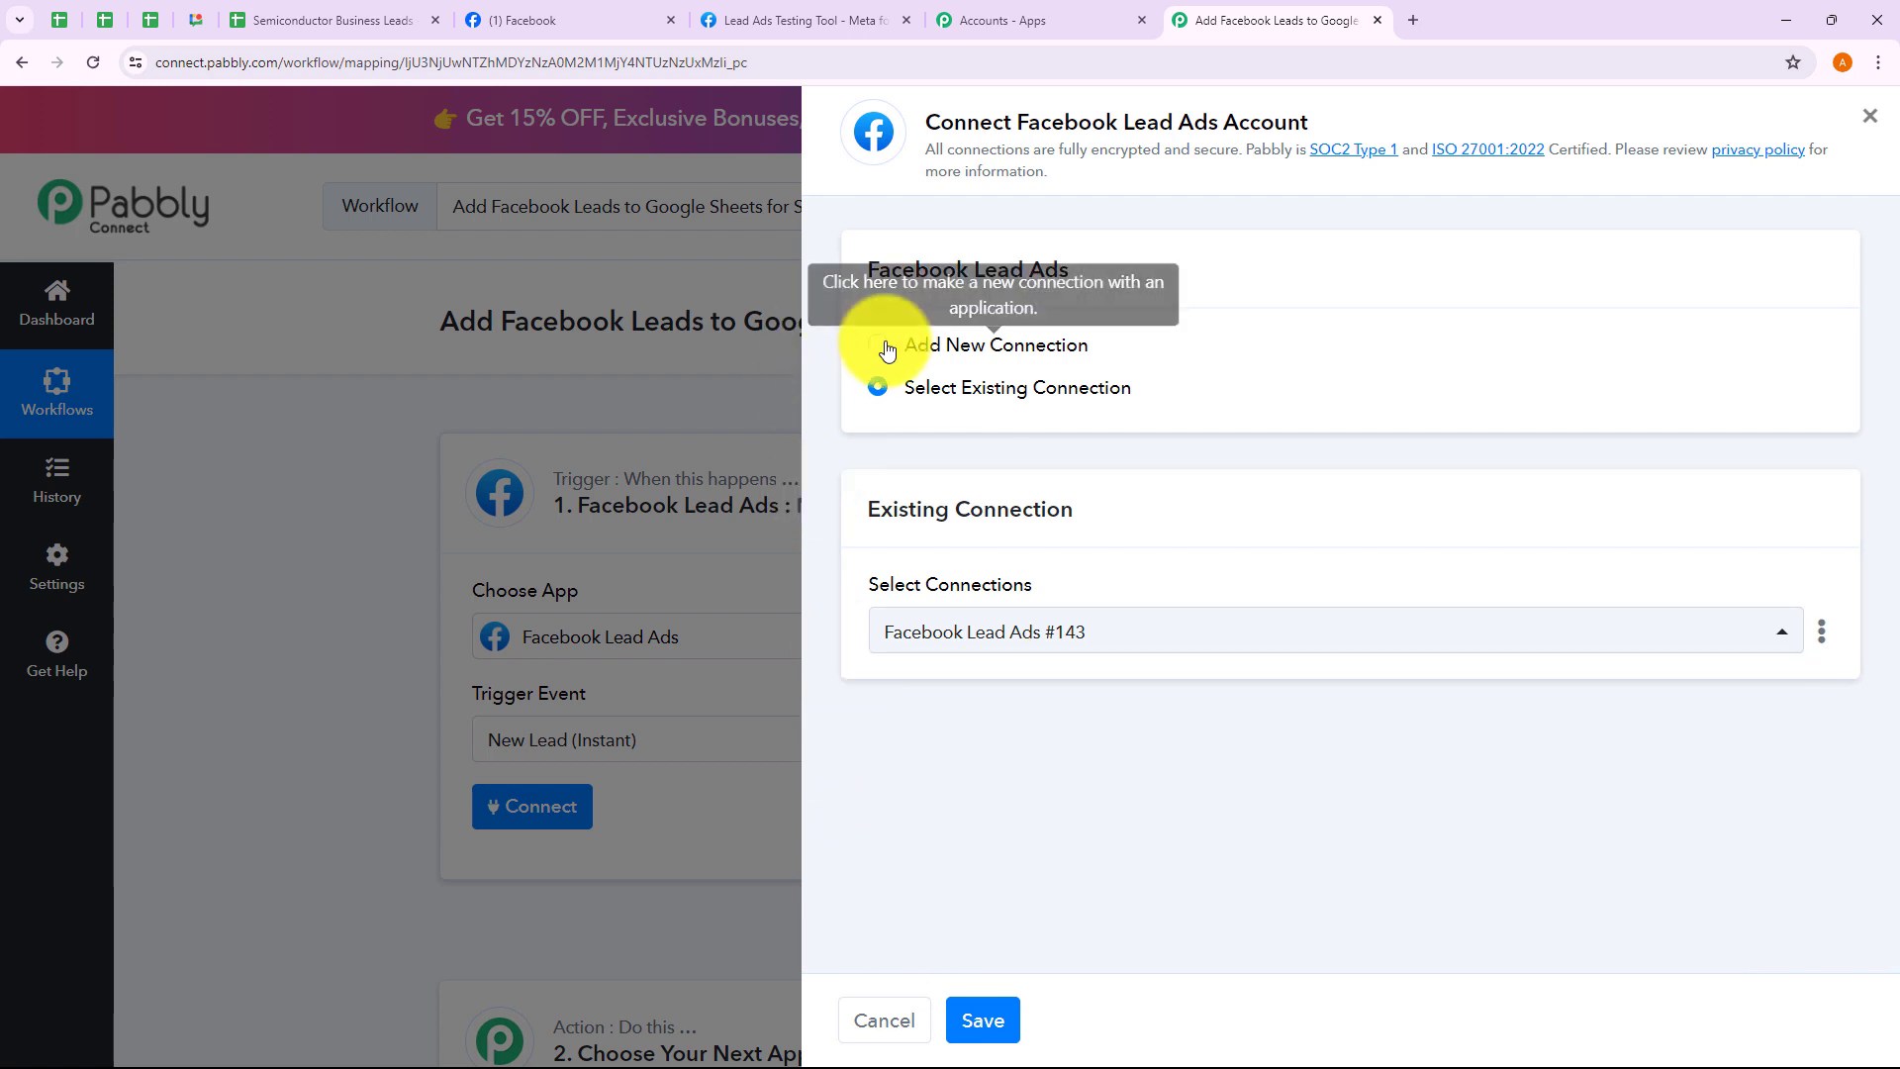
pyautogui.click(884, 347)
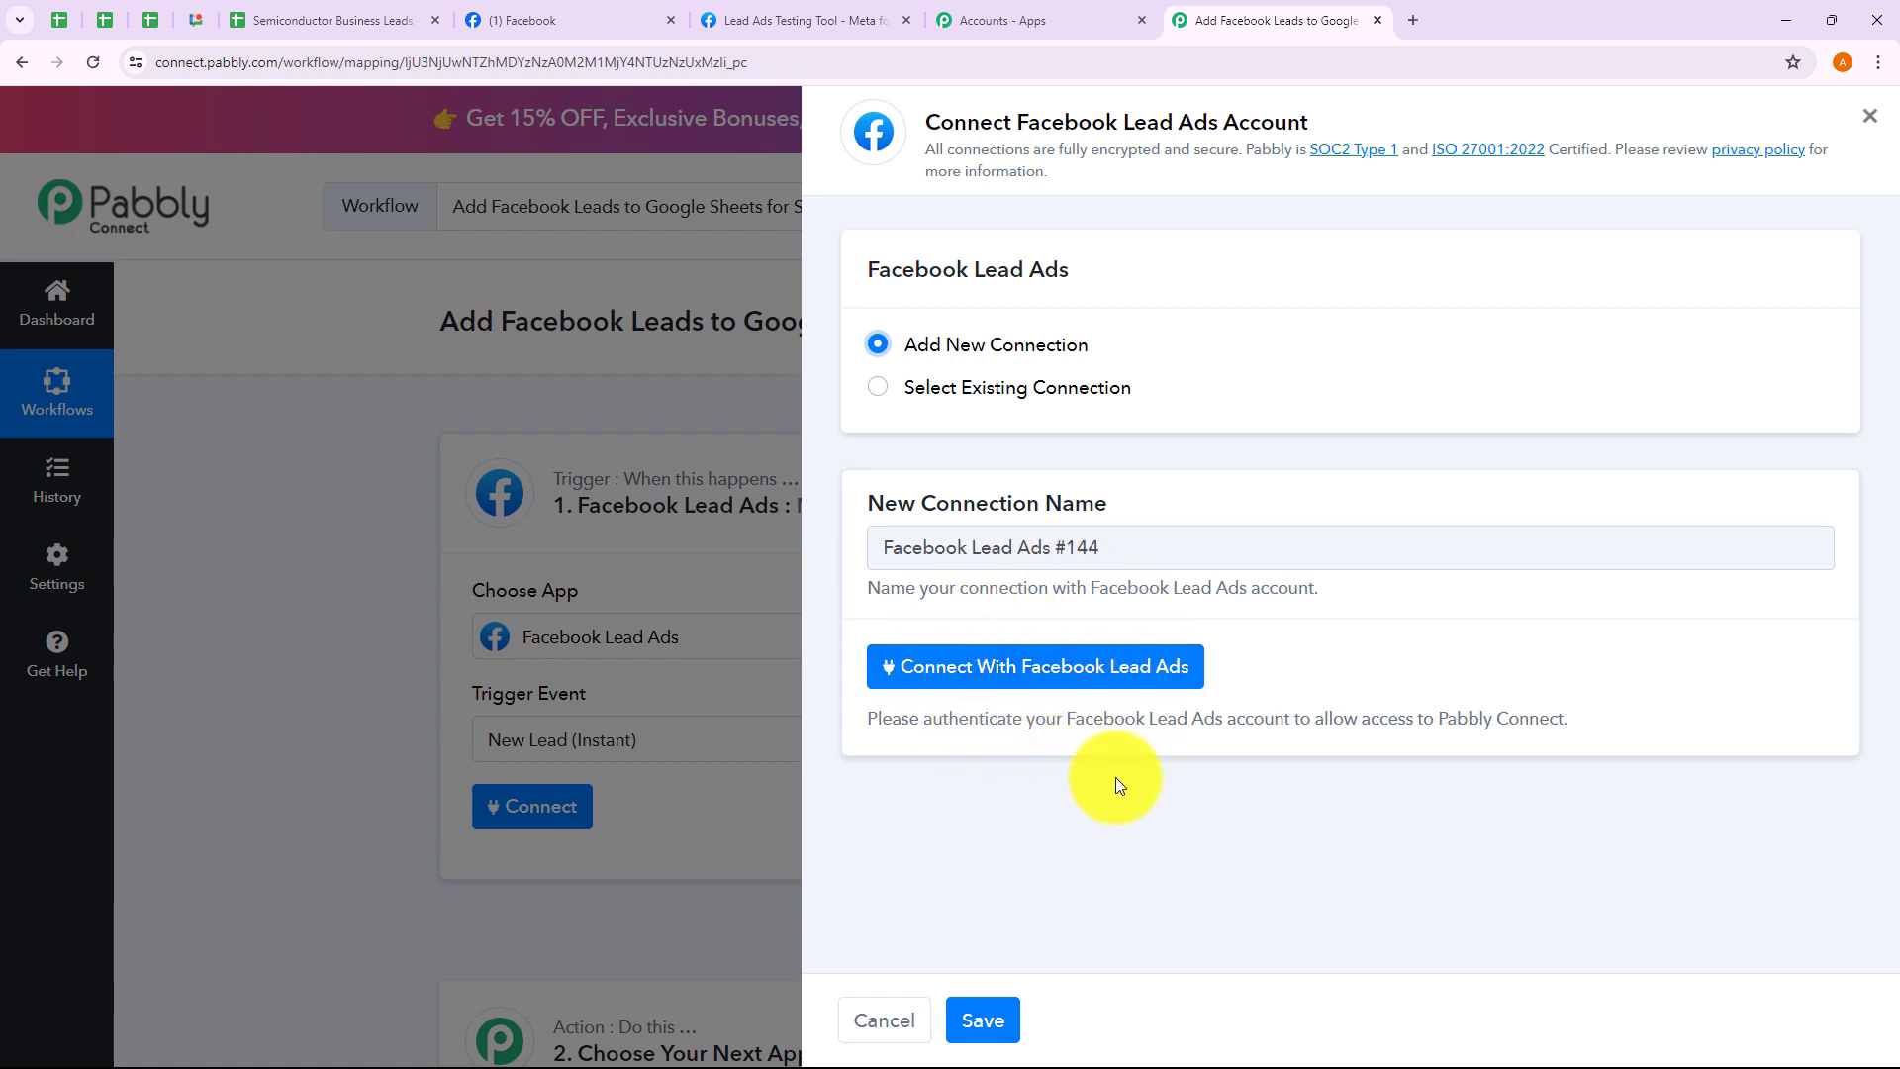
pyautogui.click(1095, 684)
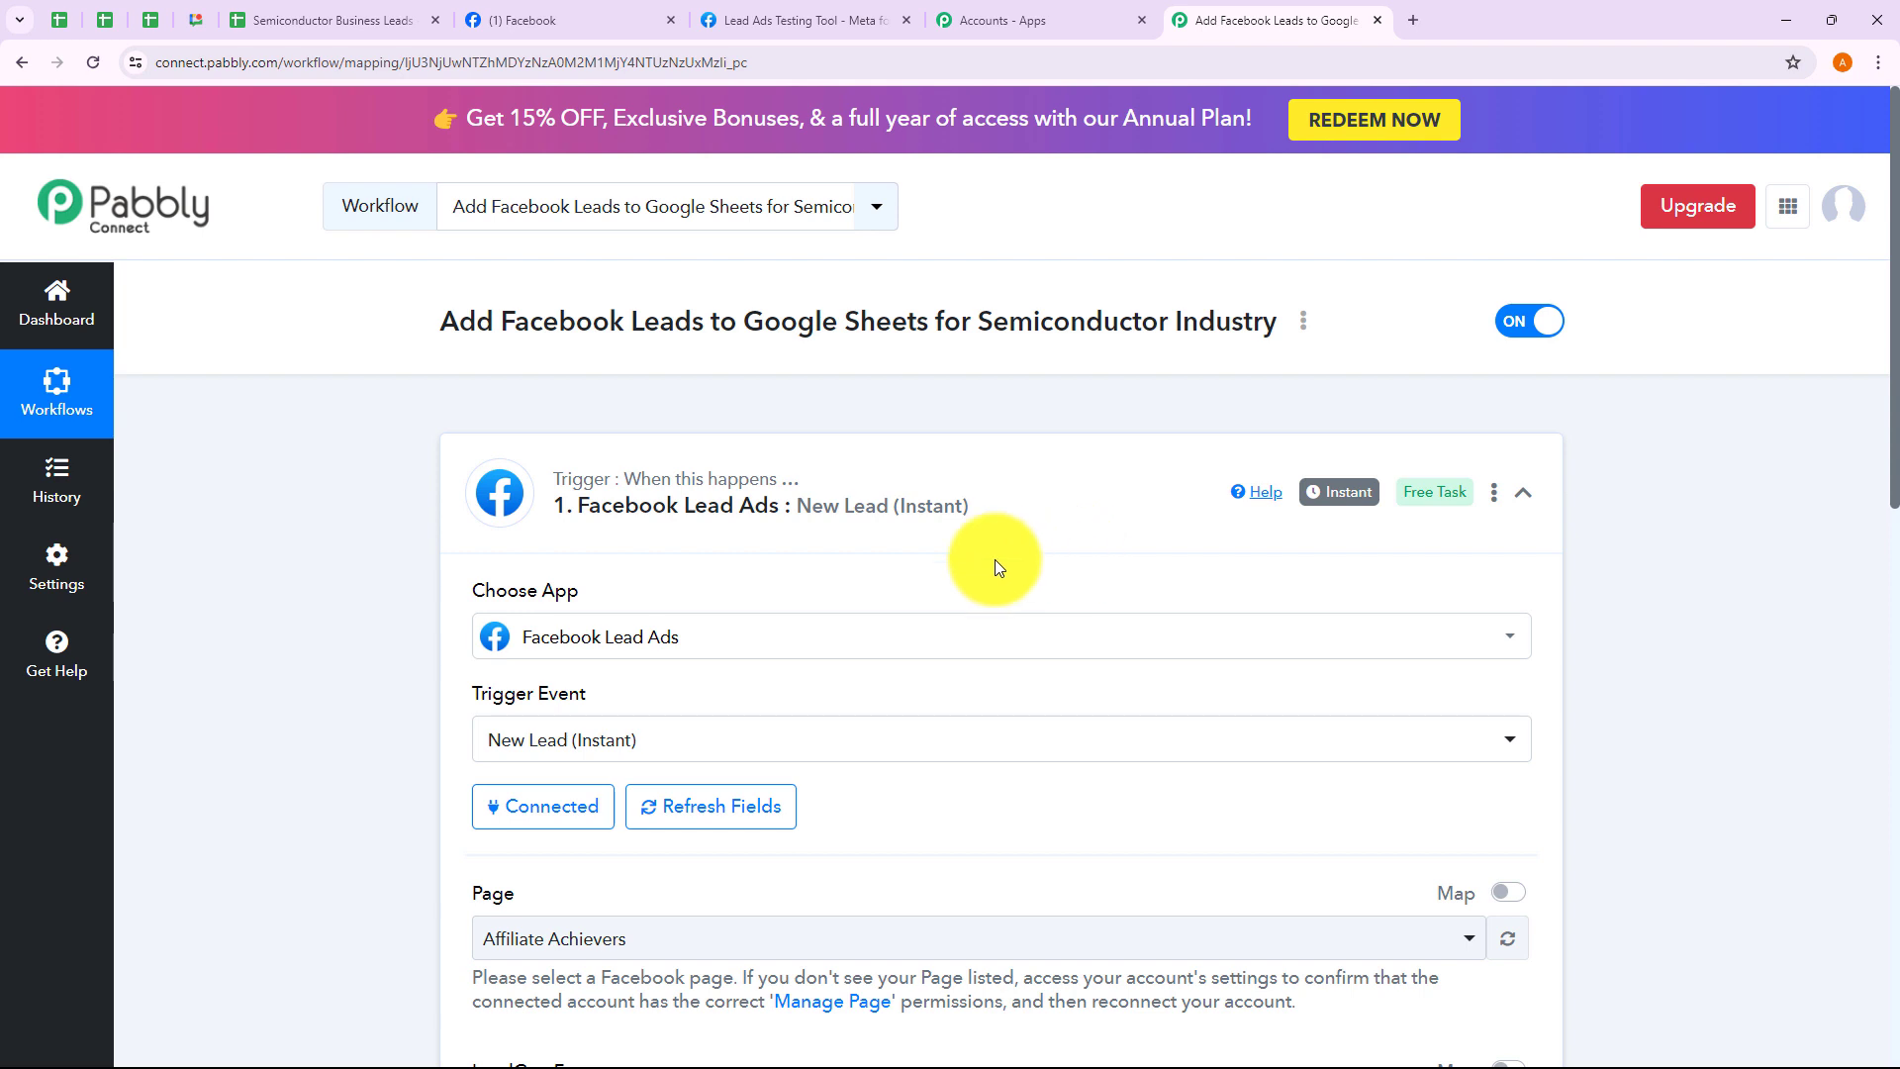
# Set the trigger's Page to ChipPrime (search 'chip') and LeadGen Form to Facebook Lead Ads Form
pyautogui.scroll(-5, 991, 560)
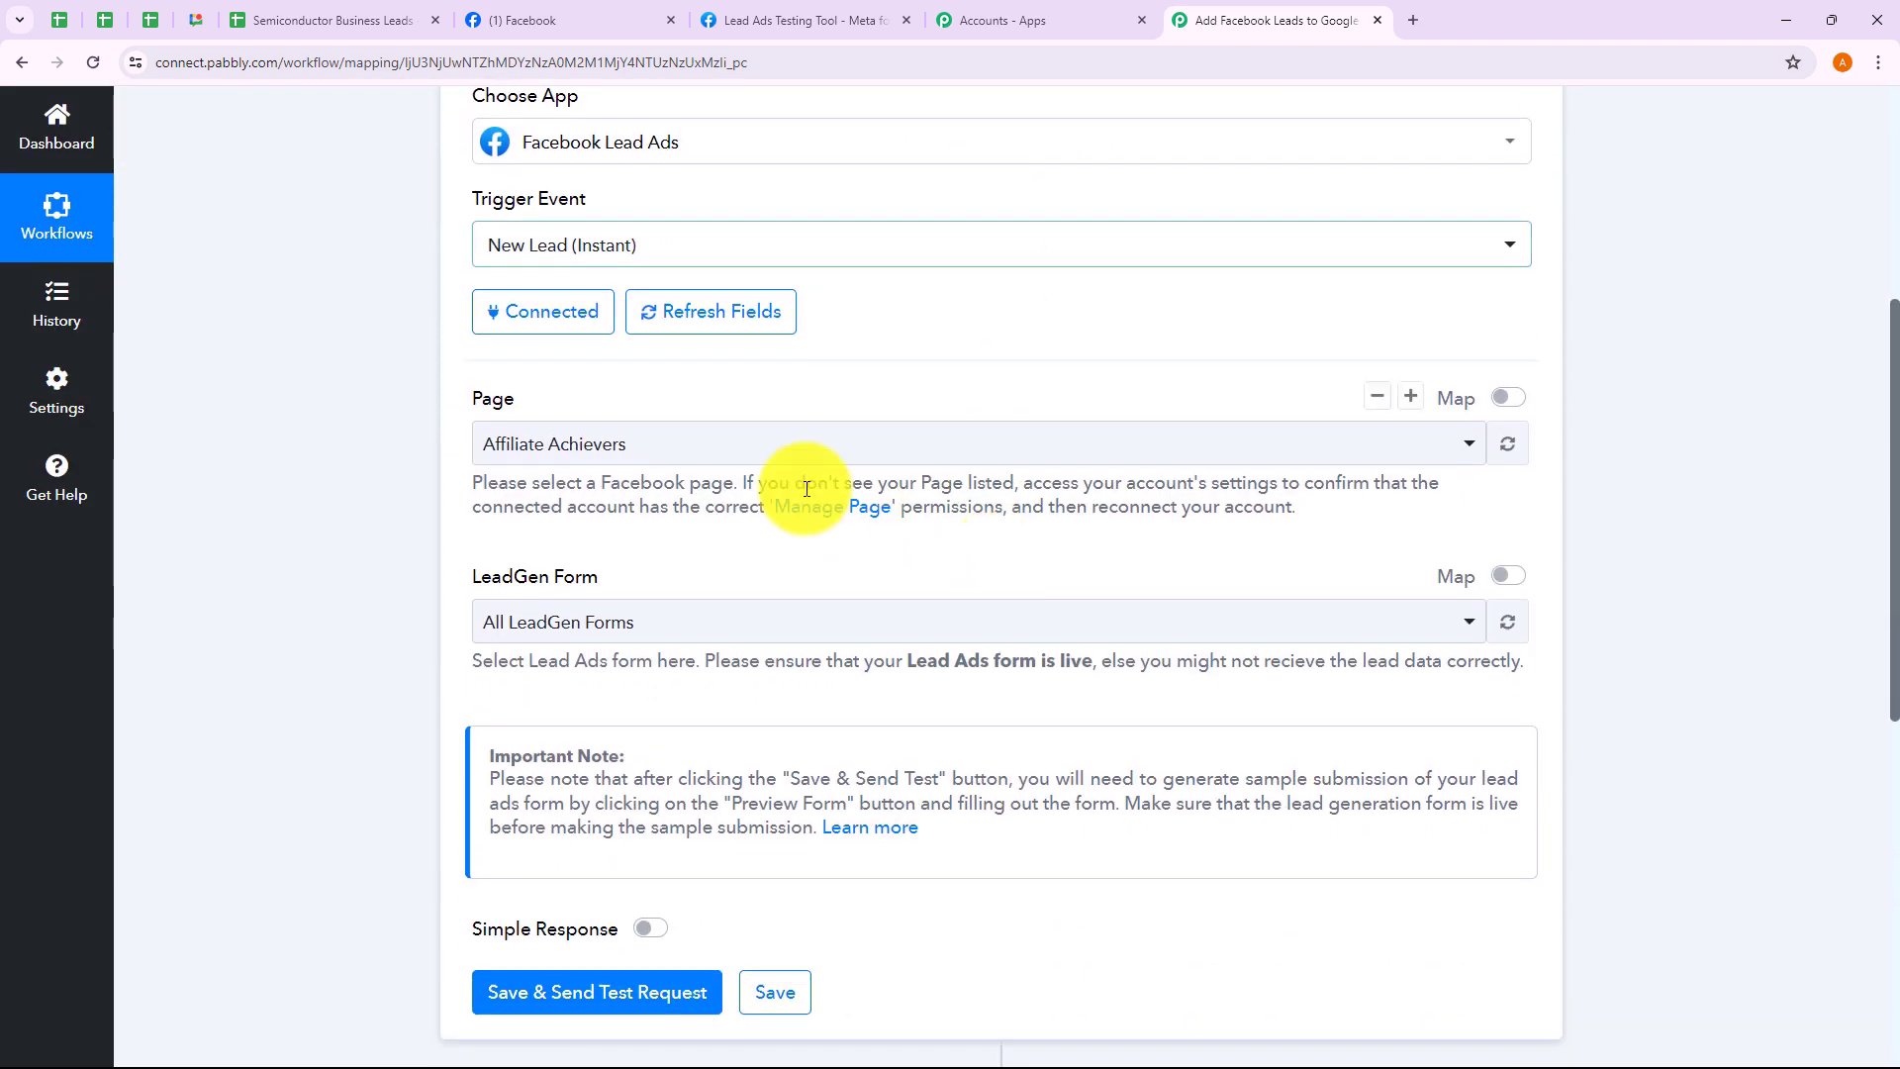
pyautogui.click(614, 450)
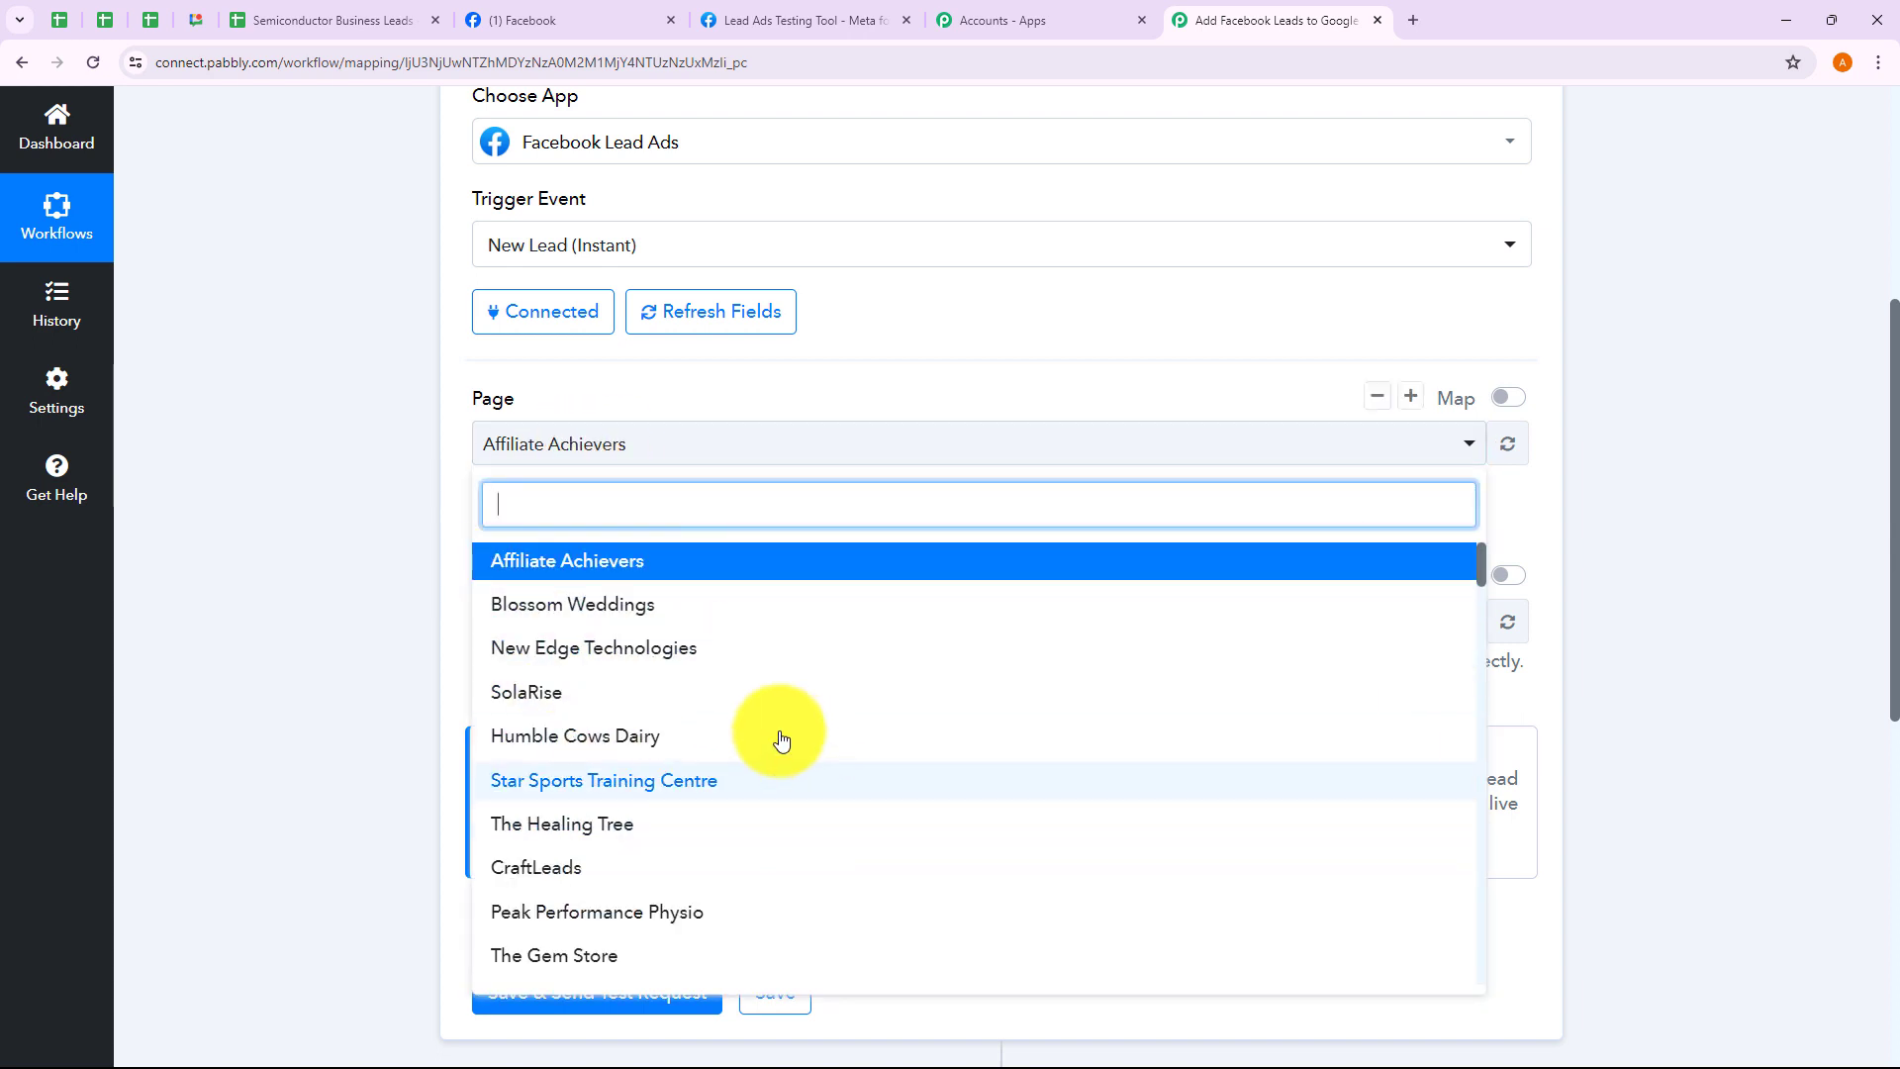
pyautogui.click(384, 582)
pyautogui.click(627, 619)
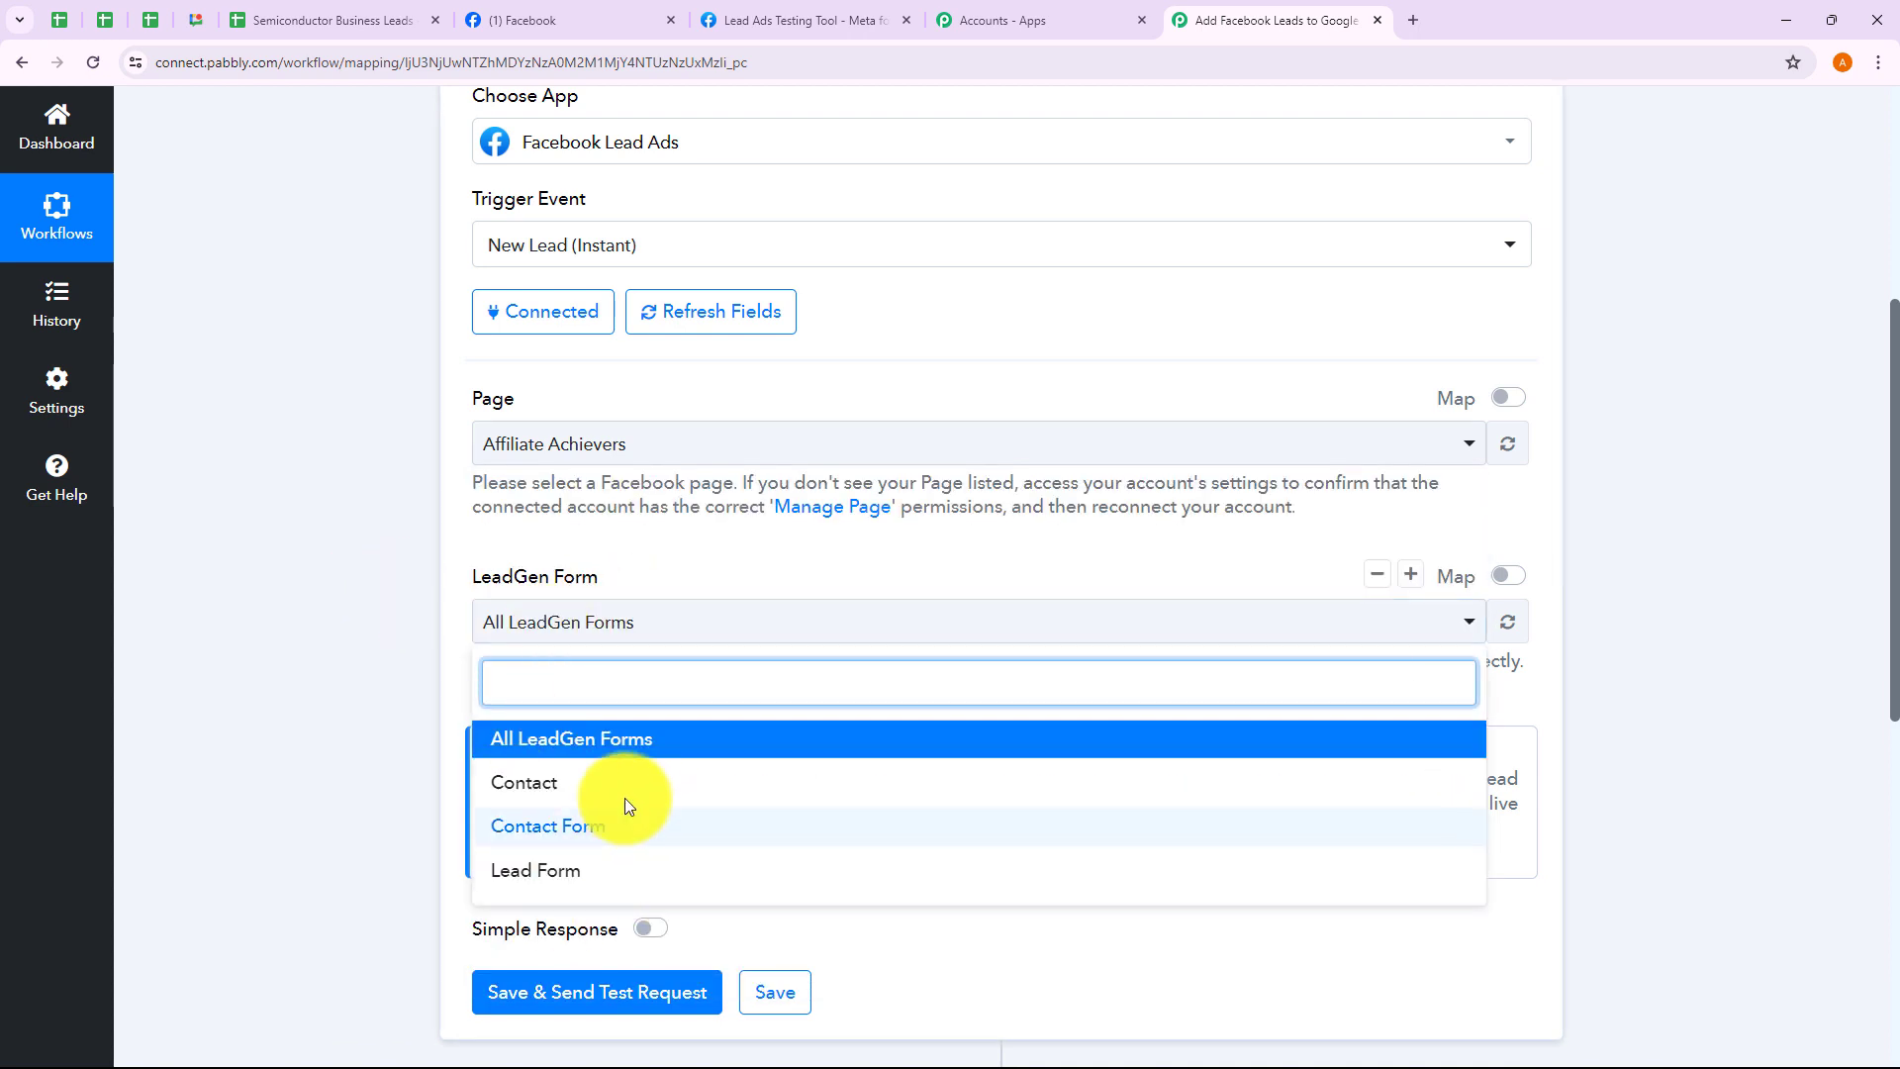
pyautogui.click(372, 659)
pyautogui.click(550, 441)
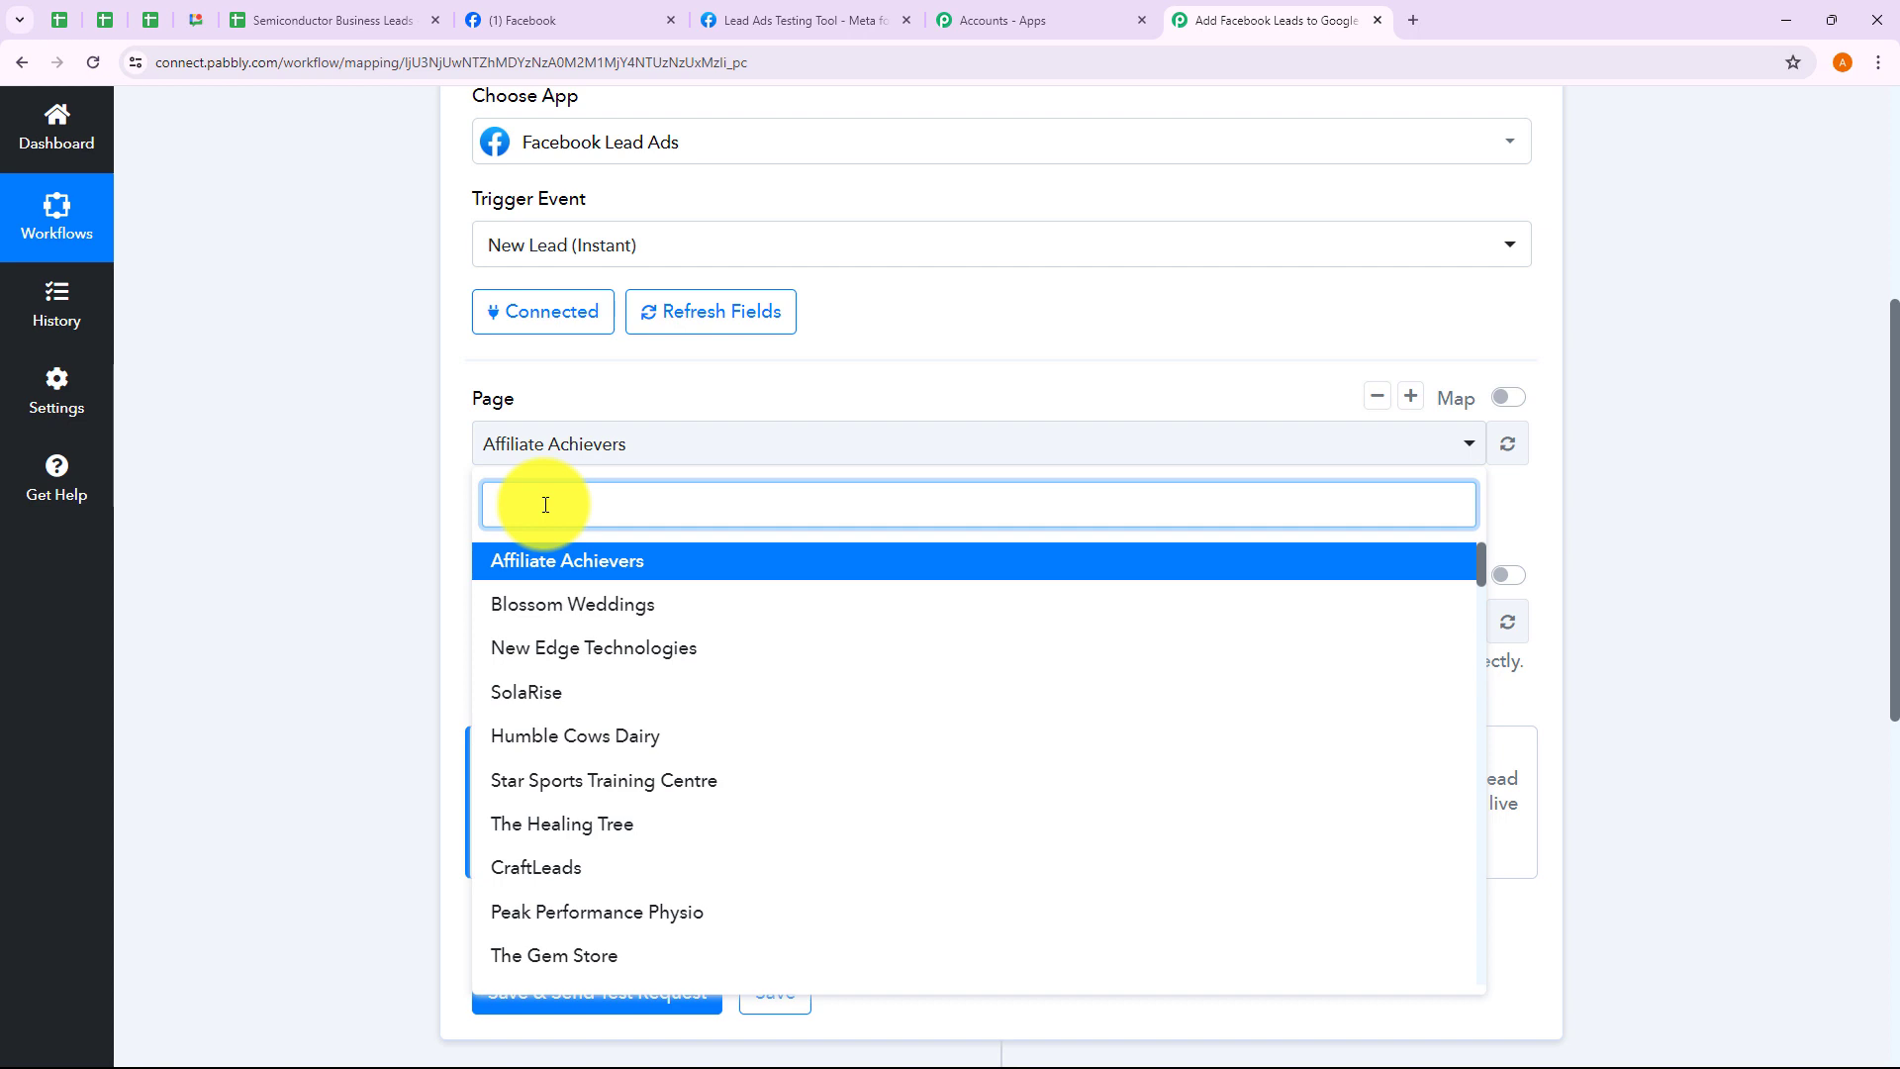
pyautogui.write('chip')
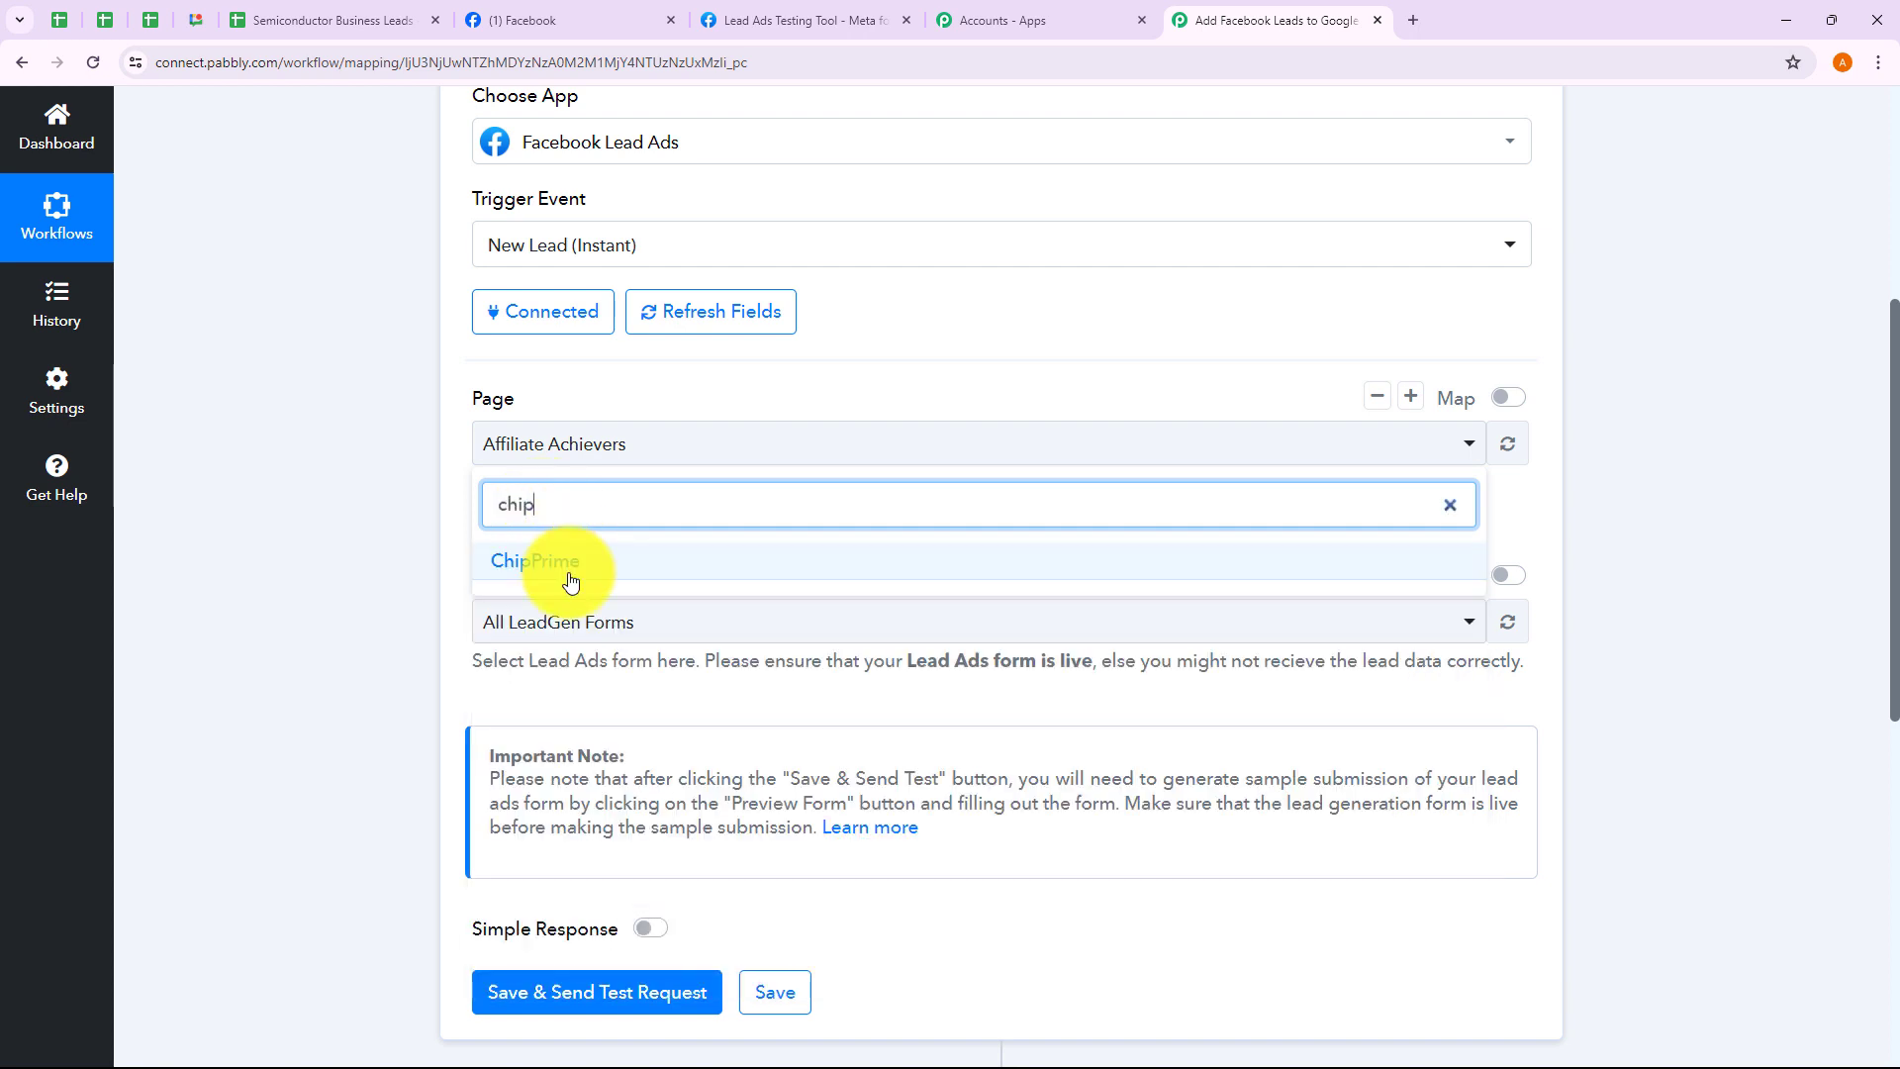
pyautogui.click(554, 569)
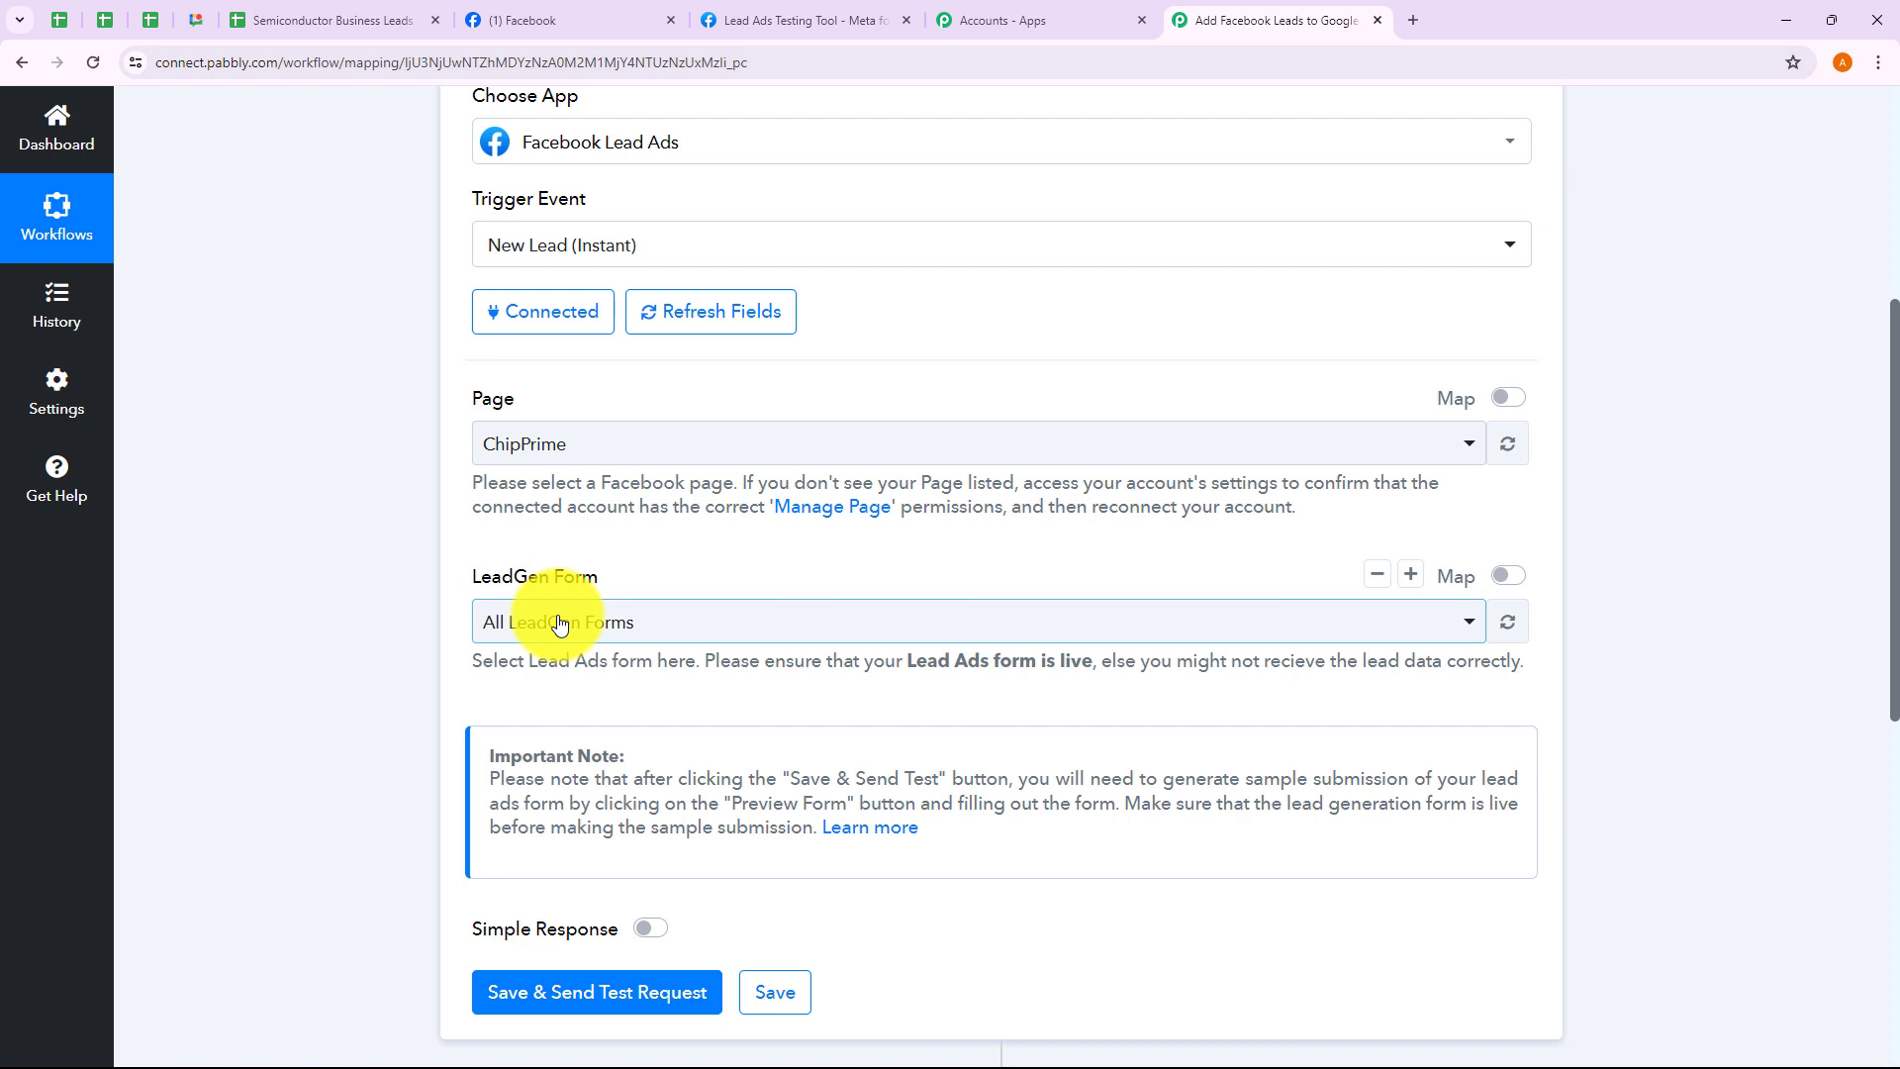
pyautogui.click(559, 623)
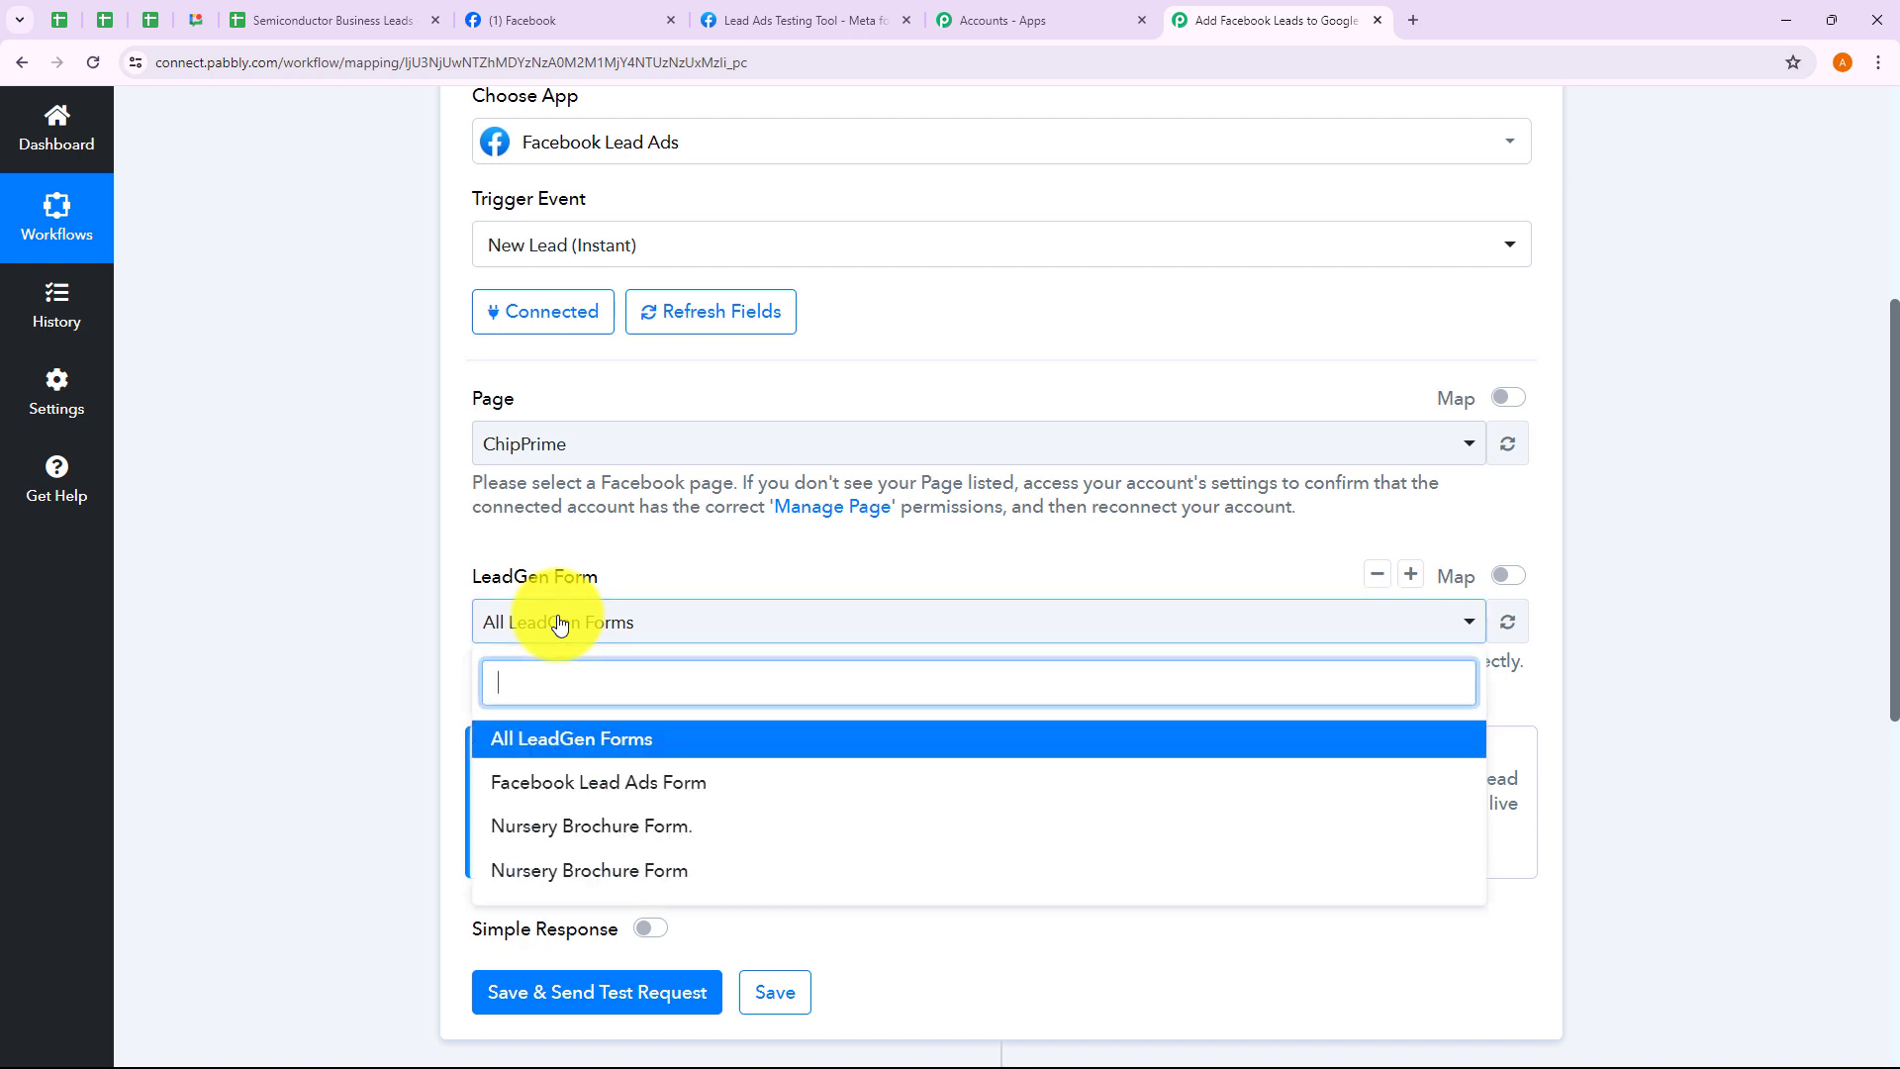
pyautogui.click(553, 784)
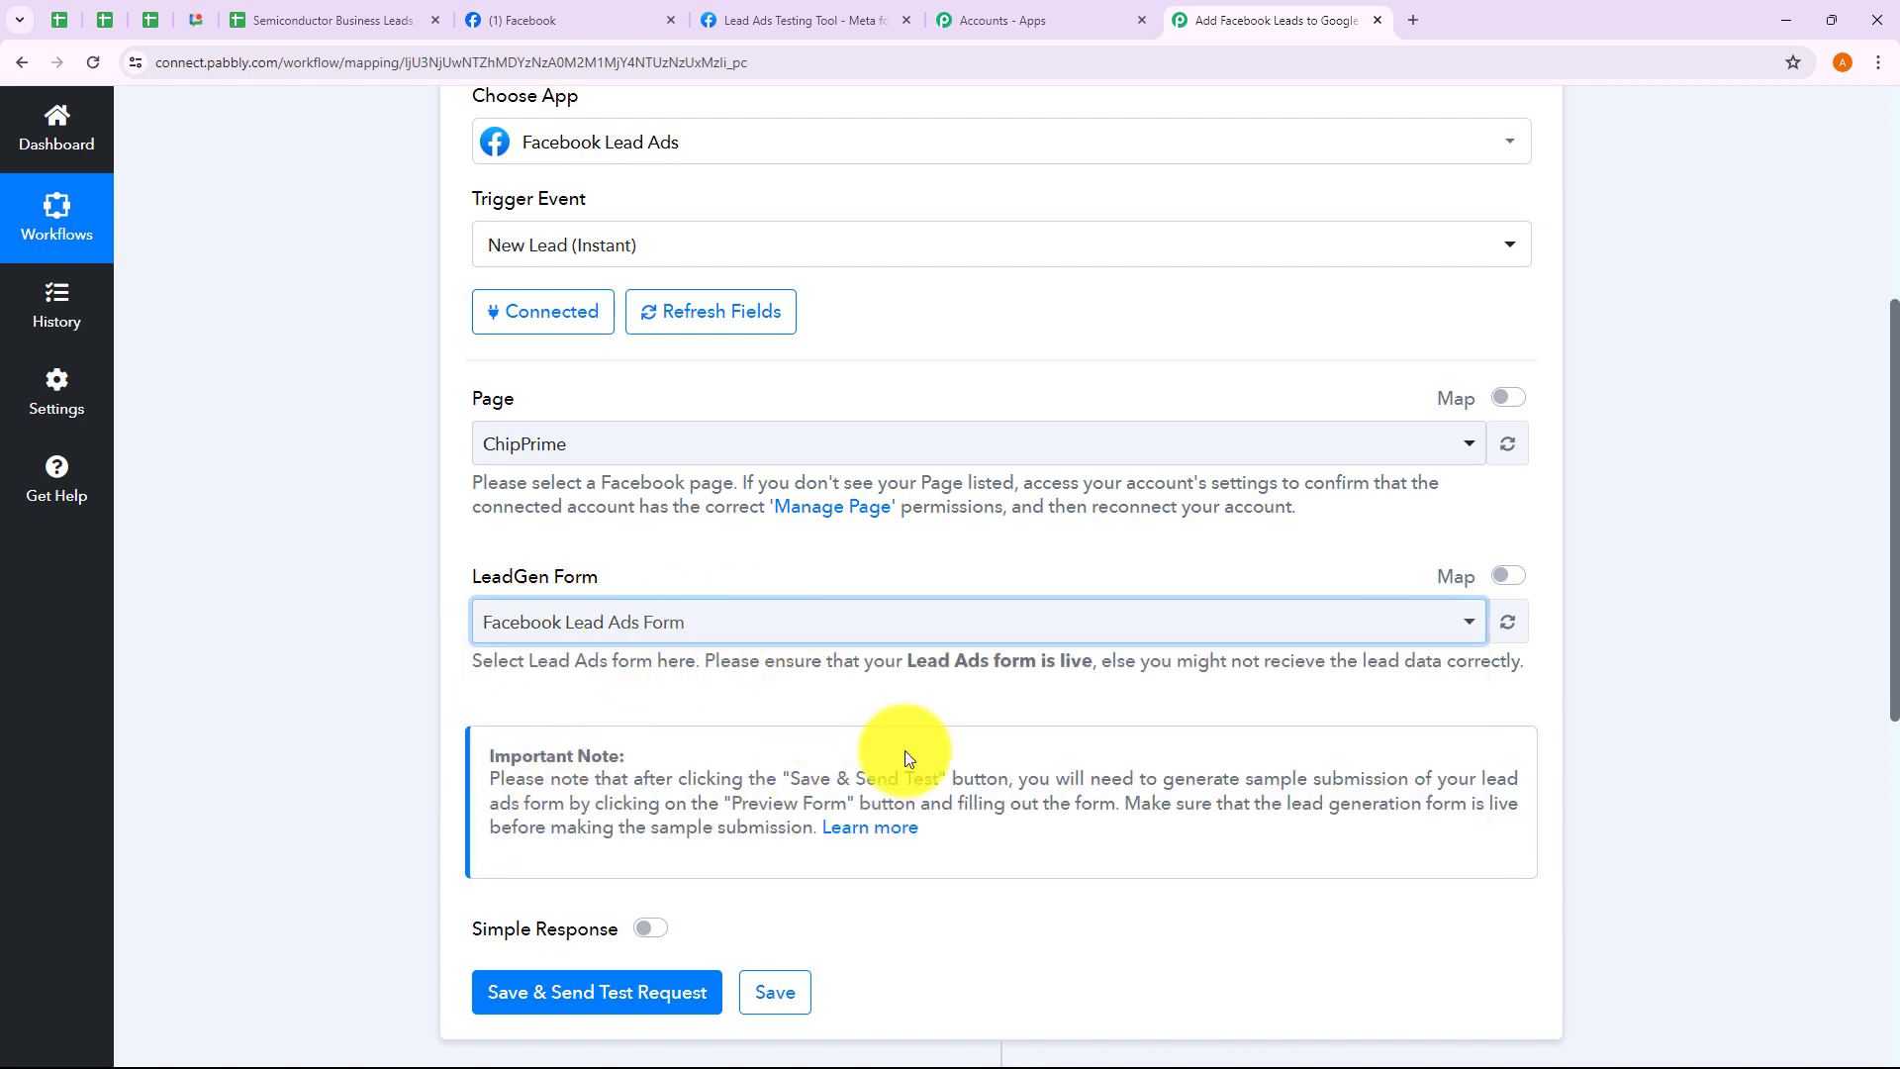
# Save the trigger with Save & Send Test Request, then close the Accounts - Apps tab
pyautogui.click(779, 33)
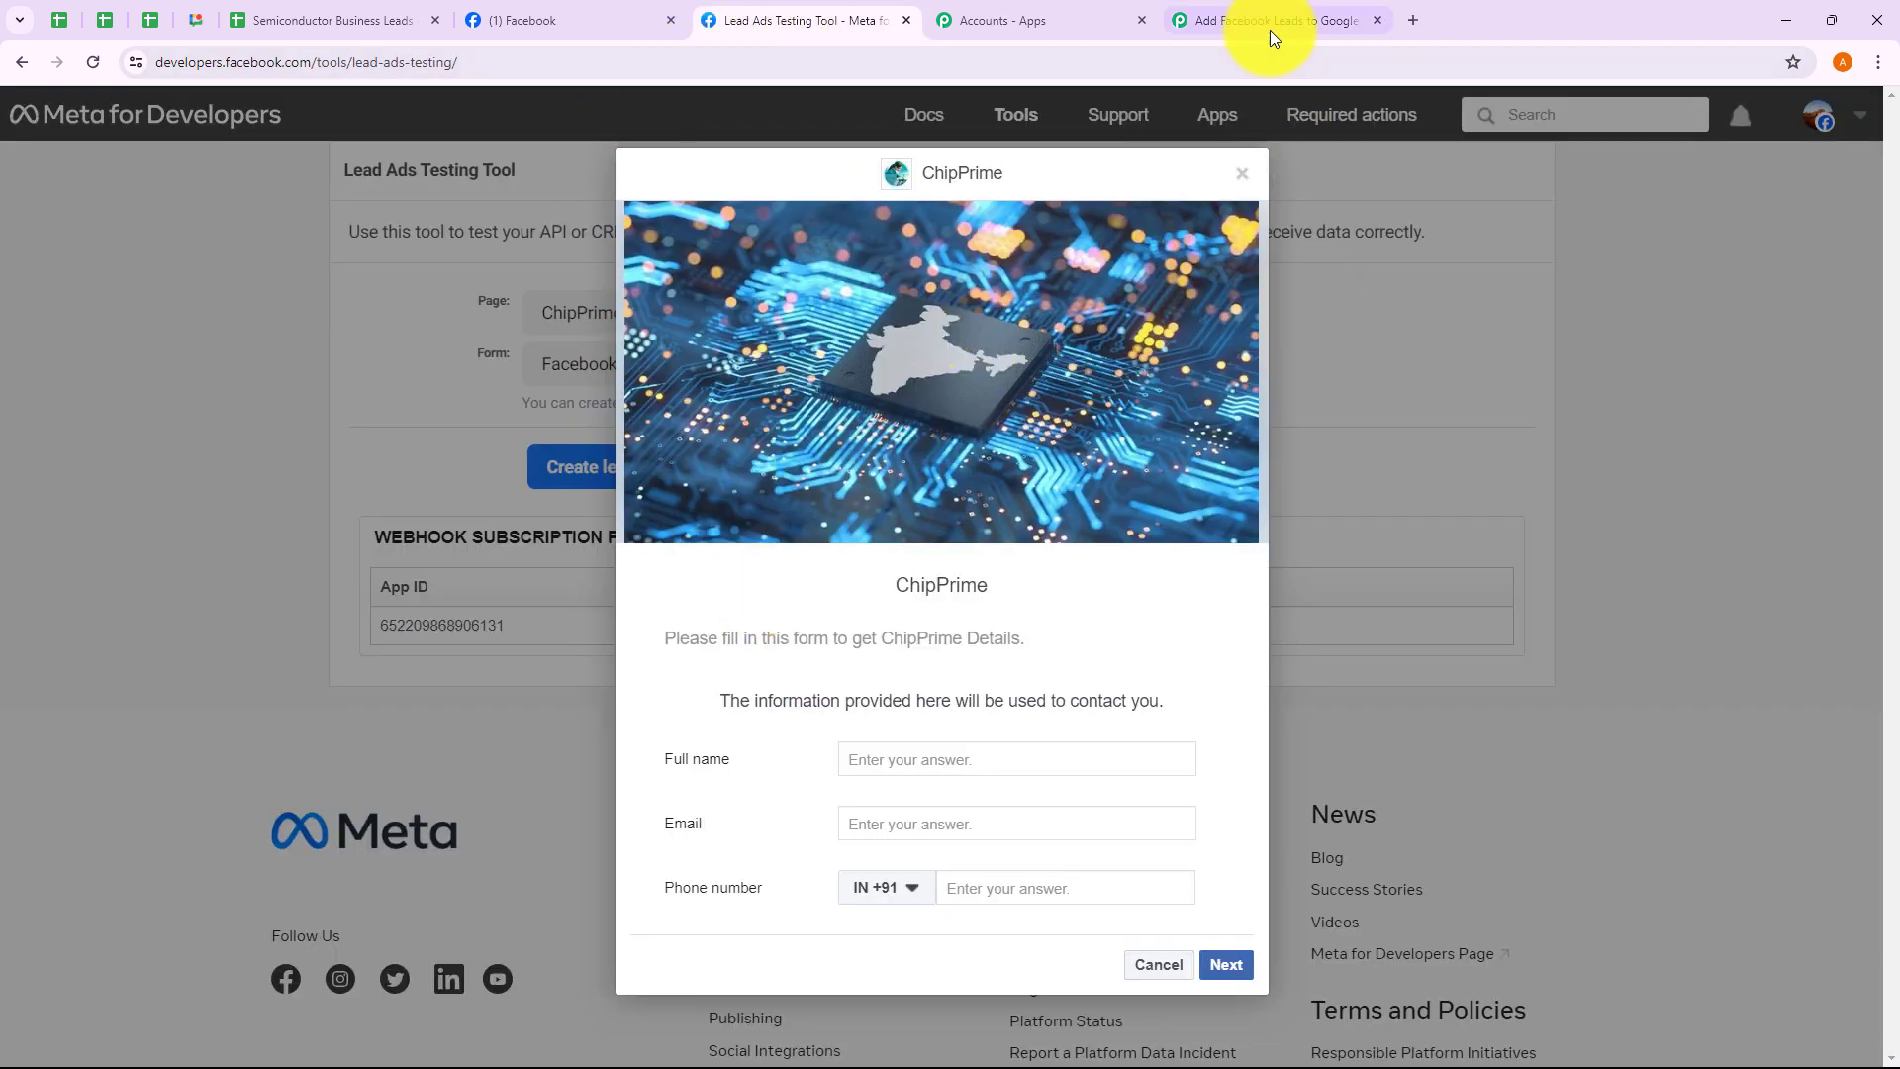
pyautogui.click(1273, 21)
pyautogui.scroll(-3, 742, 514)
pyautogui.click(588, 696)
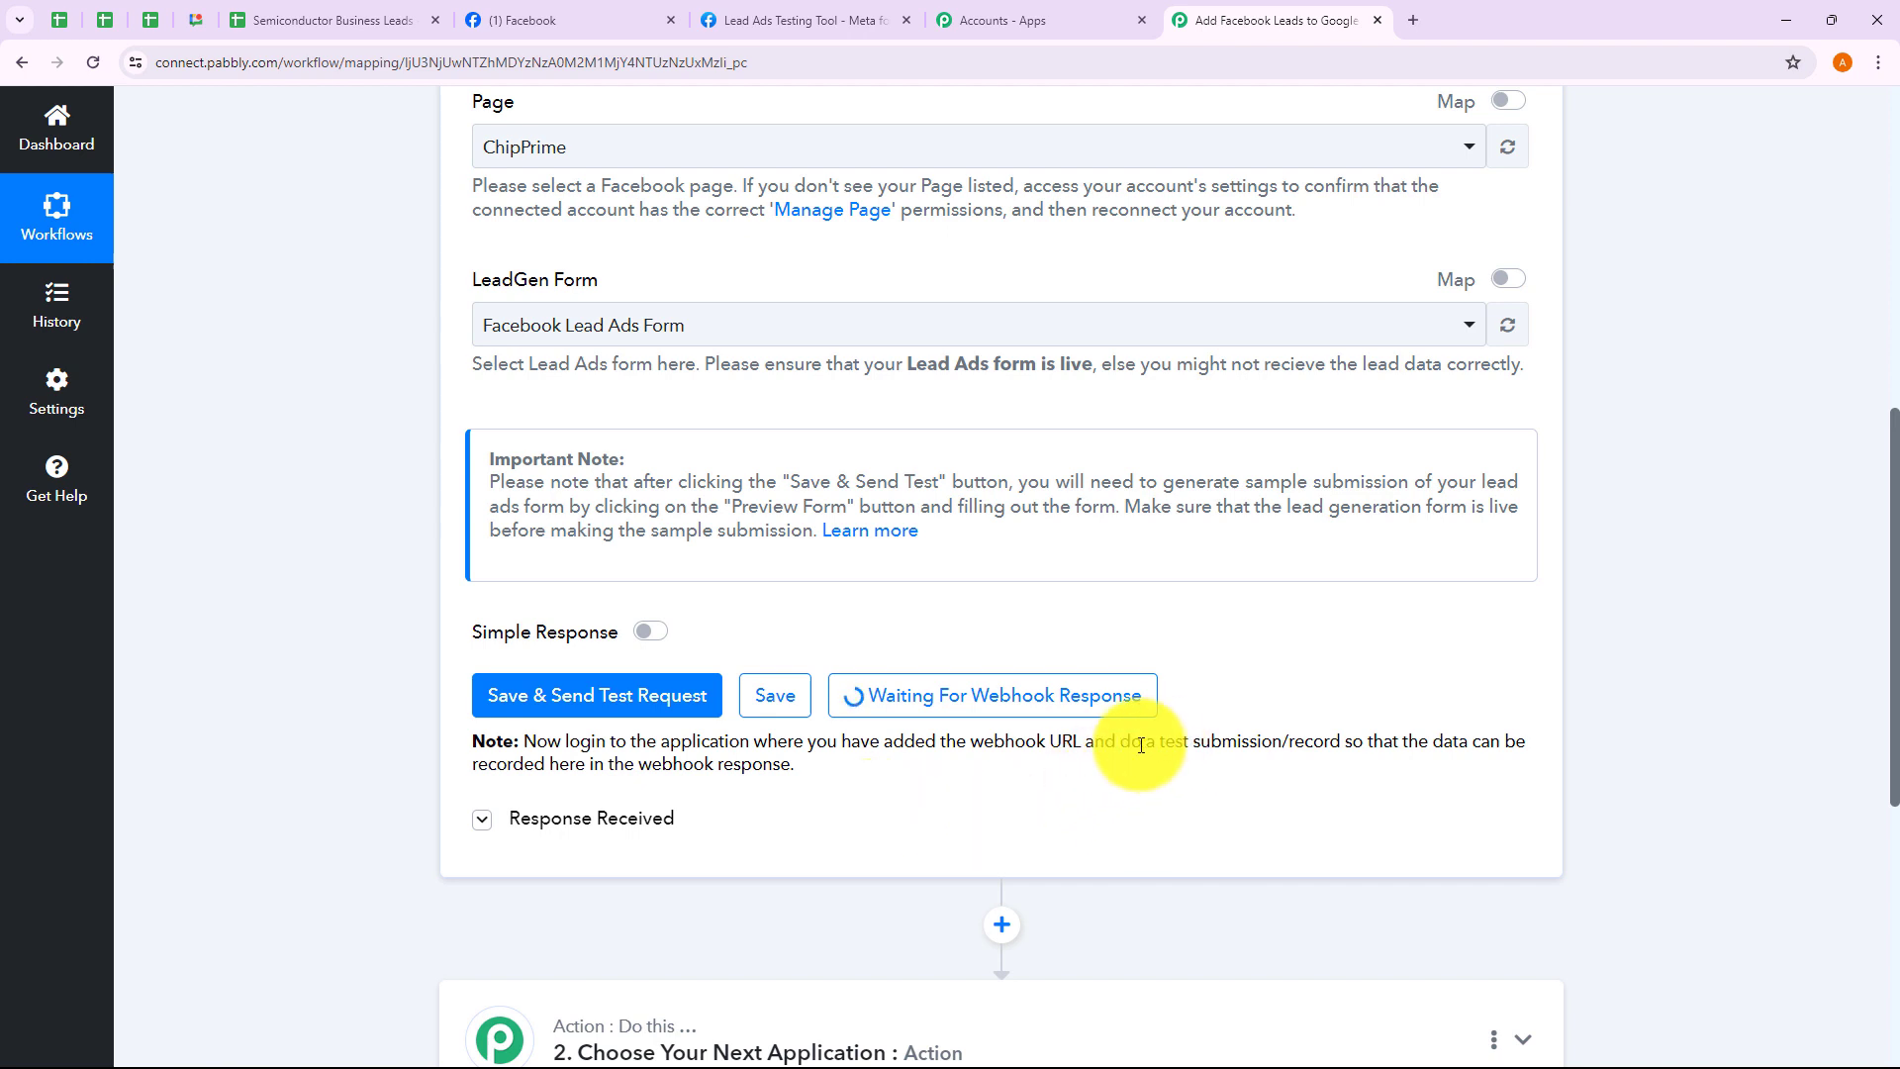
pyautogui.moveTo(1143, 741); pyautogui.dragTo(1275, 739)
pyautogui.click(1227, 794)
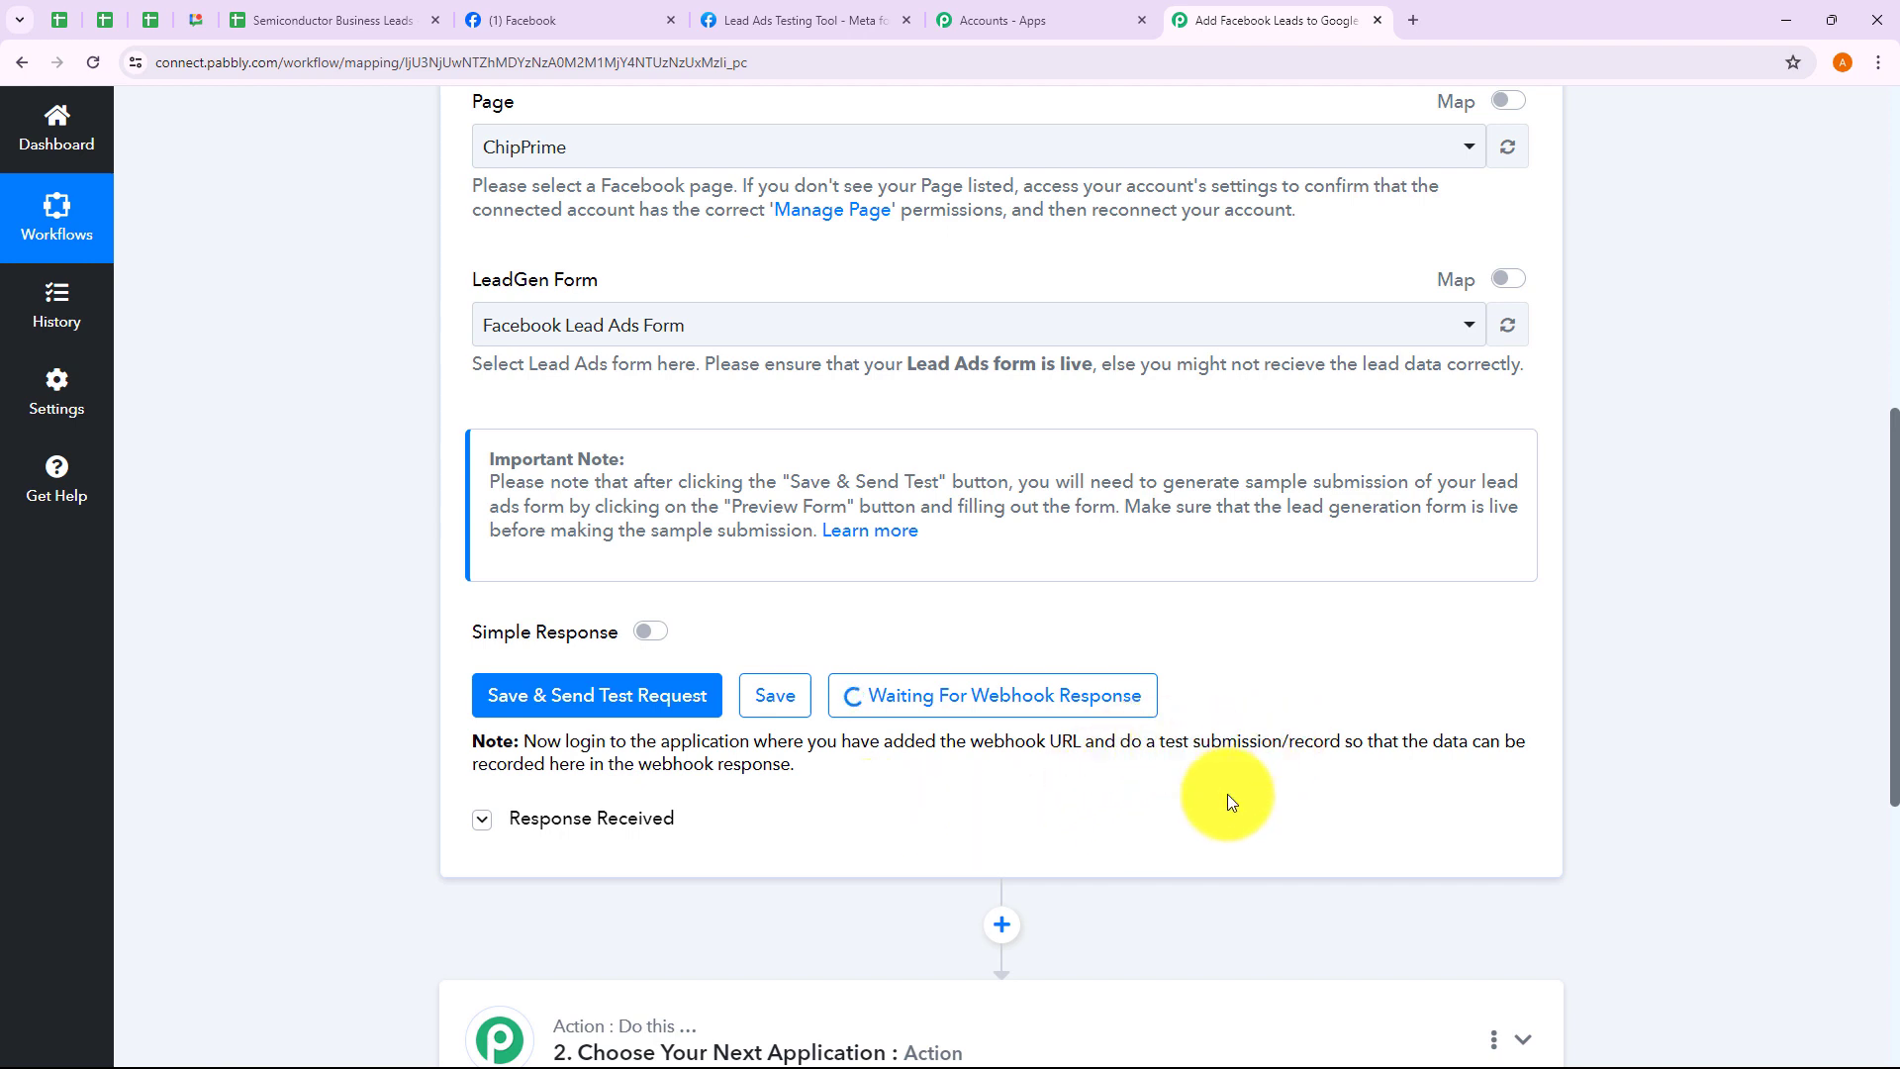
pyautogui.click(1142, 20)
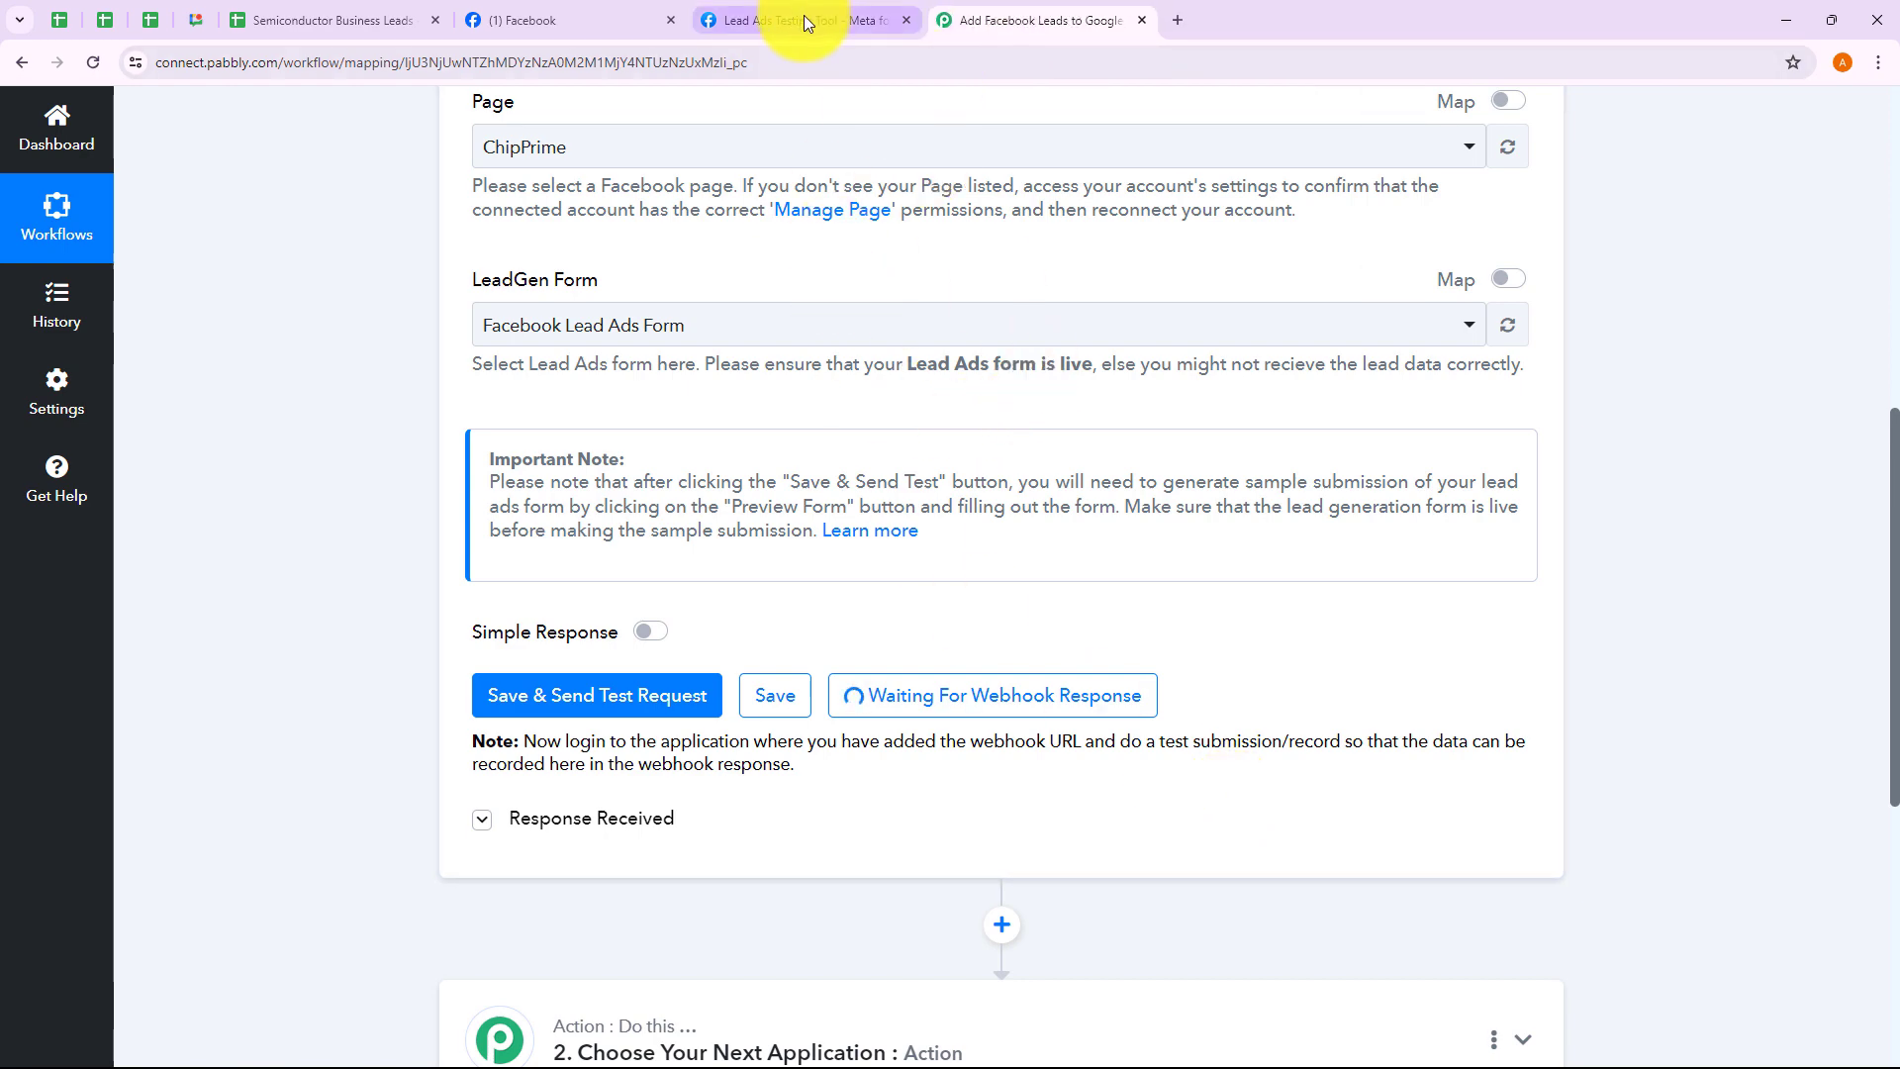
# Dismiss the old form preview and reopen the Lead Ads Testing Tool from the Tools page
pyautogui.click(804, 14)
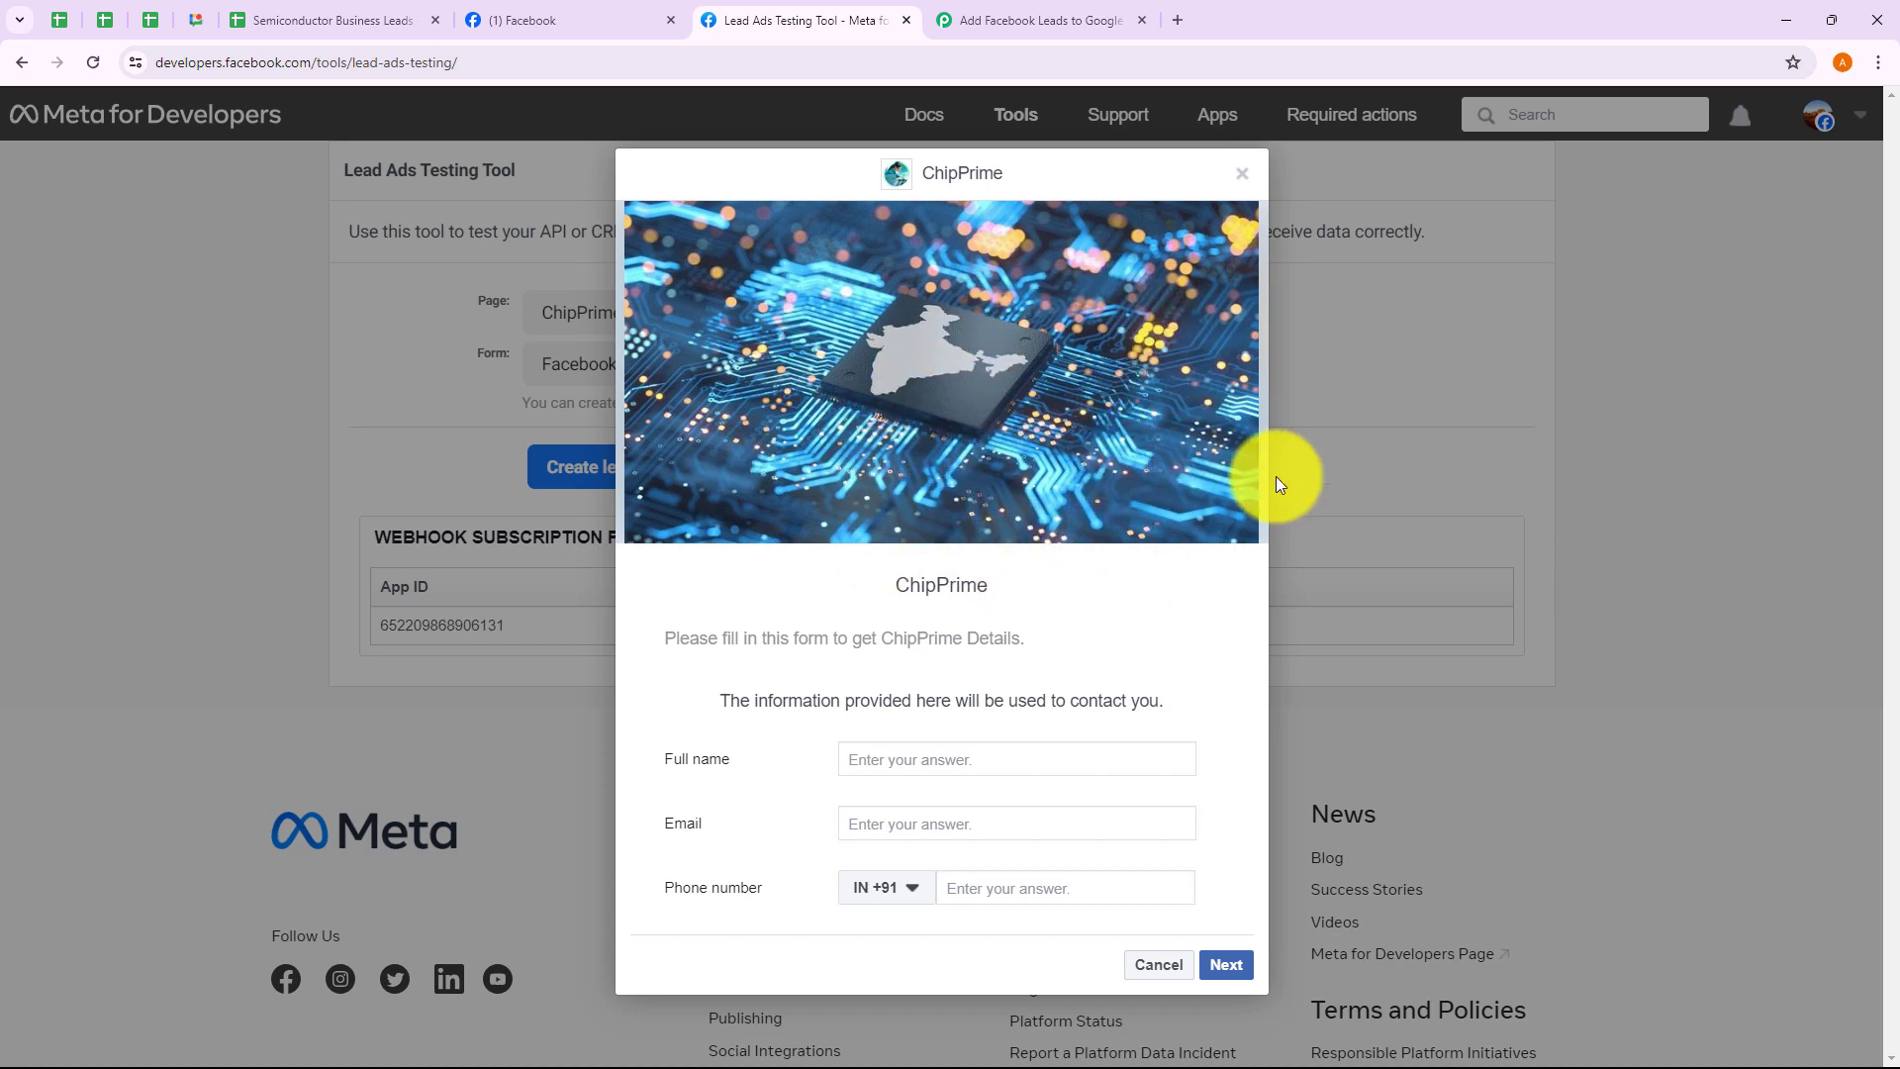
pyautogui.click(1241, 174)
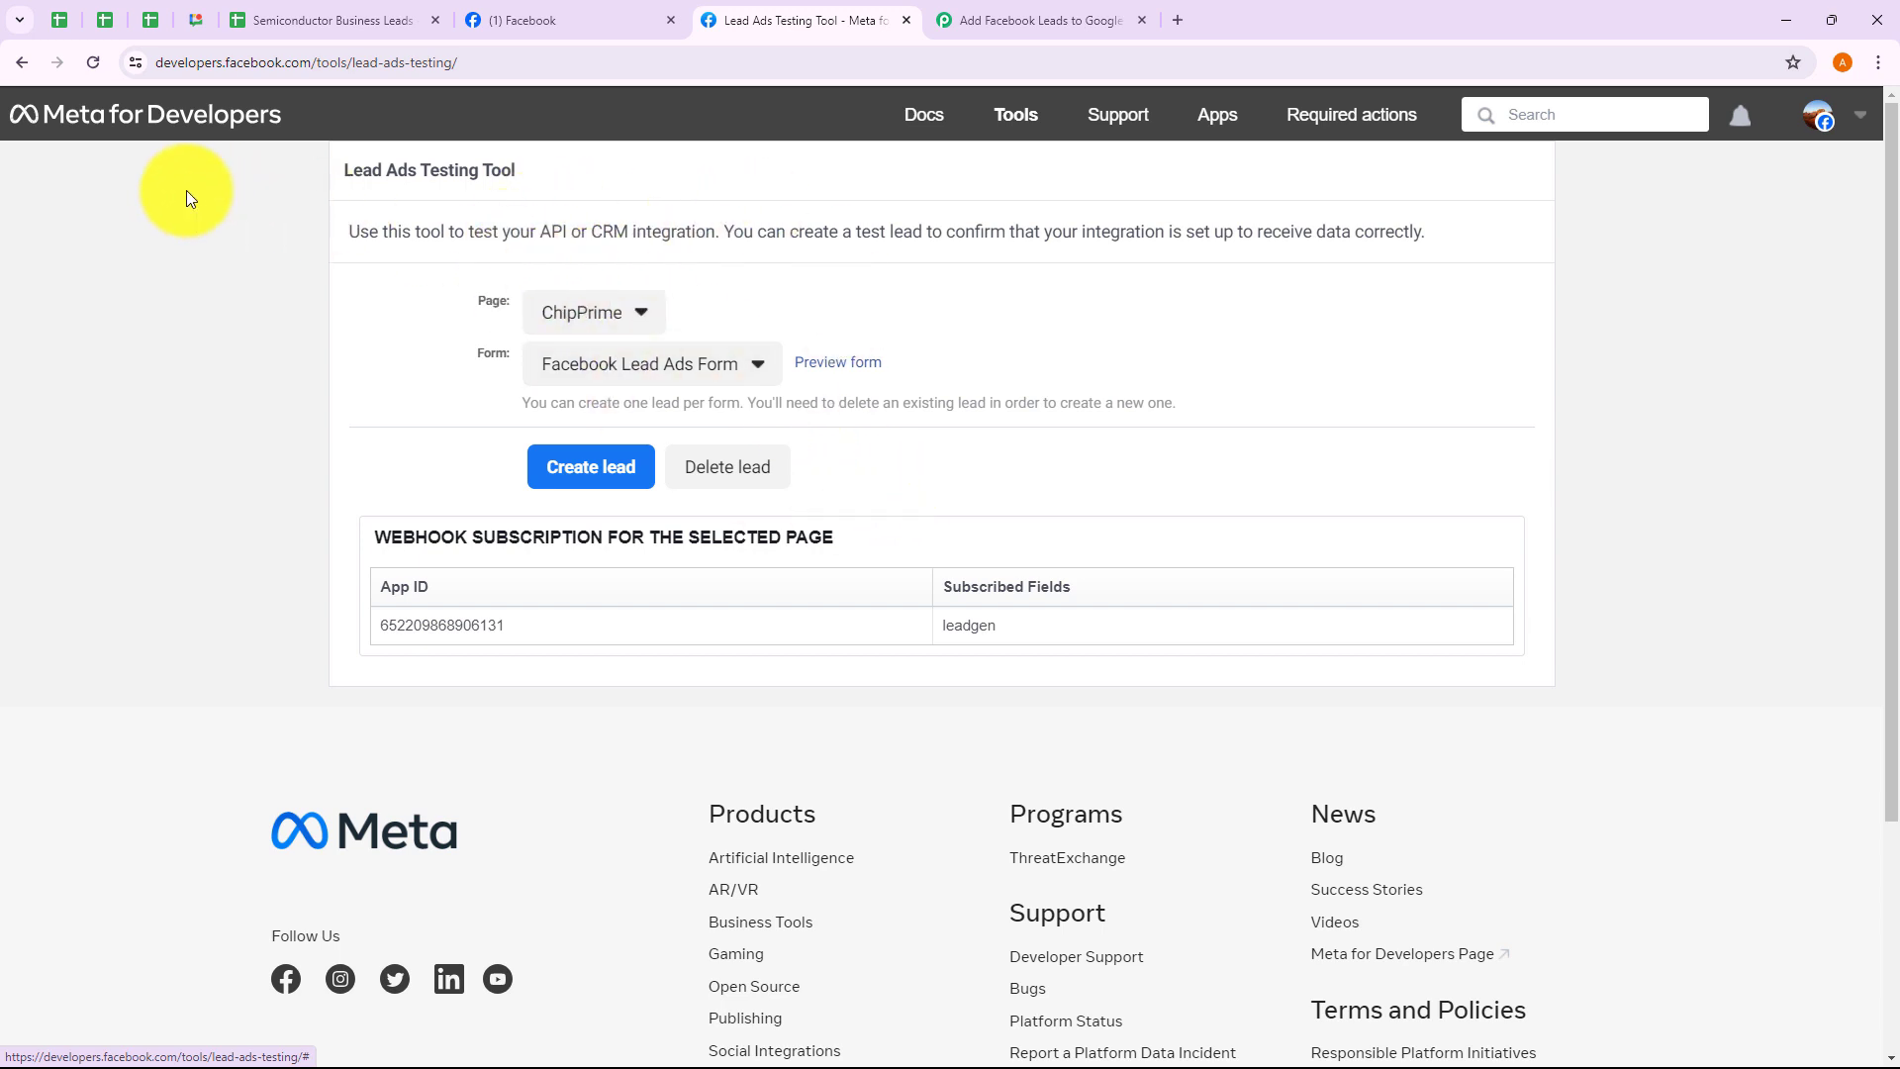
pyautogui.click(1013, 117)
pyautogui.scroll(-5, 475, 709)
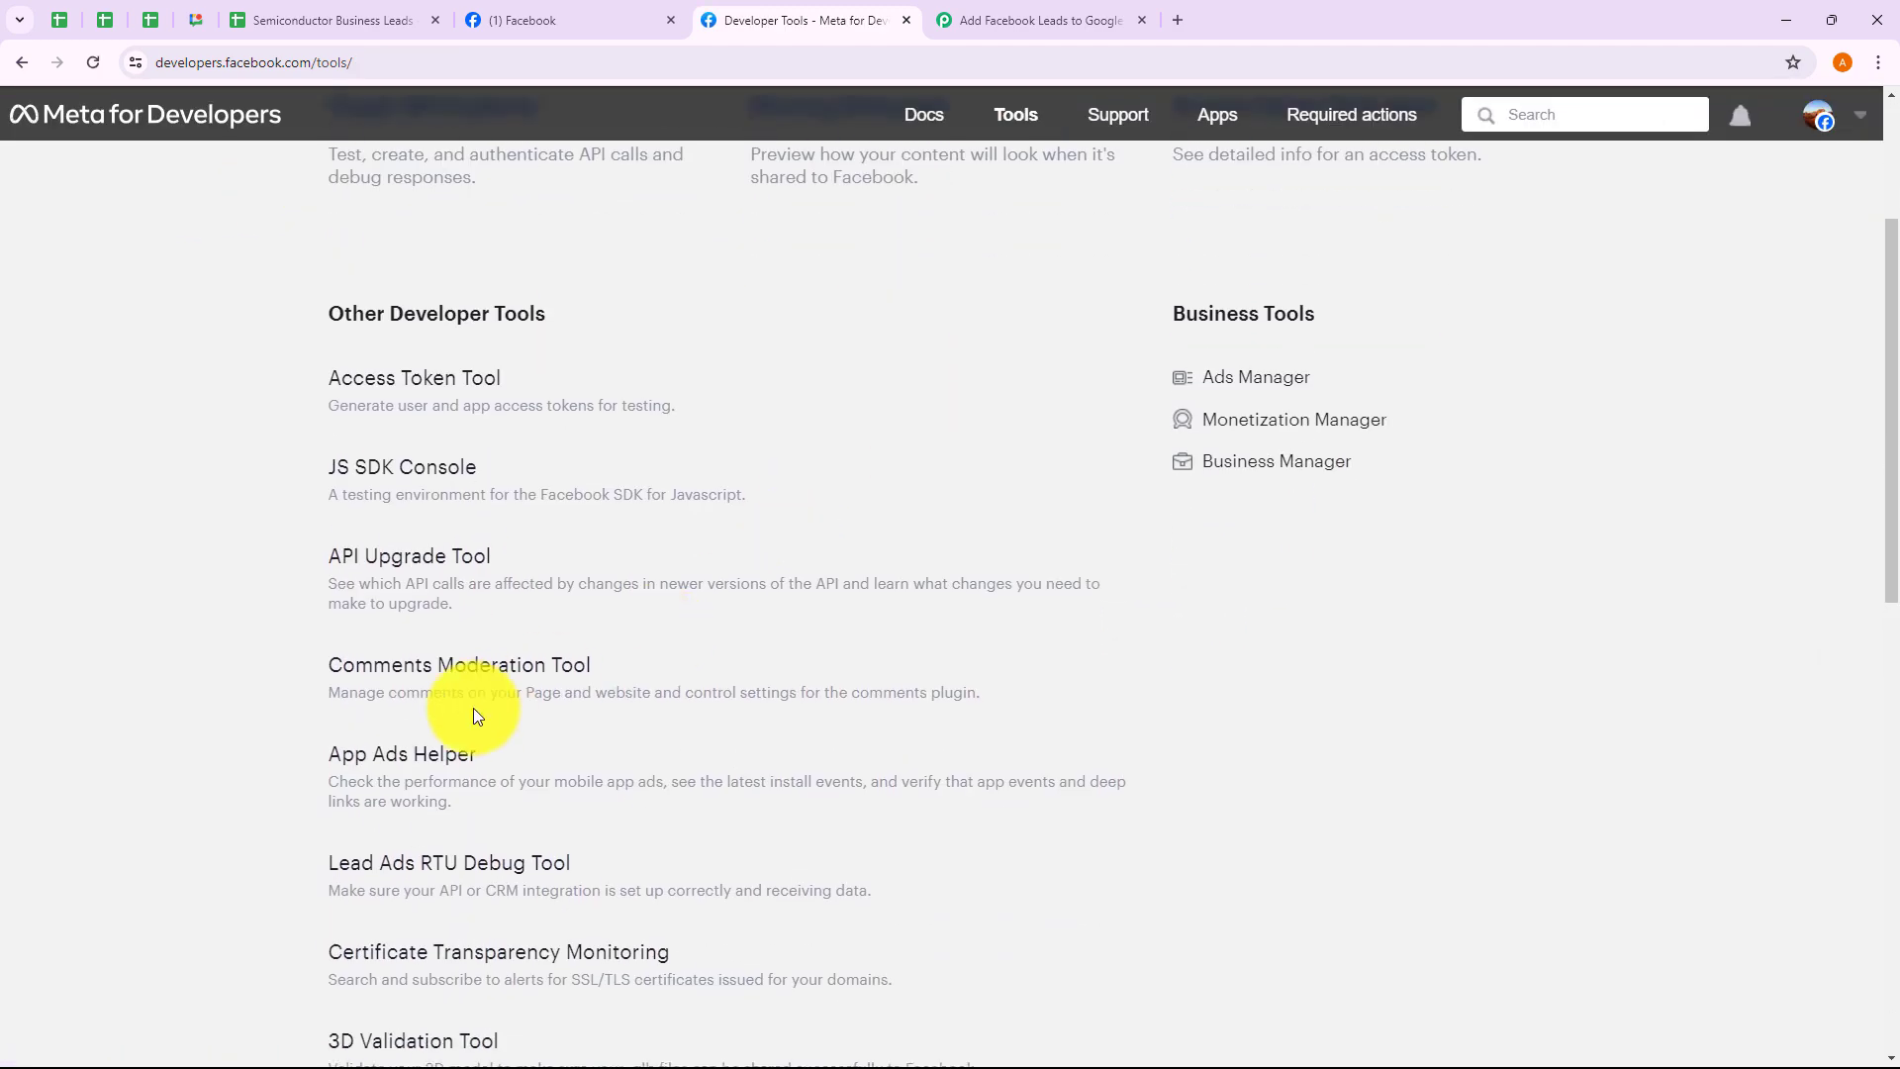
pyautogui.click(427, 677)
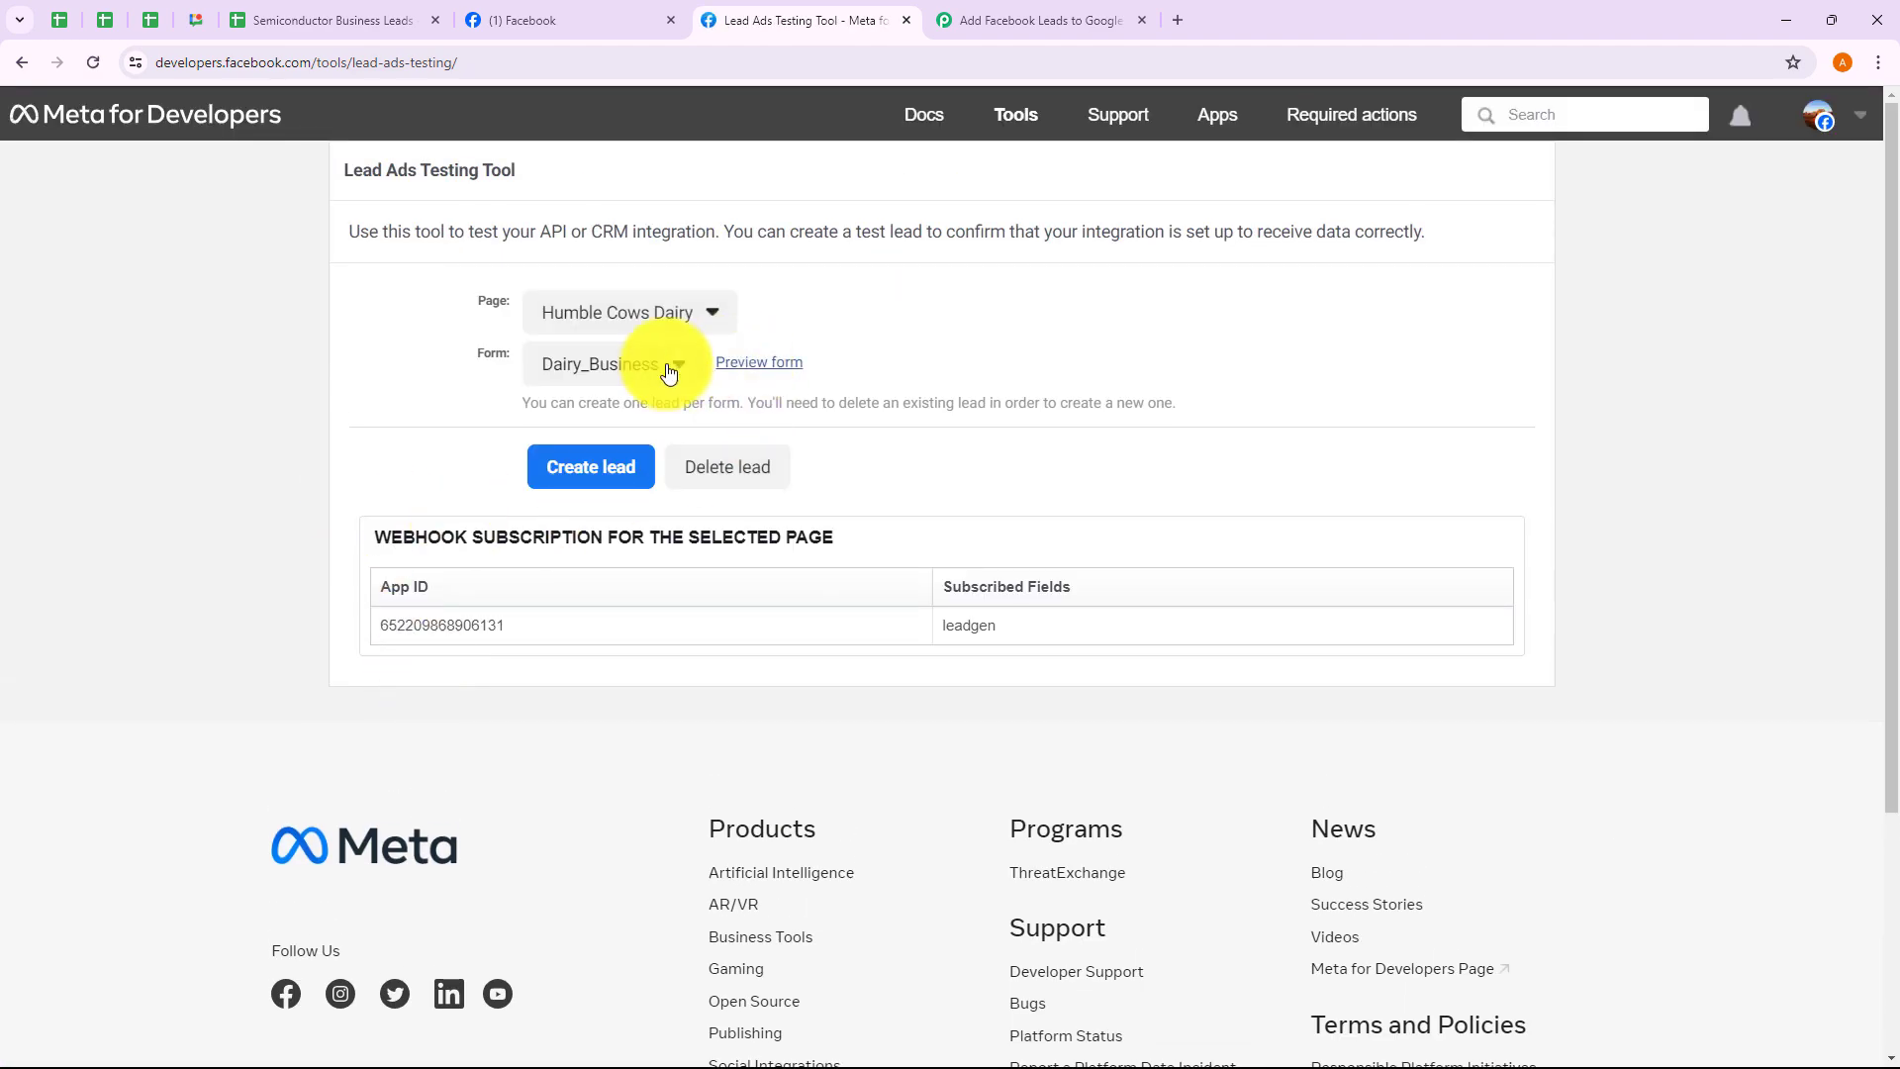
# Select ChipPrime as the testing tool's Page, locating it with a 'chip' find-in-page search
pyautogui.click(641, 315)
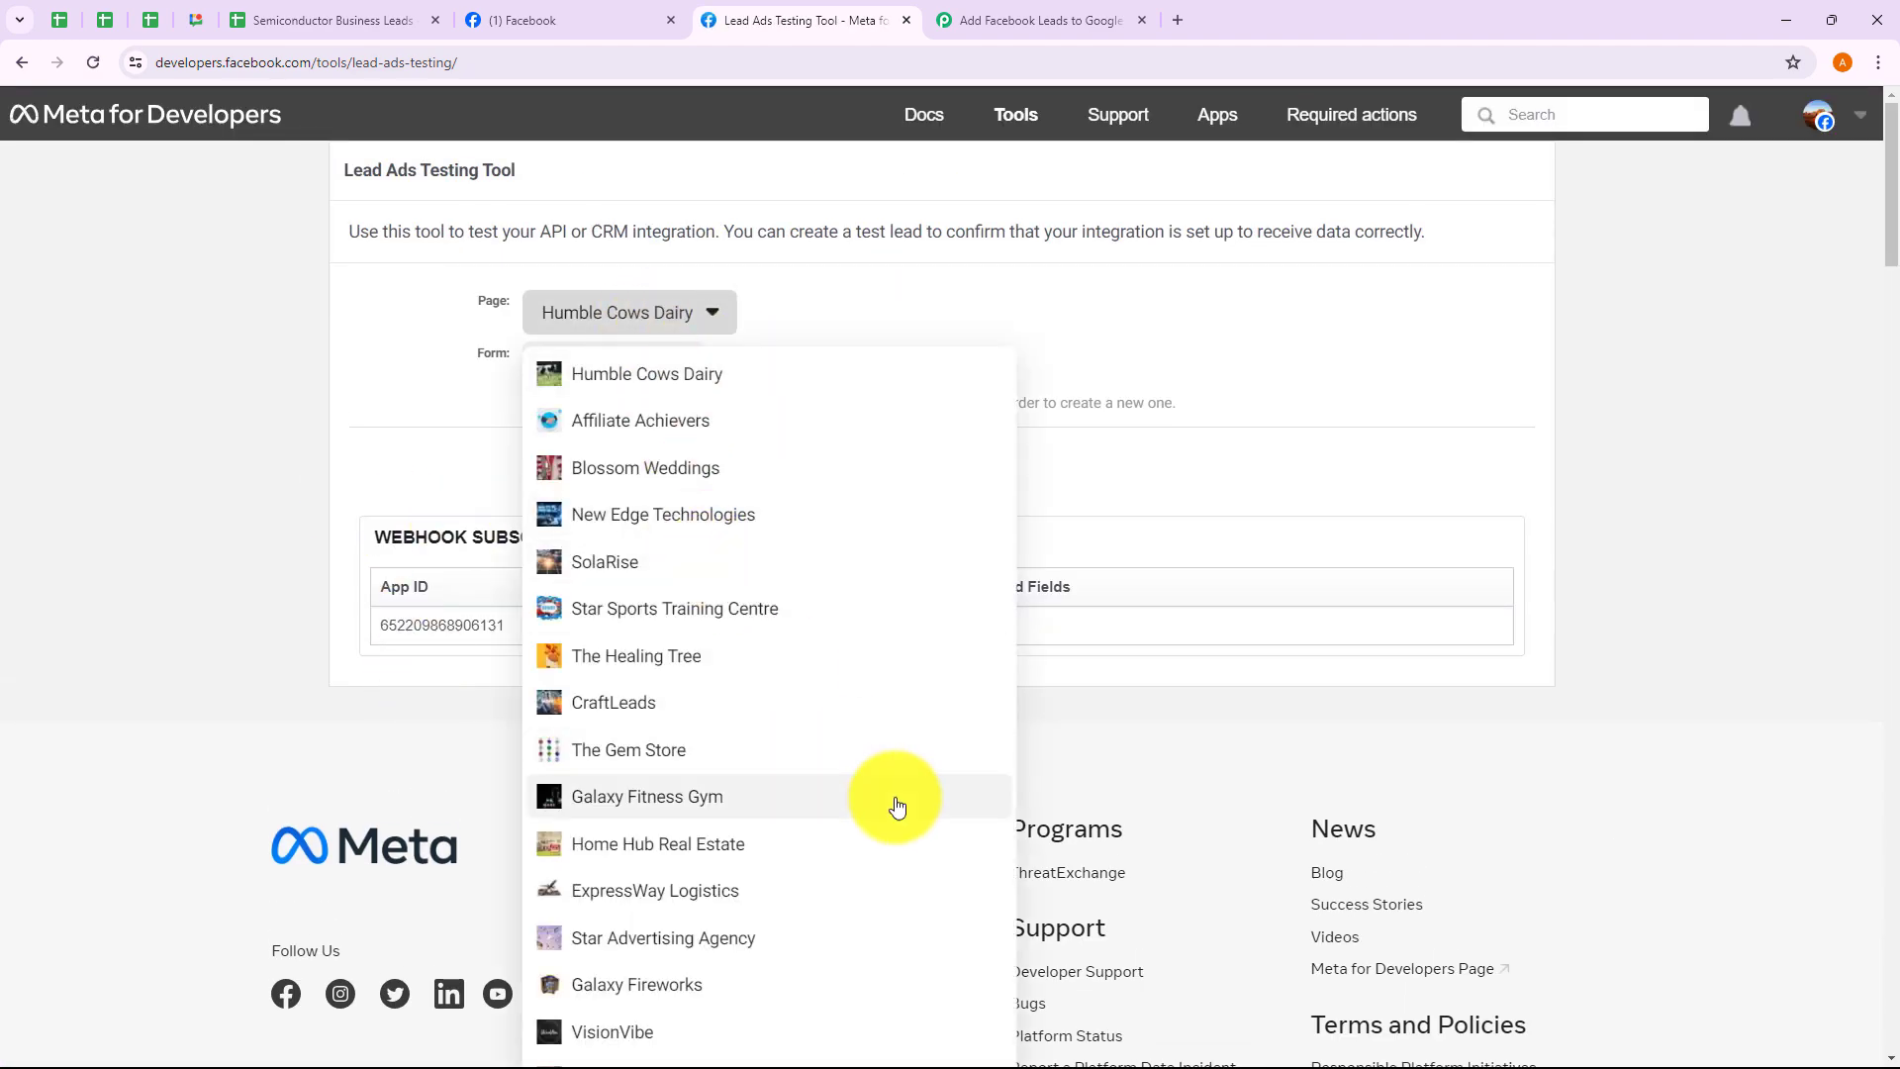
pyautogui.hotkey('ctrl', 'f')
pyautogui.write('chip')
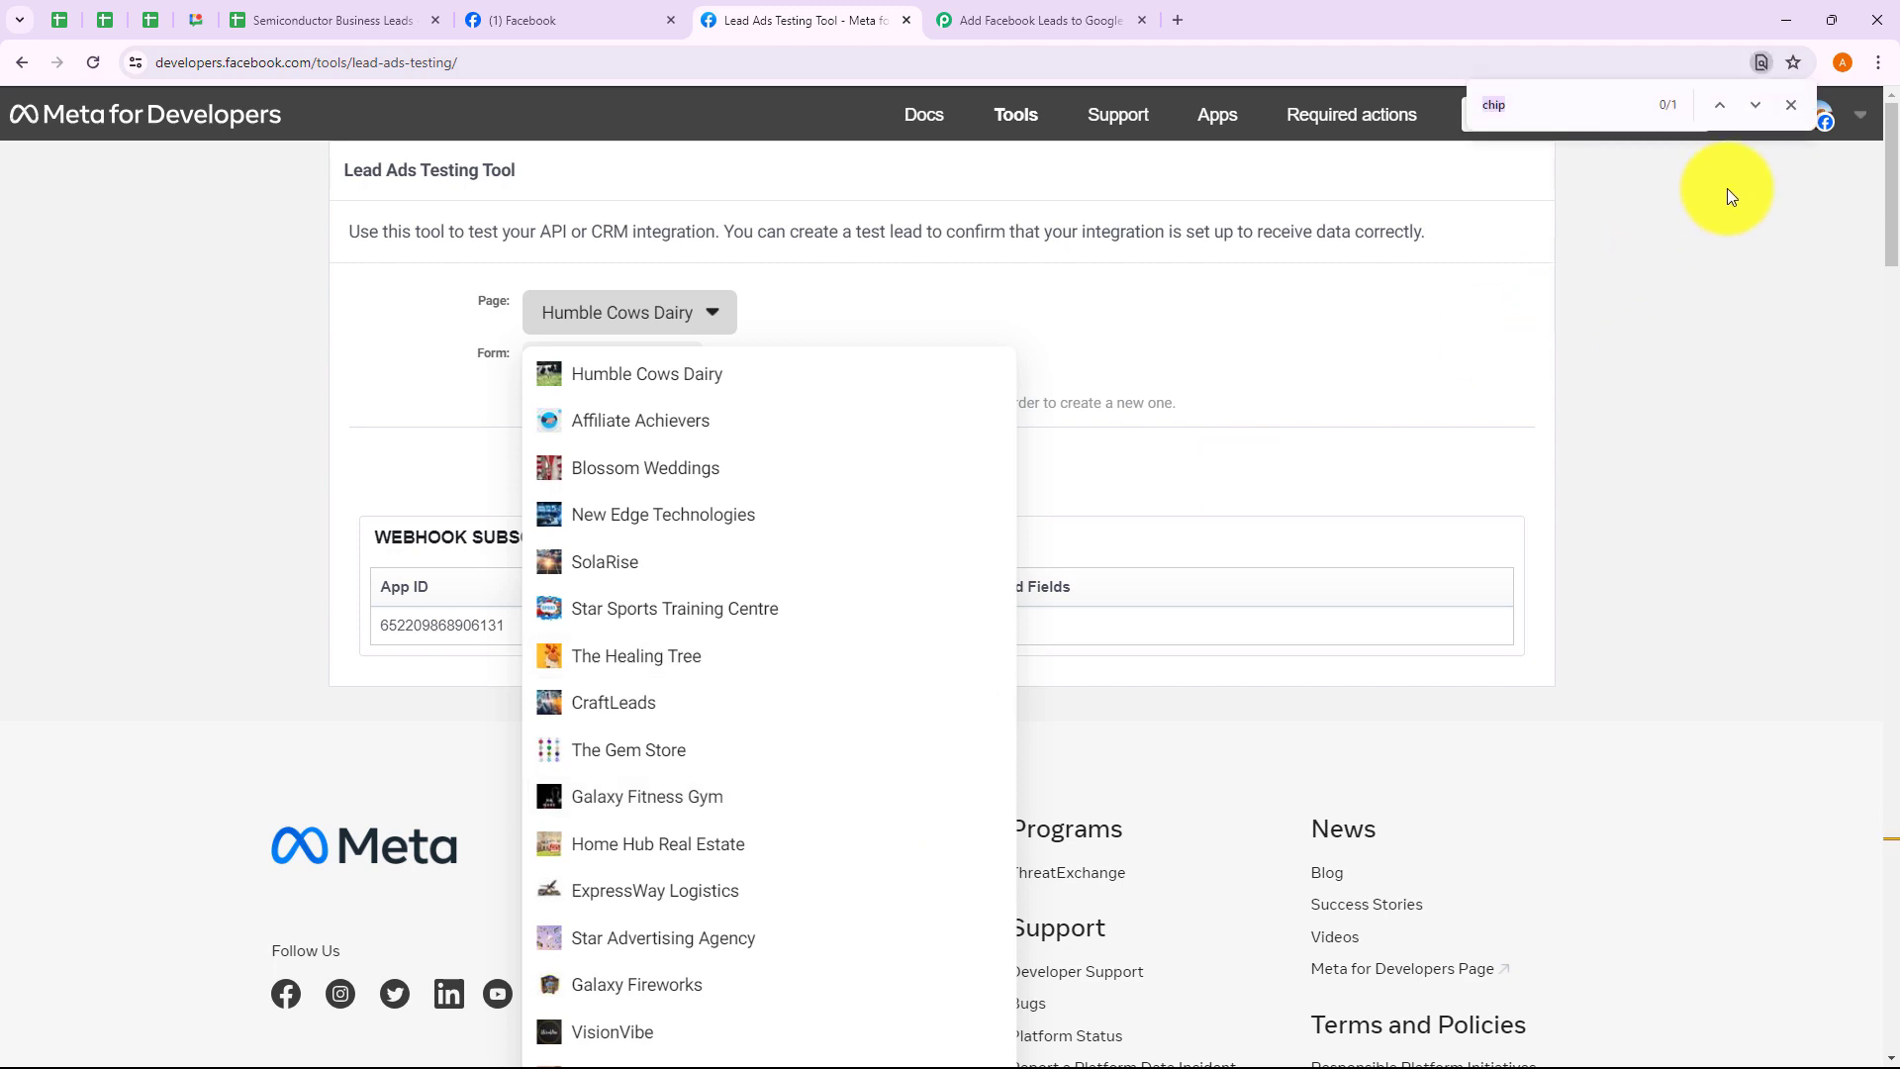
pyautogui.click(1722, 107)
pyautogui.click(633, 579)
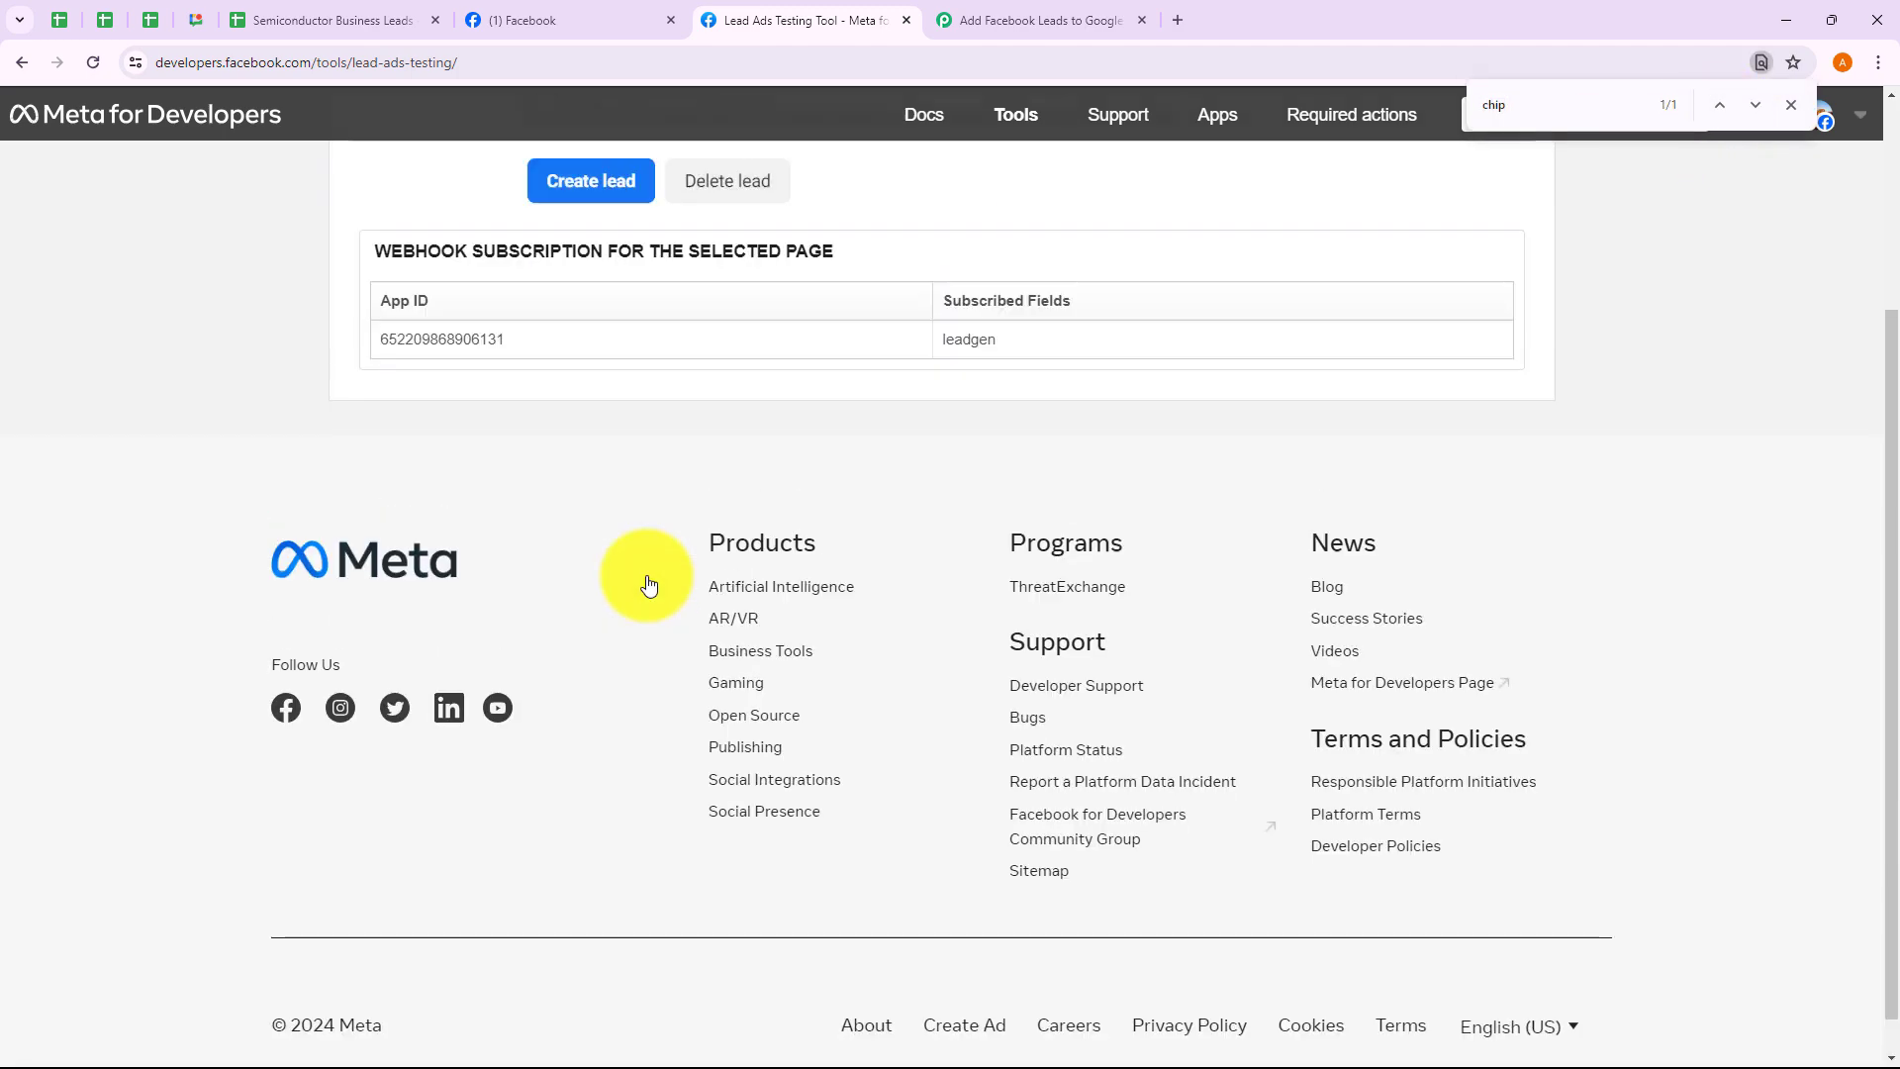
pyautogui.click(1789, 109)
pyautogui.scroll(3, 632, 533)
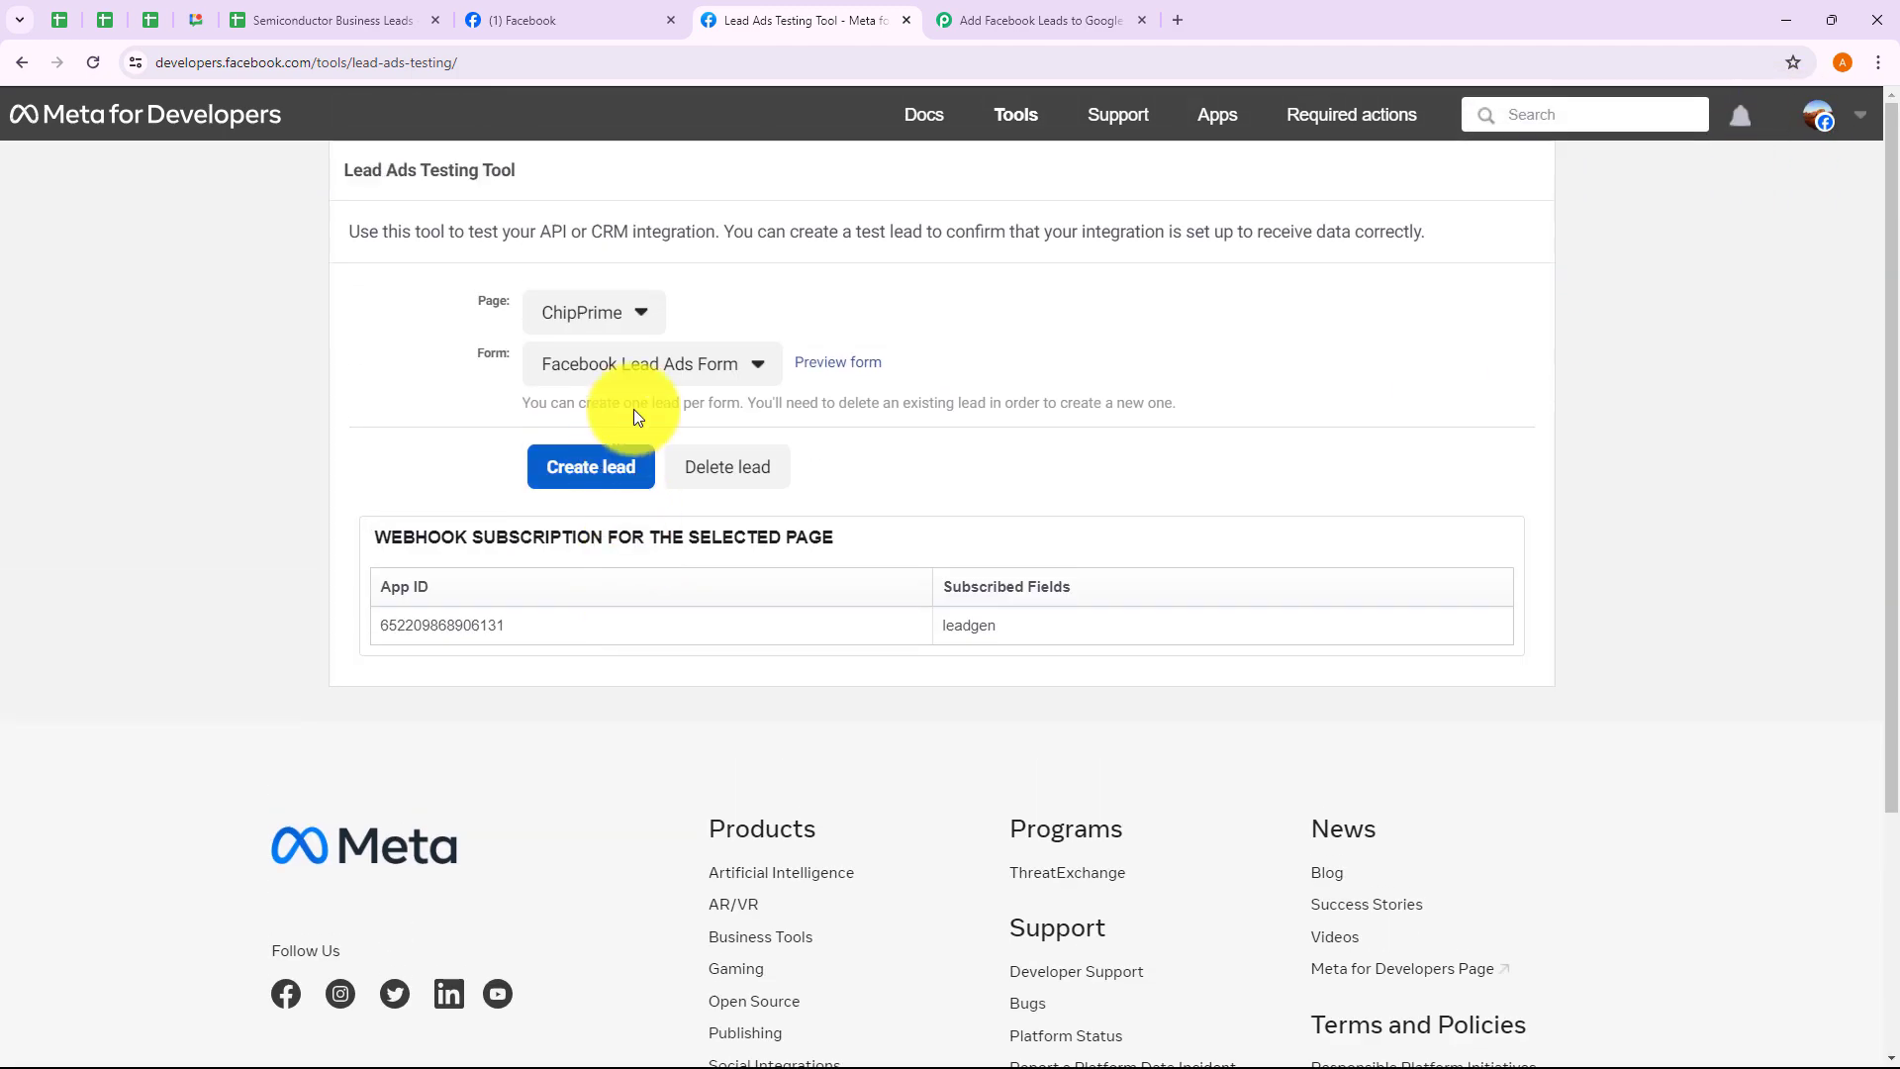
# Keep Facebook Lead Ads Form as the form and preview it, confirming Pabbly still awaits the webhook
pyautogui.click(633, 366)
pyautogui.click(623, 419)
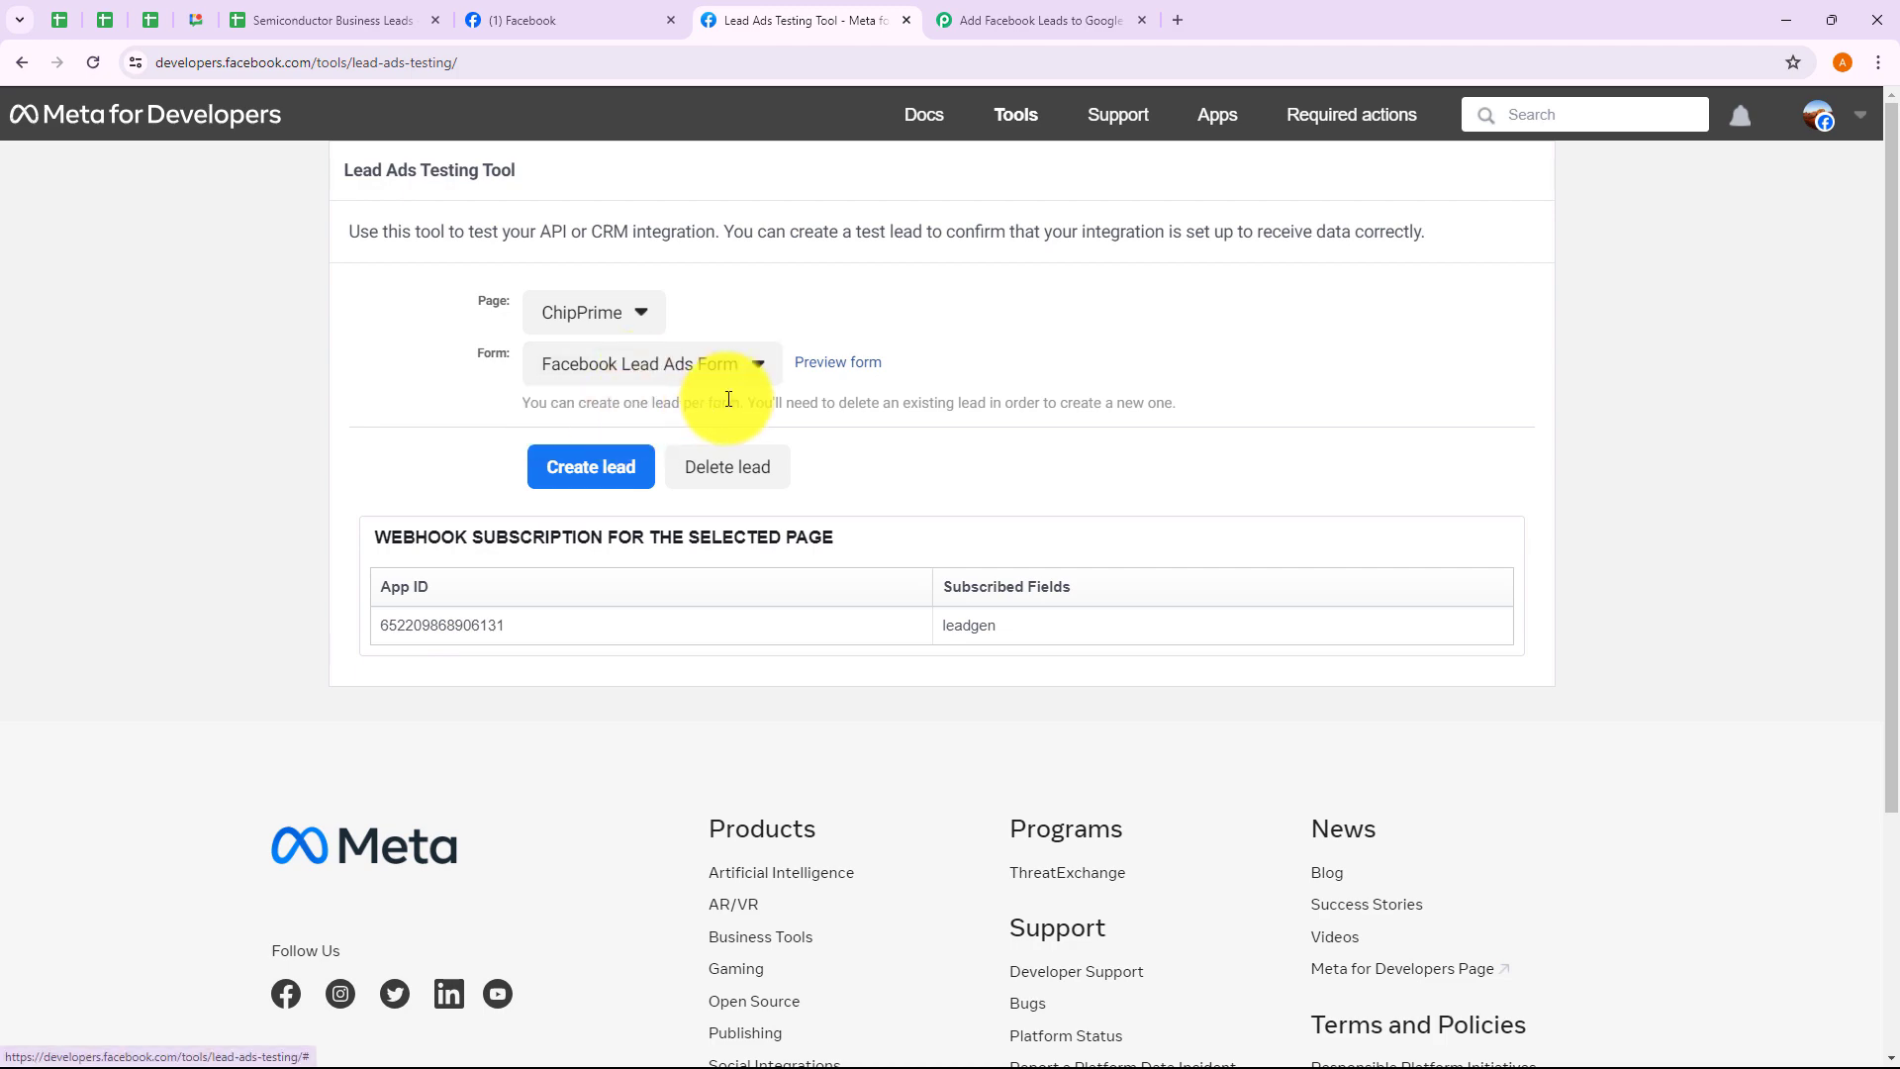
pyautogui.click(851, 368)
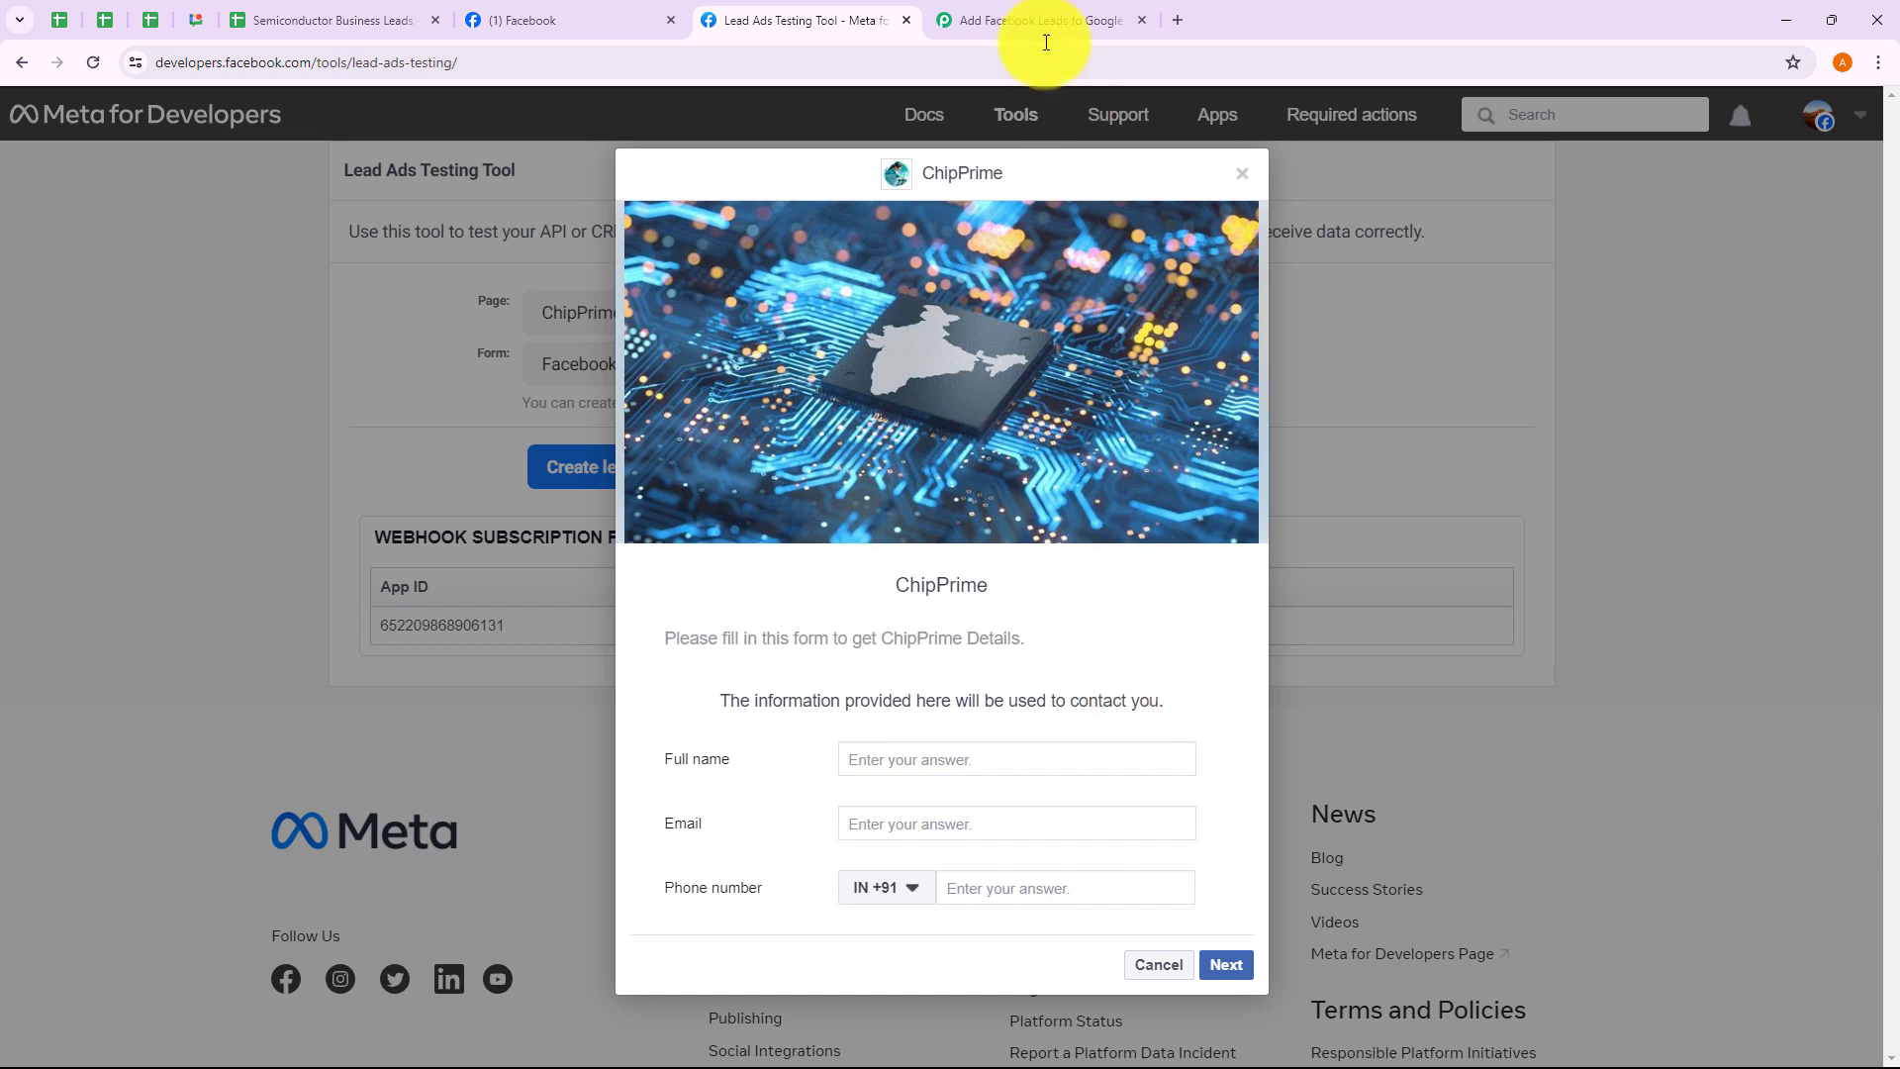
pyautogui.click(1032, 16)
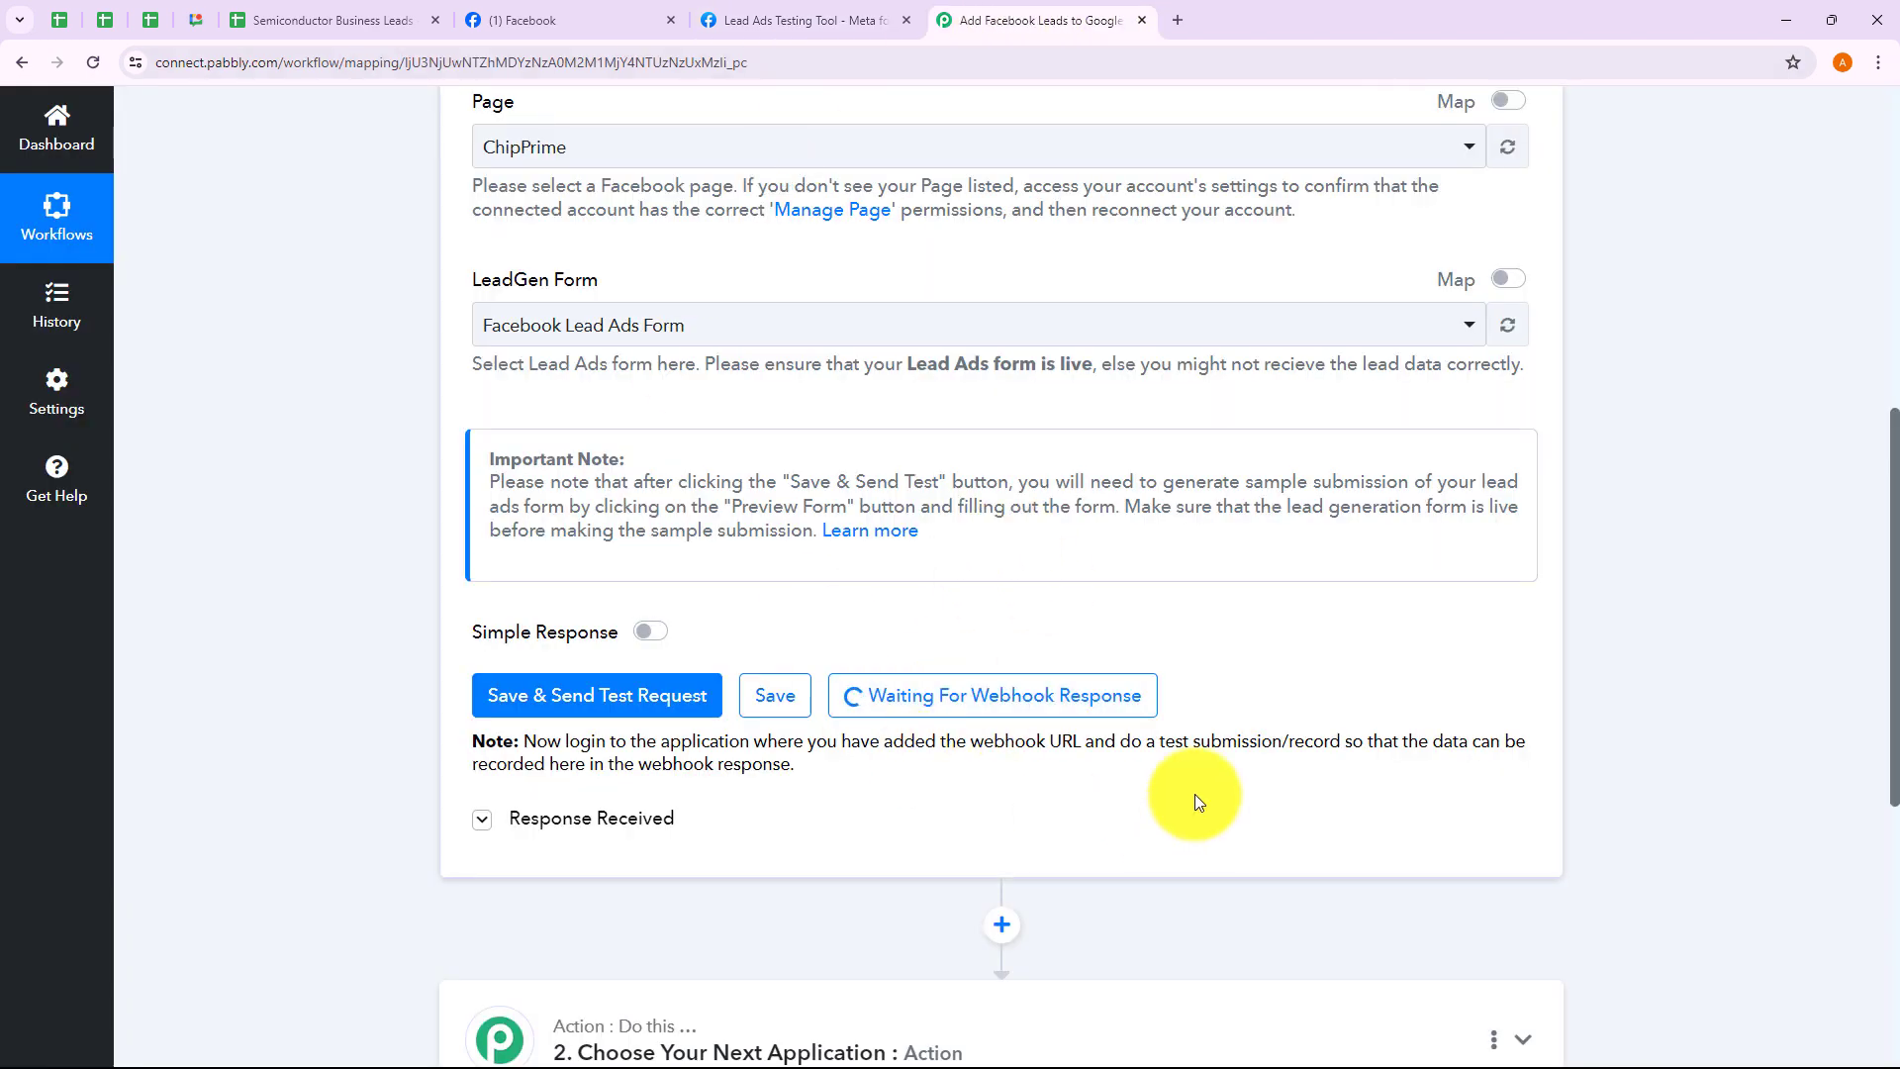
pyautogui.click(860, 28)
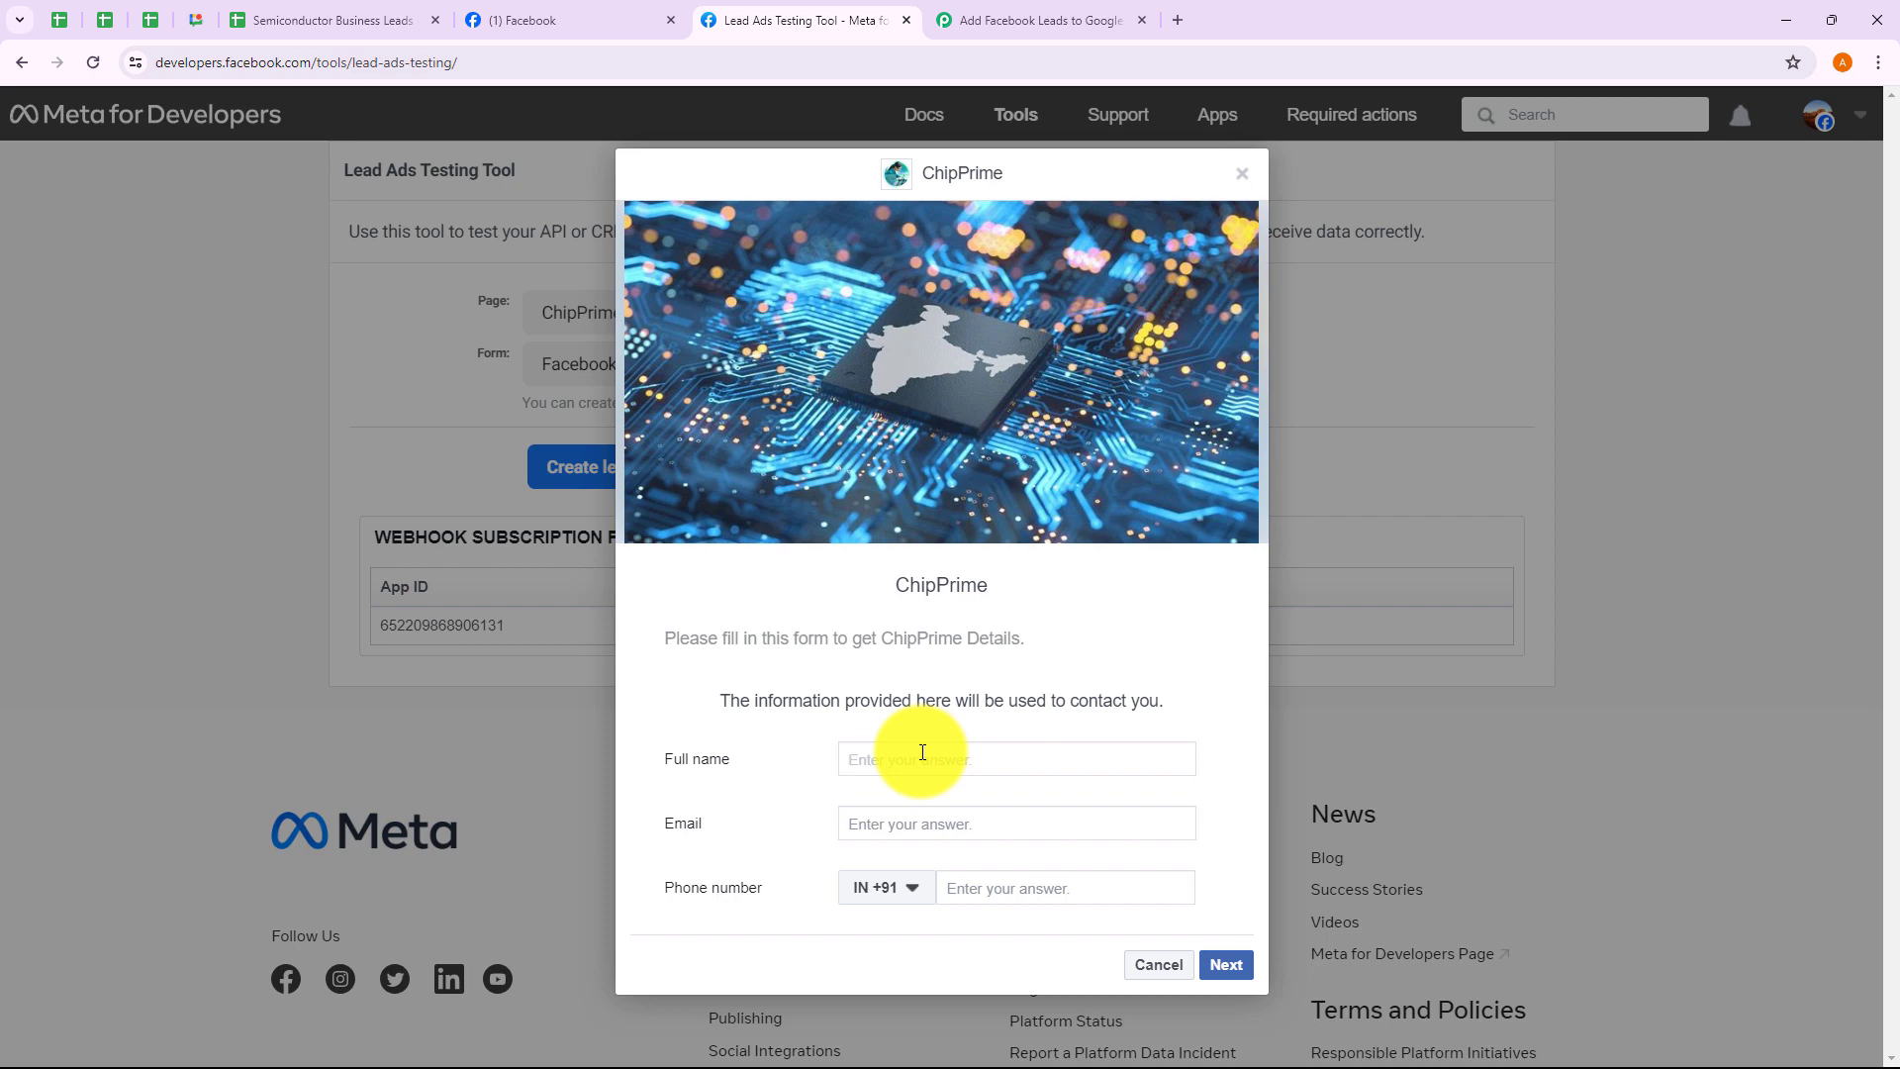
# Fill the ChipPrime test lead with the suggested demo name, e-mail and a phone number
pyautogui.click(917, 794)
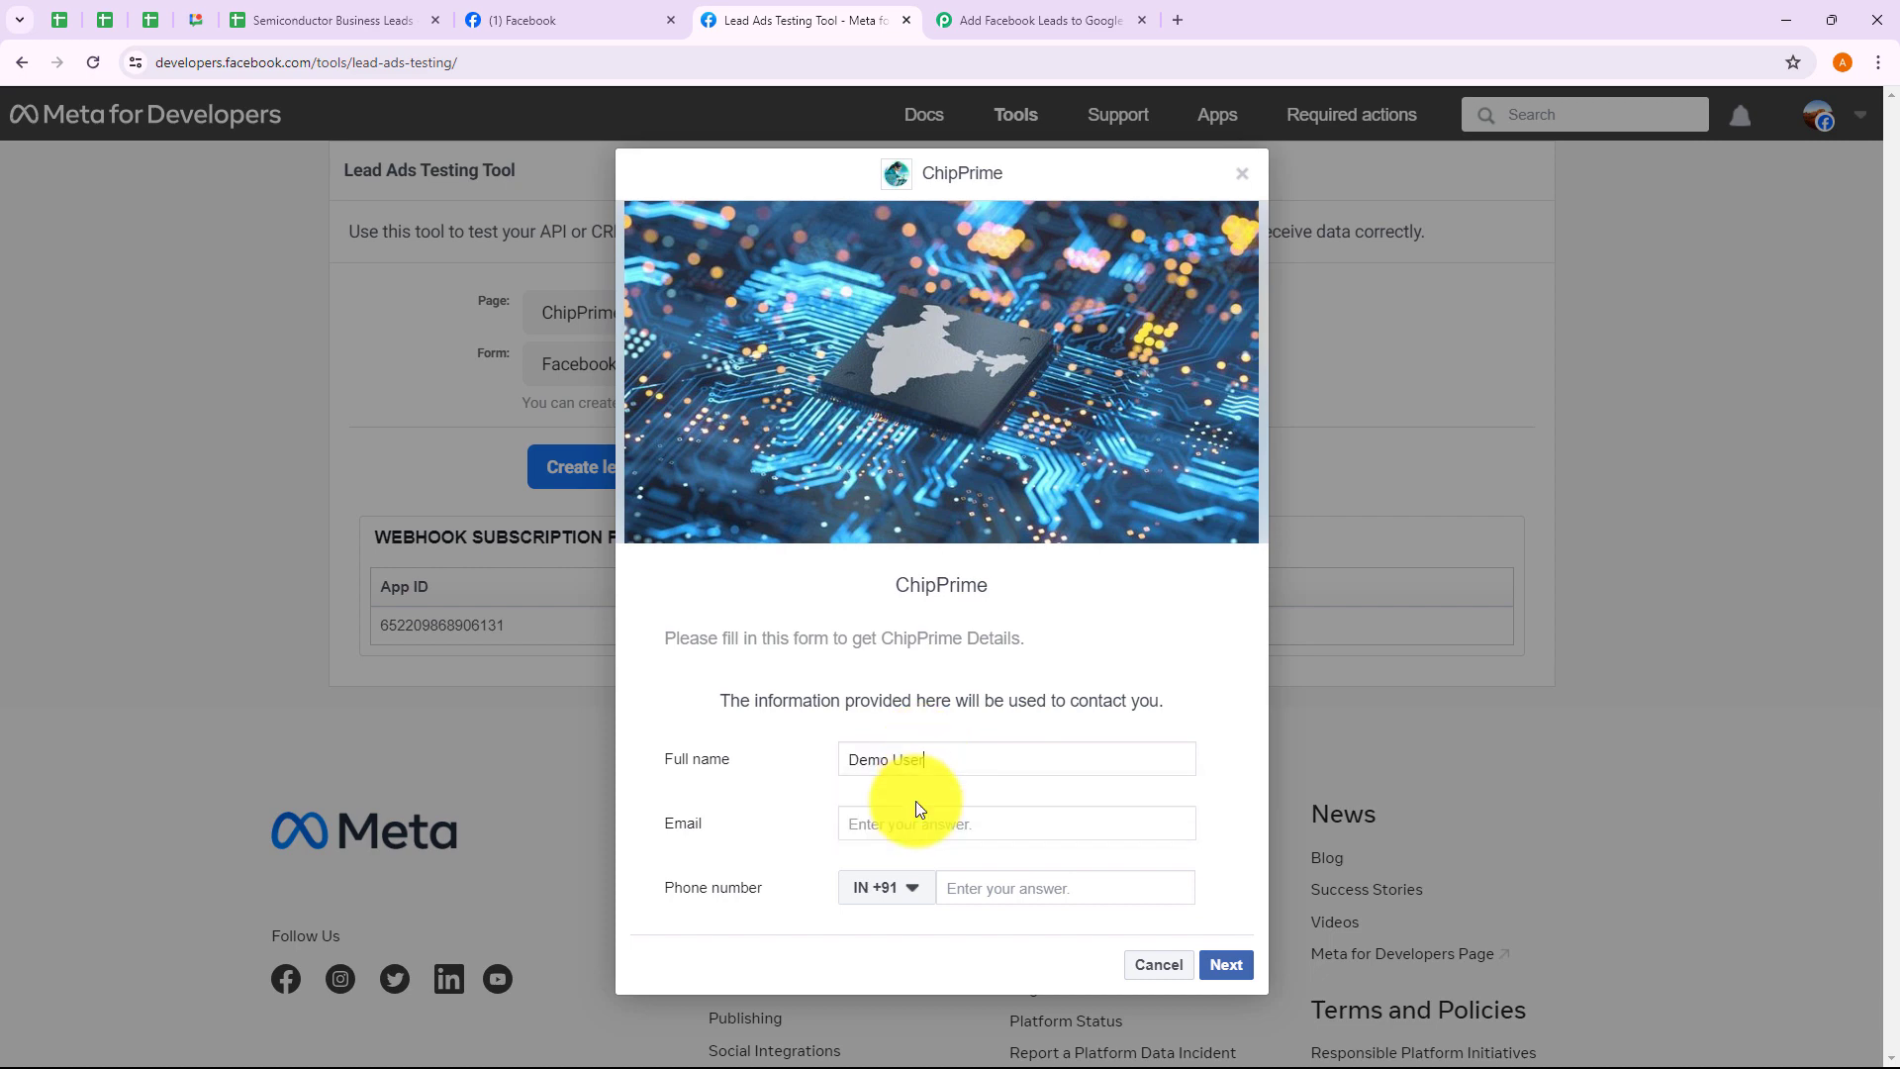
pyautogui.click(885, 822)
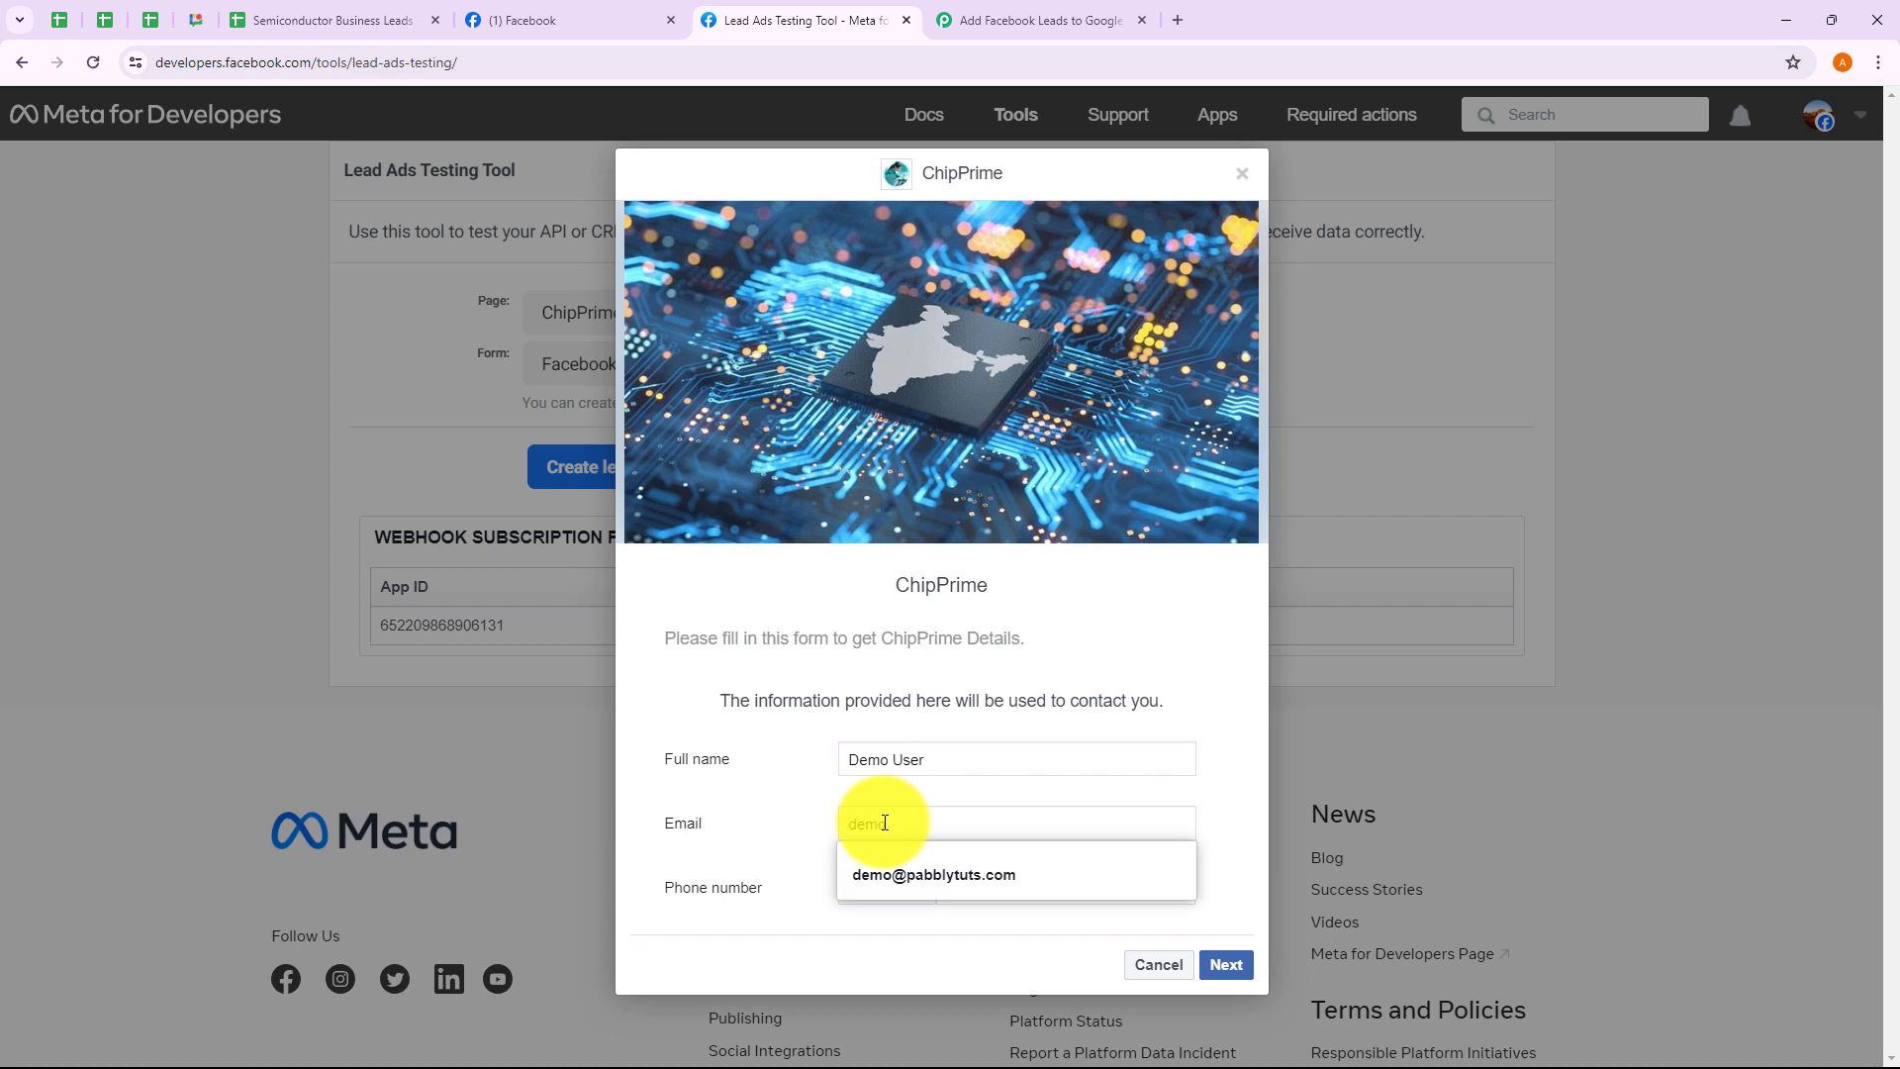
pyautogui.click(915, 869)
pyautogui.click(972, 896)
pyautogui.write('99999 99999')
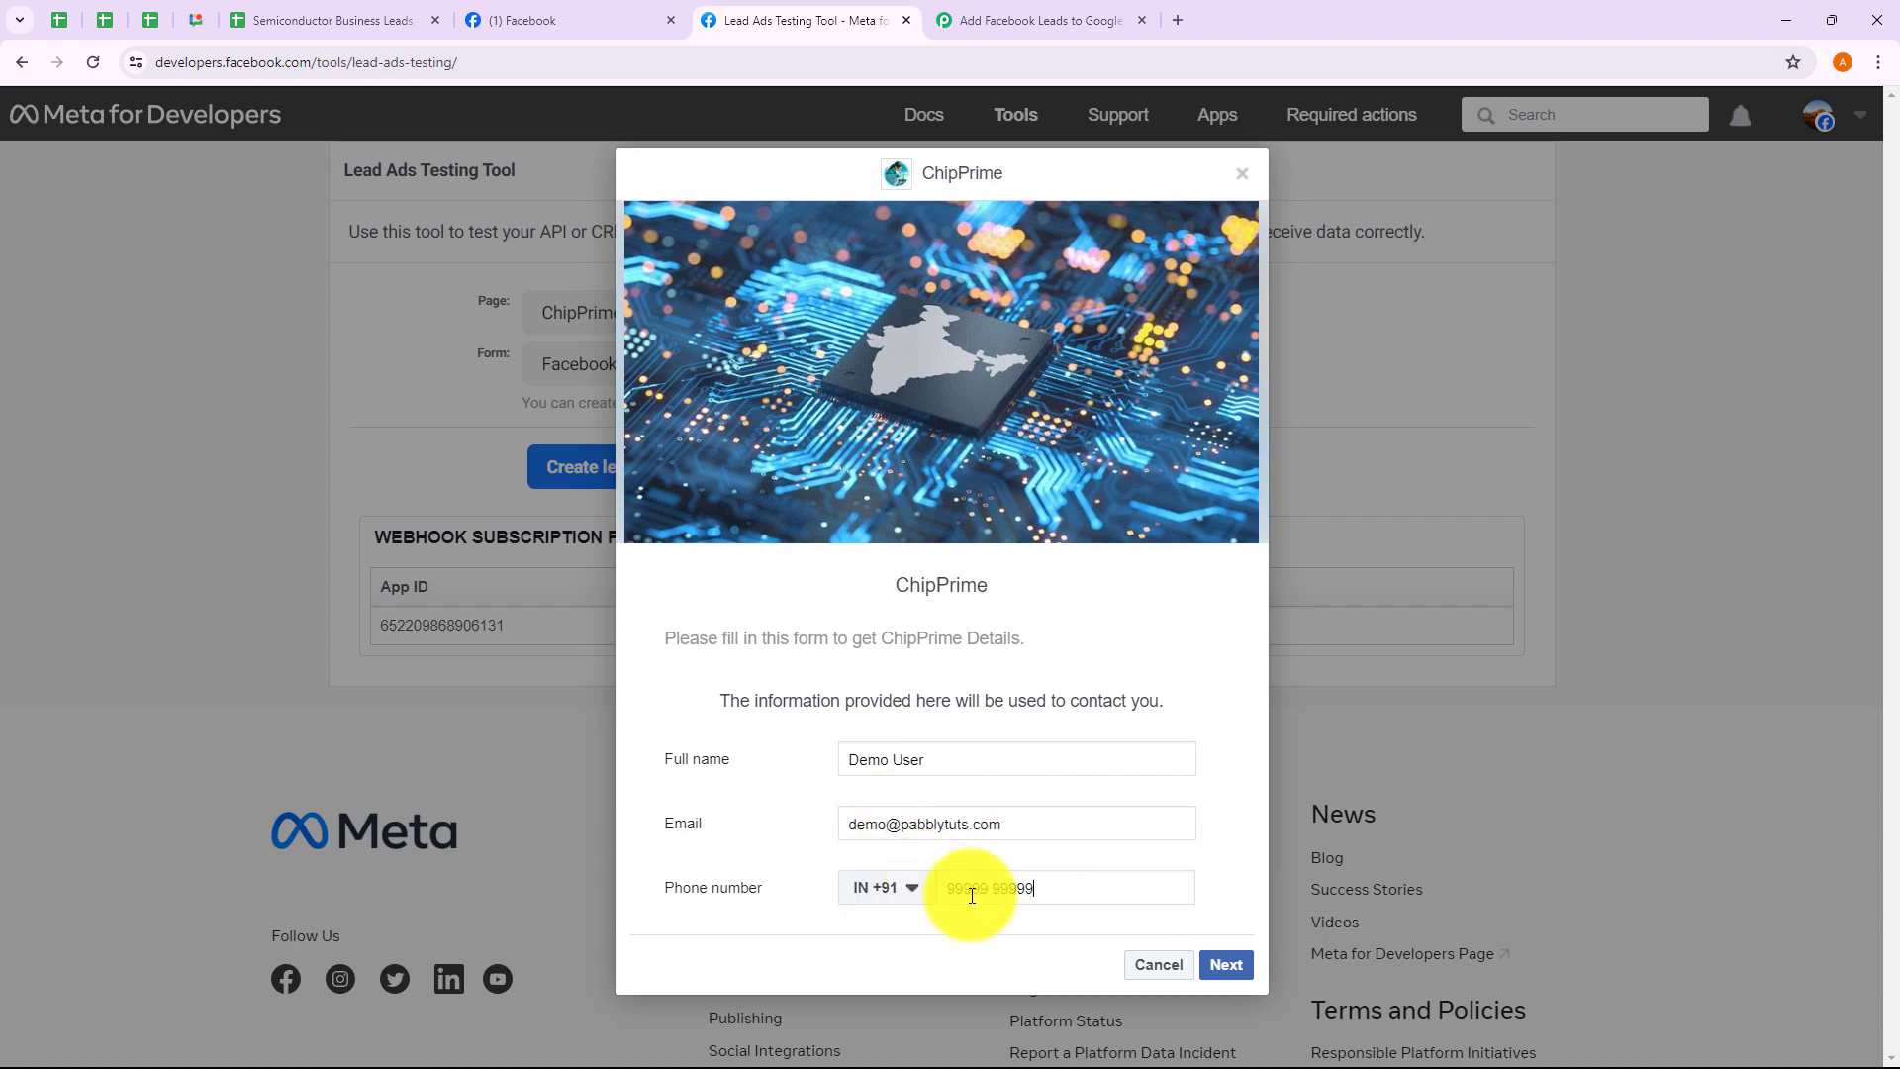
# Submit the test lead and dismiss the confirmation dialog
pyautogui.click(1225, 964)
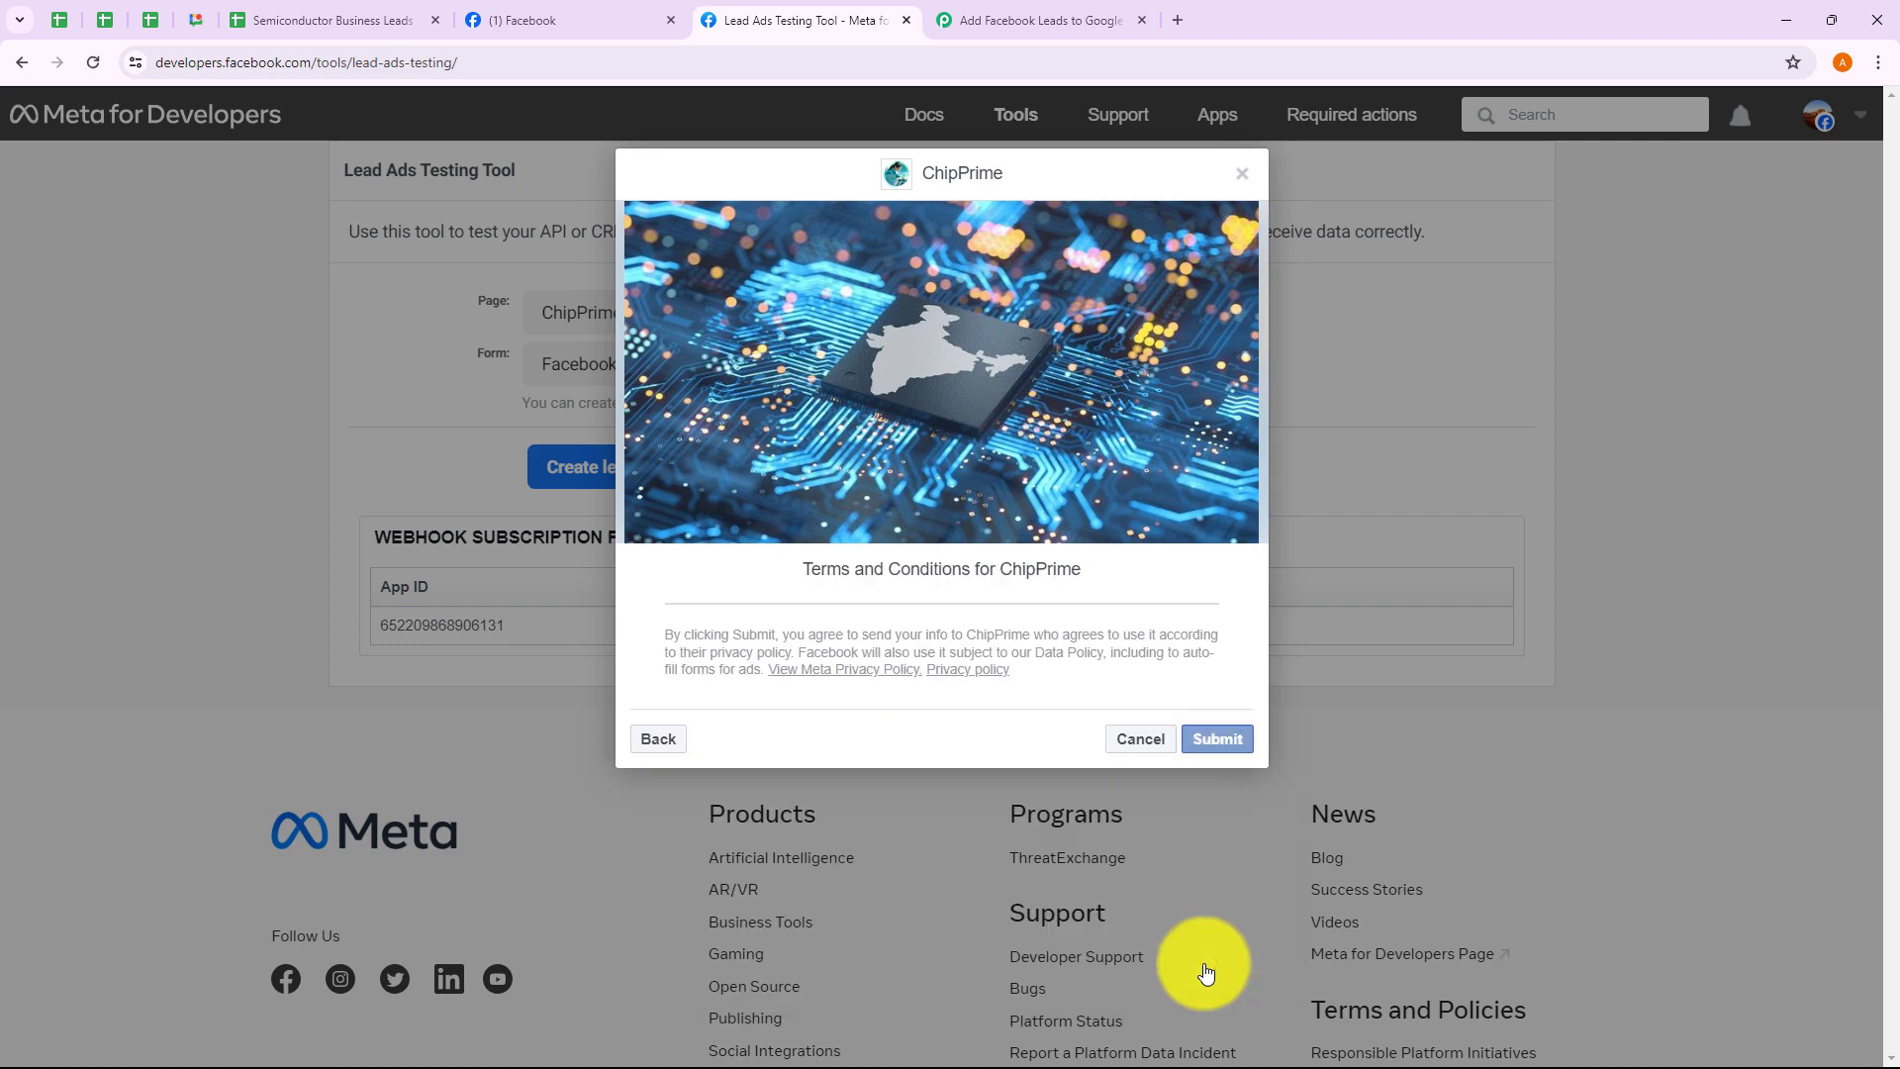
pyautogui.click(1215, 740)
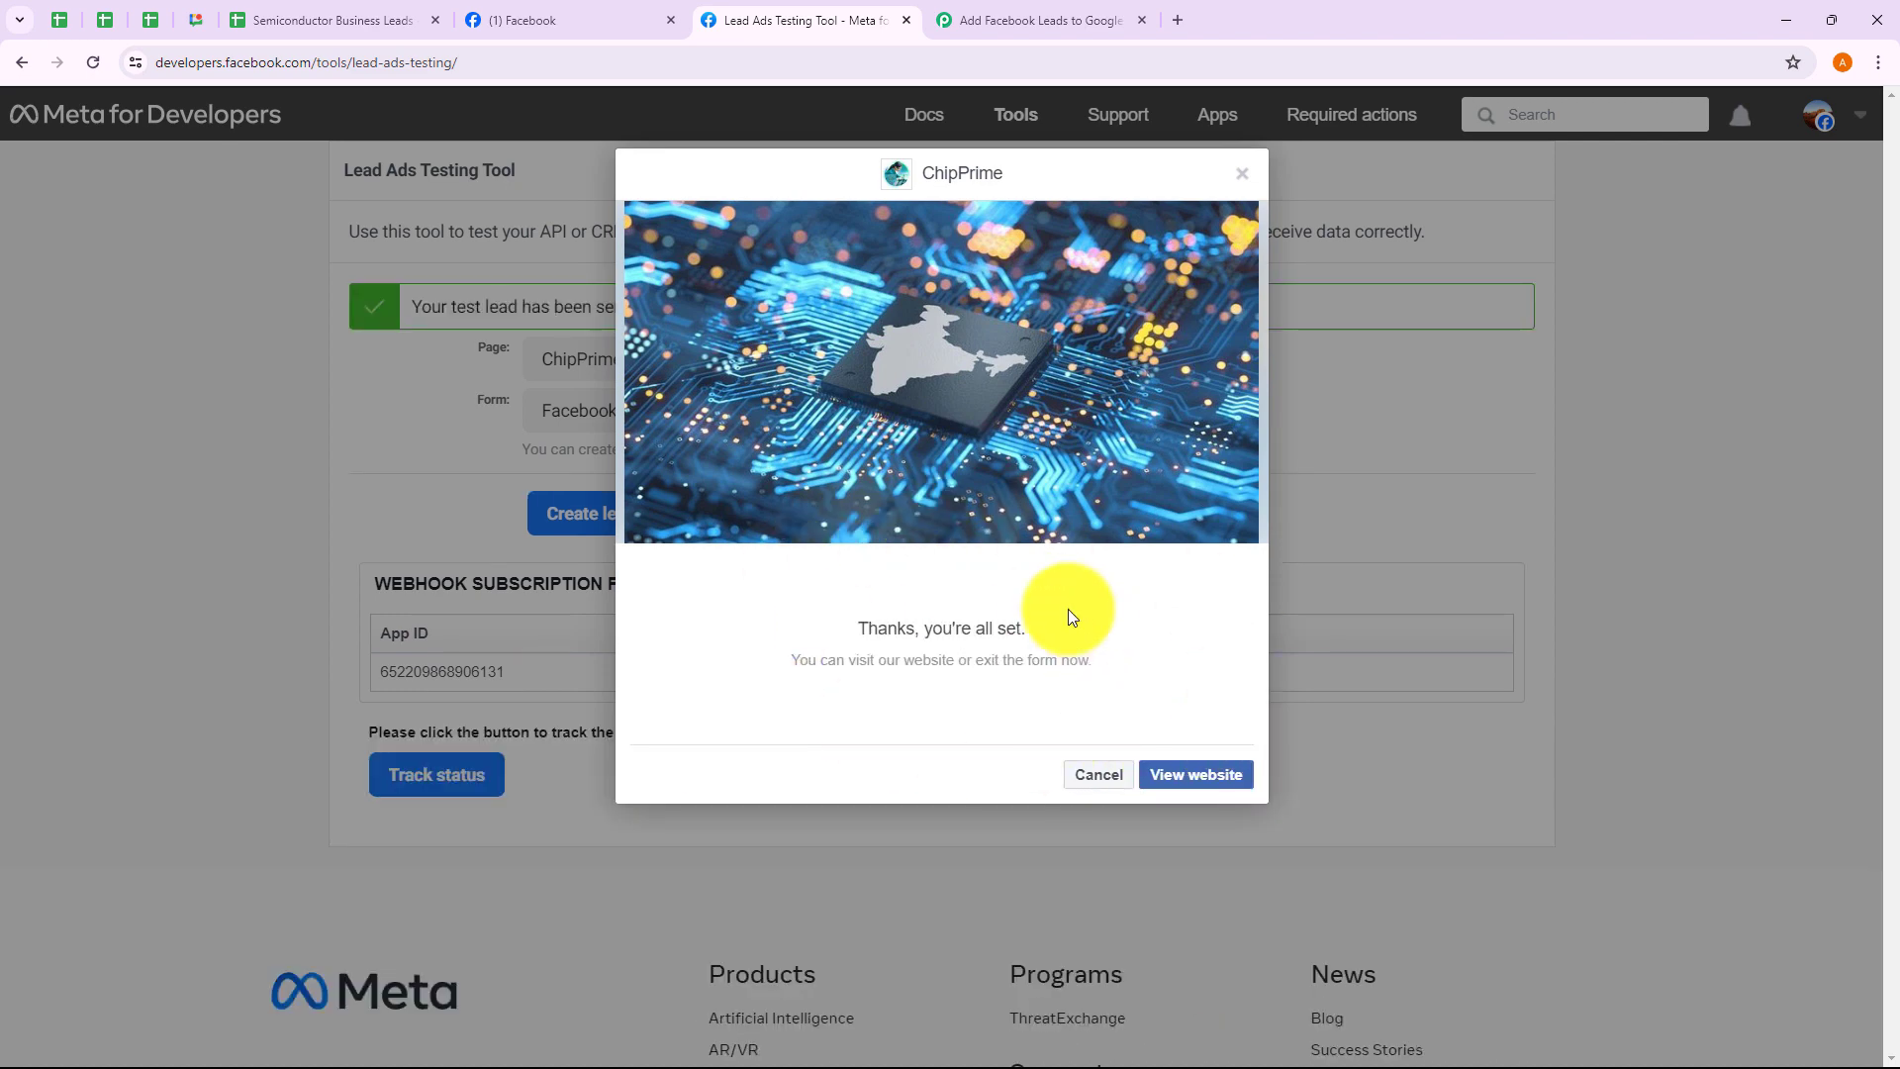
pyautogui.click(1241, 174)
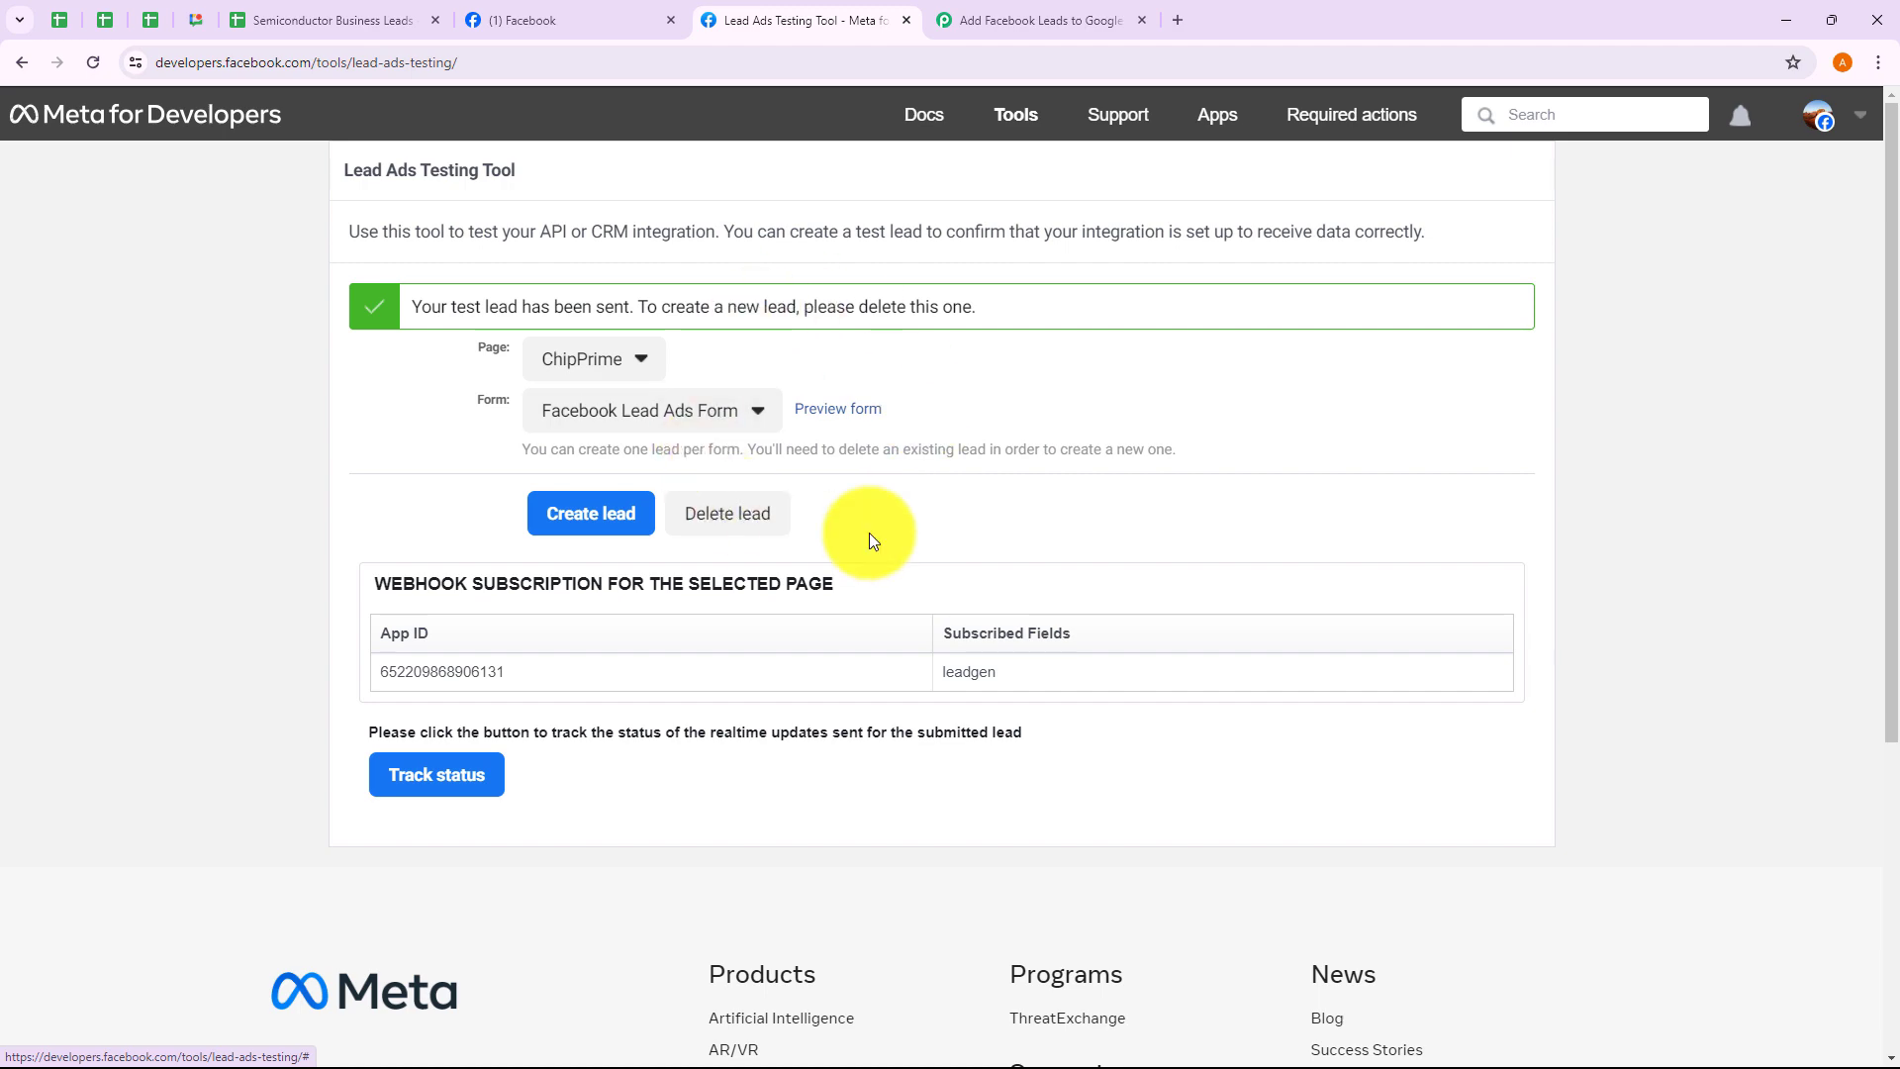
# Review the captured full name, e-mail, phone, created time, lead ID and form ID in Response Received
pyautogui.click(1033, 24)
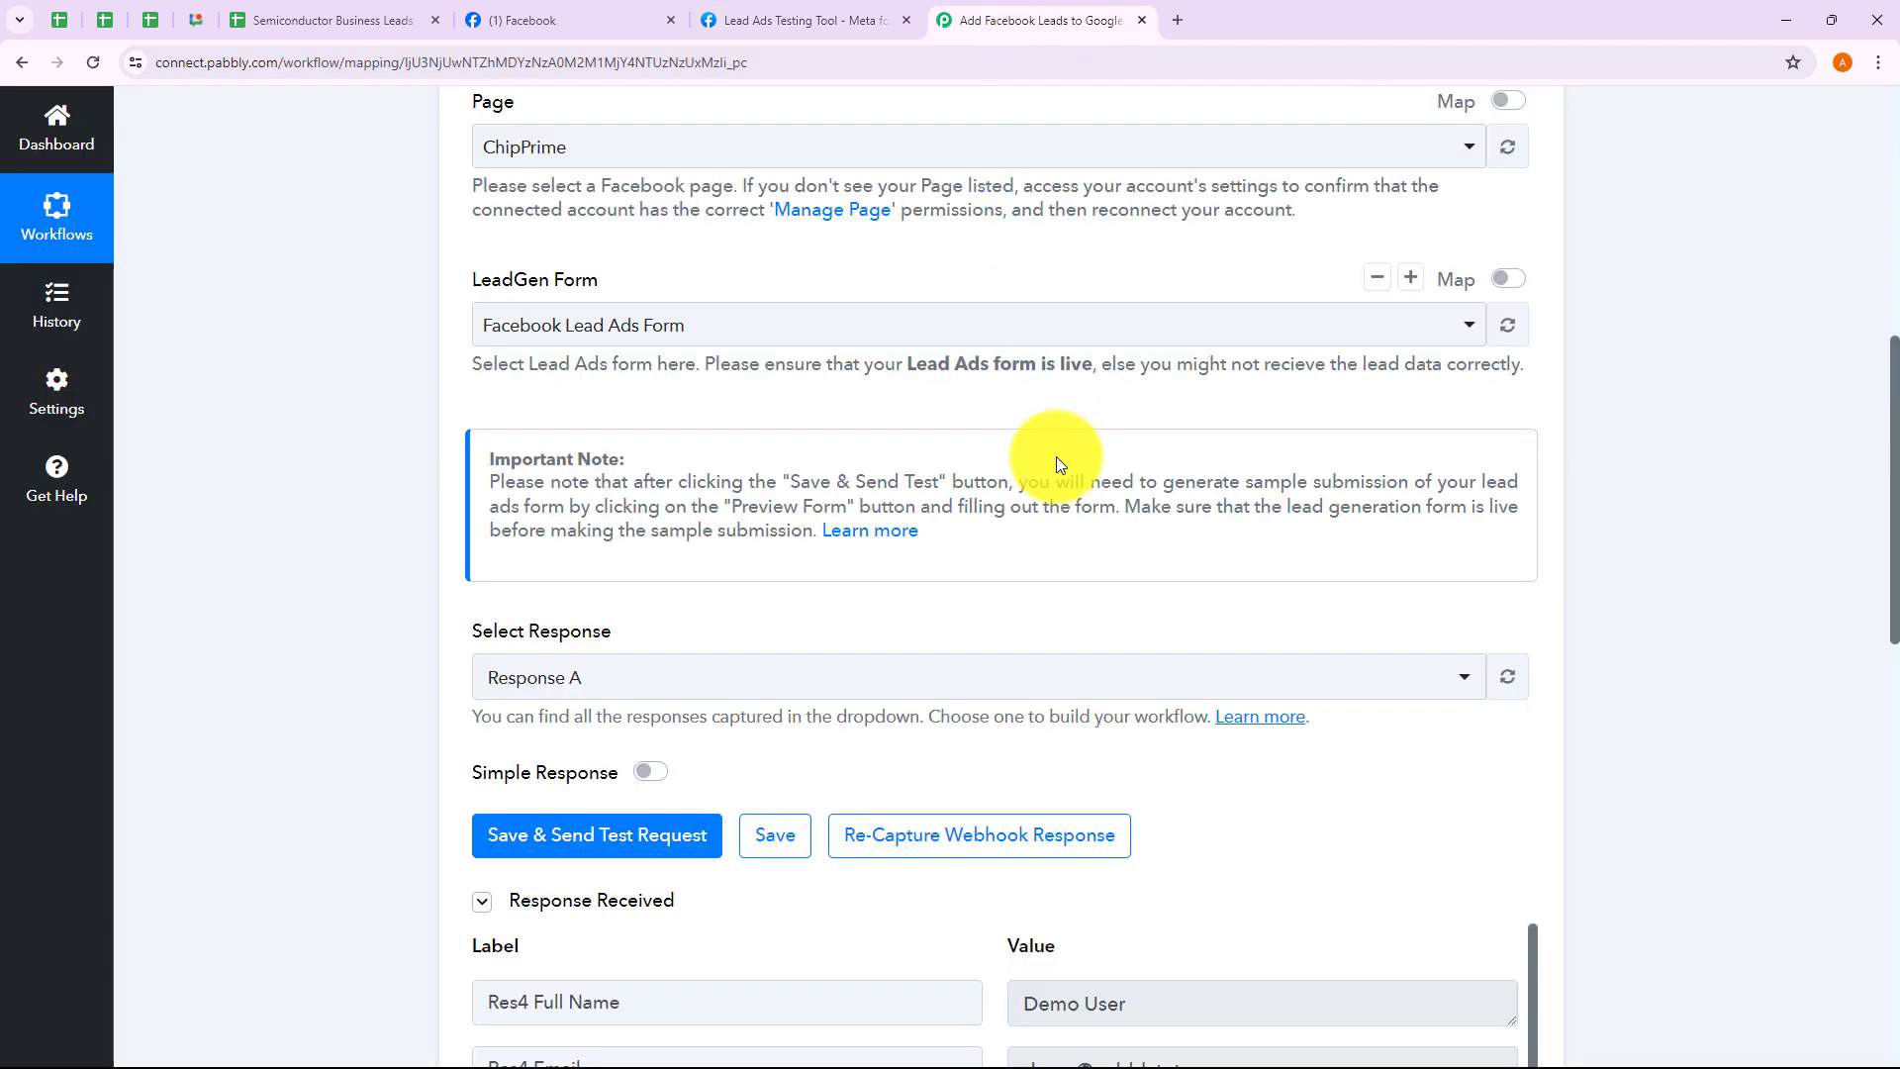
pyautogui.scroll(-6, 1059, 470)
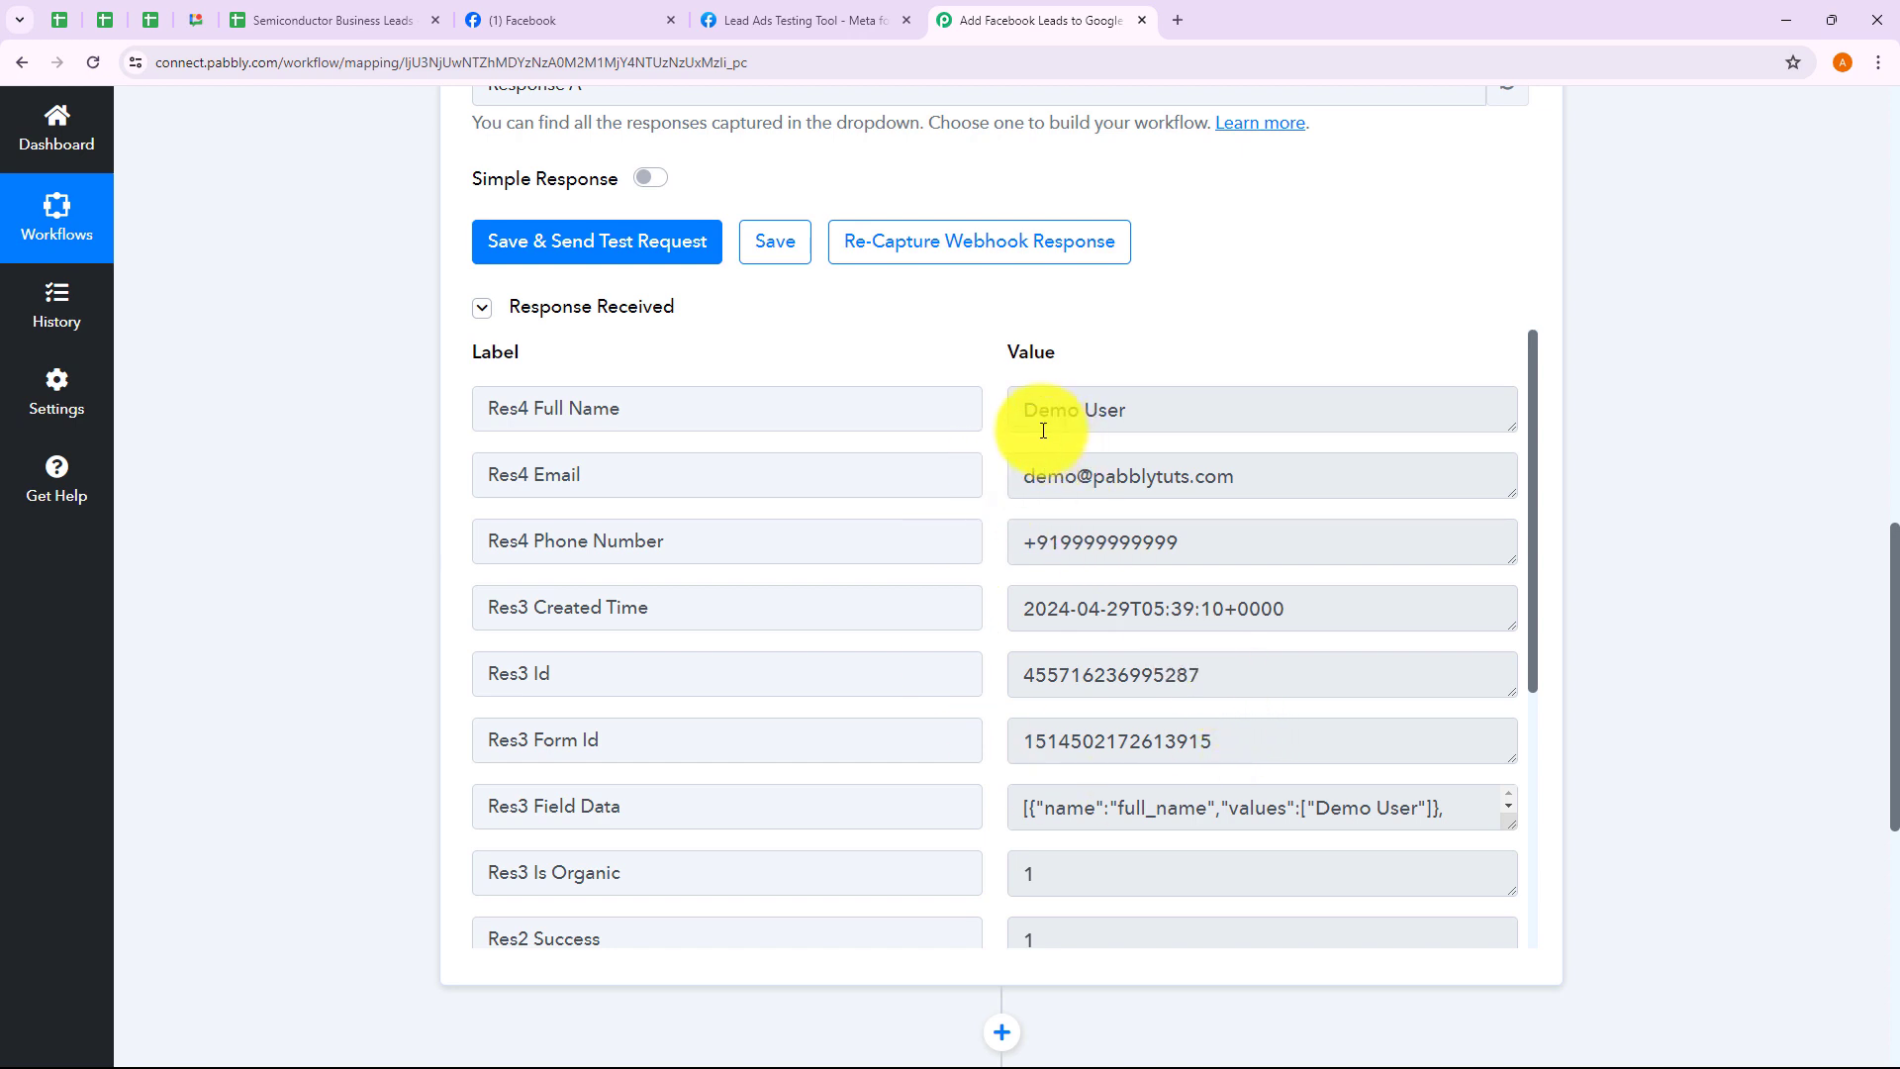
pyautogui.moveTo(1024, 414); pyautogui.dragTo(1134, 421)
pyautogui.moveTo(1025, 480); pyautogui.dragTo(1255, 479)
pyautogui.moveTo(1015, 544); pyautogui.dragTo(1213, 552)
pyautogui.moveTo(1005, 627); pyautogui.dragTo(1376, 630)
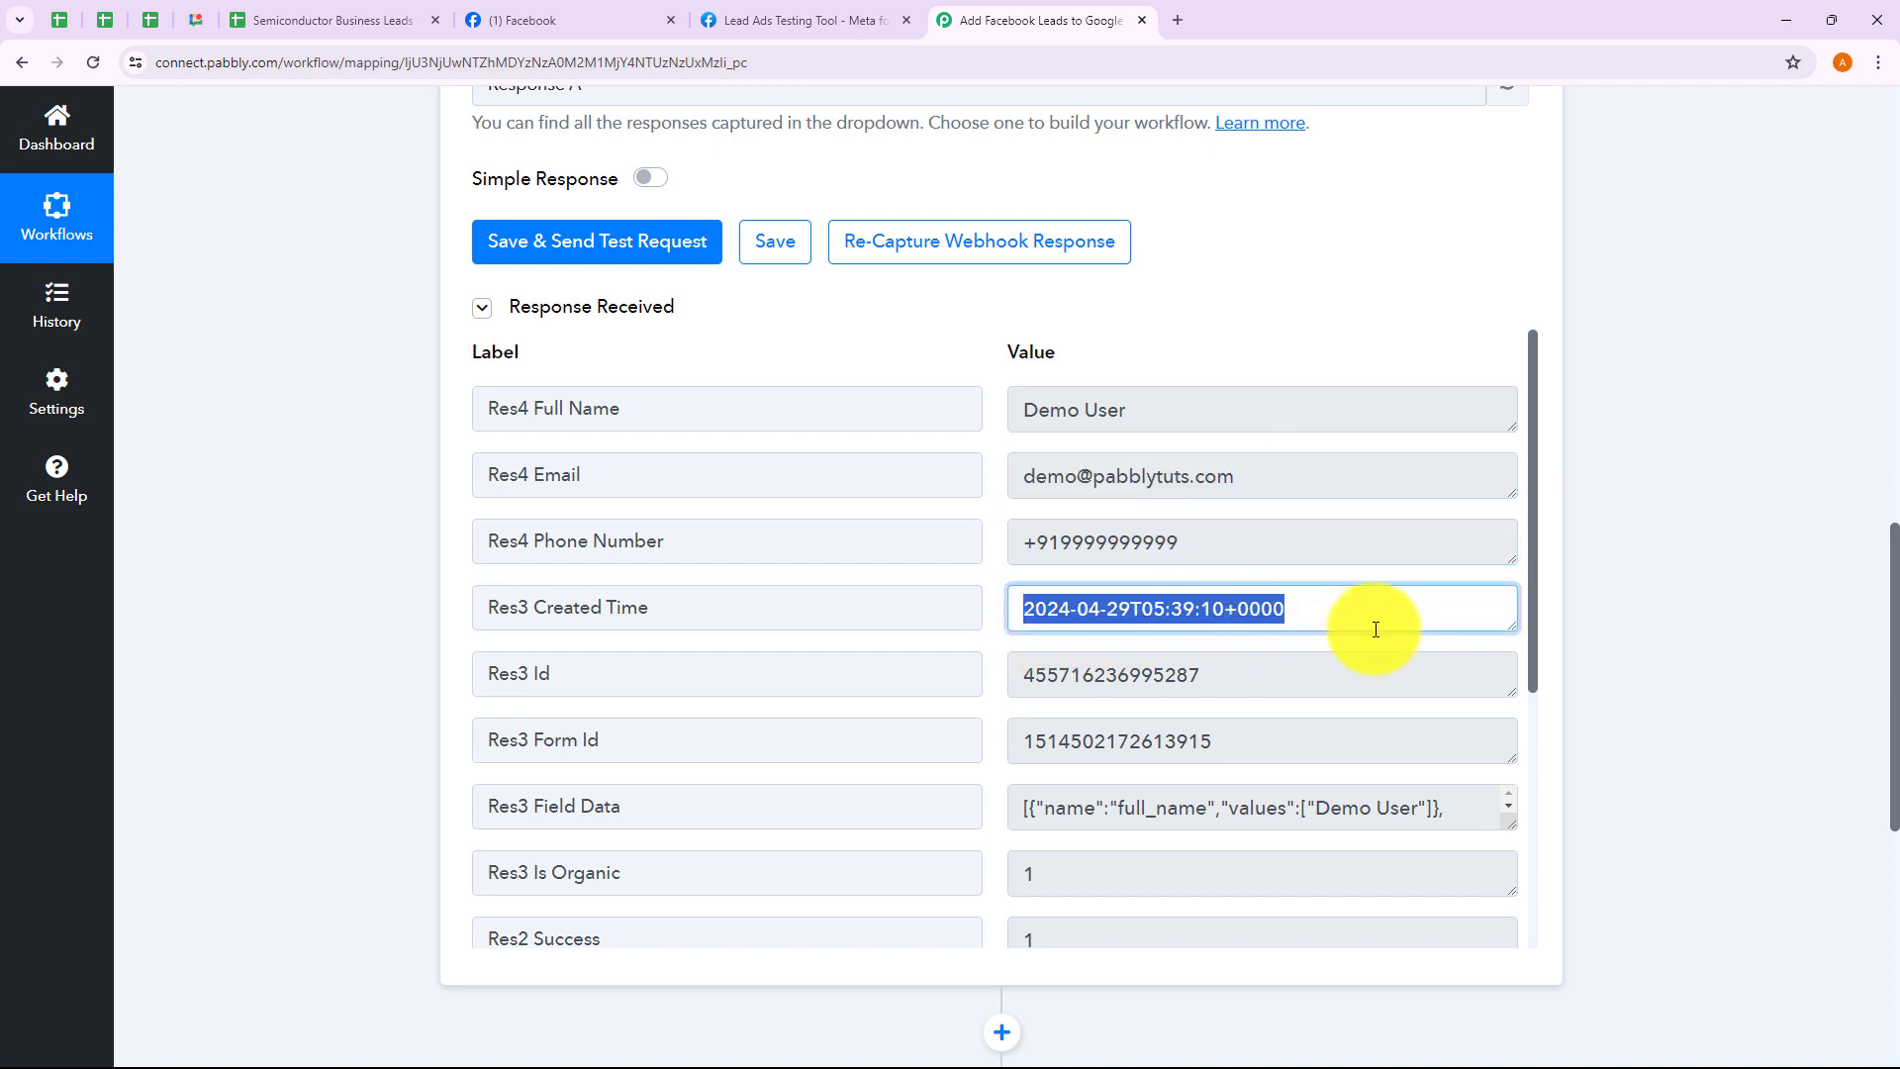
pyautogui.moveTo(1039, 680); pyautogui.dragTo(1221, 687)
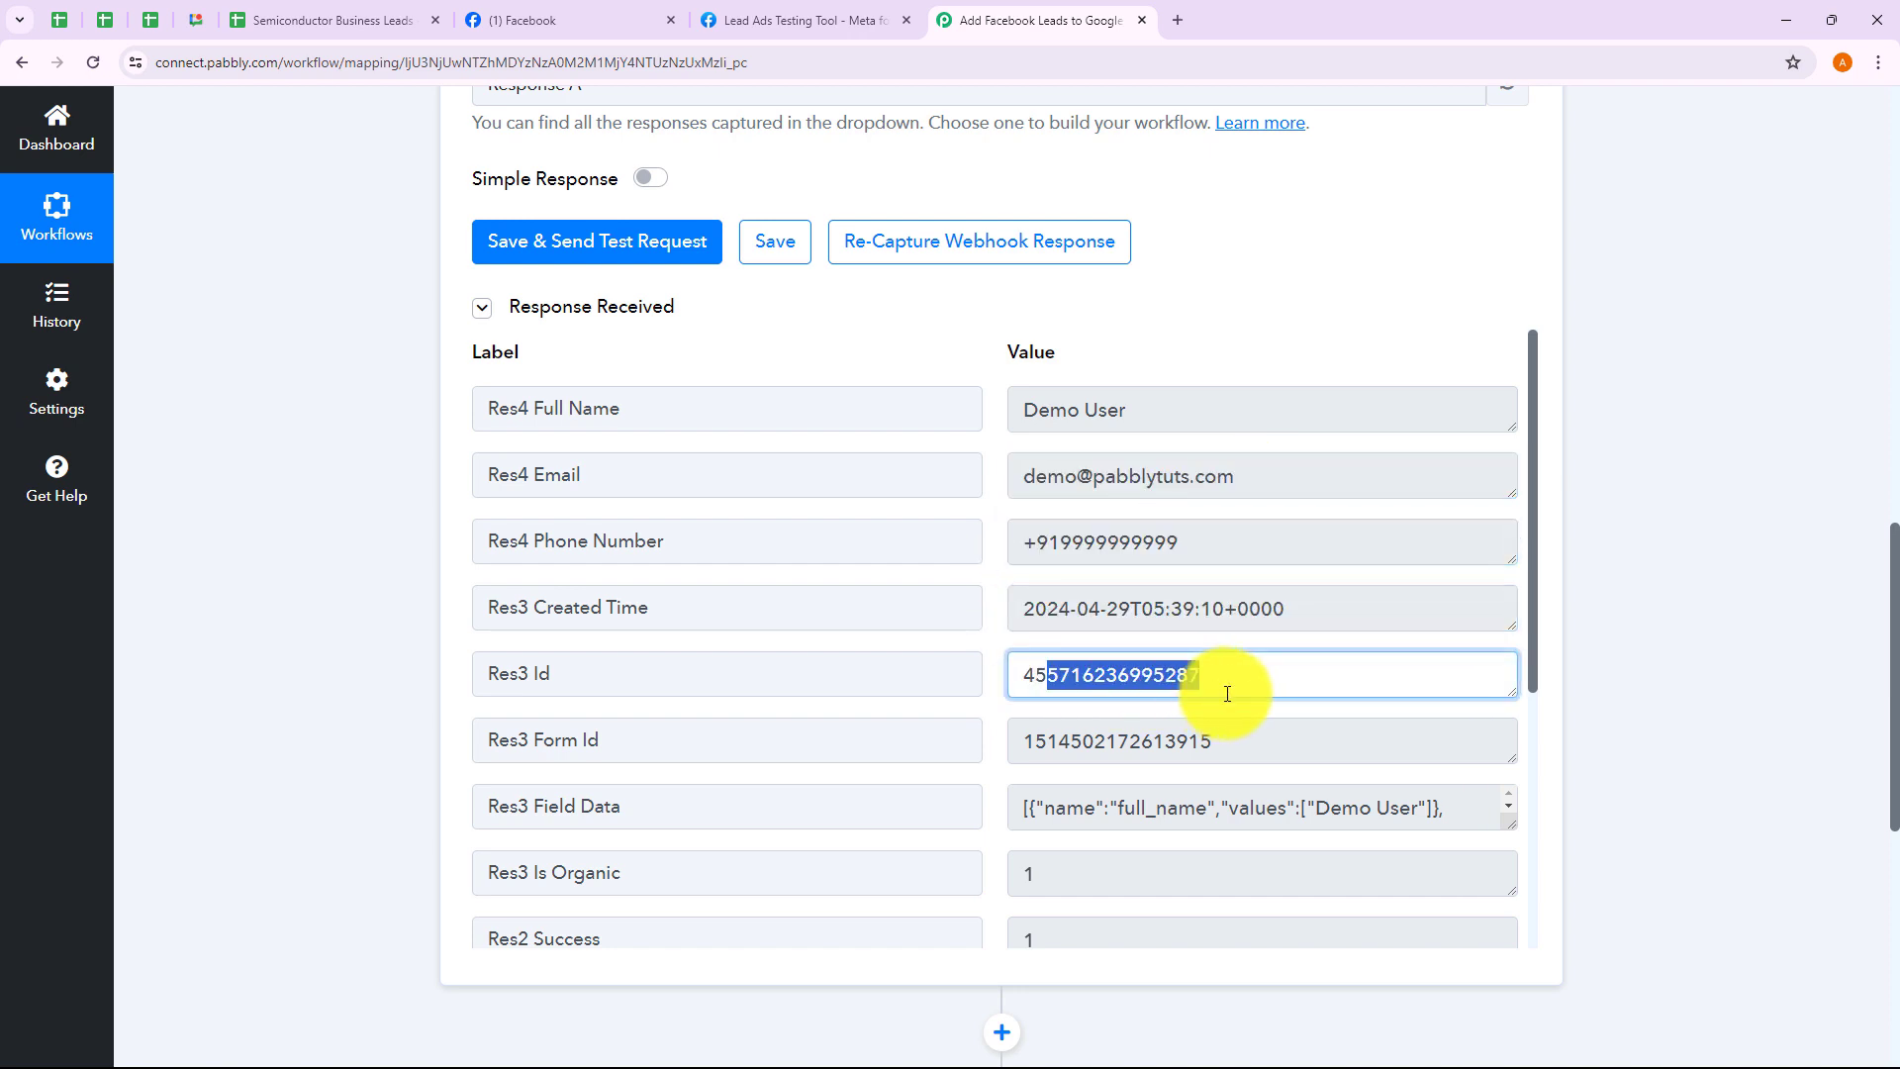
pyautogui.moveTo(1060, 742); pyautogui.dragTo(1259, 742)
pyautogui.scroll(-5, 1174, 824)
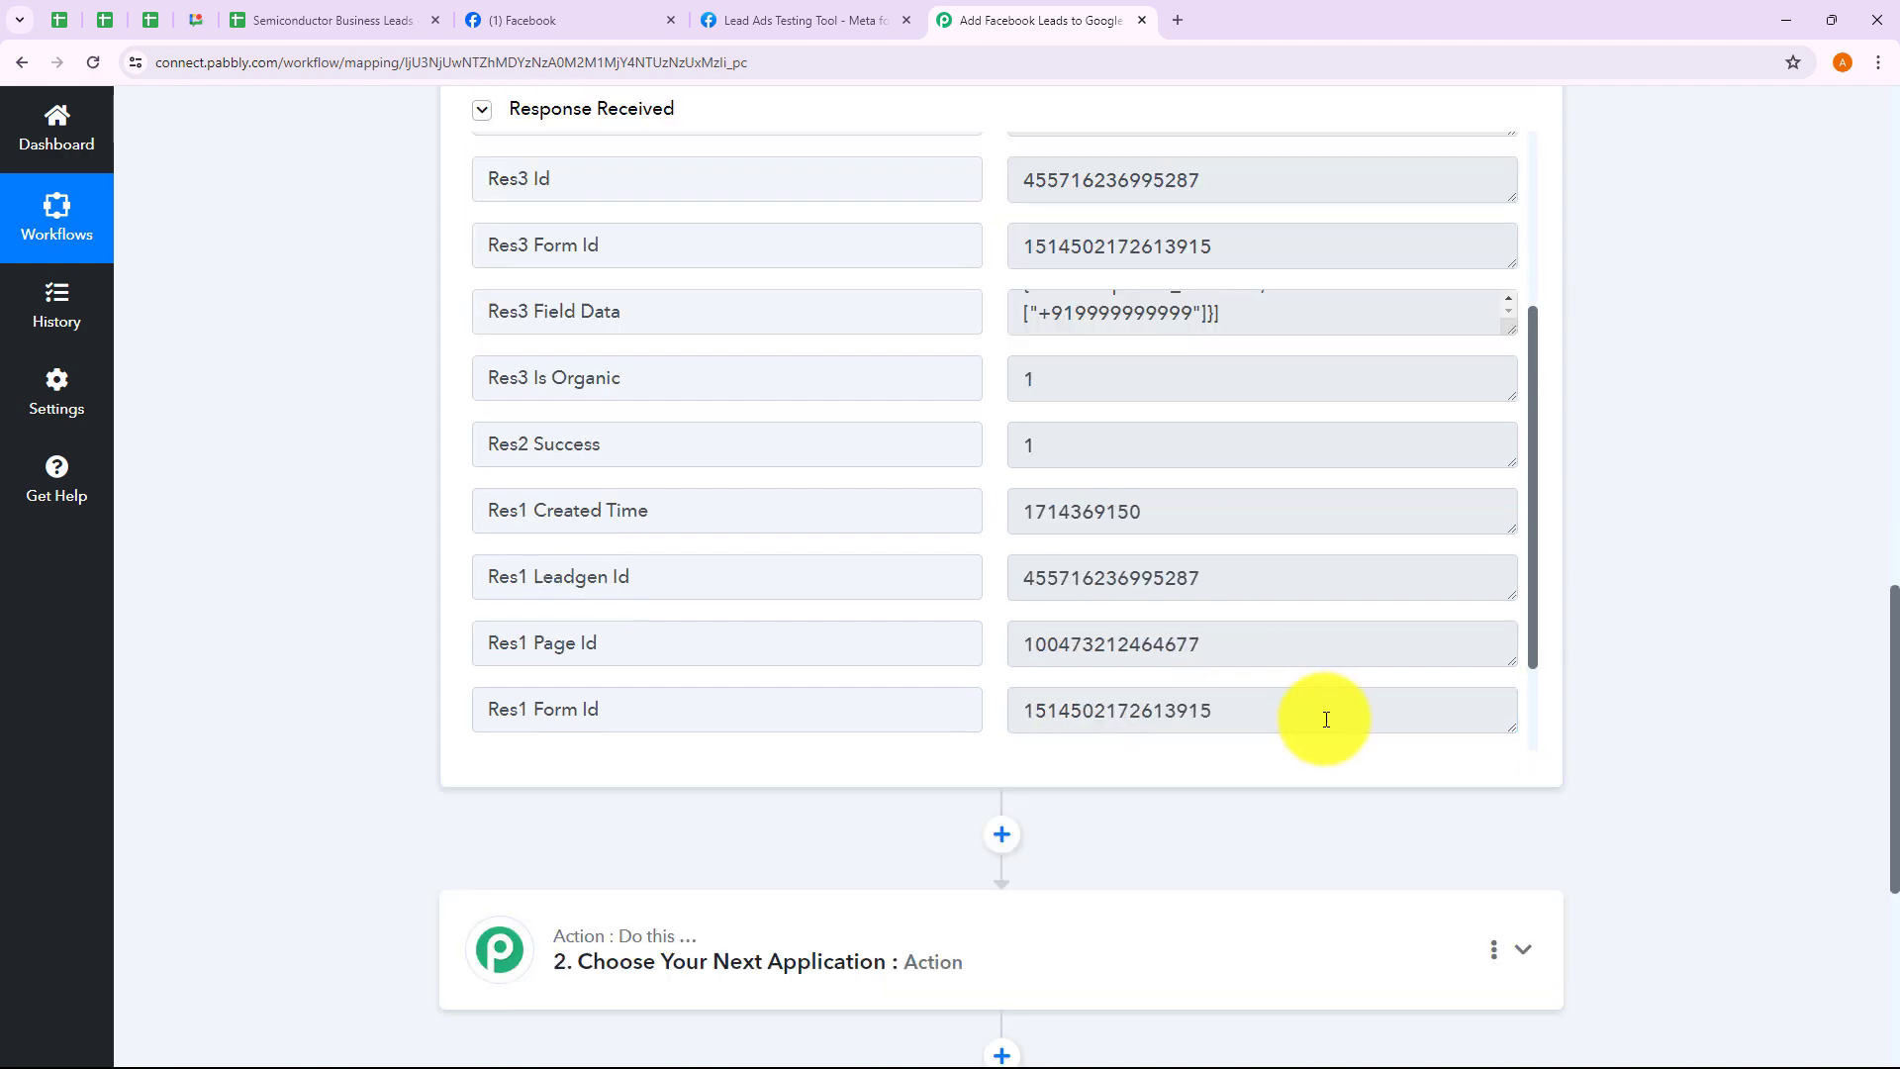
pyautogui.scroll(12, 1635, 649)
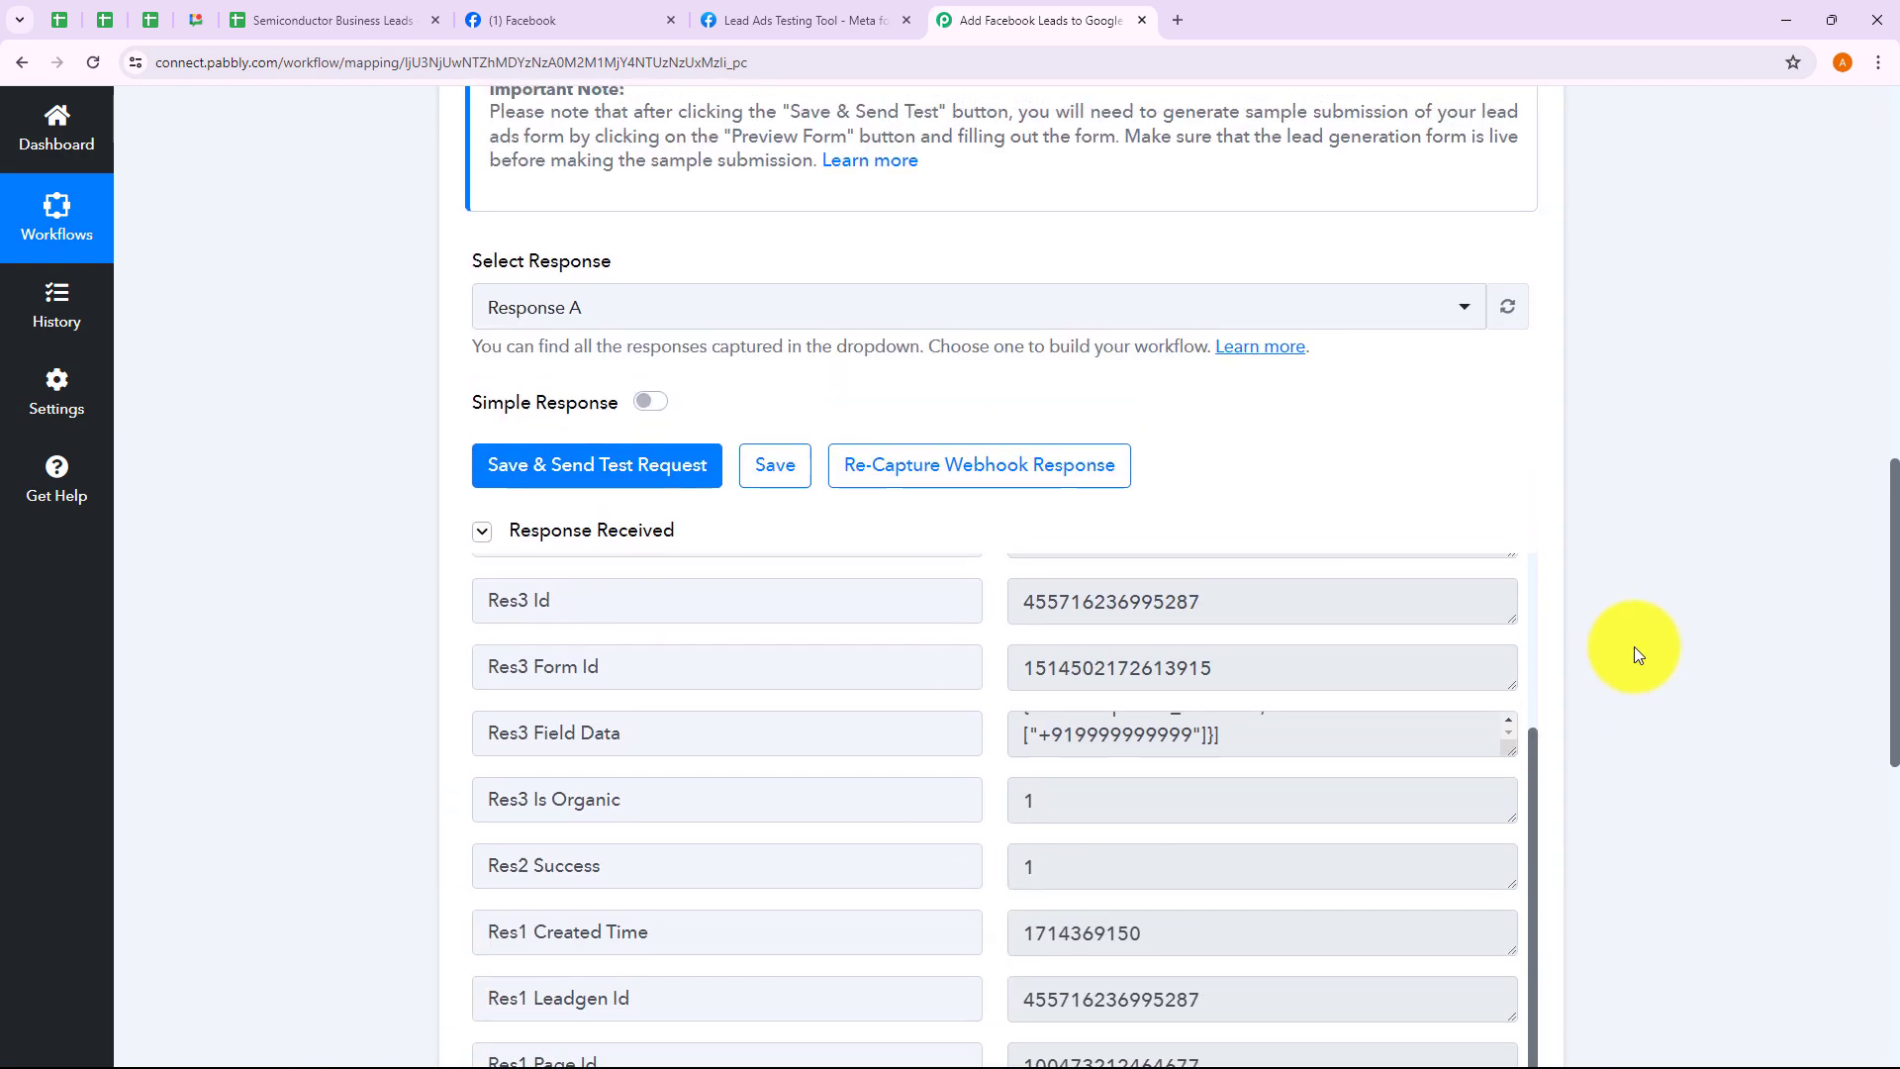
pyautogui.scroll(4, 1635, 649)
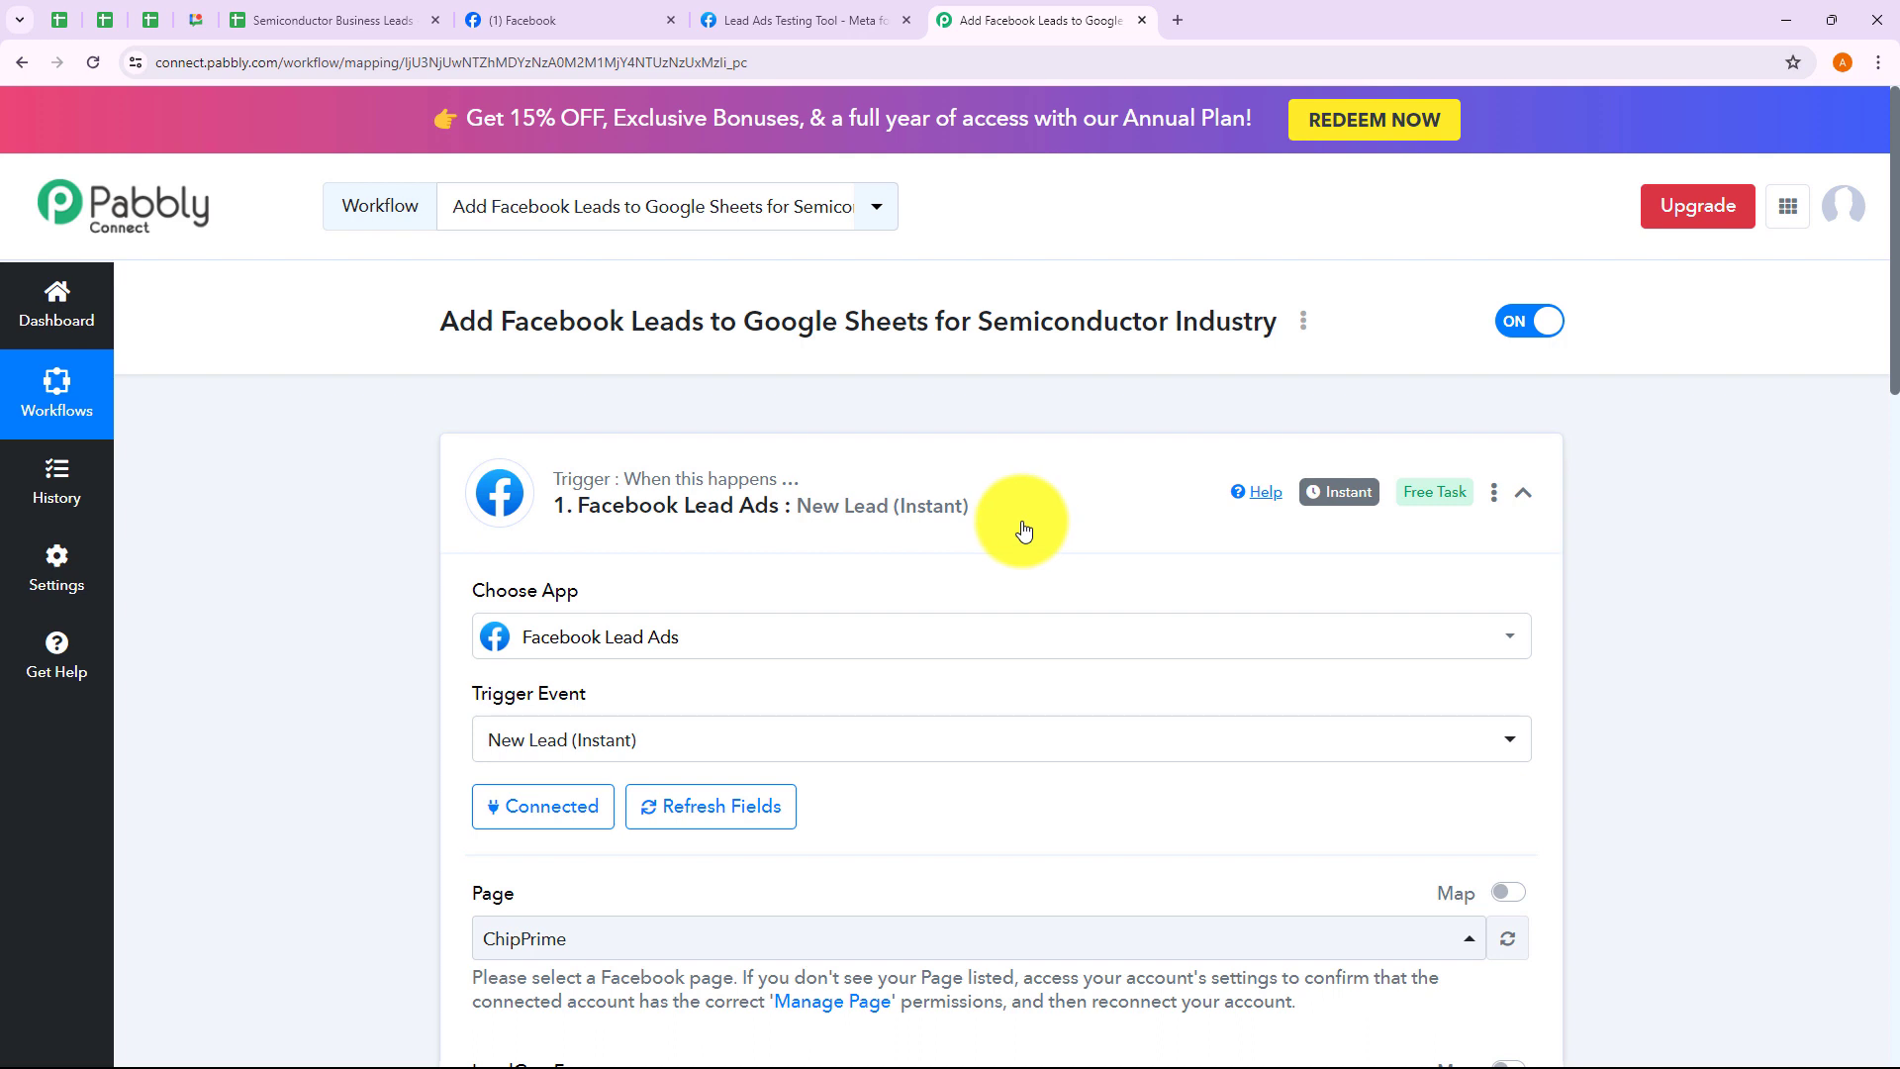
# Collapse the Facebook Lead Ads trigger and review the workflow title mentioning Google Sheets
pyautogui.click(1019, 524)
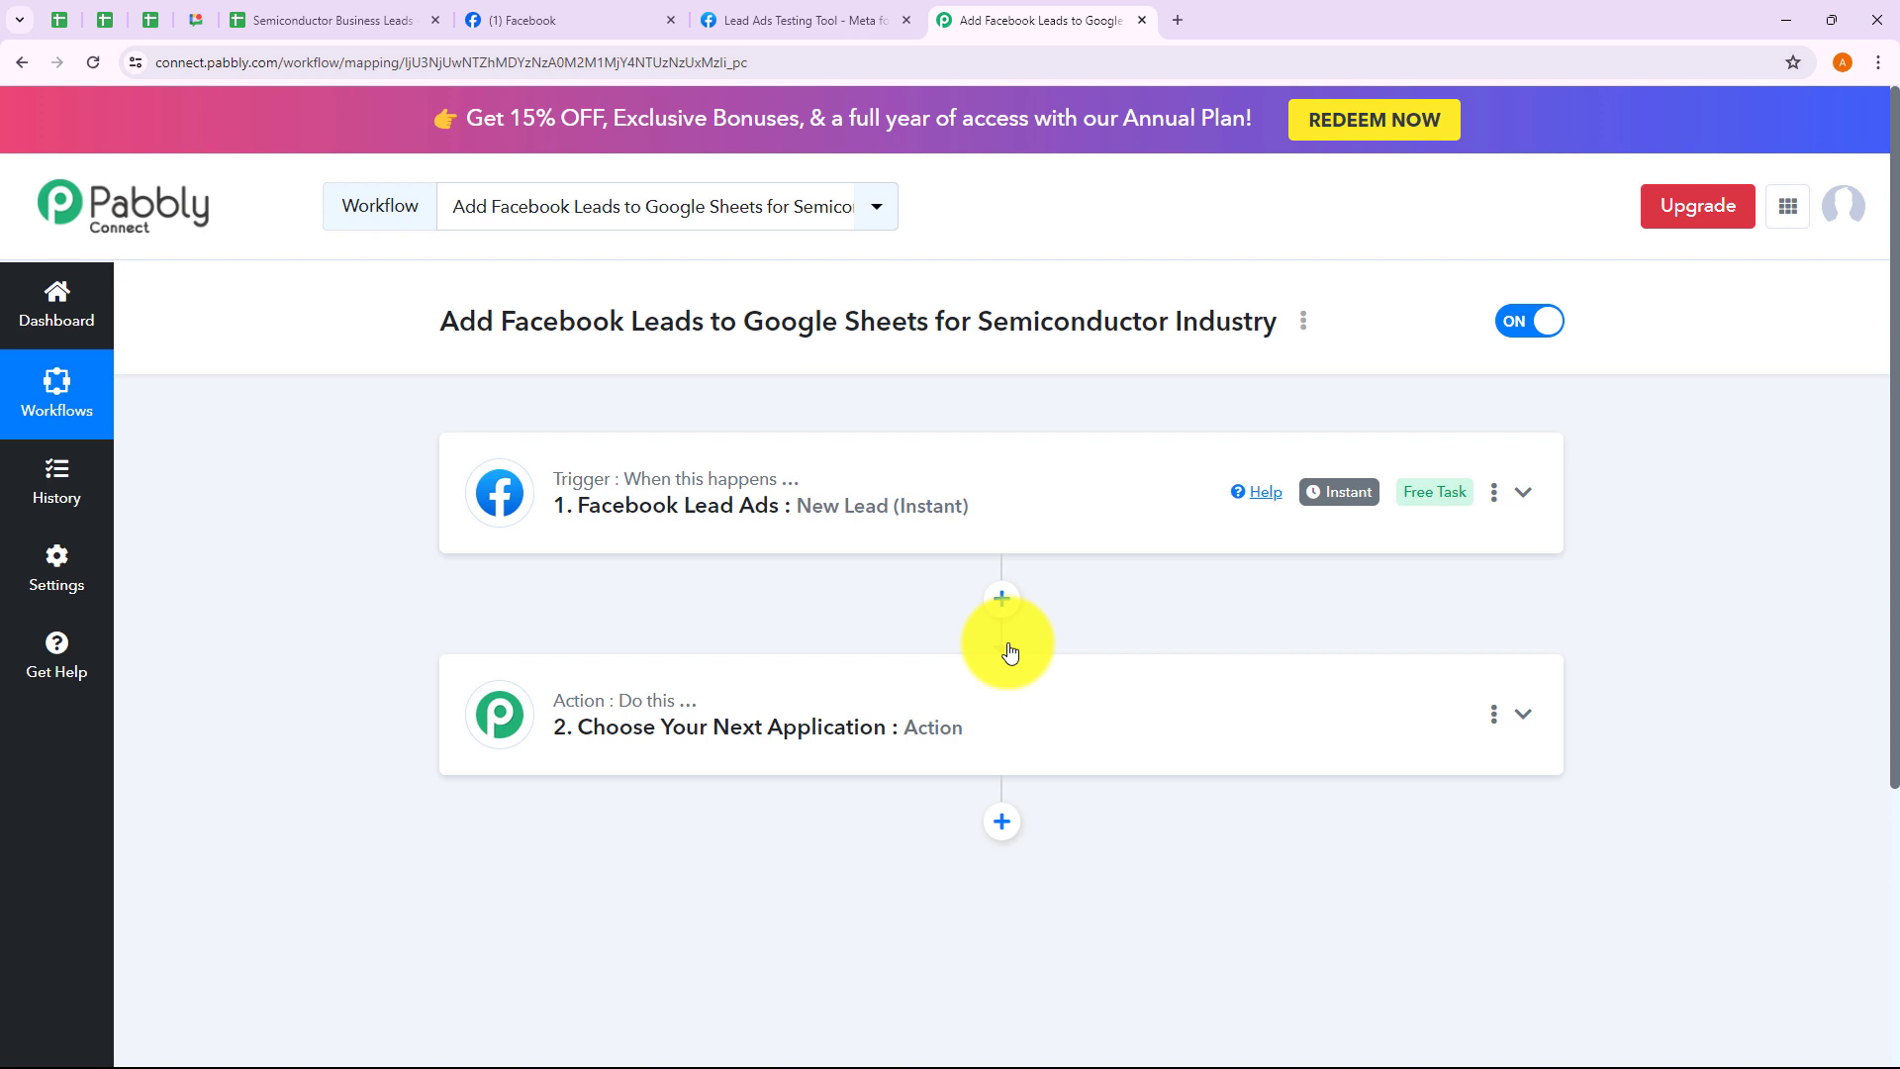
pyautogui.moveTo(514, 321); pyautogui.dragTo(1160, 390)
pyautogui.click(1160, 390)
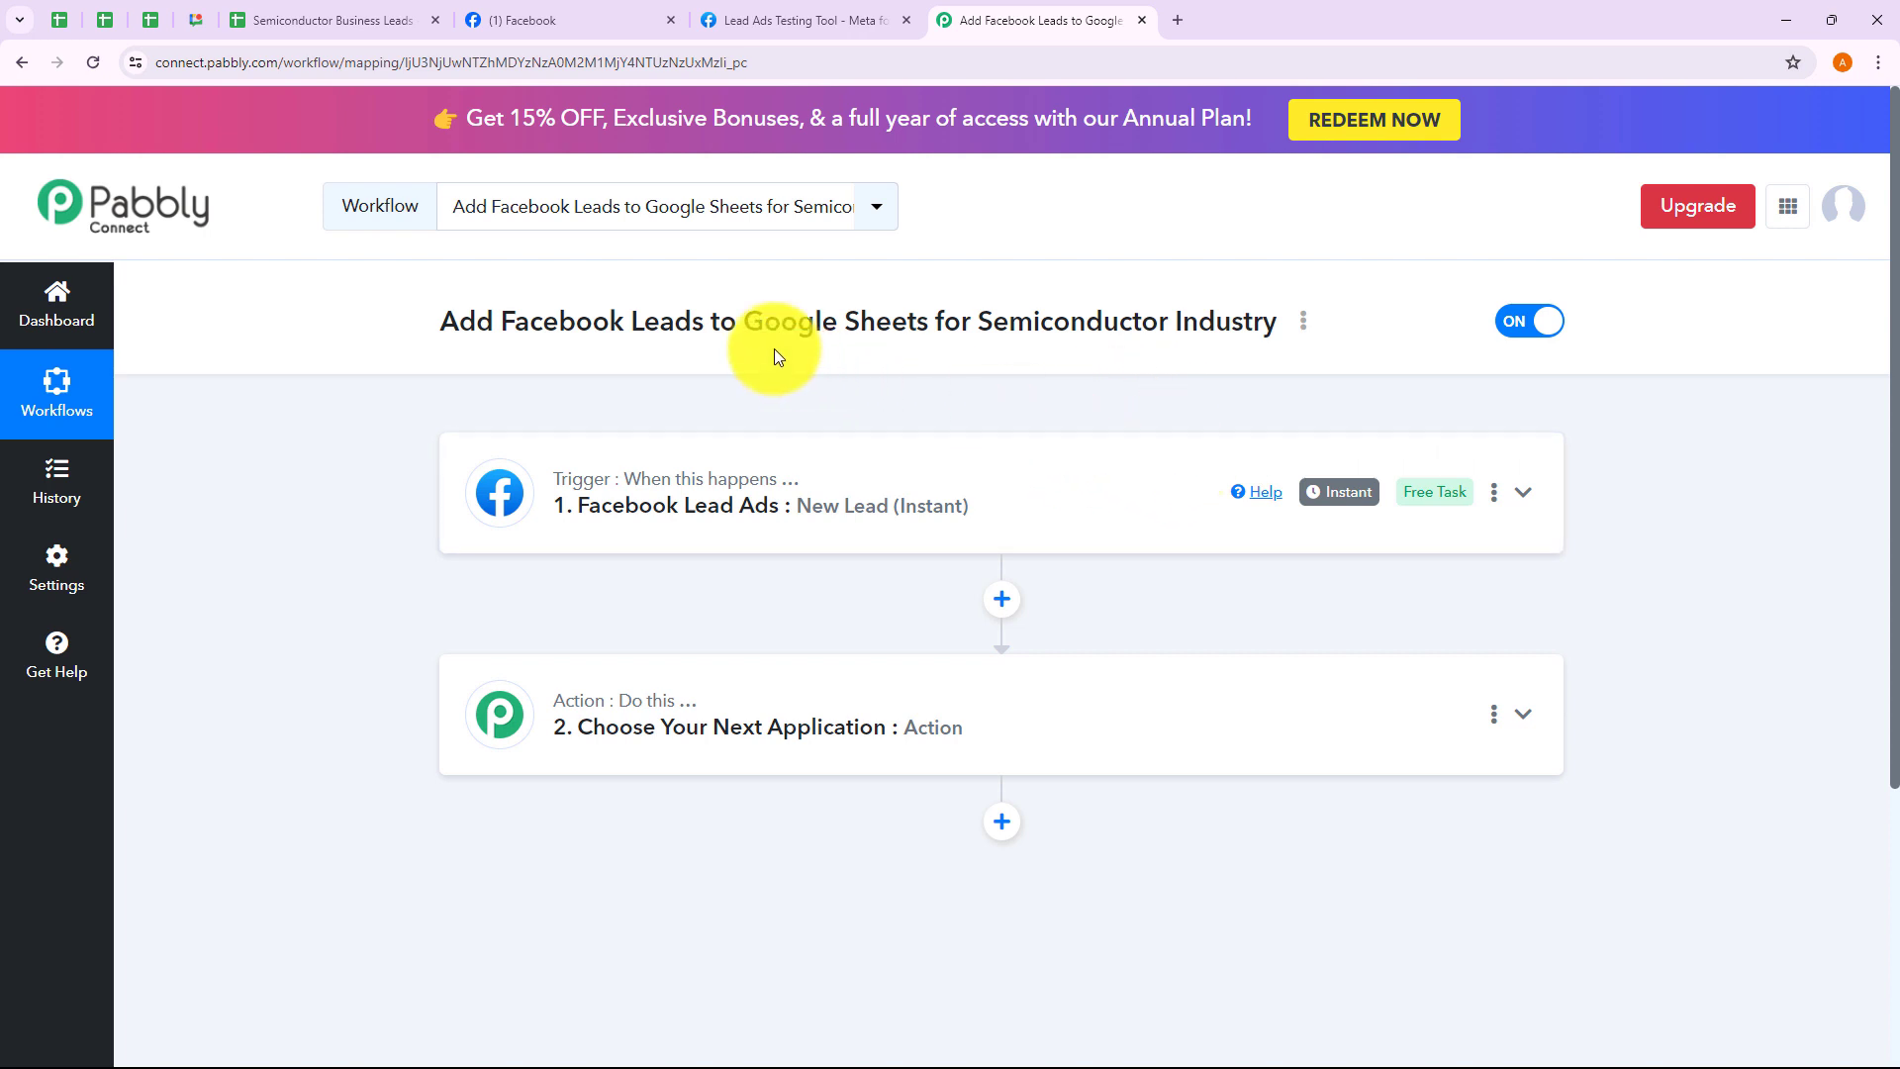
pyautogui.moveTo(764, 322); pyautogui.dragTo(989, 429)
pyautogui.click(988, 428)
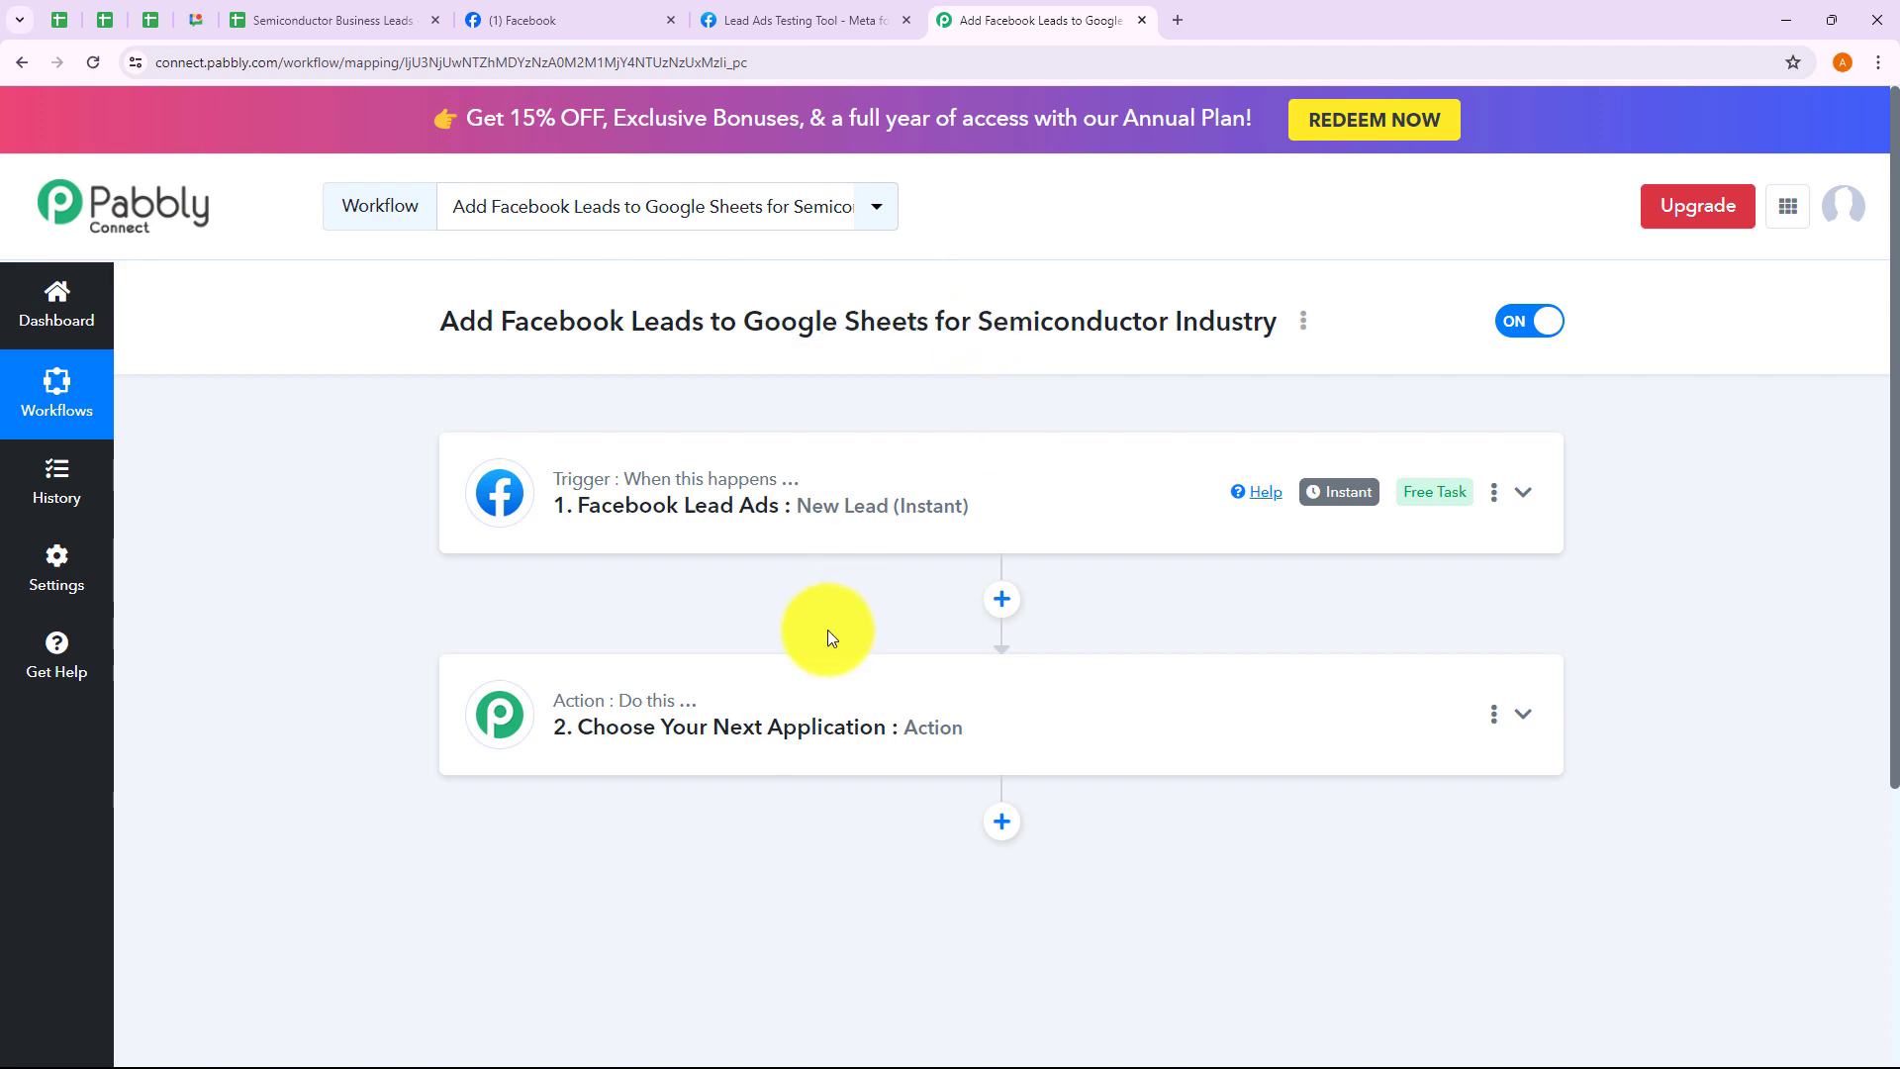
# Search 'Google She' in the action step and pick Google Sheets with the Add New Row event
pyautogui.click(809, 671)
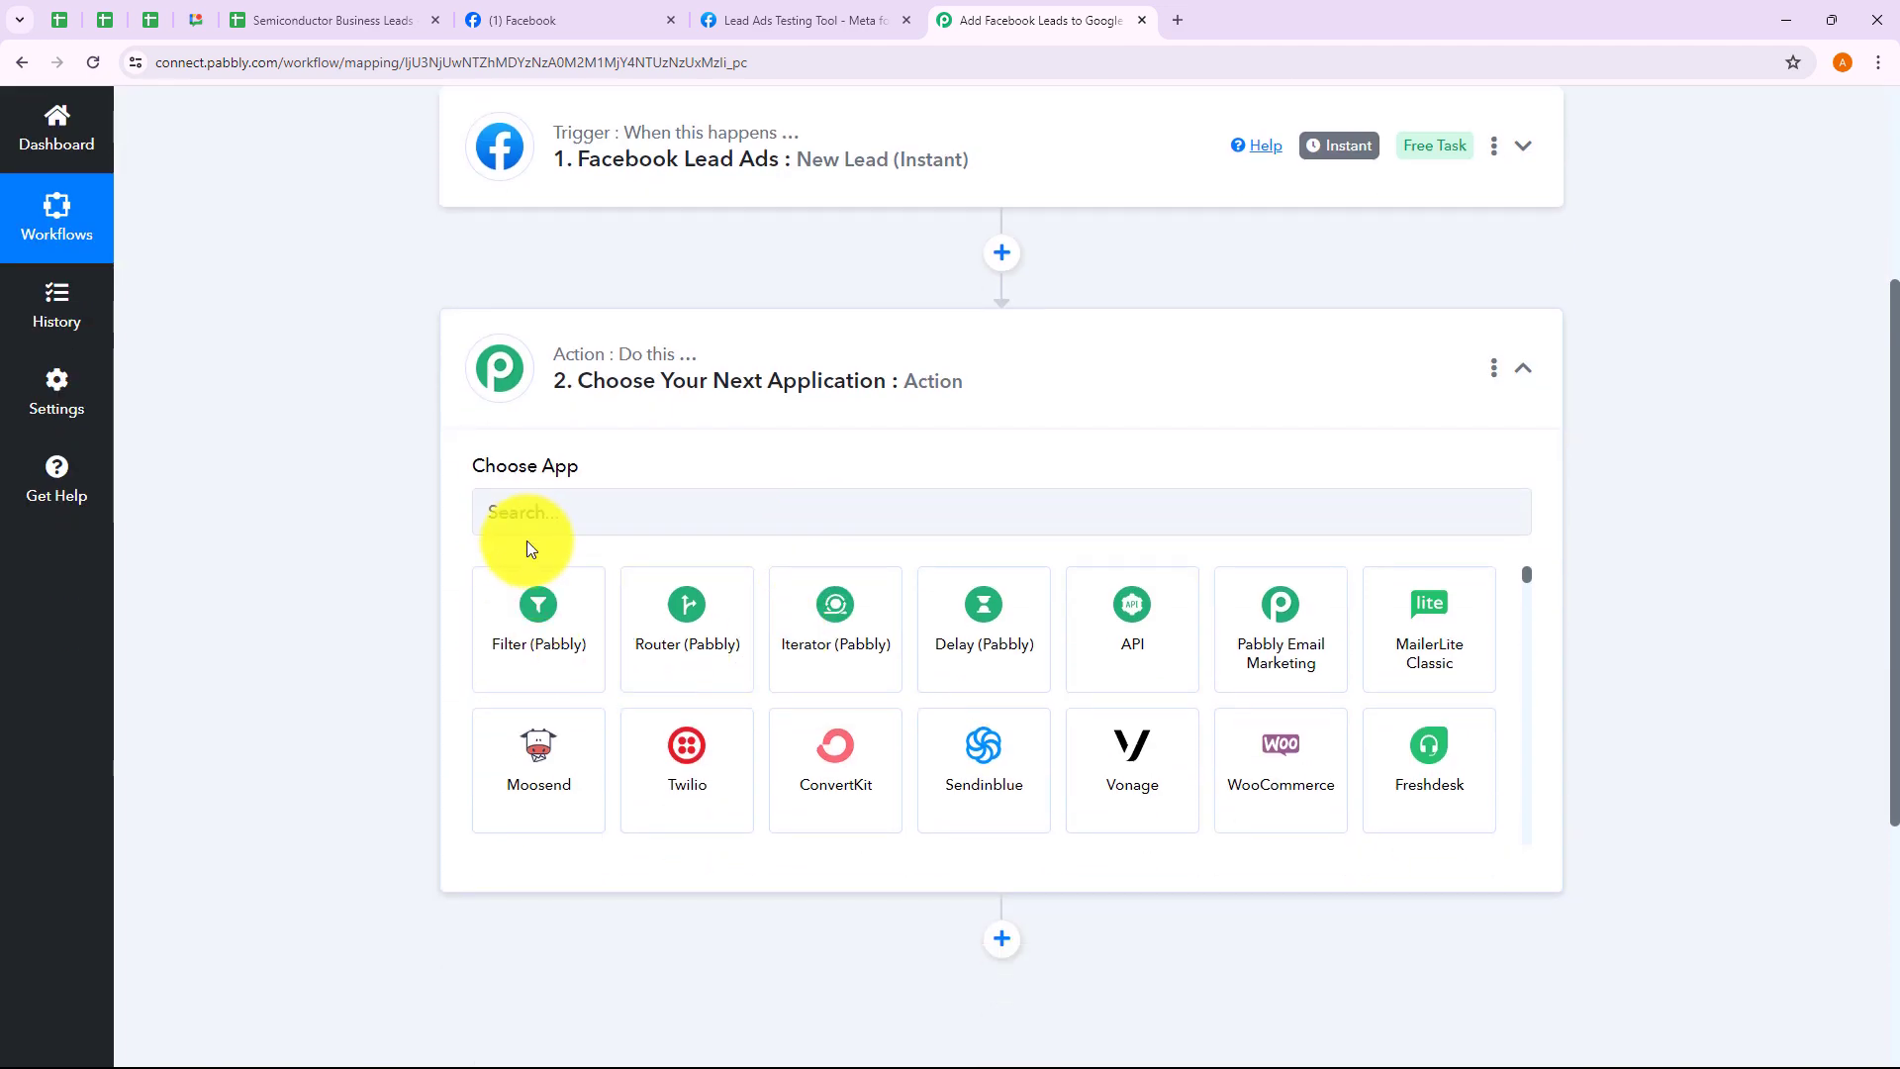
pyautogui.click(528, 520)
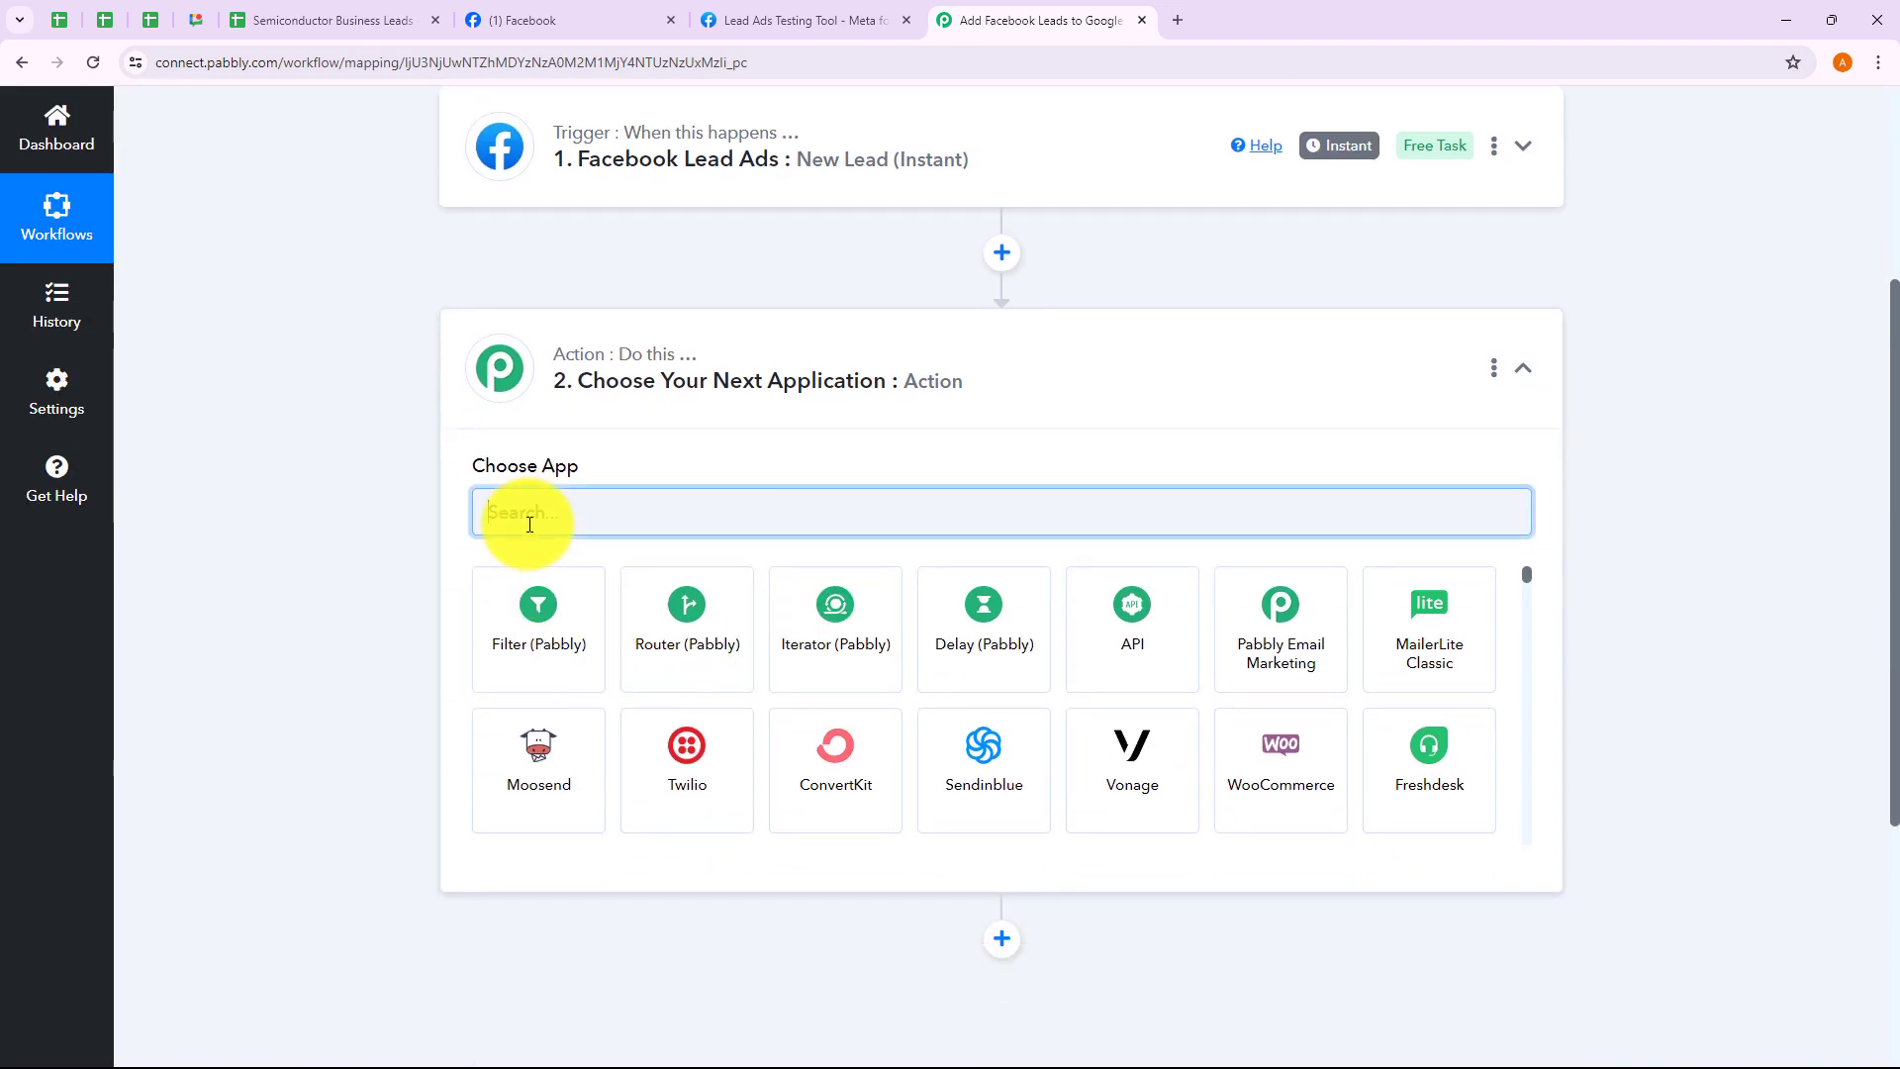
pyautogui.write('Go')
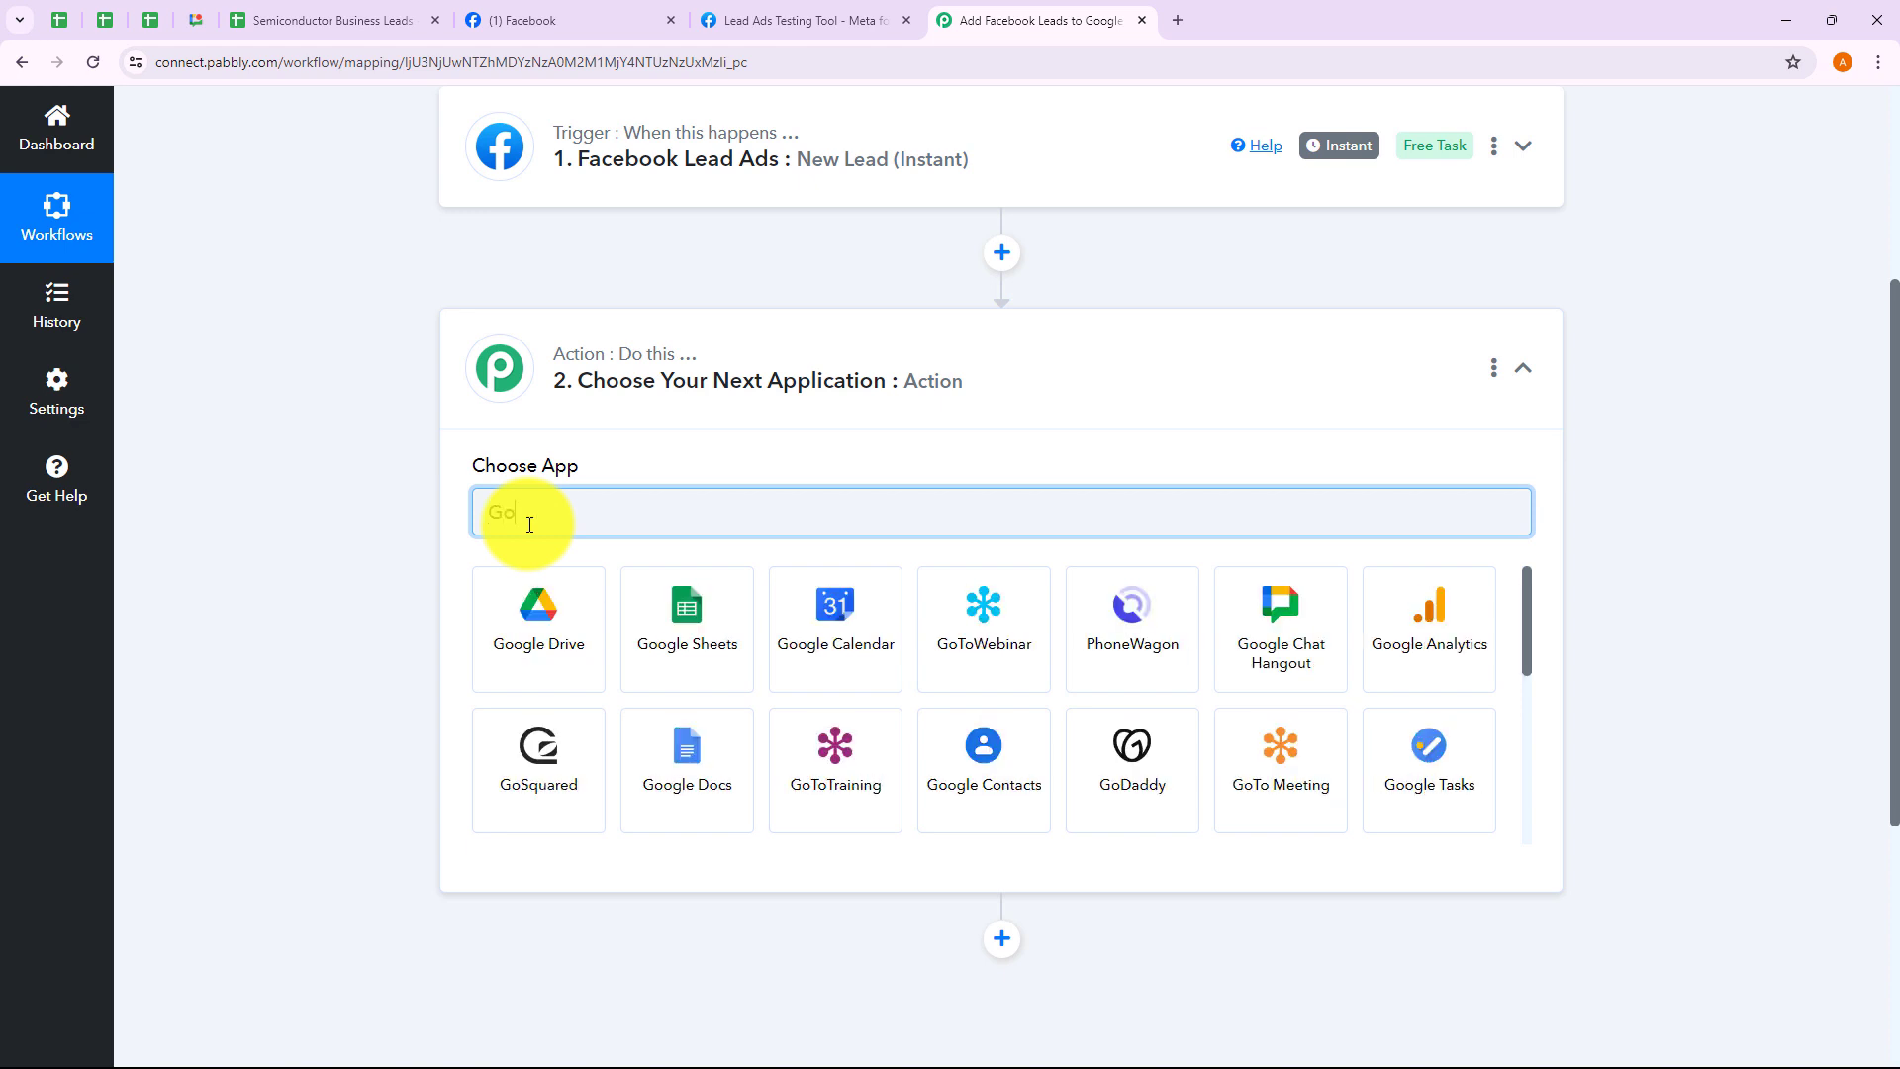
pyautogui.write('ogle Sheets')
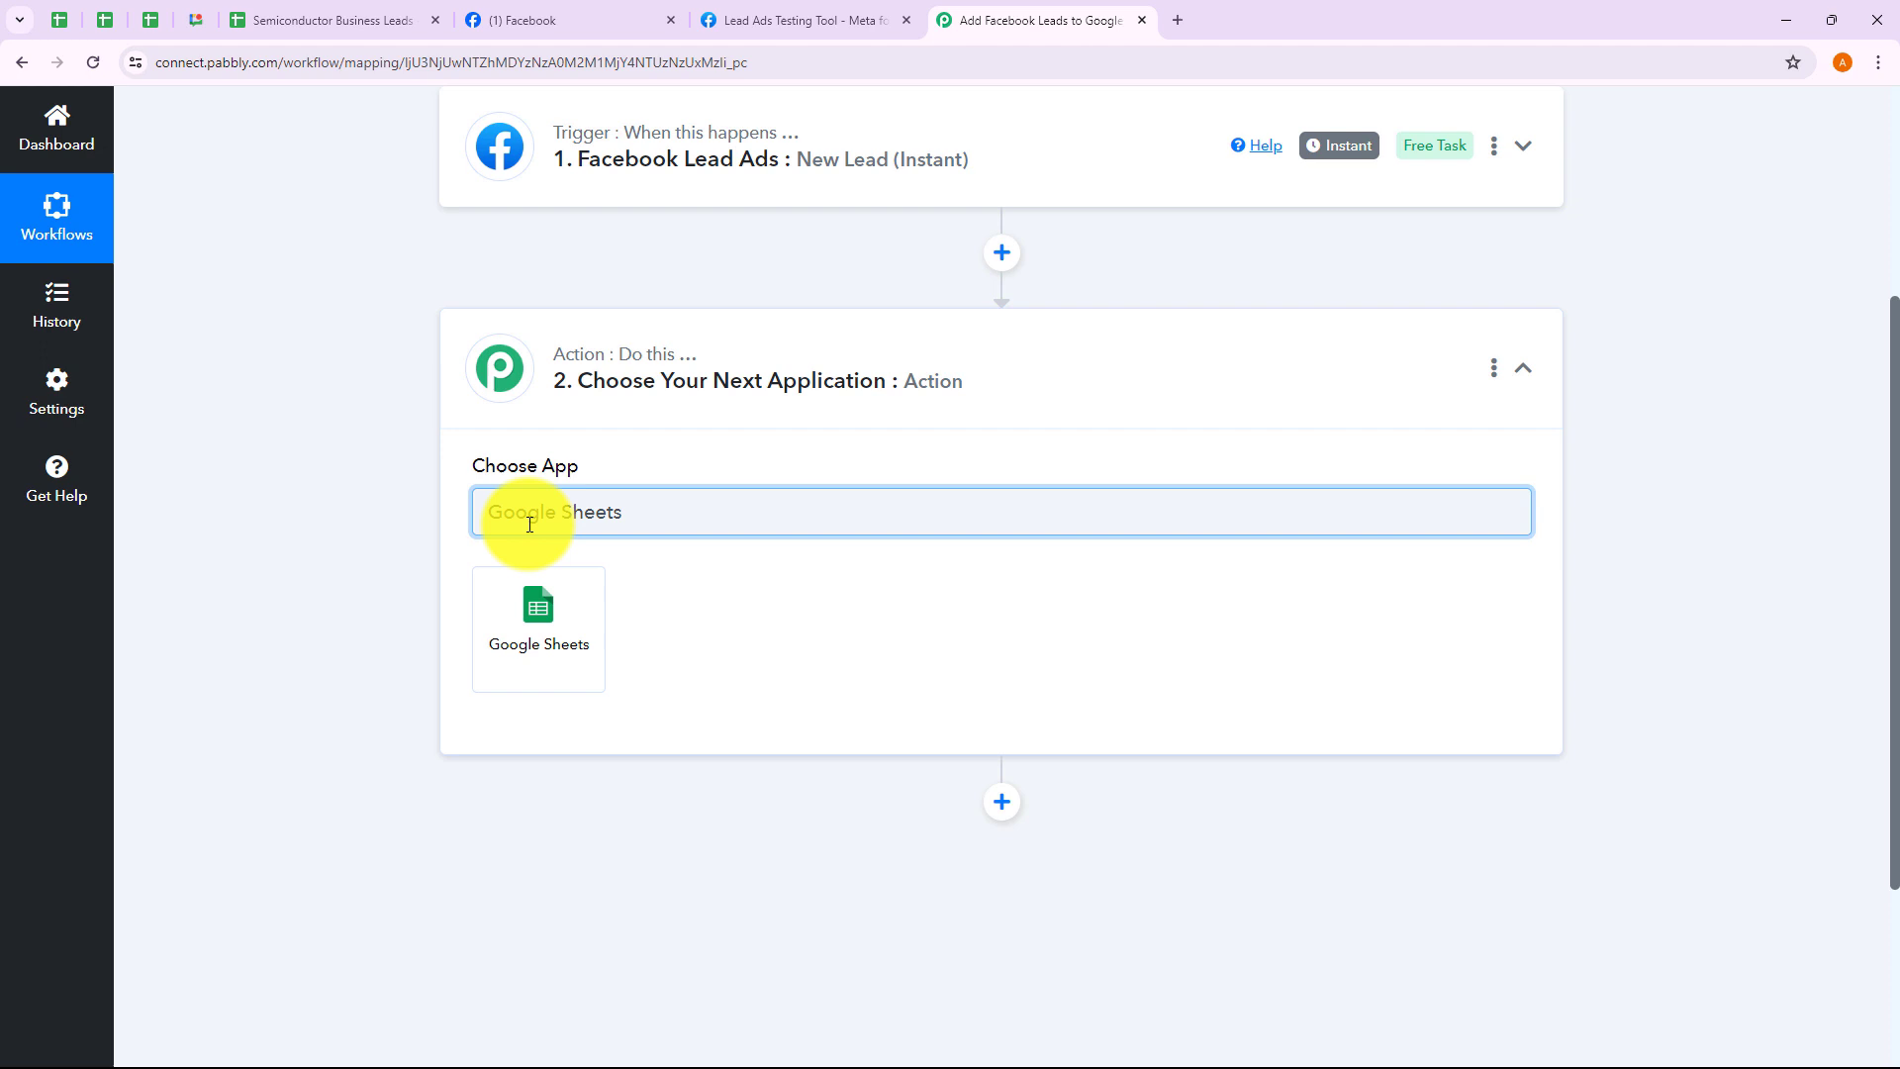
pyautogui.click(569, 655)
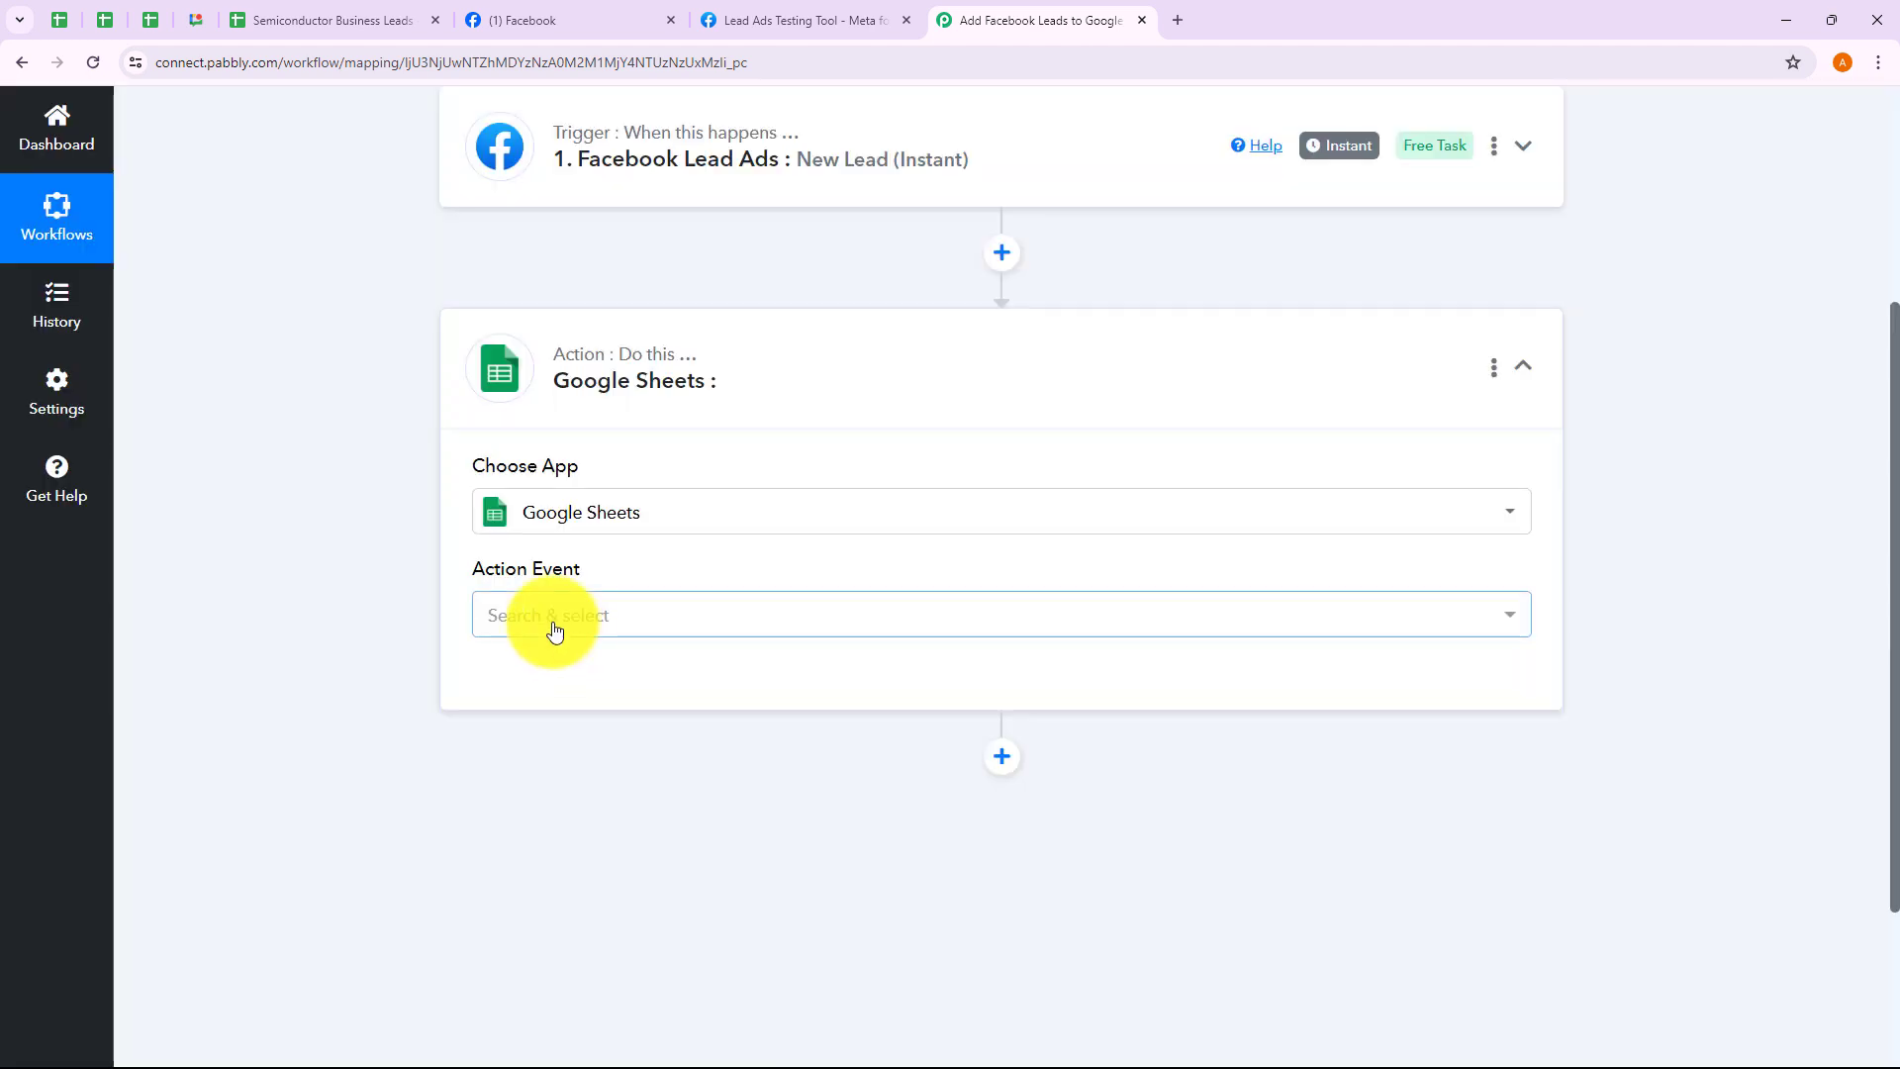
pyautogui.click(552, 625)
pyautogui.click(582, 287)
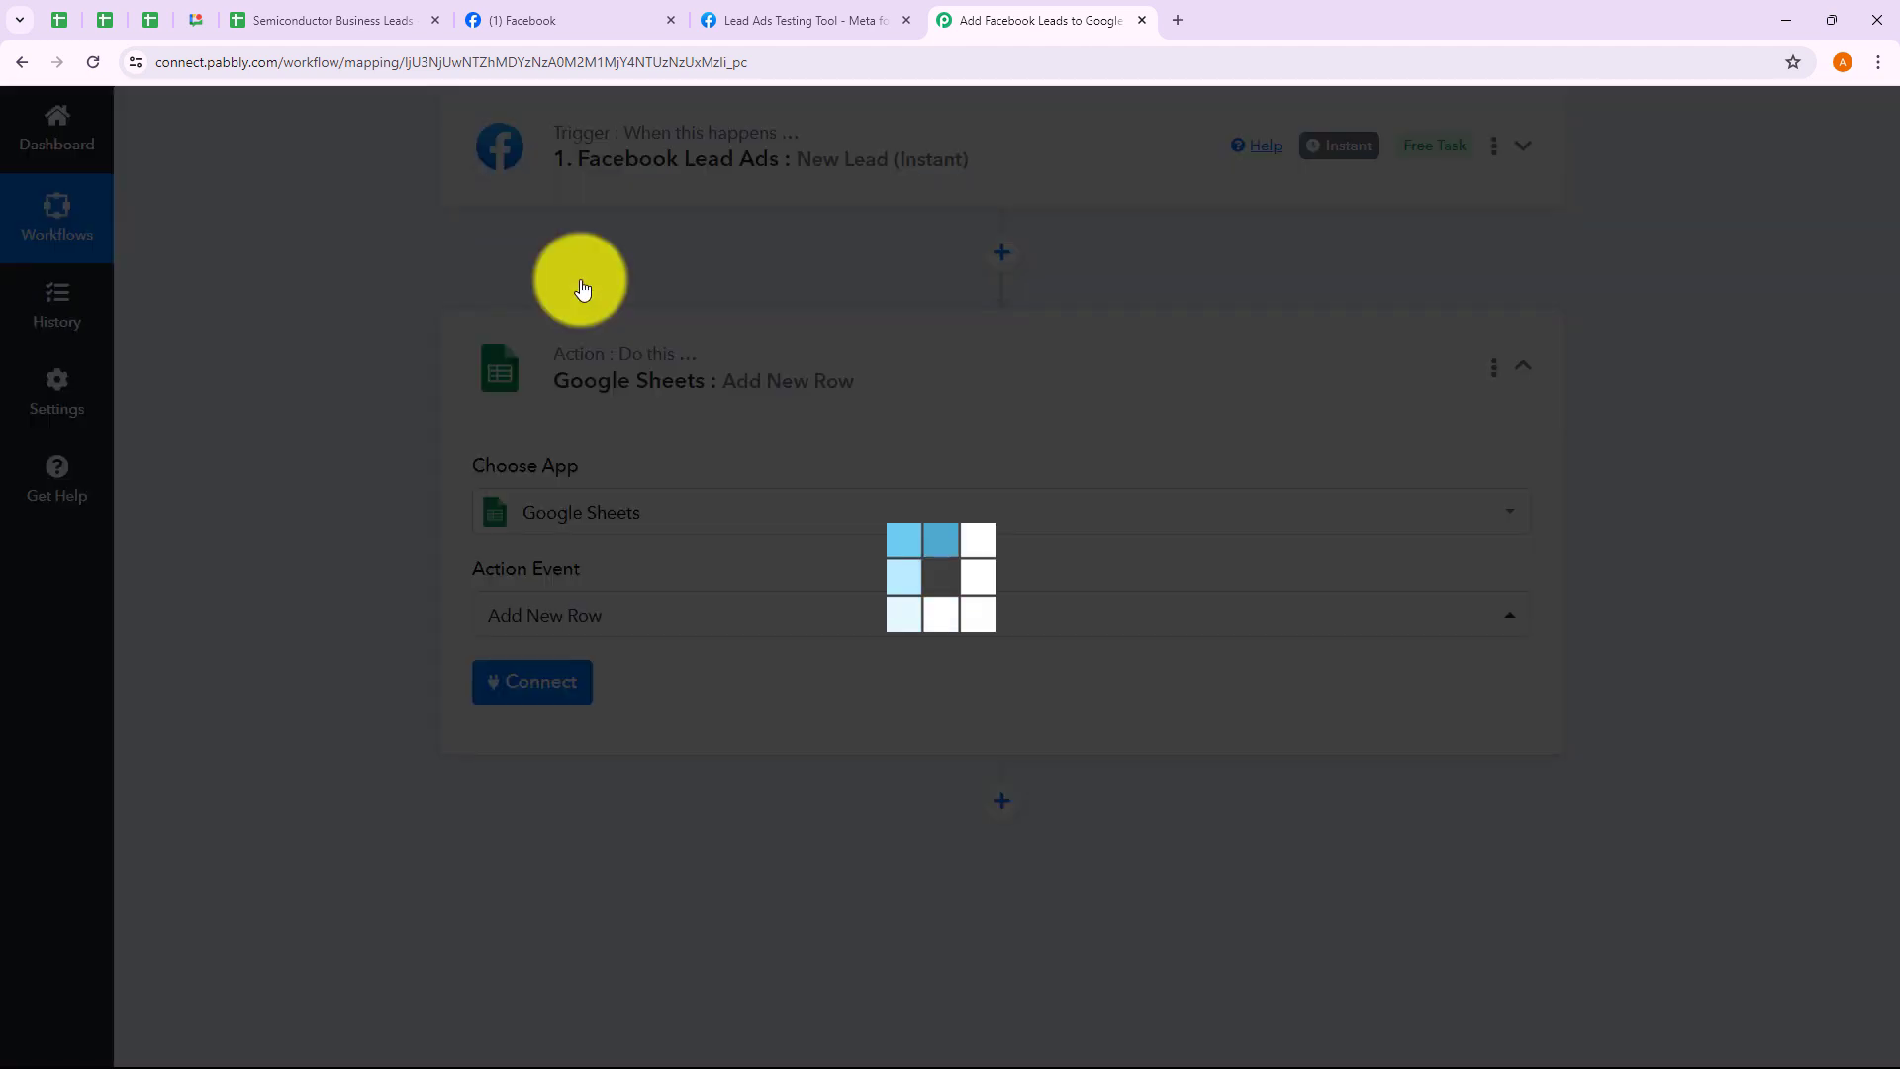
# Connect the action through the existing Google Sheets #39 connection and save it
pyautogui.click(525, 697)
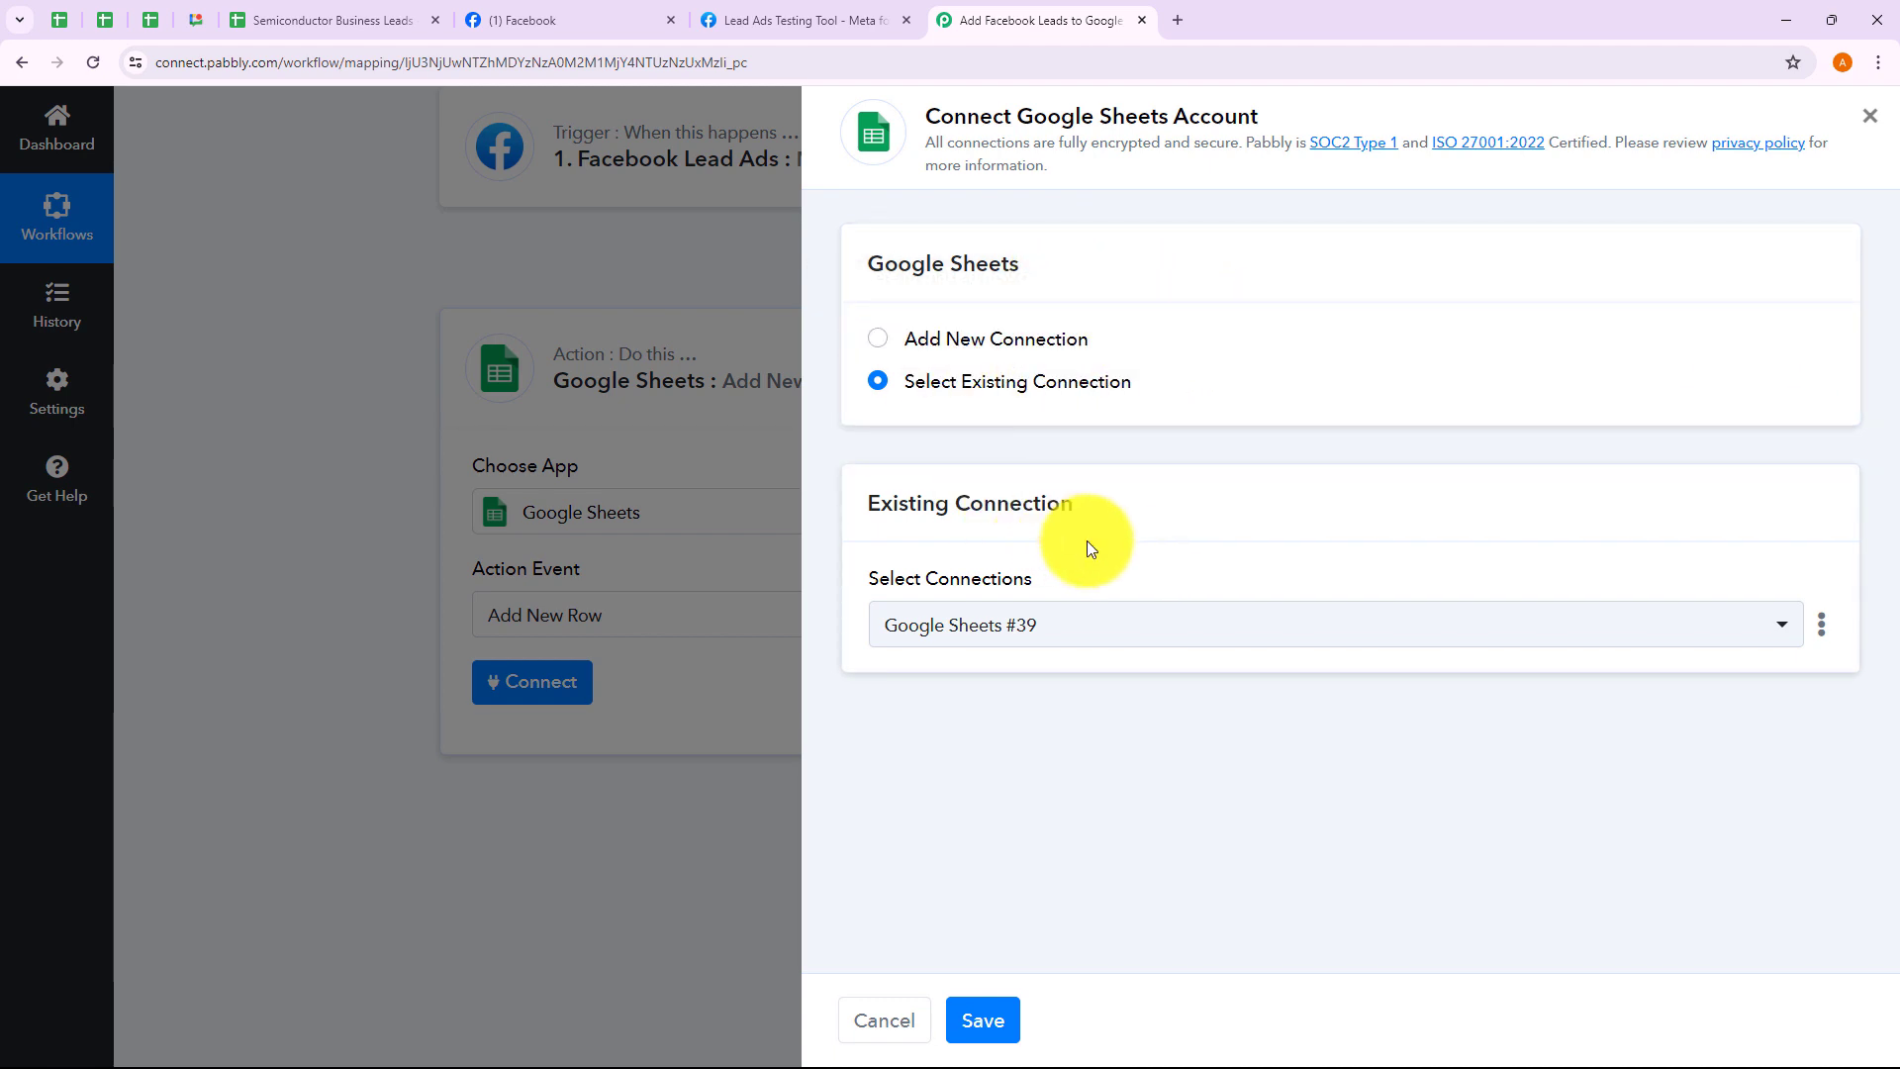
pyautogui.click(879, 339)
pyautogui.click(871, 384)
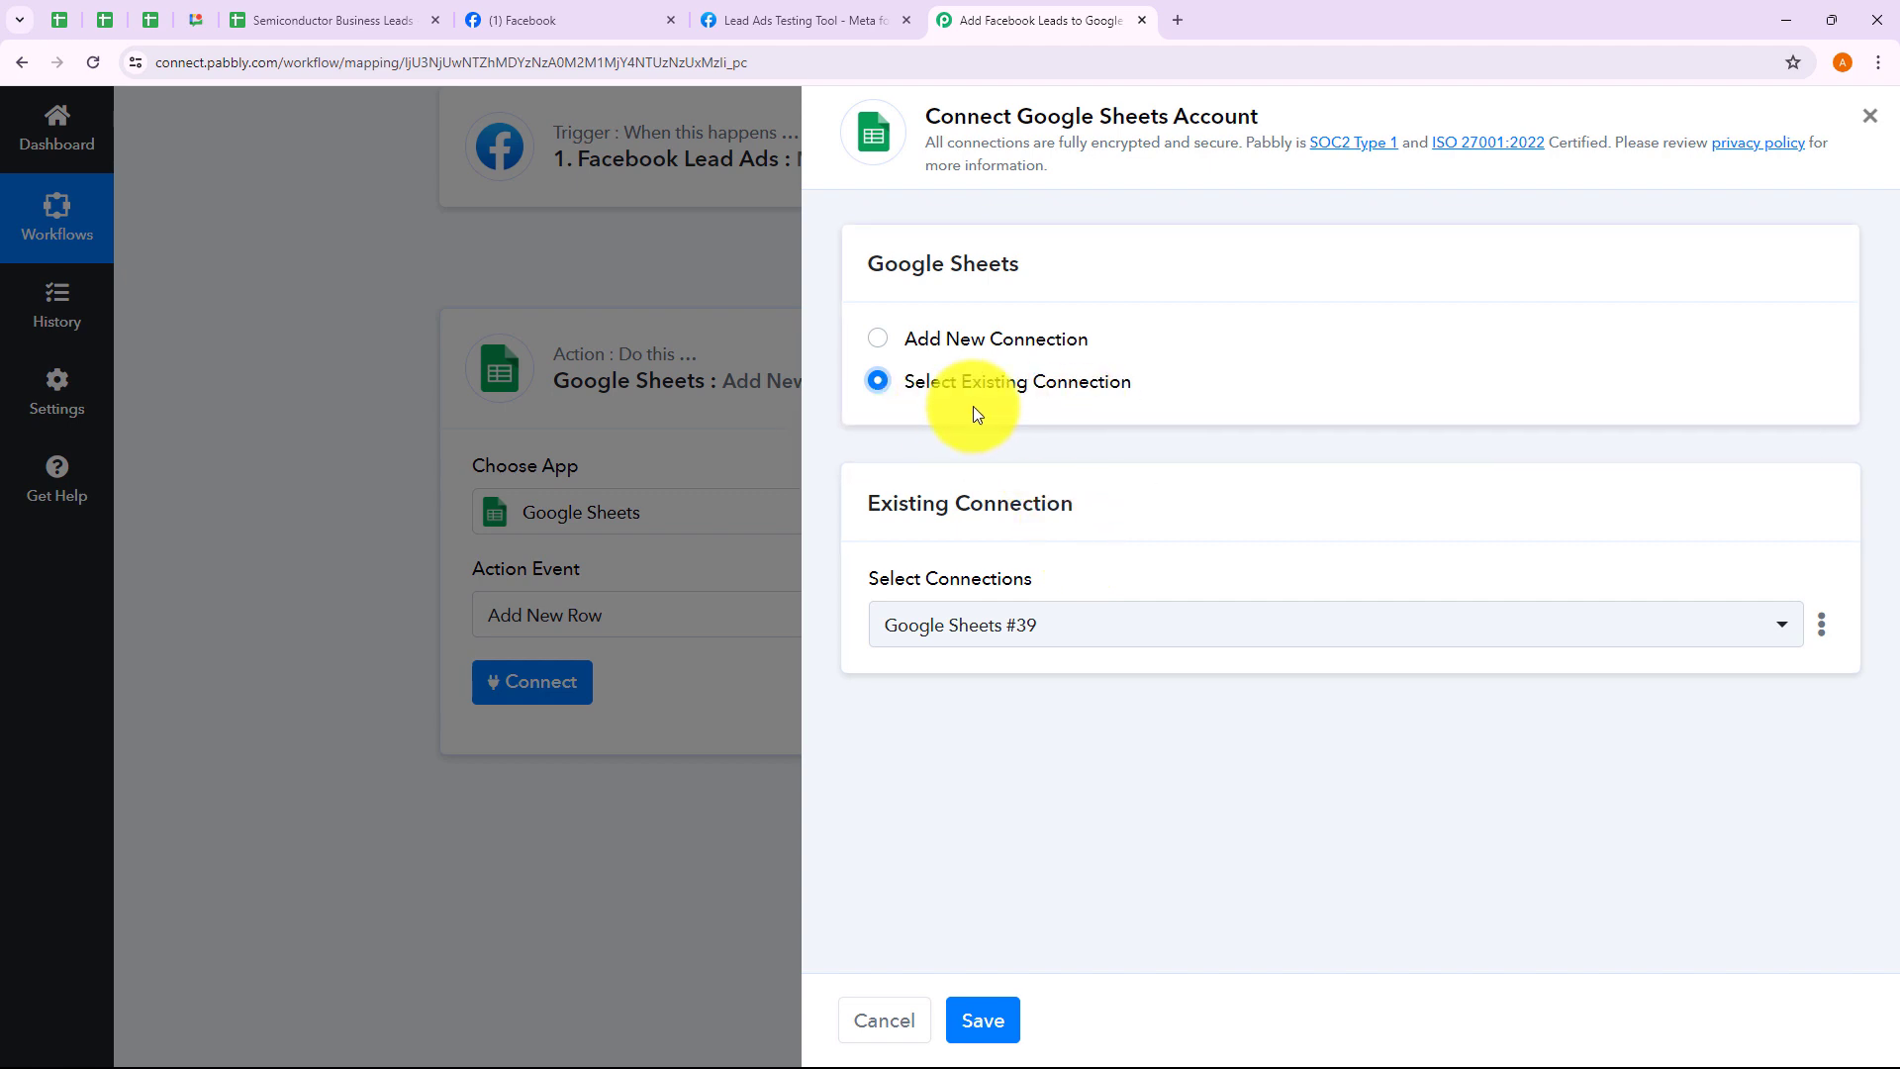
pyautogui.click(1024, 623)
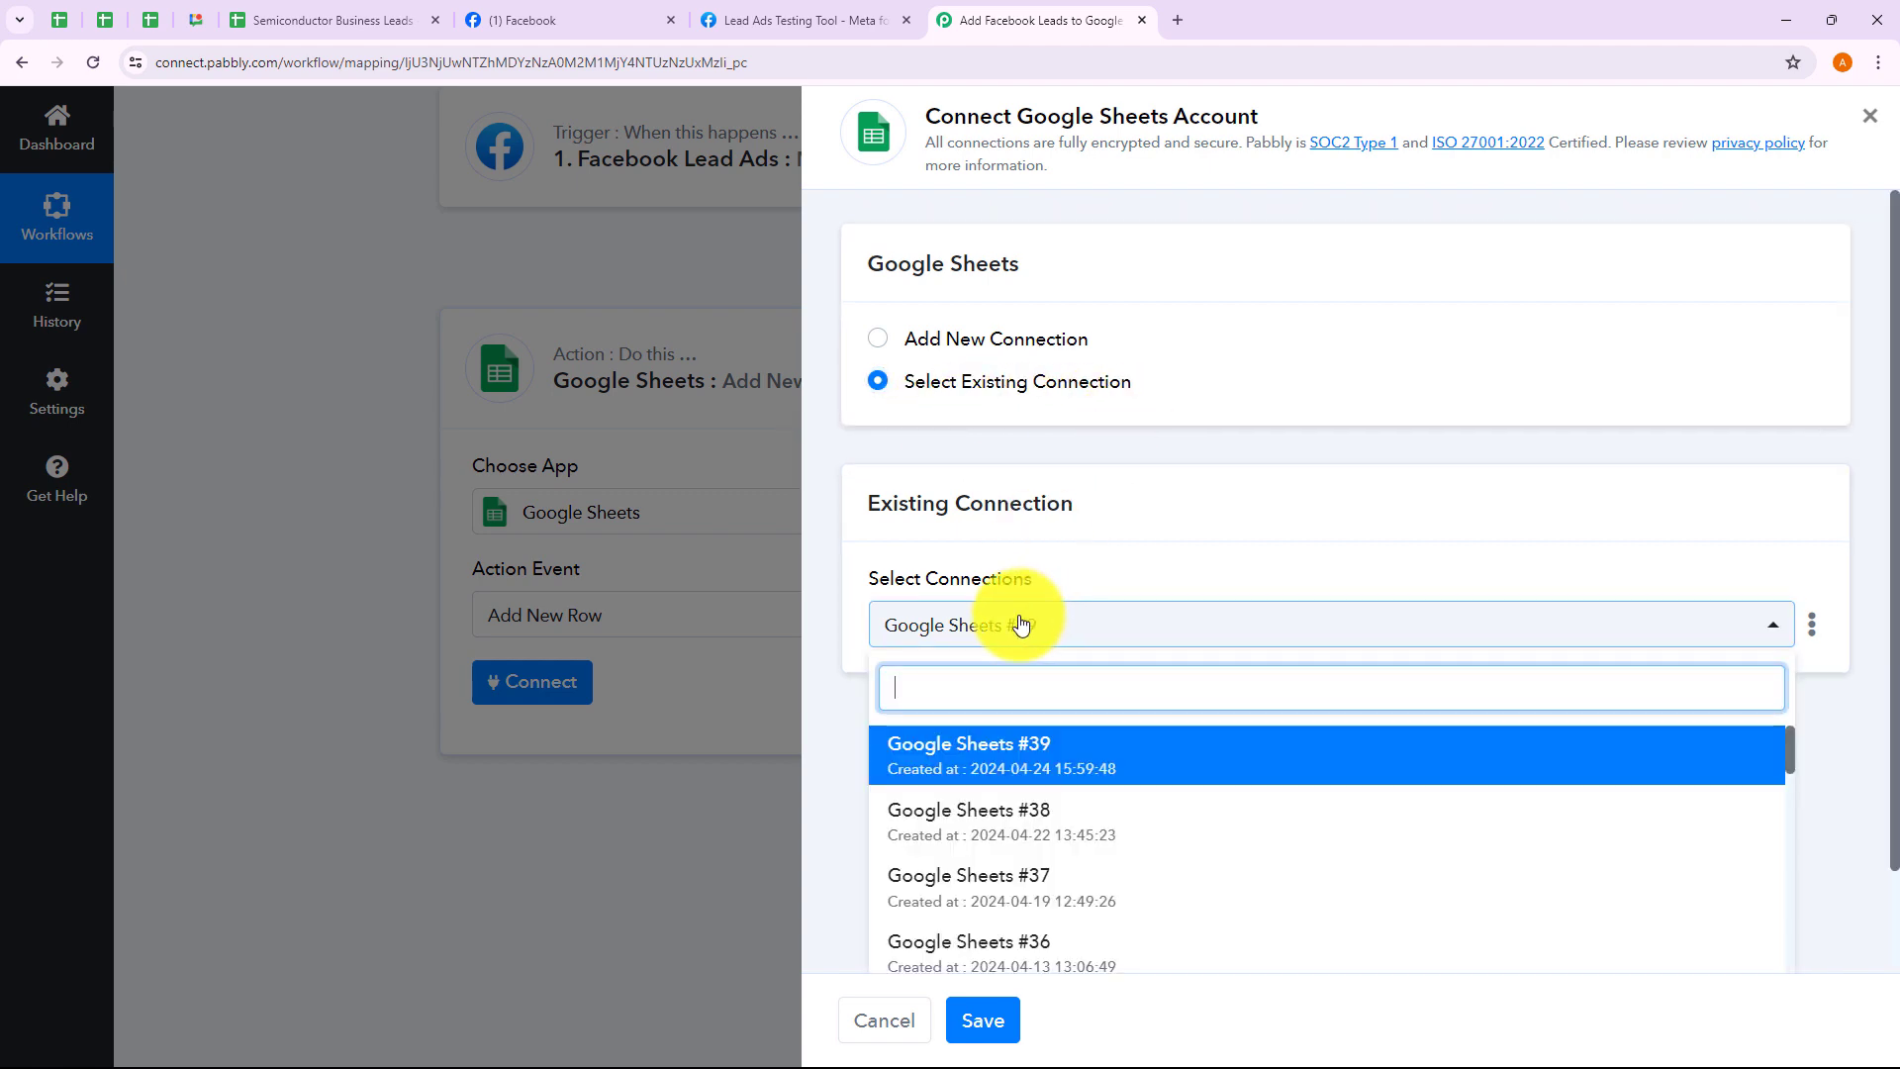
pyautogui.click(884, 760)
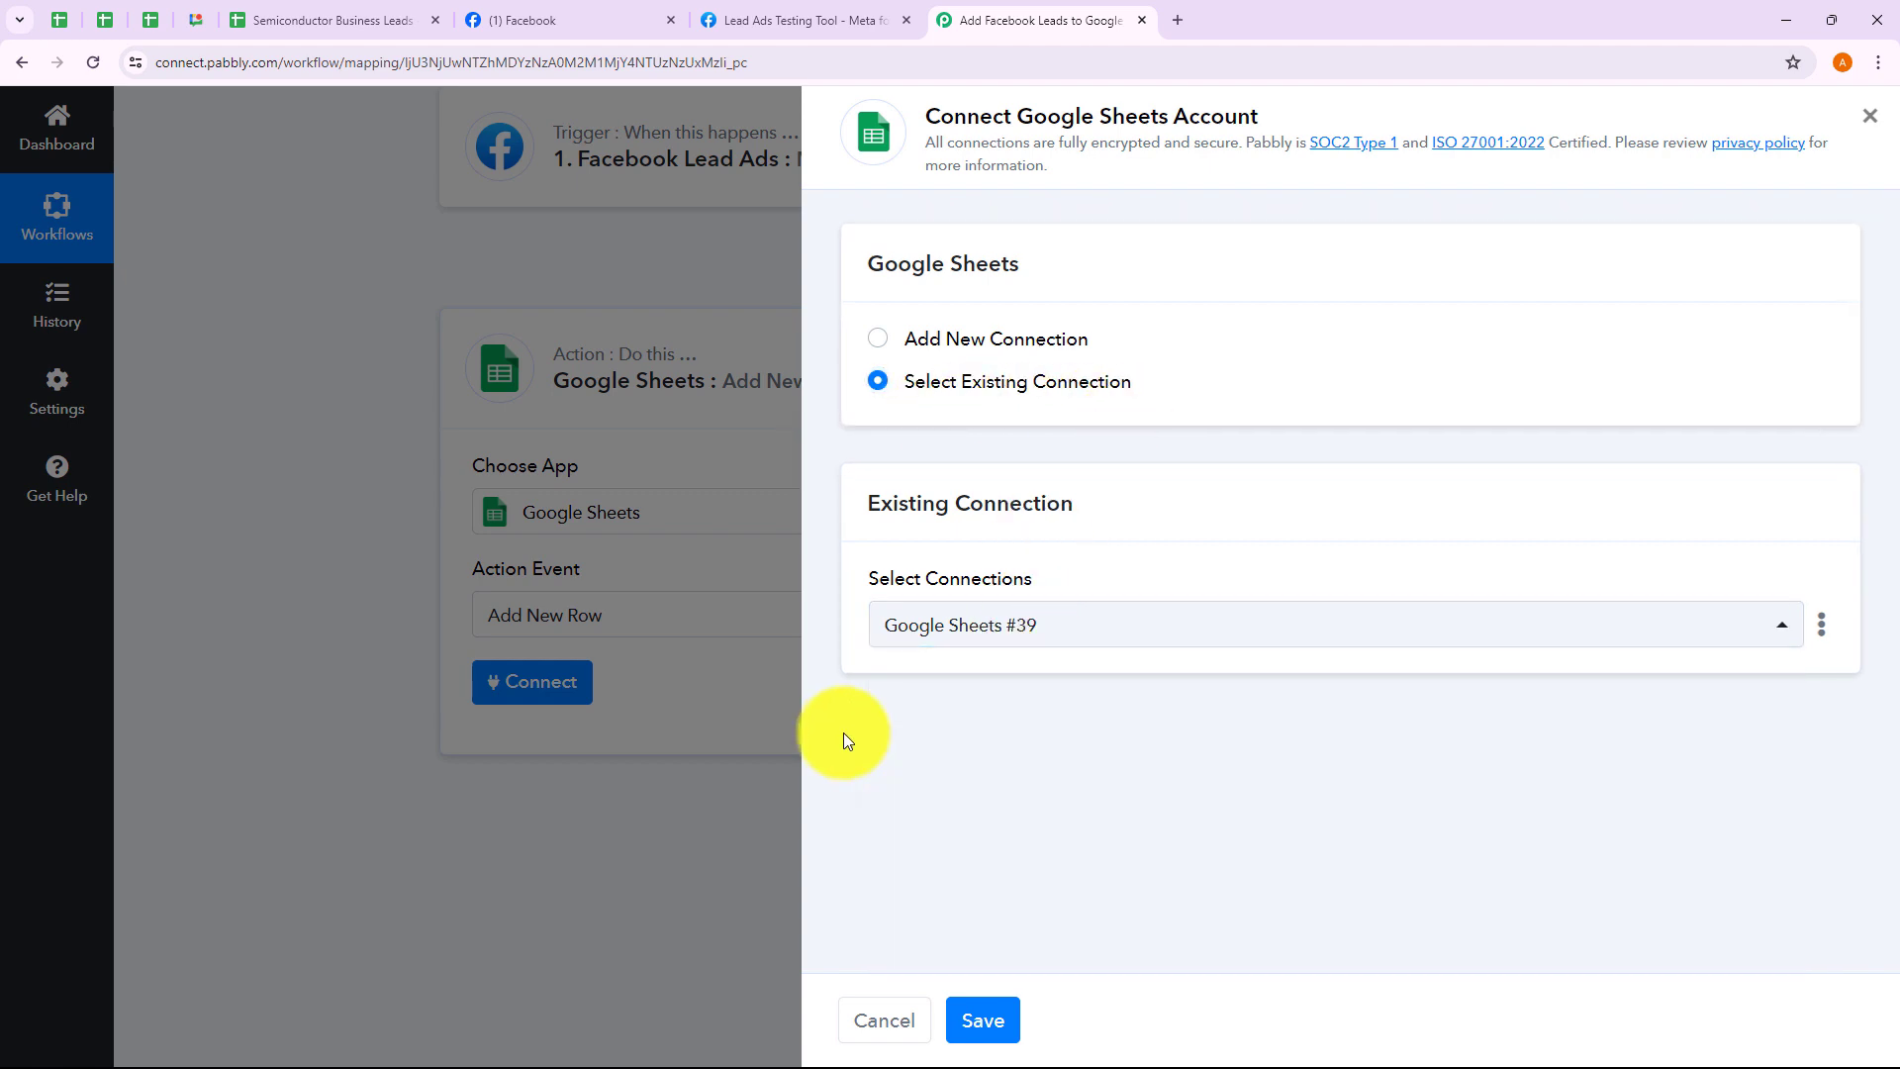
pyautogui.click(877, 339)
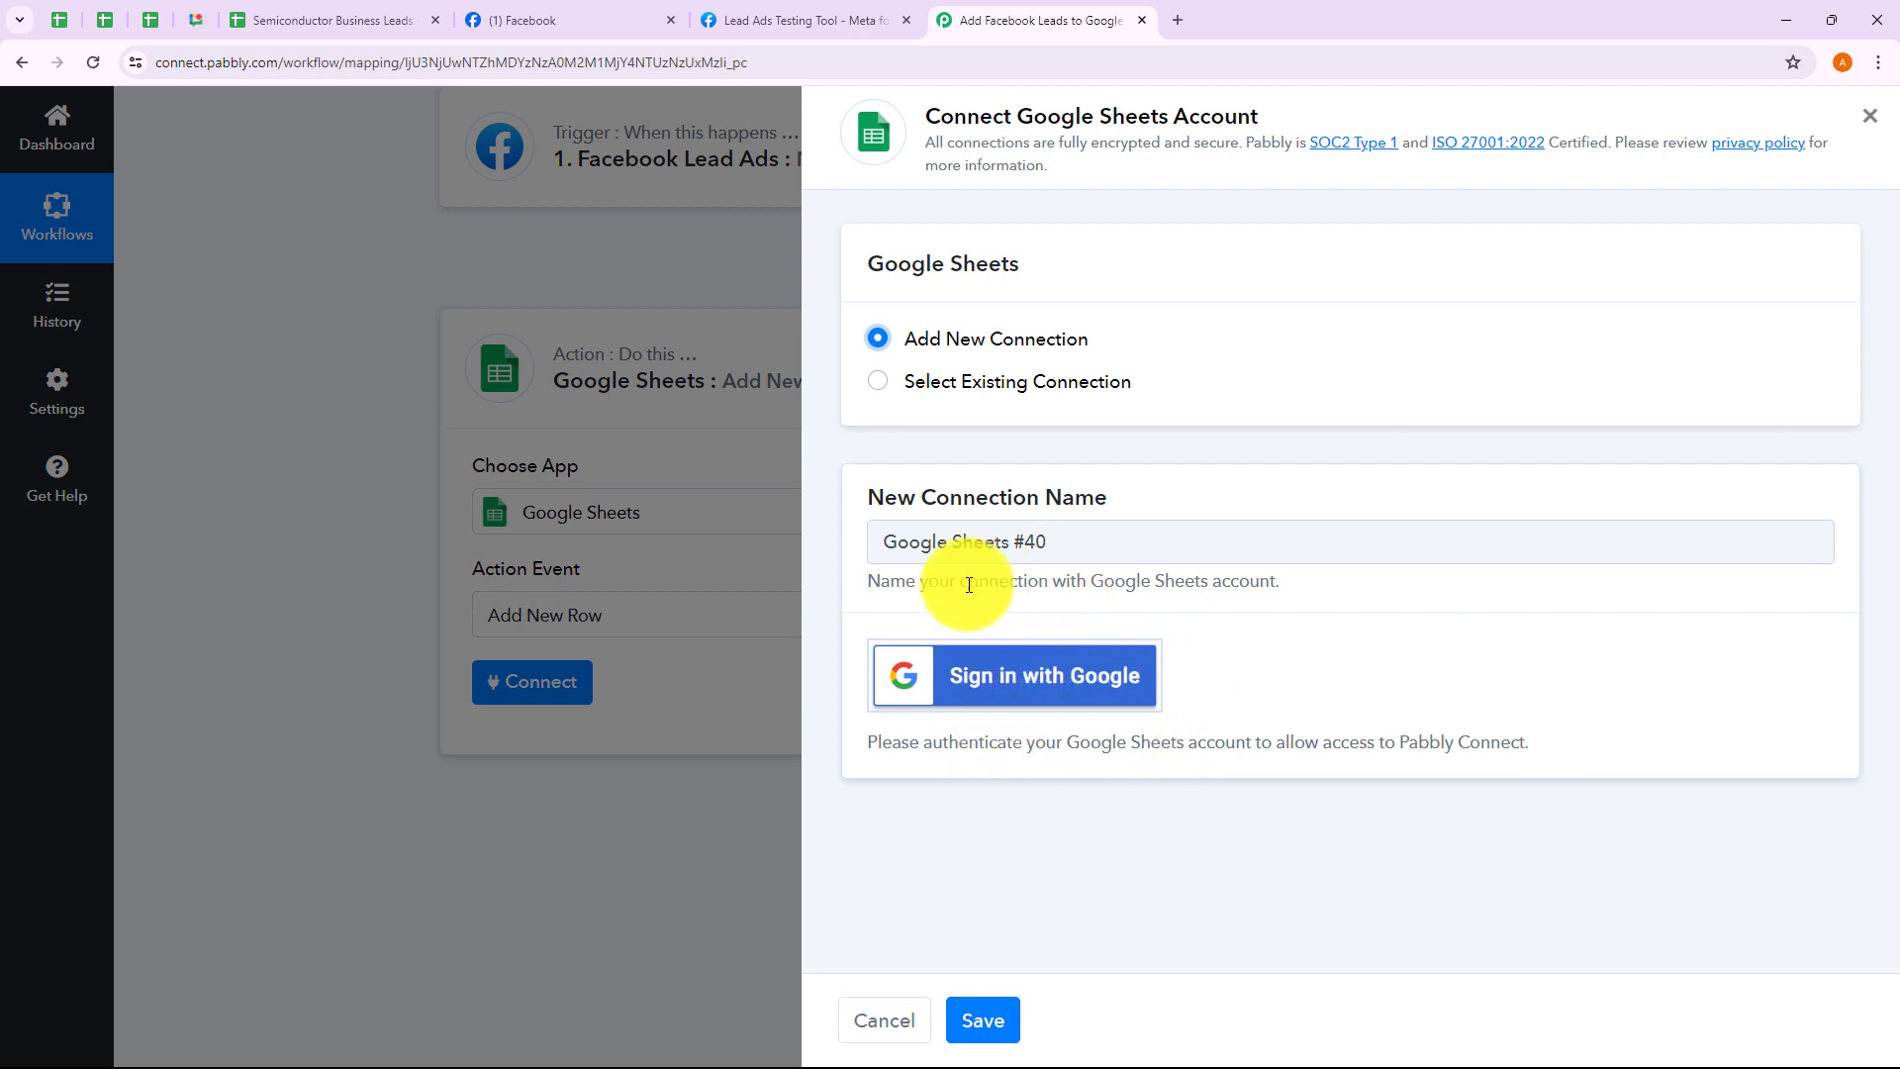
pyautogui.click(880, 385)
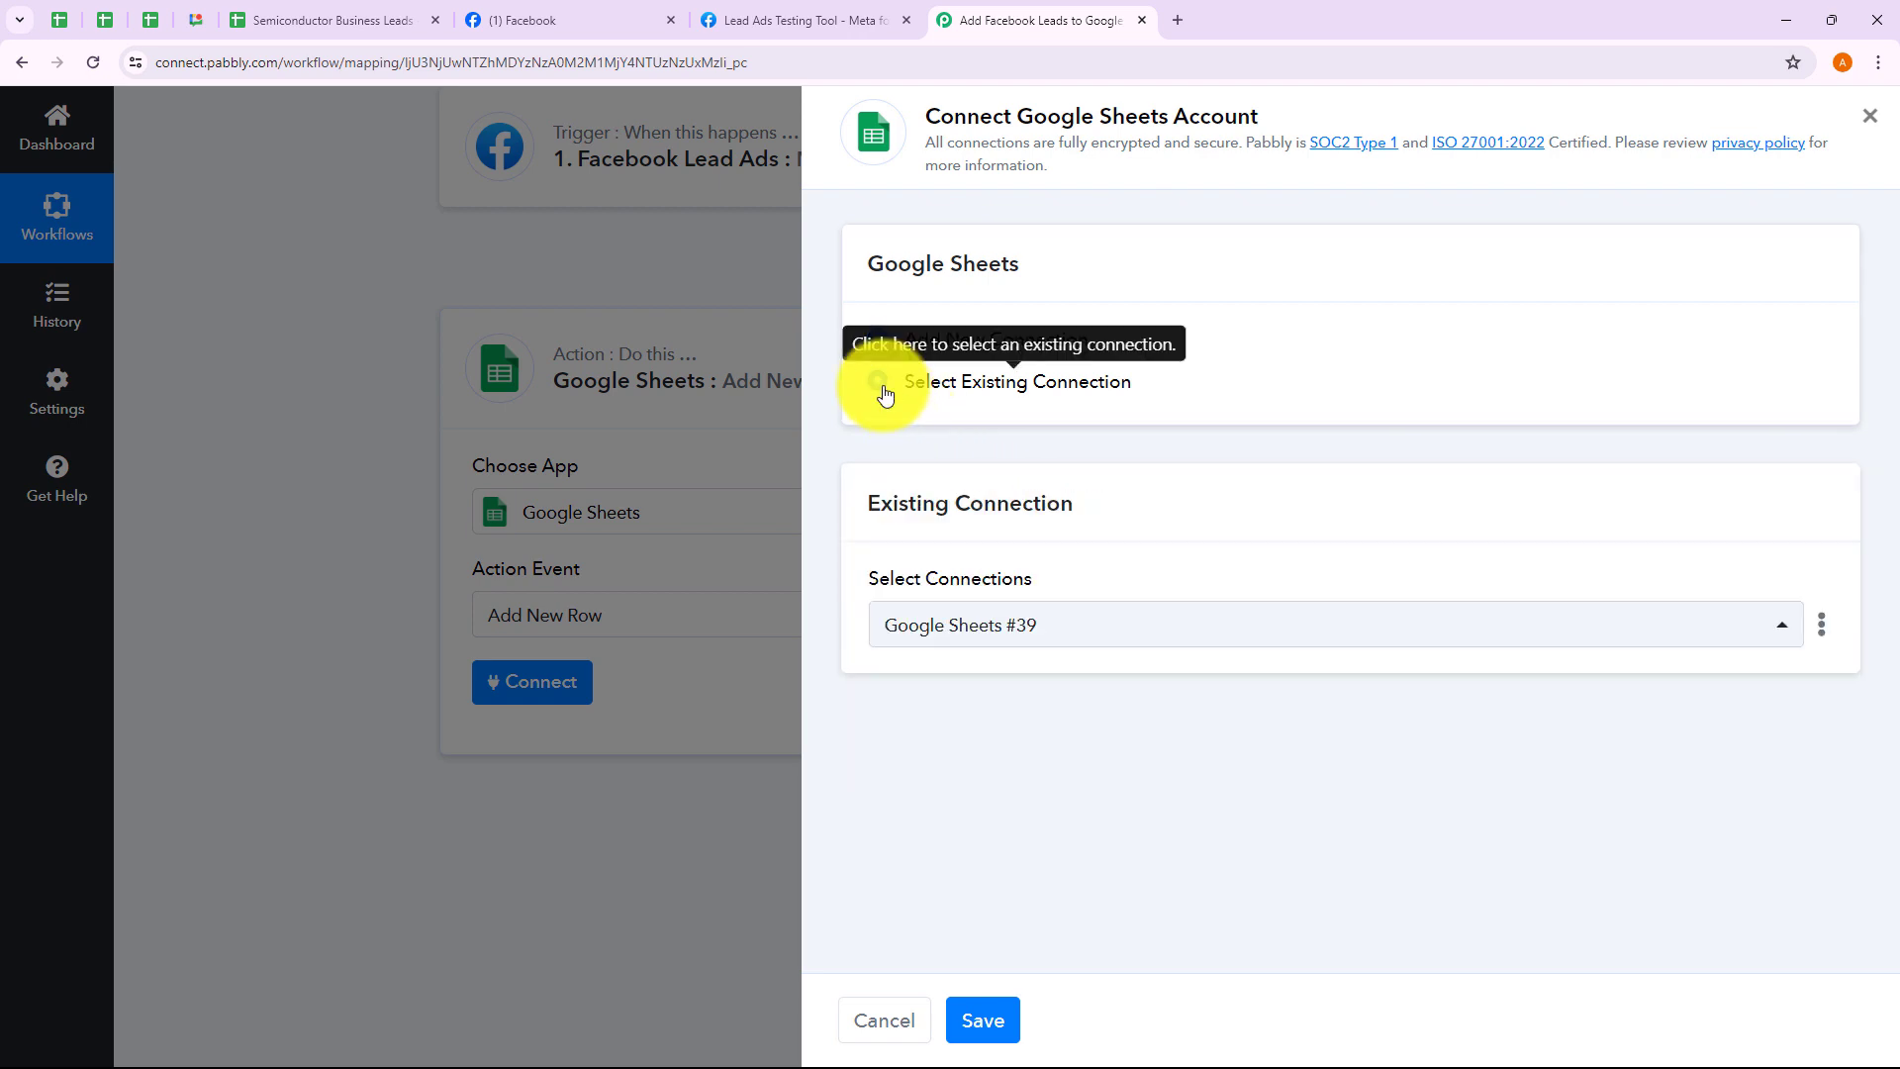
pyautogui.click(990, 1019)
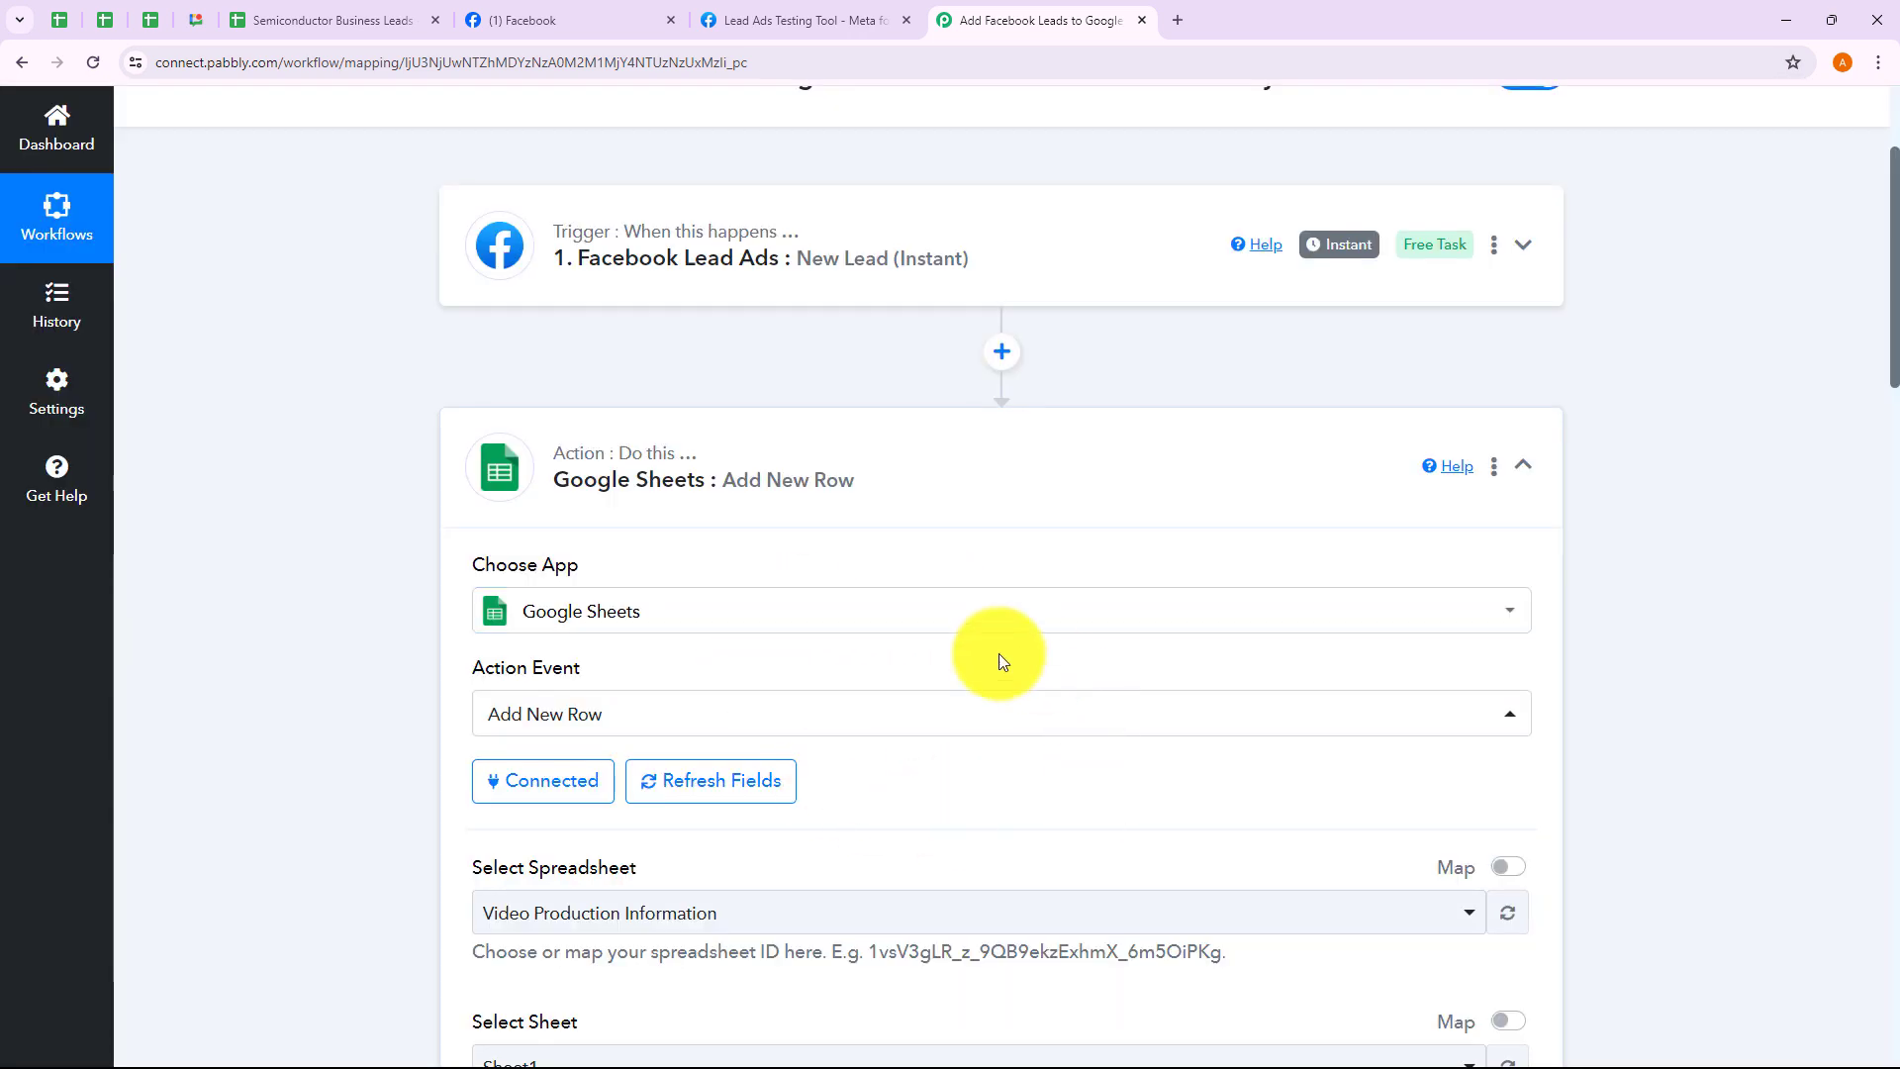
# Select Semiconductor Business Leads as the target spreadsheet, keeping Sheet1
pyautogui.scroll(-2, 958, 776)
pyautogui.scroll(-2, 958, 784)
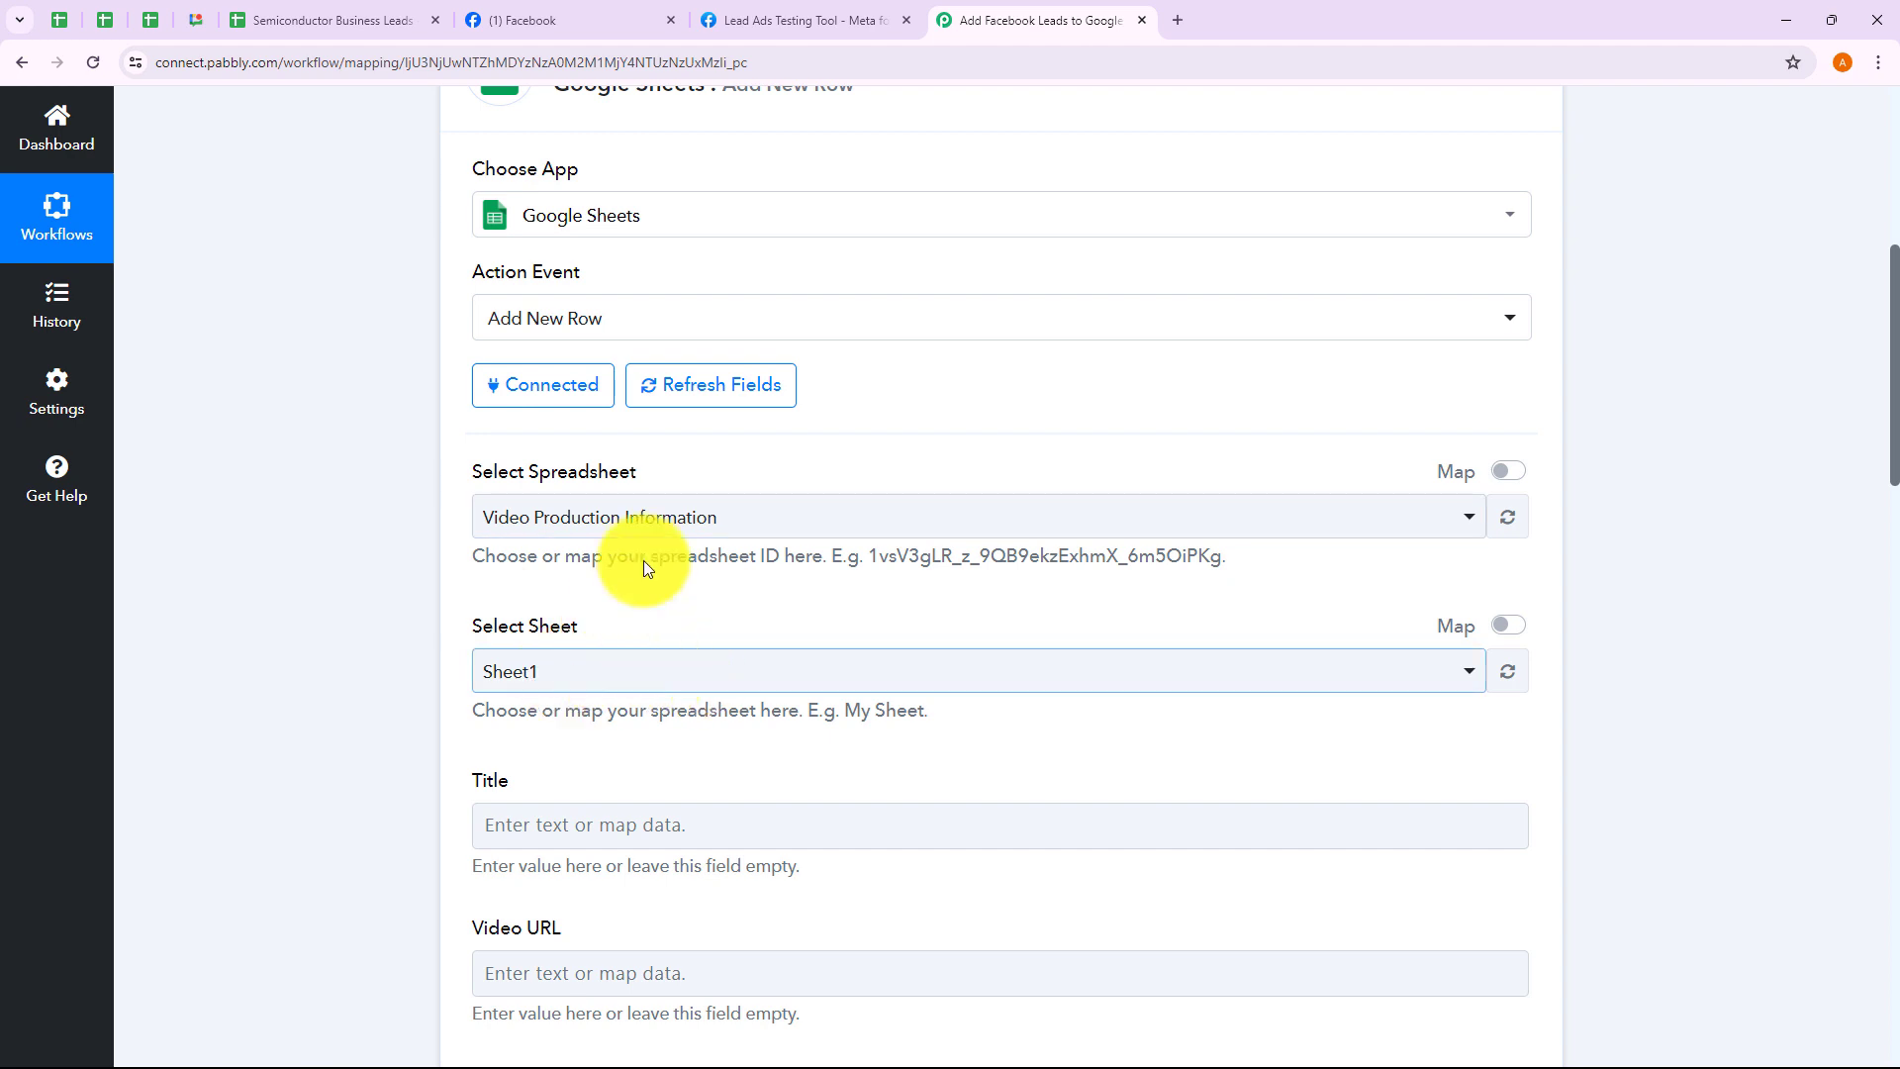
pyautogui.click(648, 517)
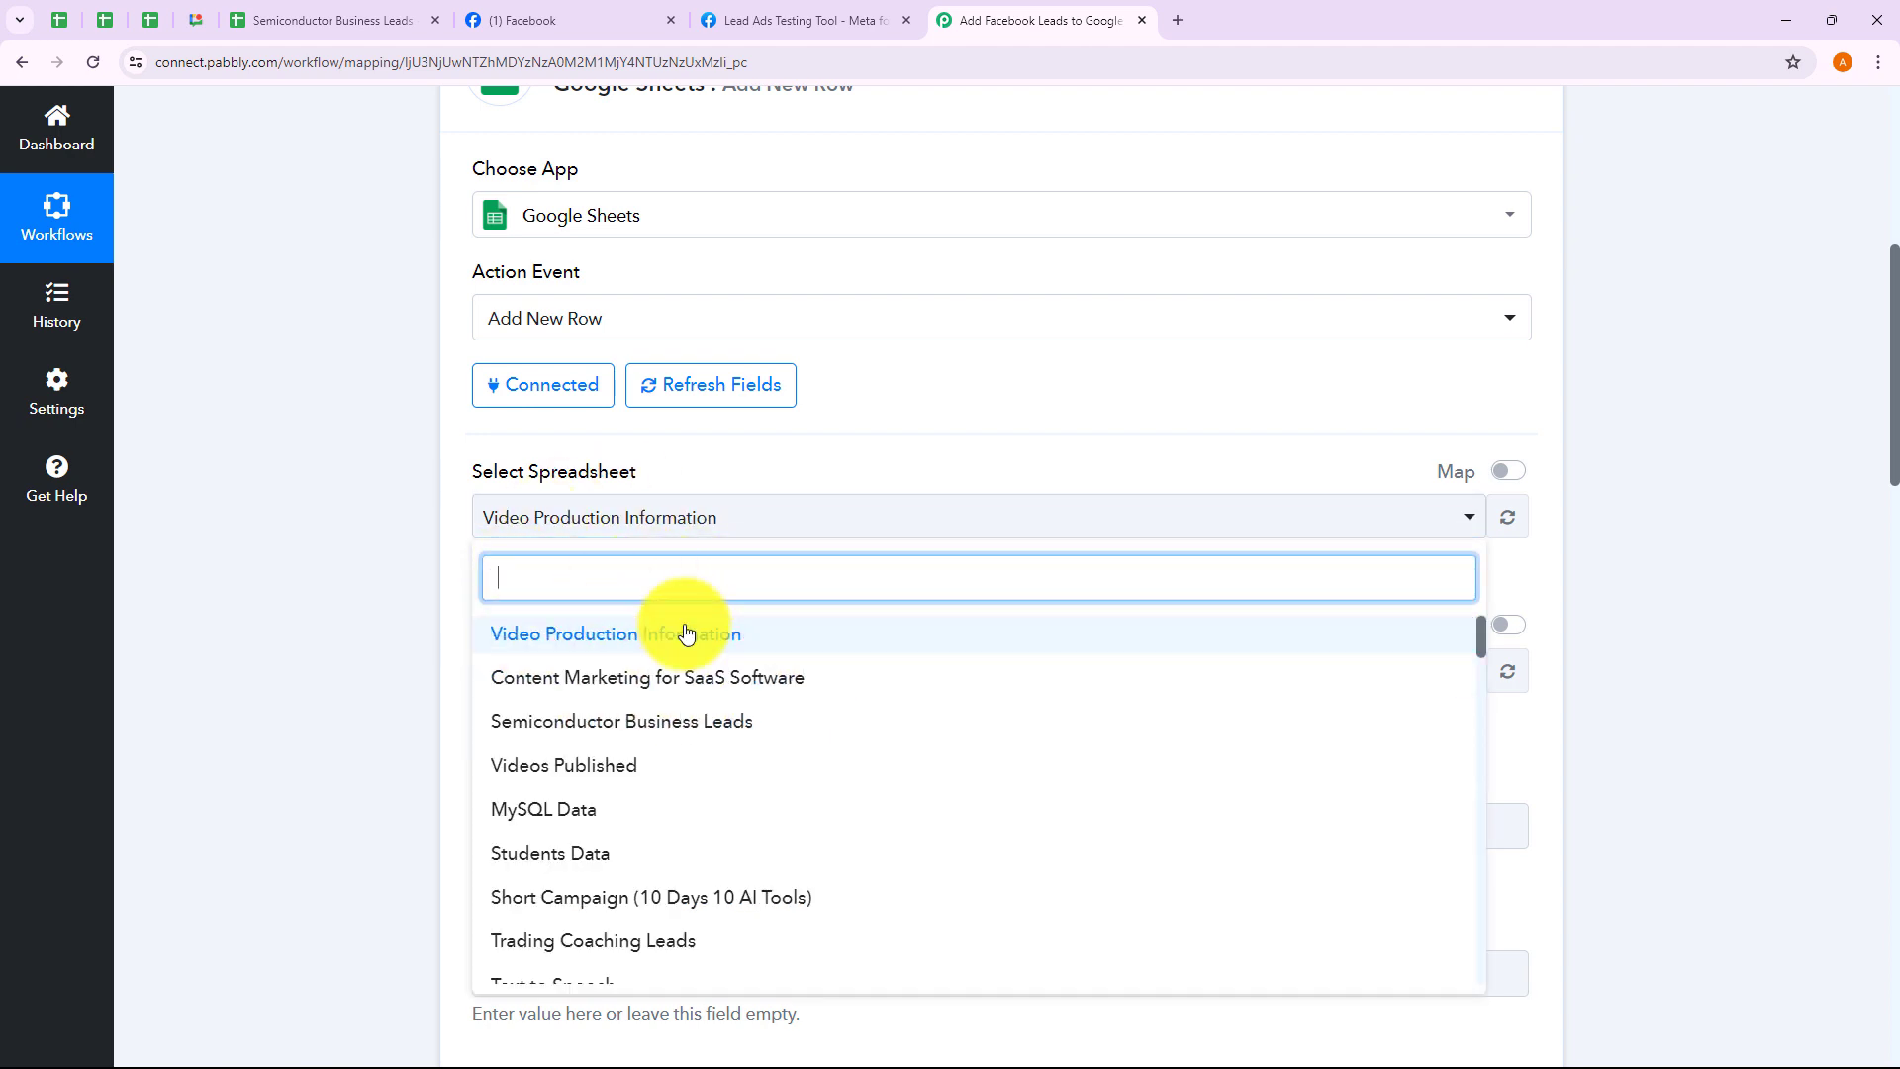
pyautogui.click(360, 593)
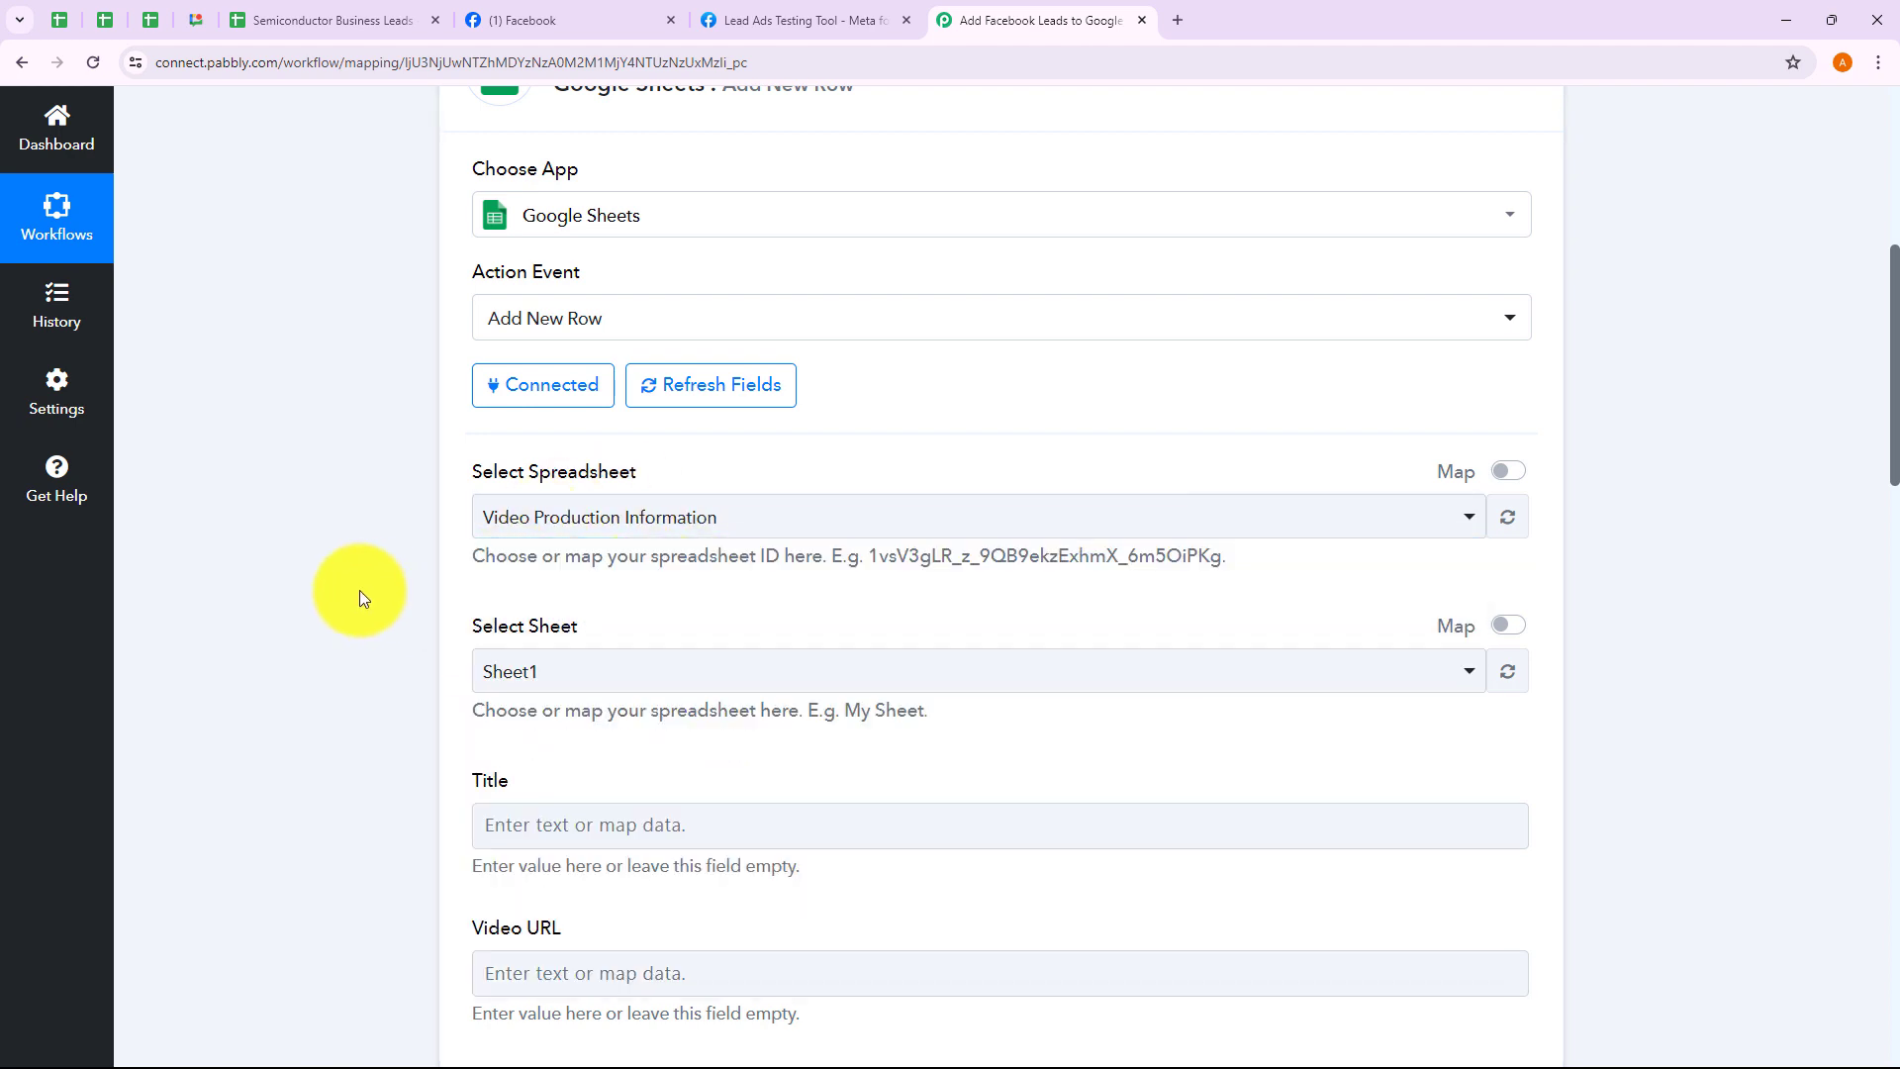
pyautogui.click(645, 520)
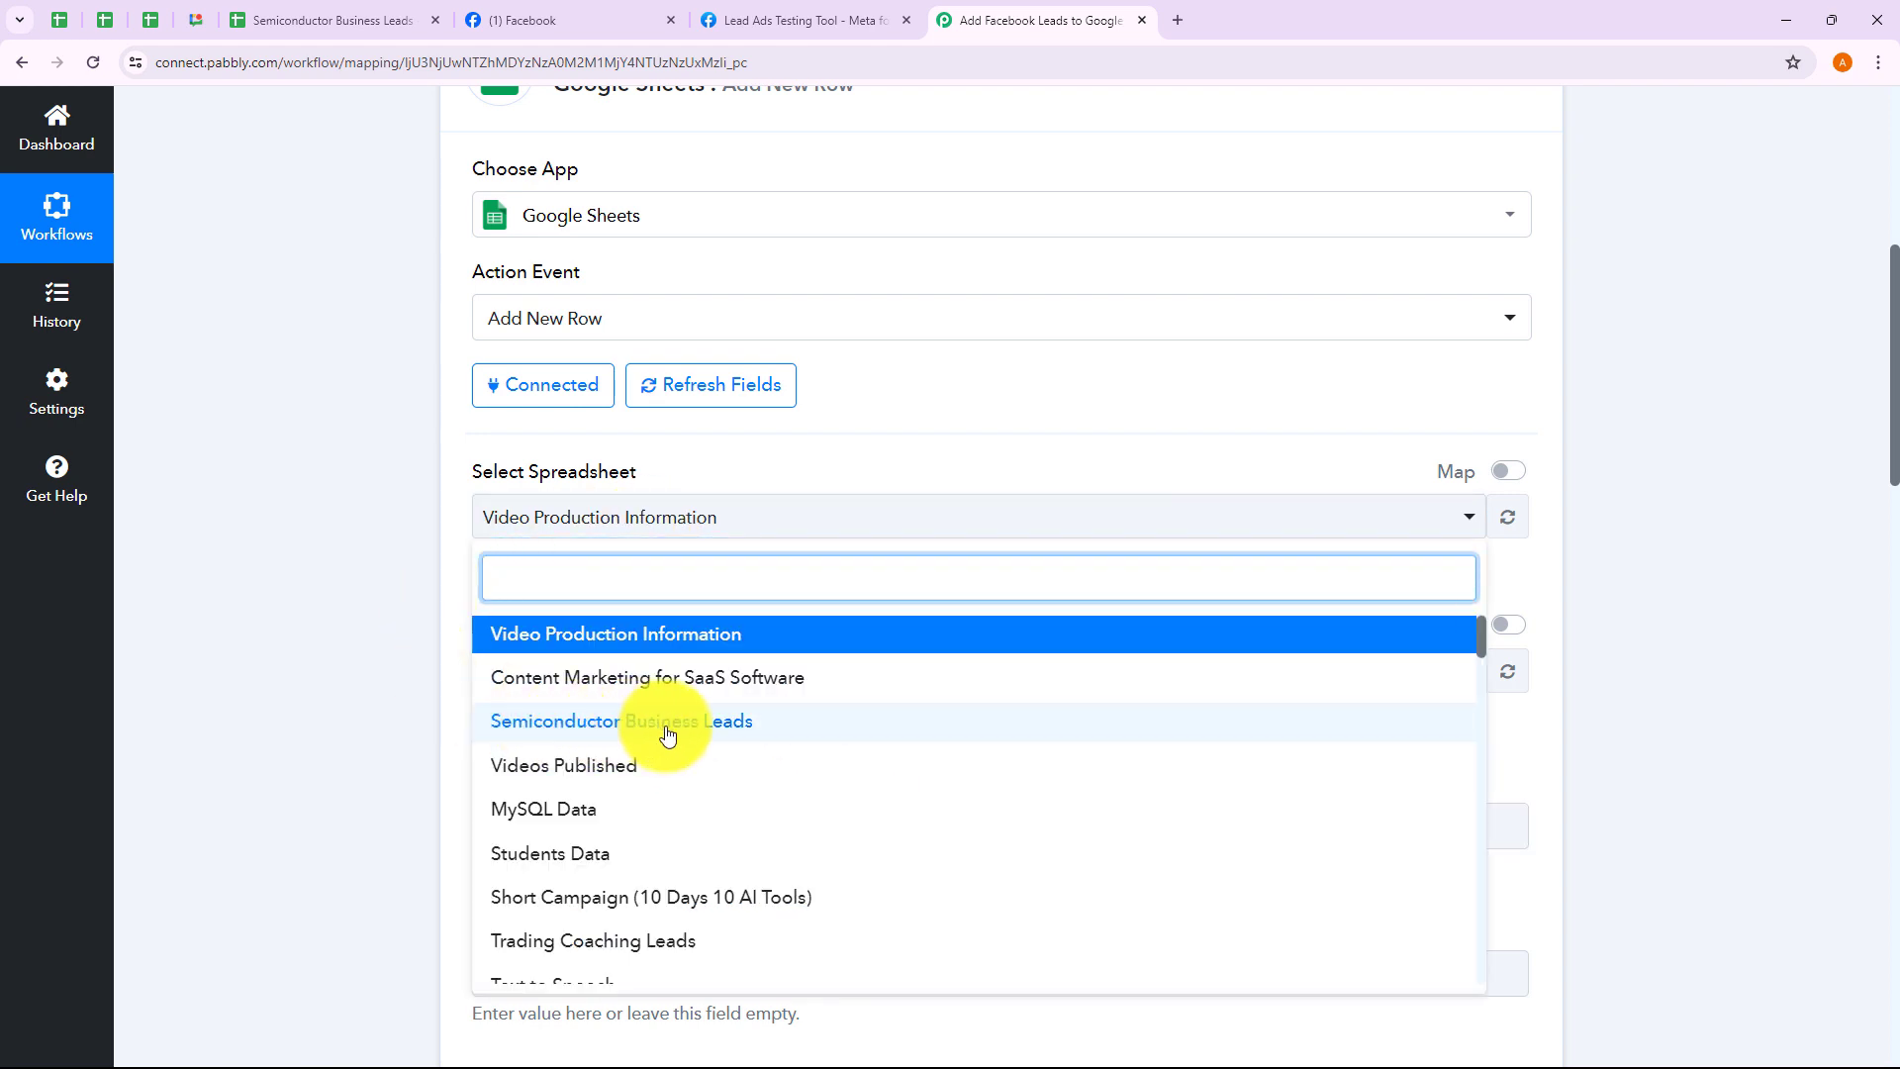
pyautogui.click(638, 731)
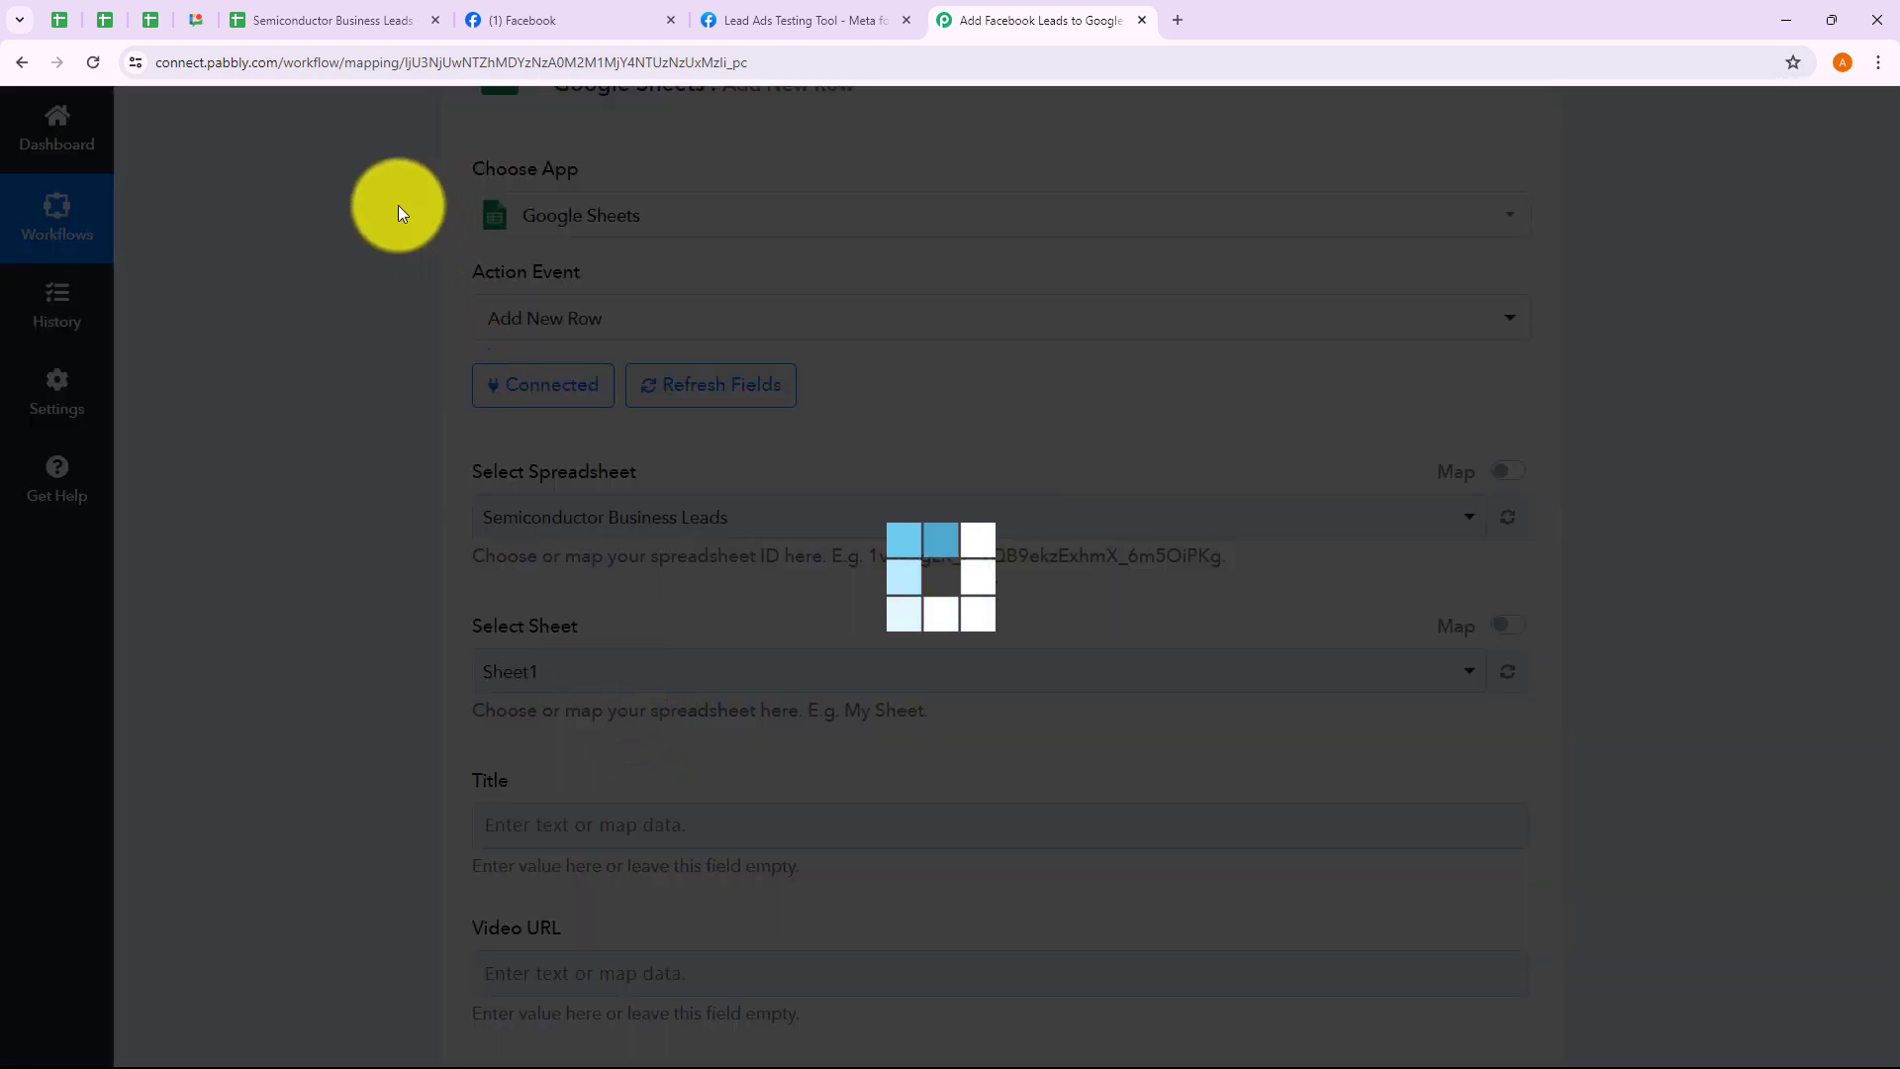
# Compare the sheet's column headers with the Full Name, Email and Phone Number fields
pyautogui.click(348, 36)
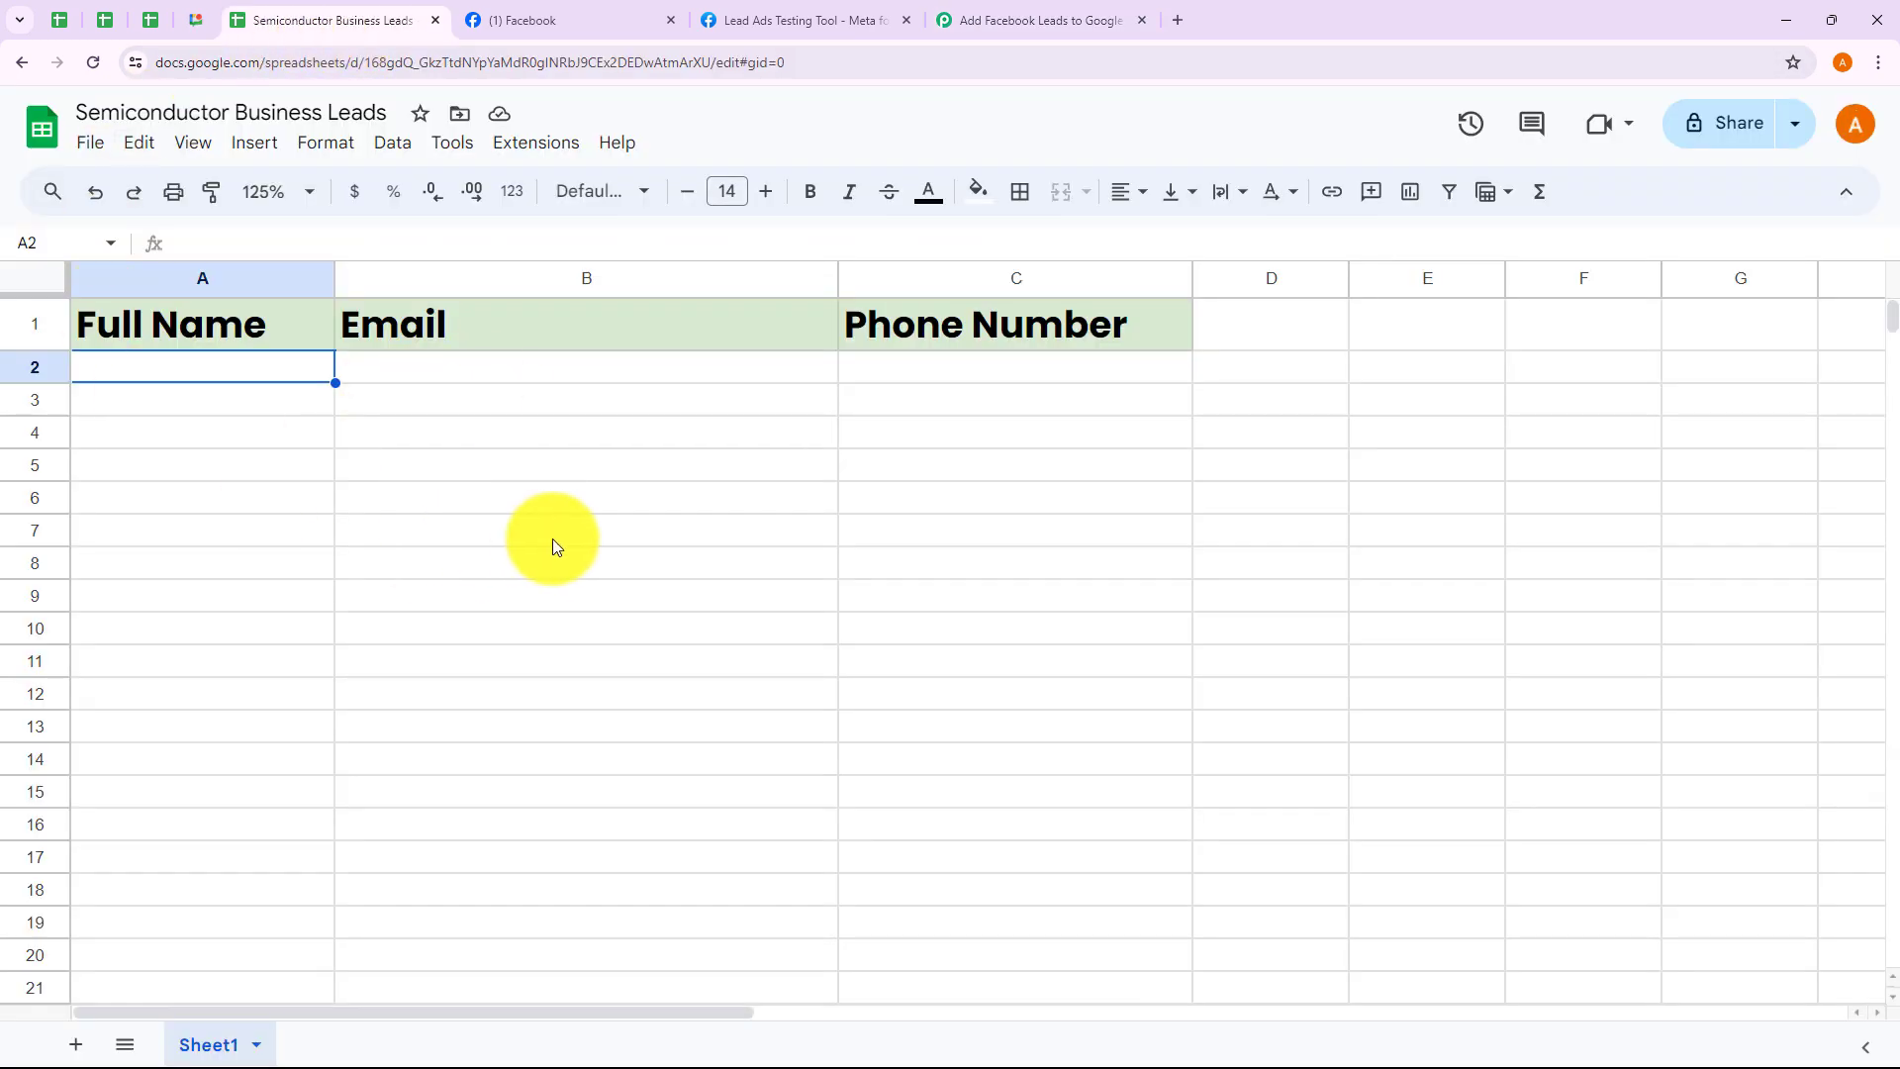
pyautogui.click(1049, 21)
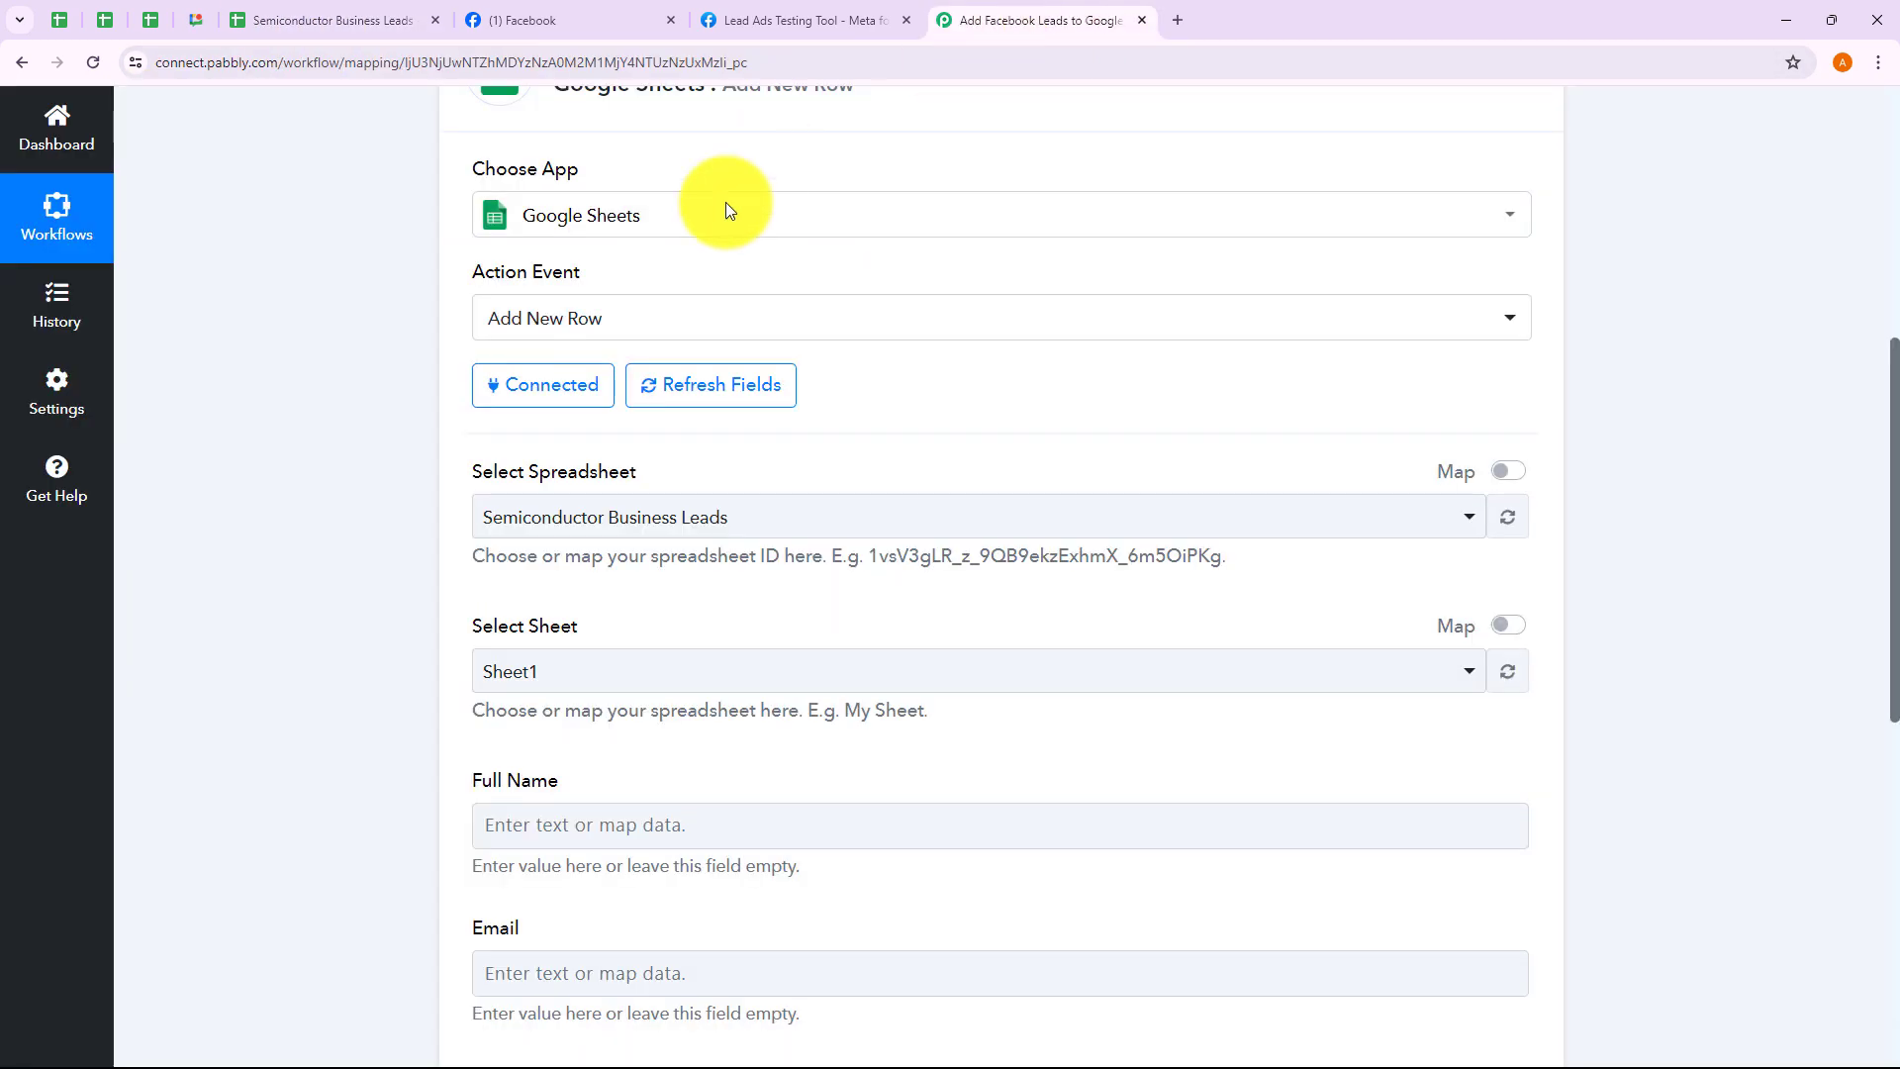
pyautogui.scroll(-3, 733, 537)
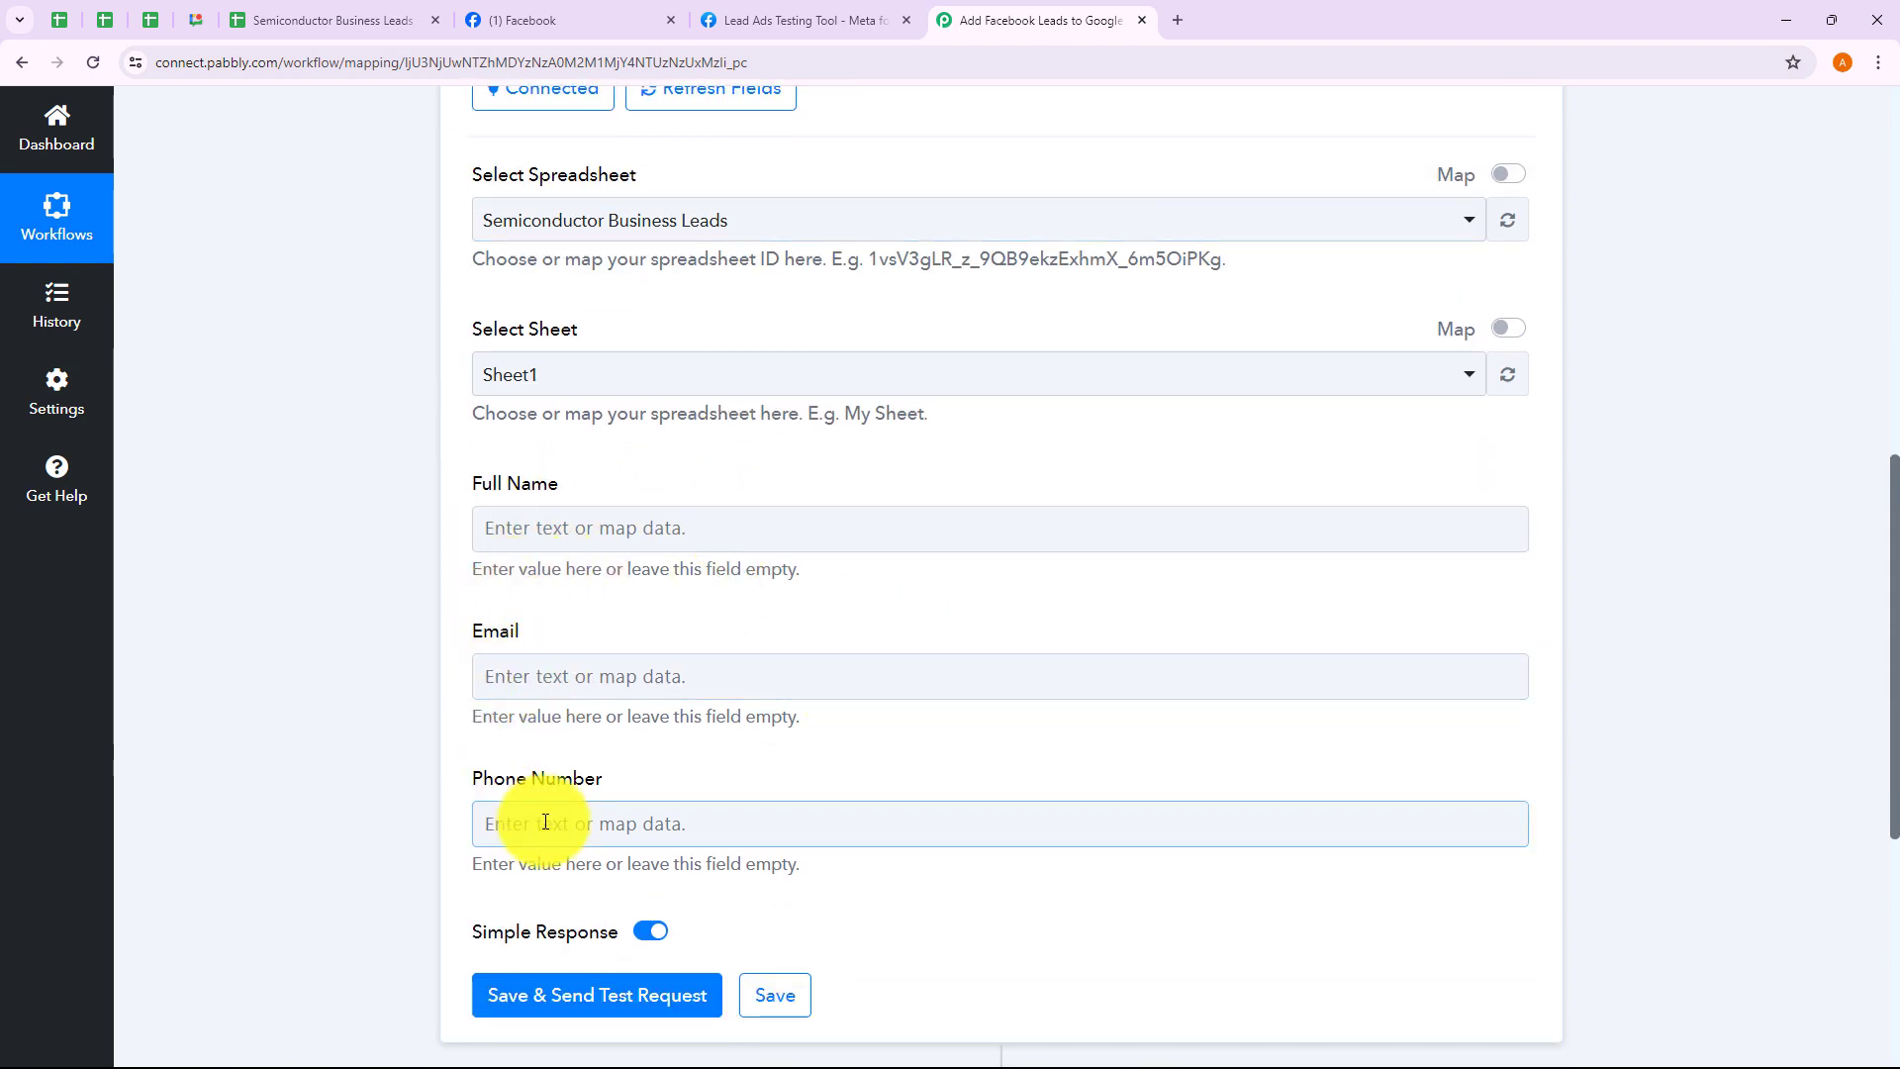
pyautogui.click(367, 26)
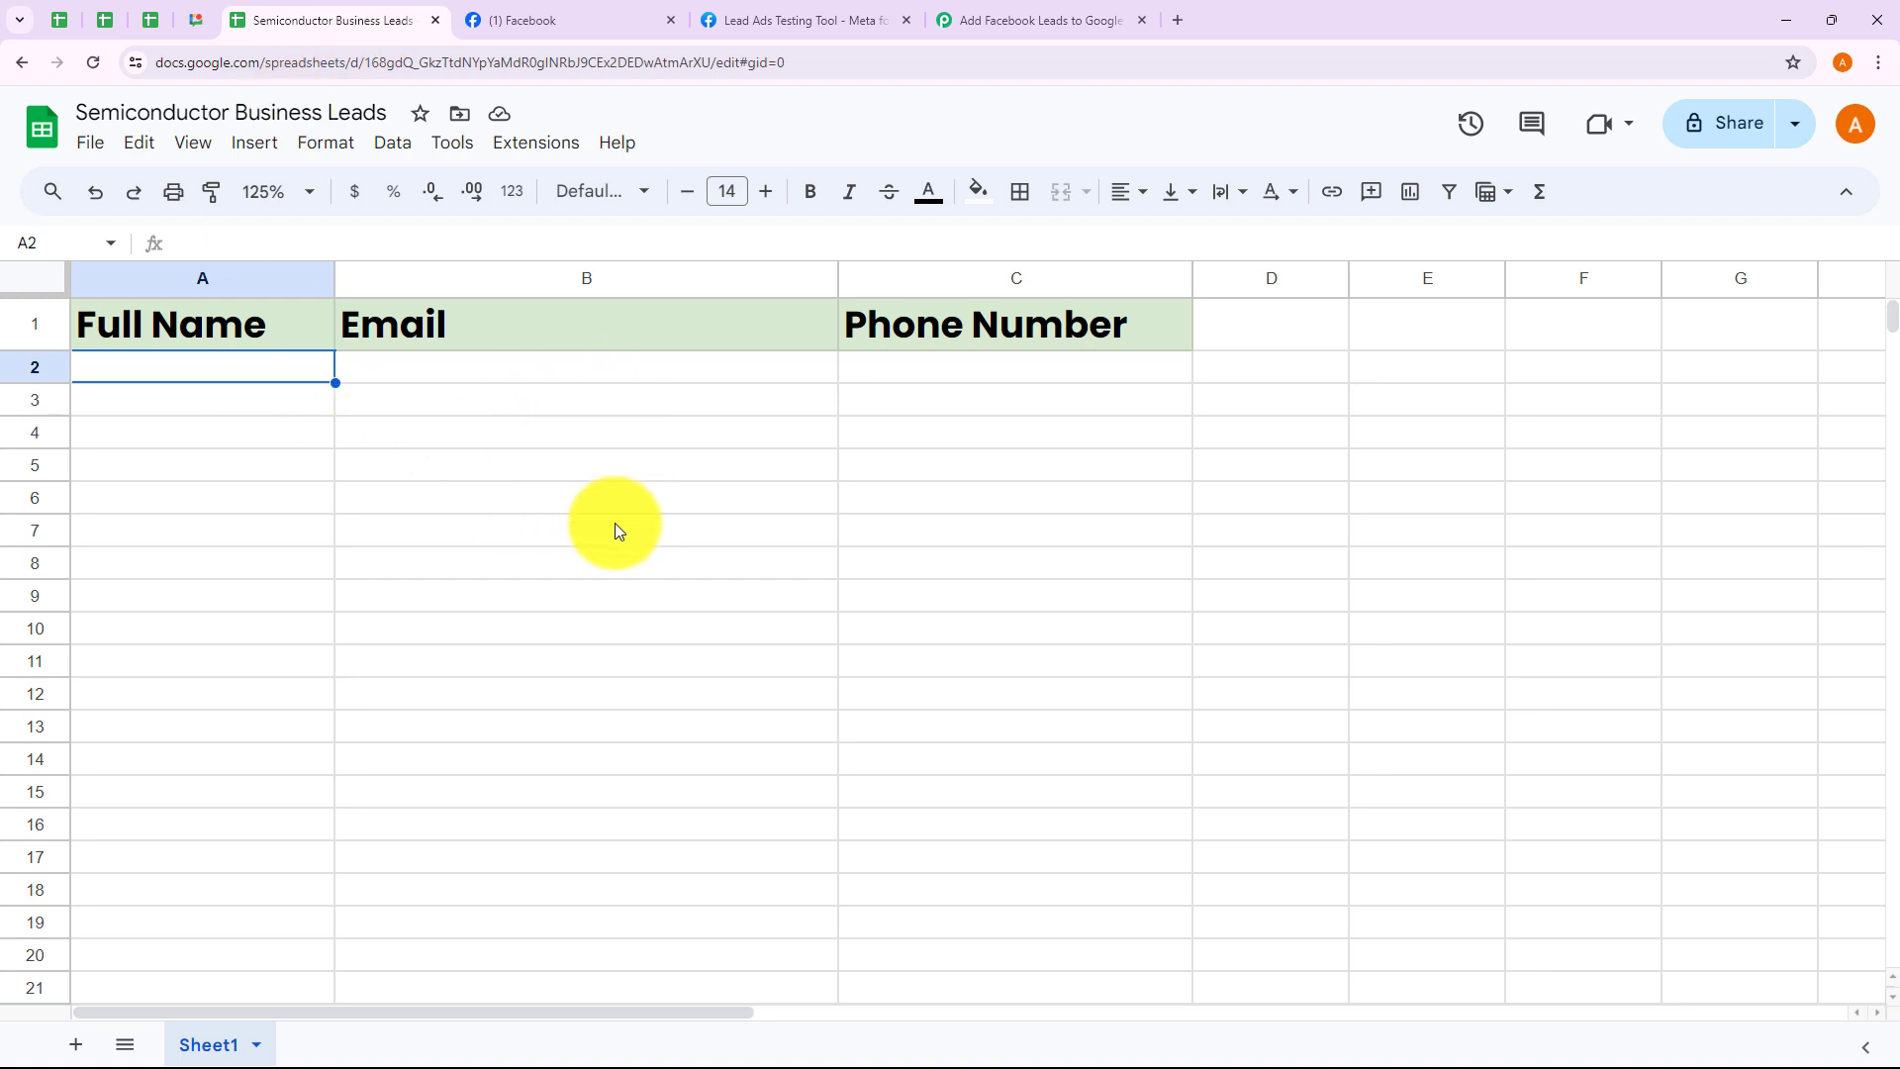
pyautogui.click(1011, 25)
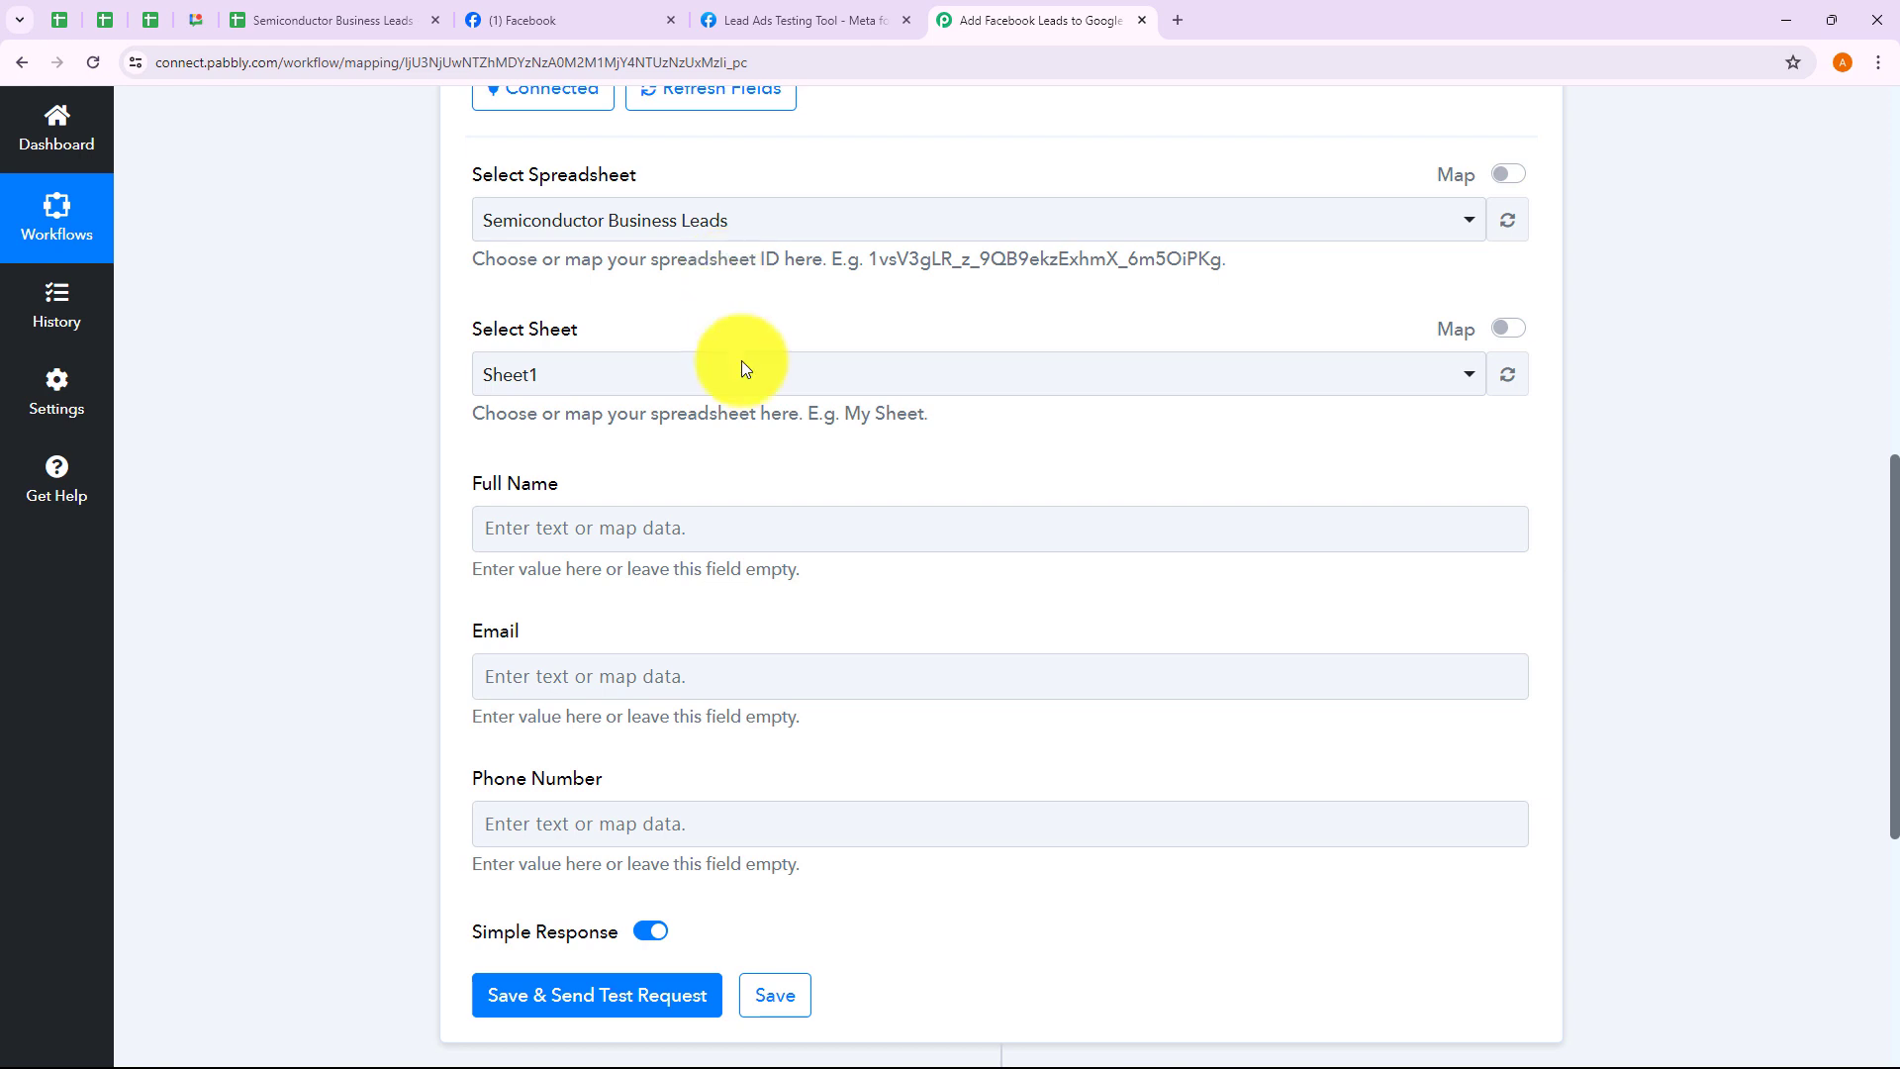
# Map the lead's full name from Facebook Lead Ads: New Lead into Full Name
pyautogui.scroll(-2, 785, 552)
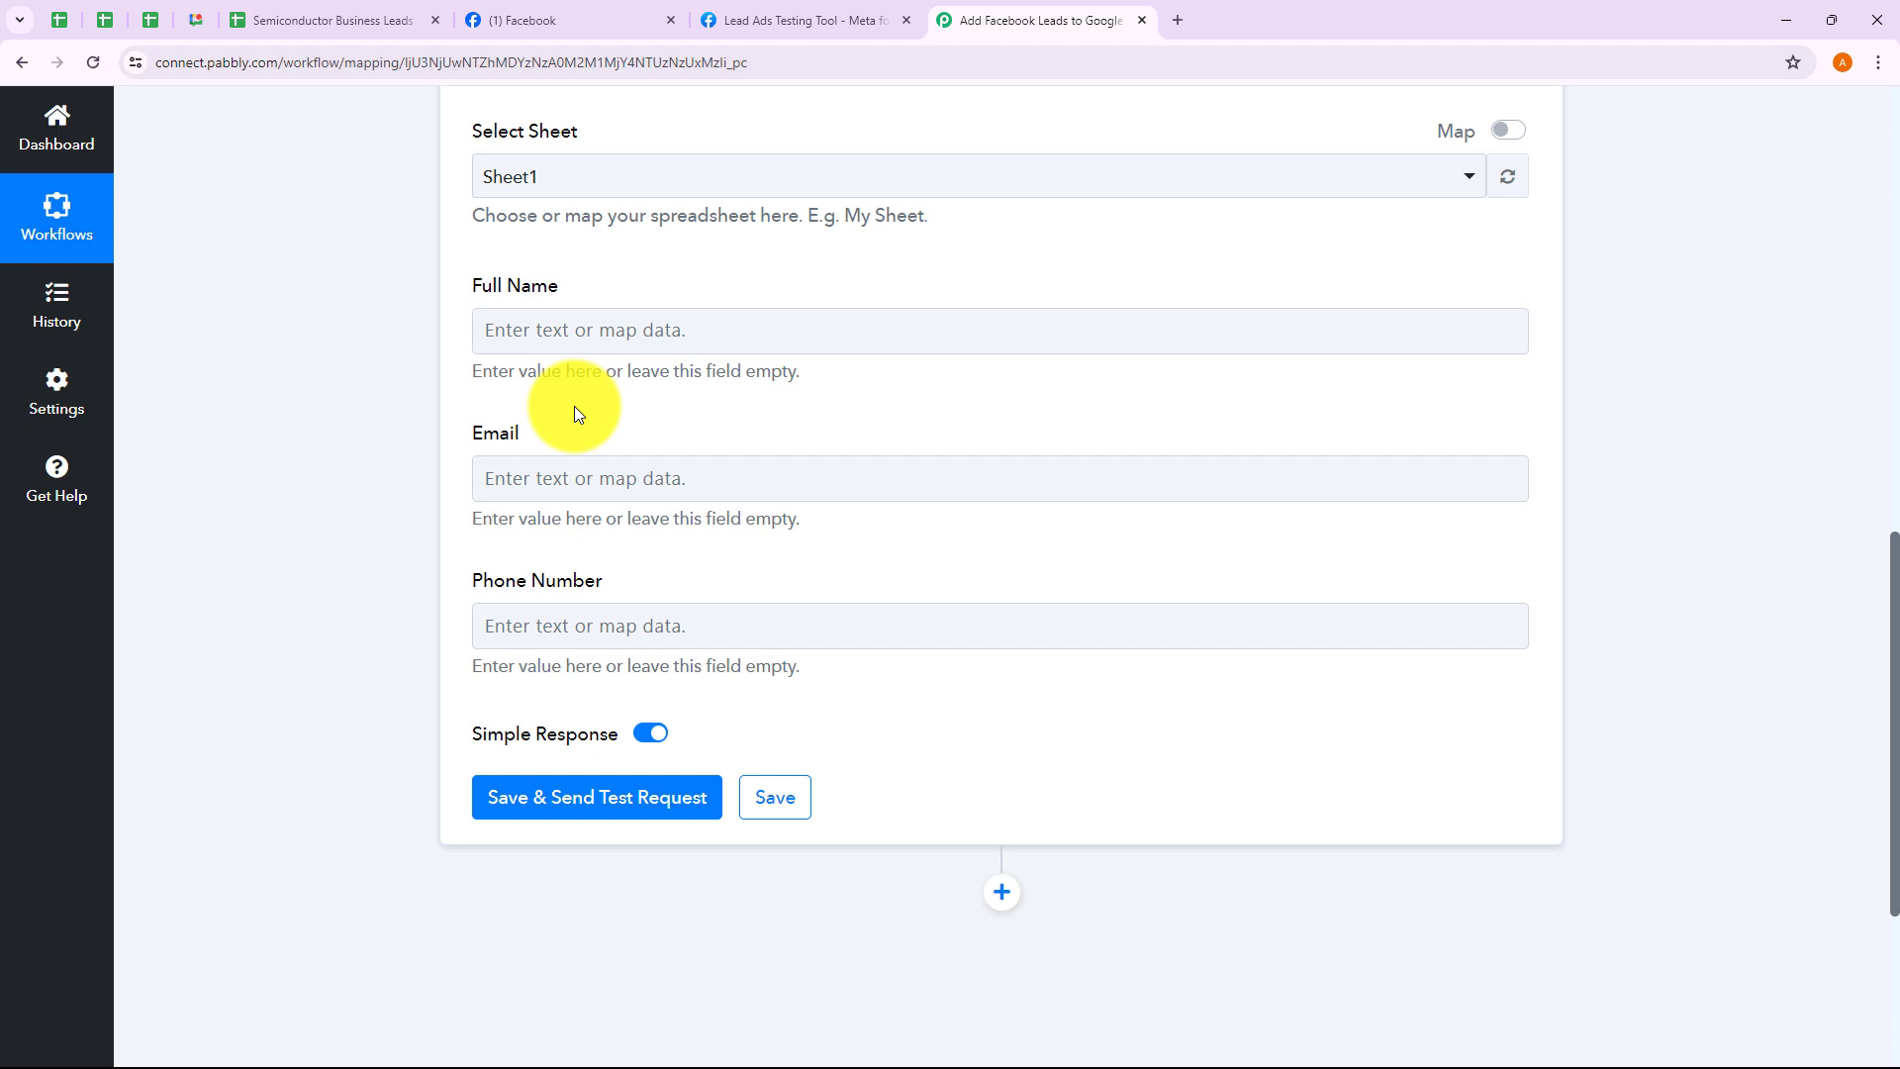
pyautogui.click(624, 341)
pyautogui.click(557, 530)
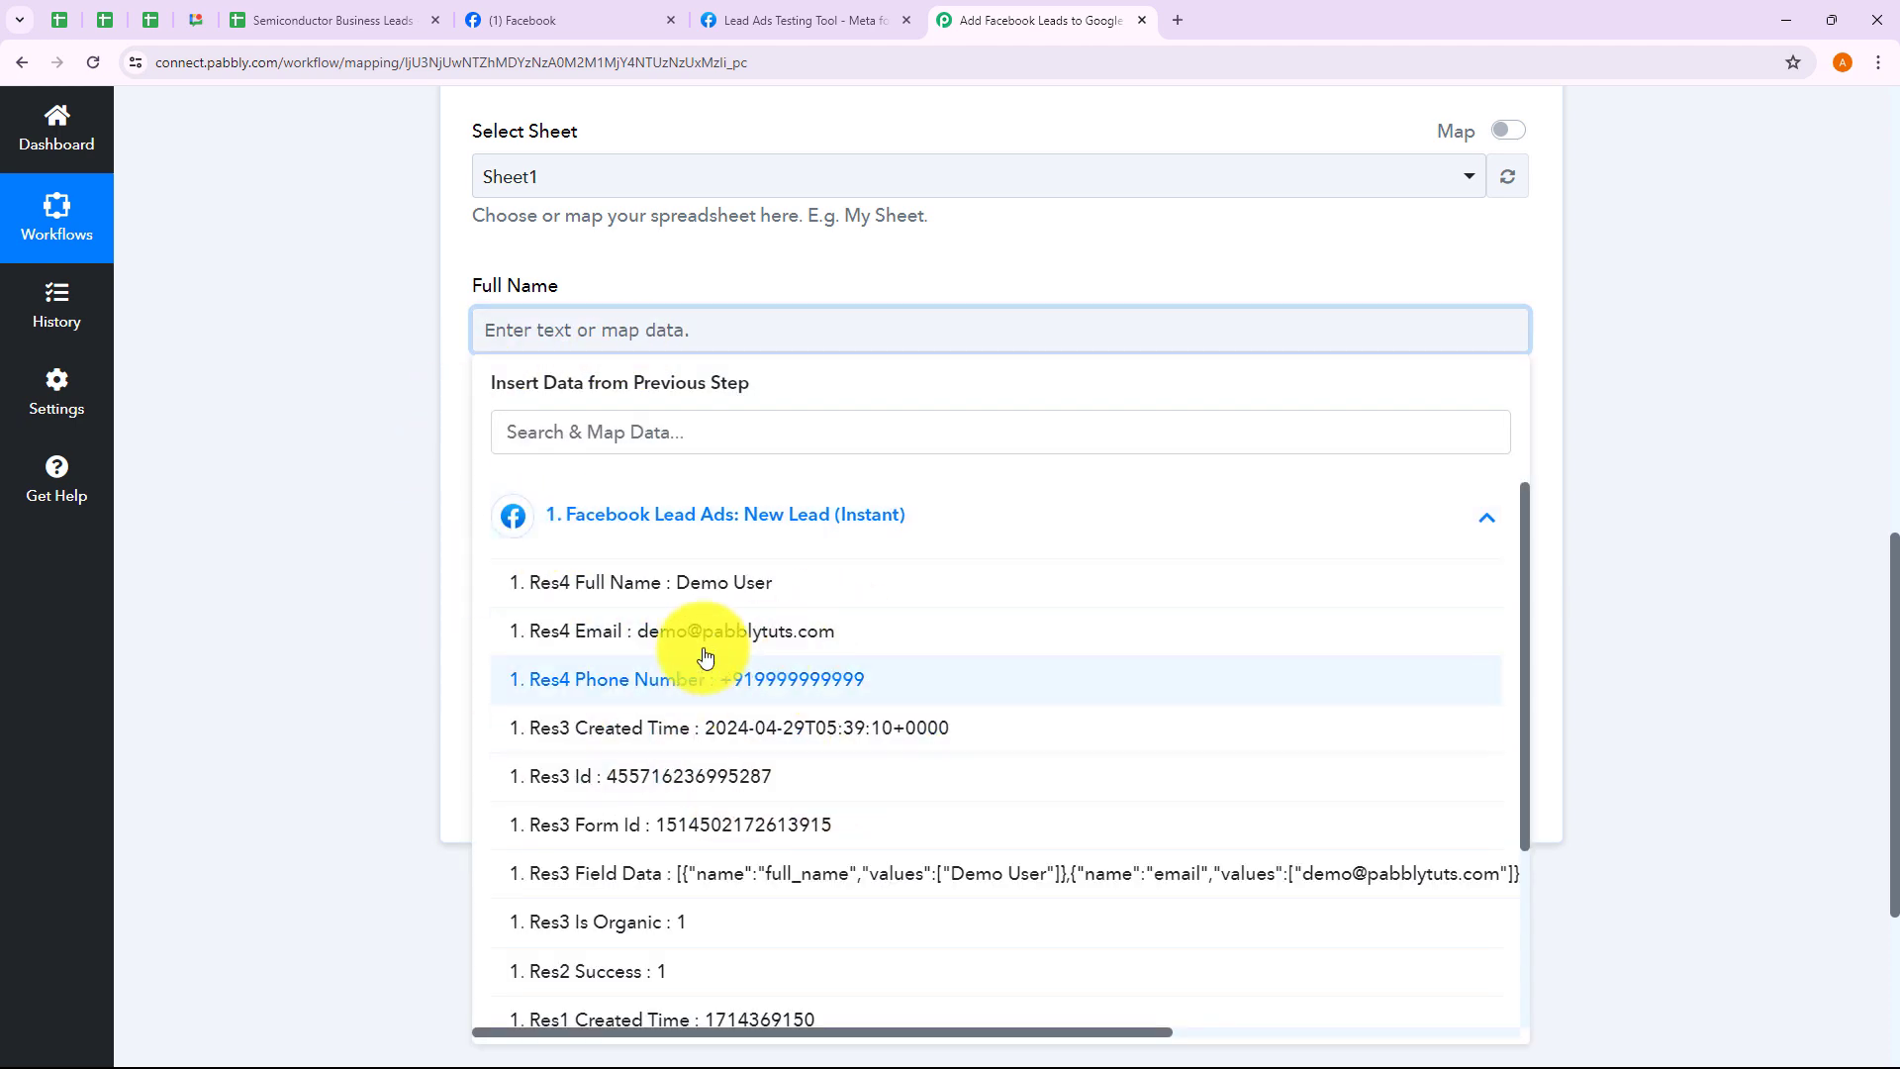
pyautogui.click(746, 592)
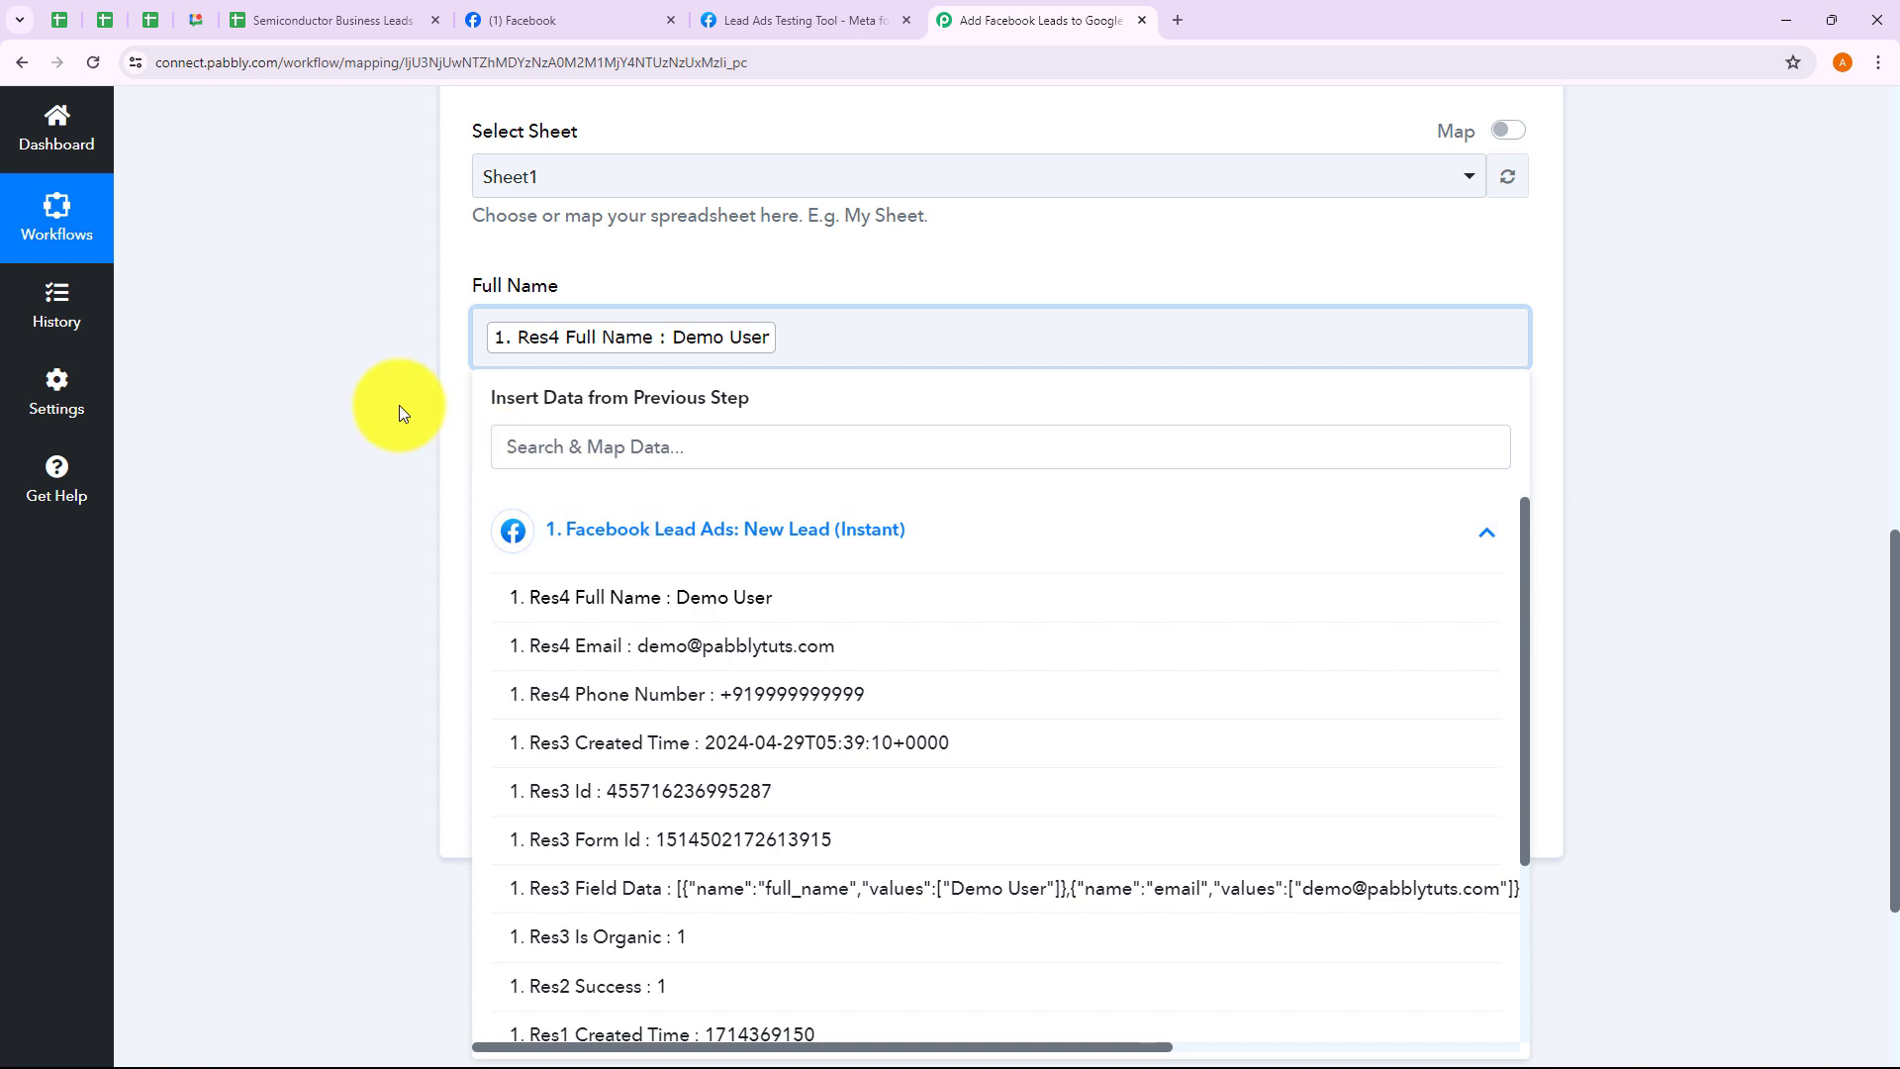
pyautogui.click(400, 409)
# Map the lead's e-mail and phone number into the Email and Phone Number columns
pyautogui.scroll(-2, 400, 413)
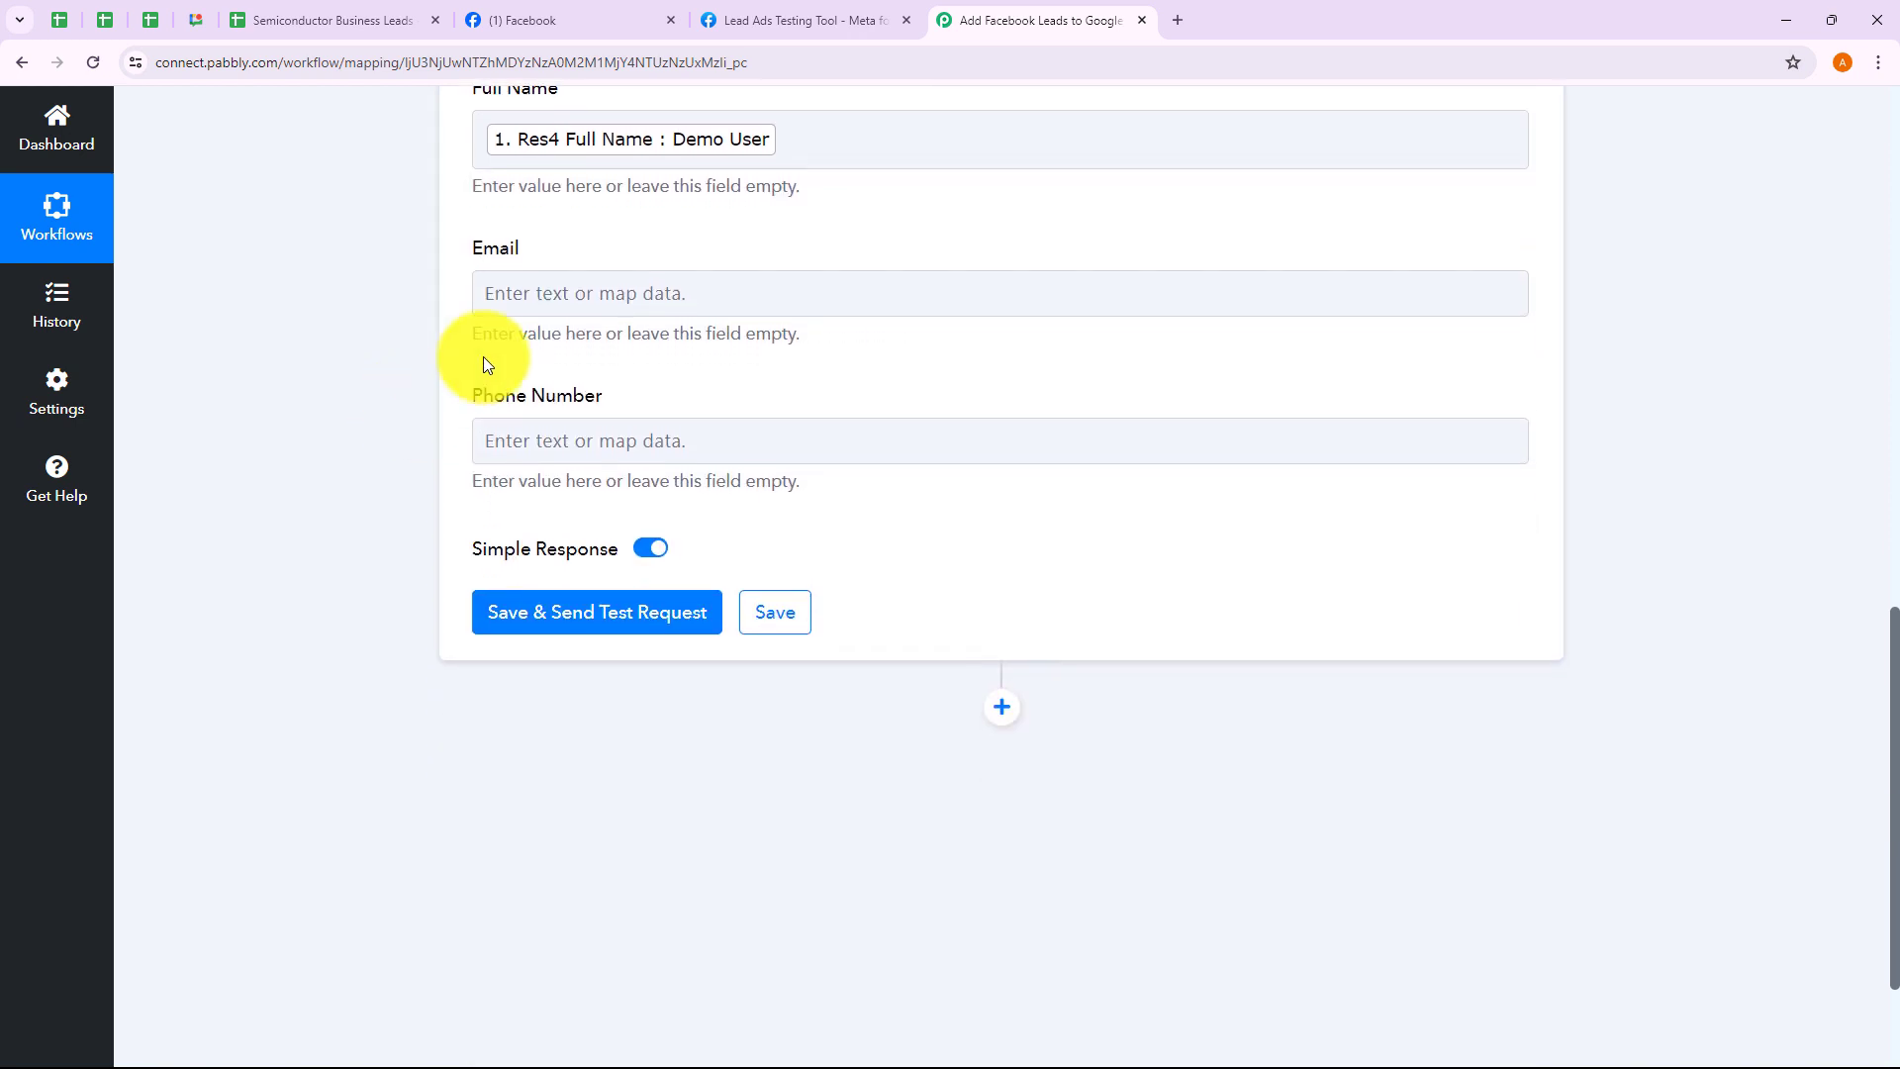
pyautogui.click(543, 294)
pyautogui.click(551, 479)
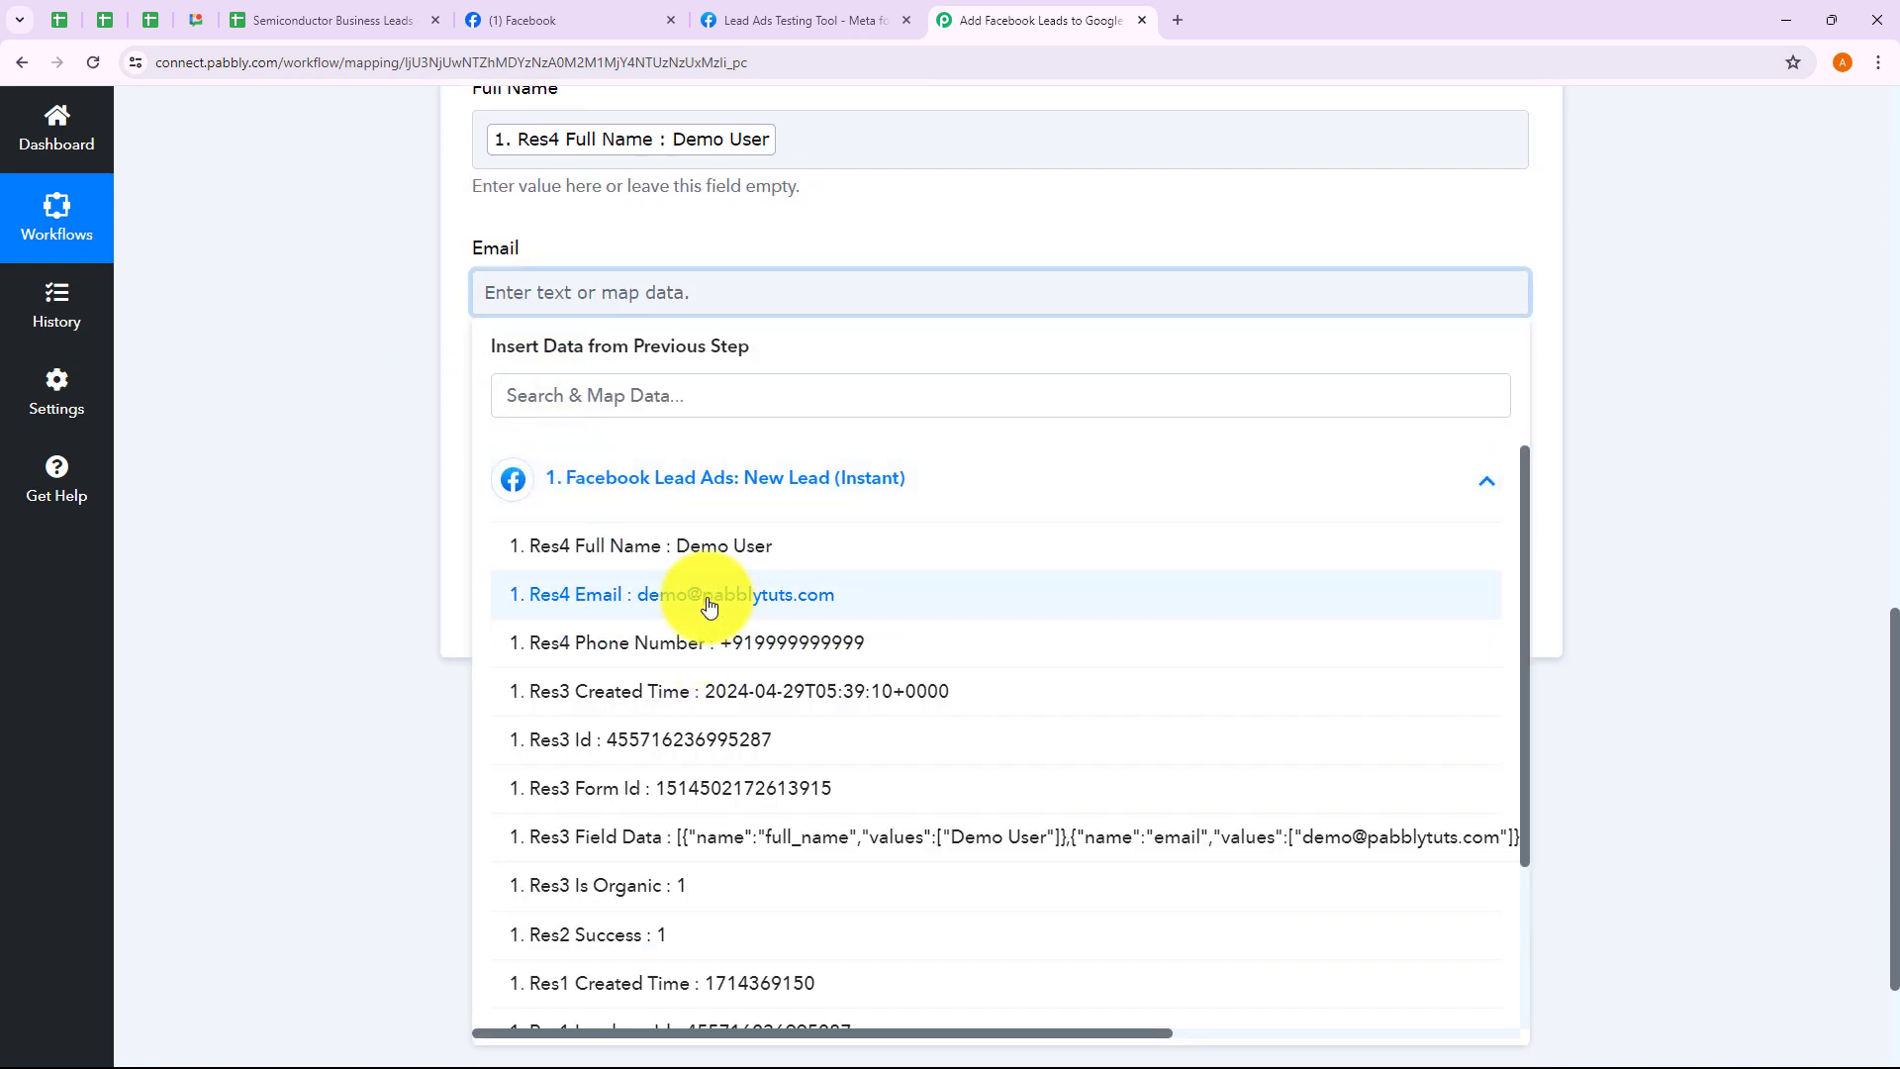
pyautogui.click(698, 596)
pyautogui.click(436, 425)
pyautogui.click(538, 464)
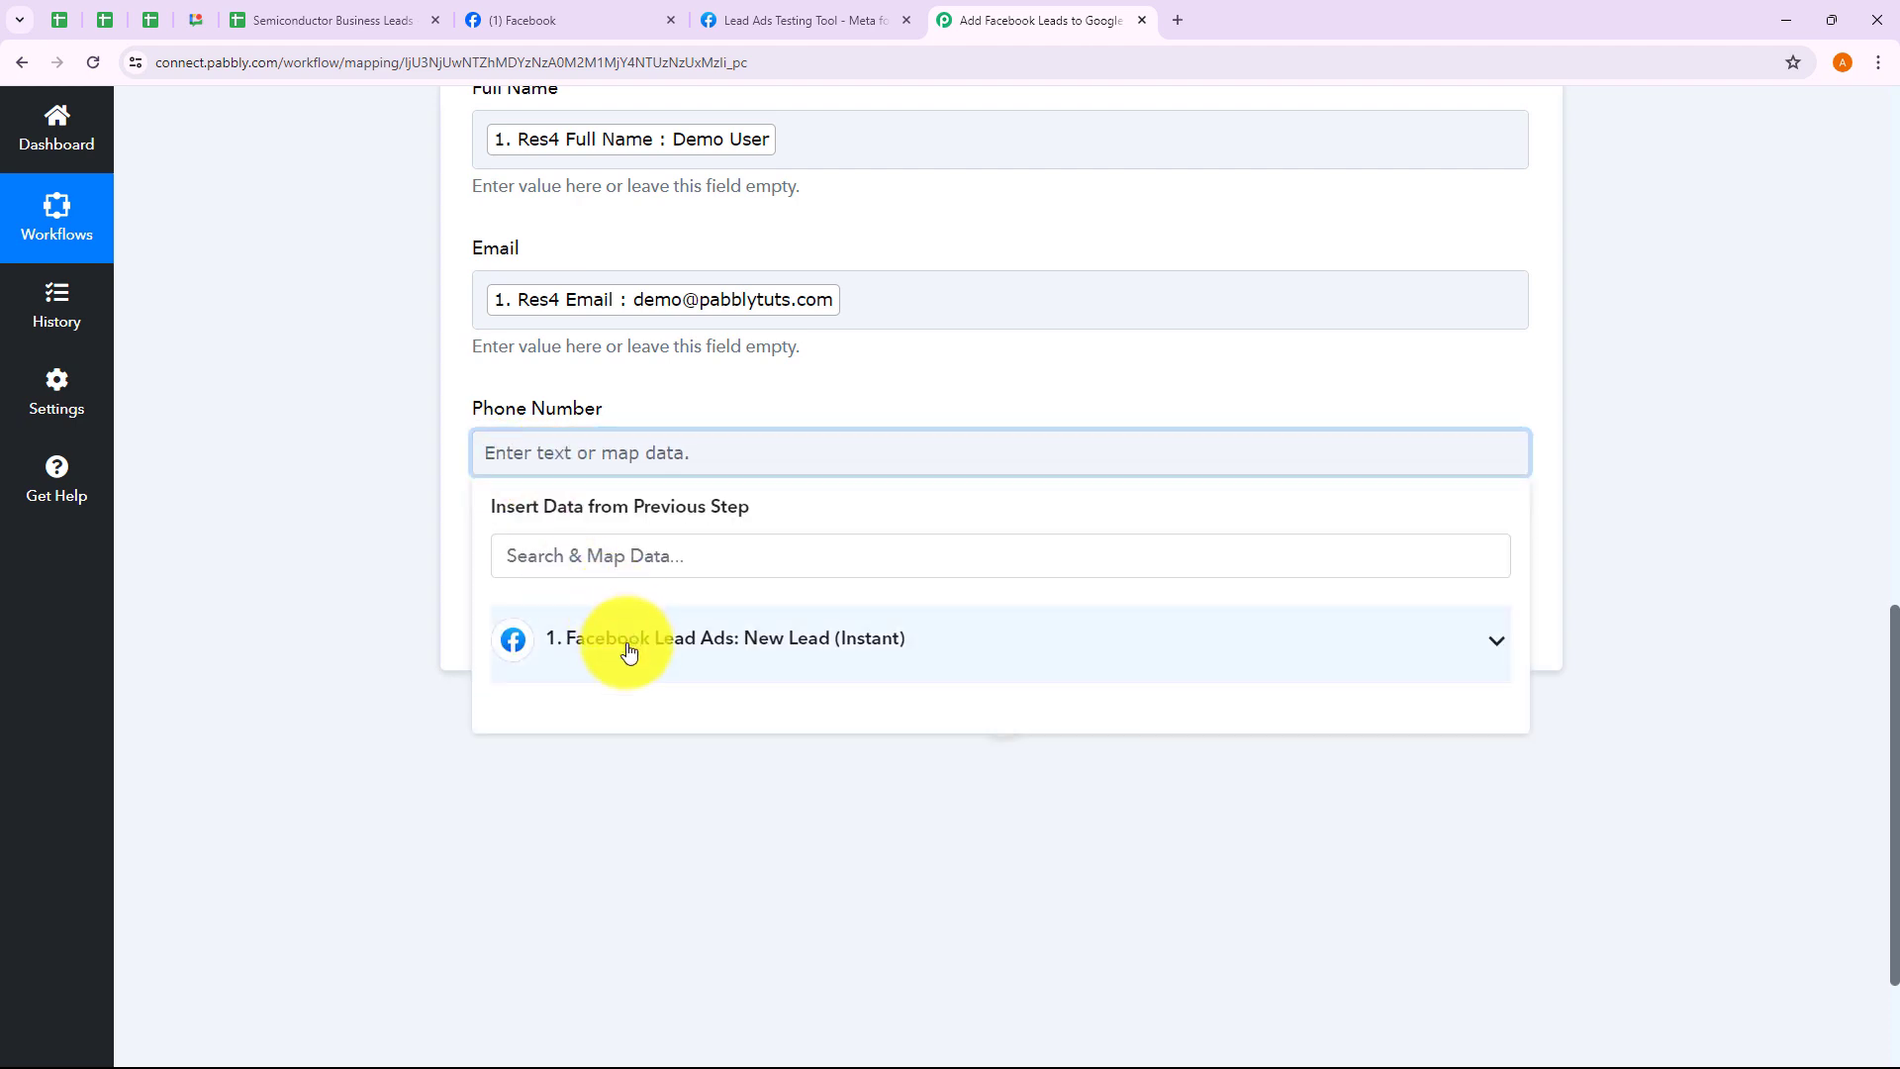
pyautogui.click(628, 649)
pyautogui.click(786, 792)
pyautogui.click(341, 501)
# Look over the completed field mappings in the add-row form
pyautogui.scroll(2, 340, 501)
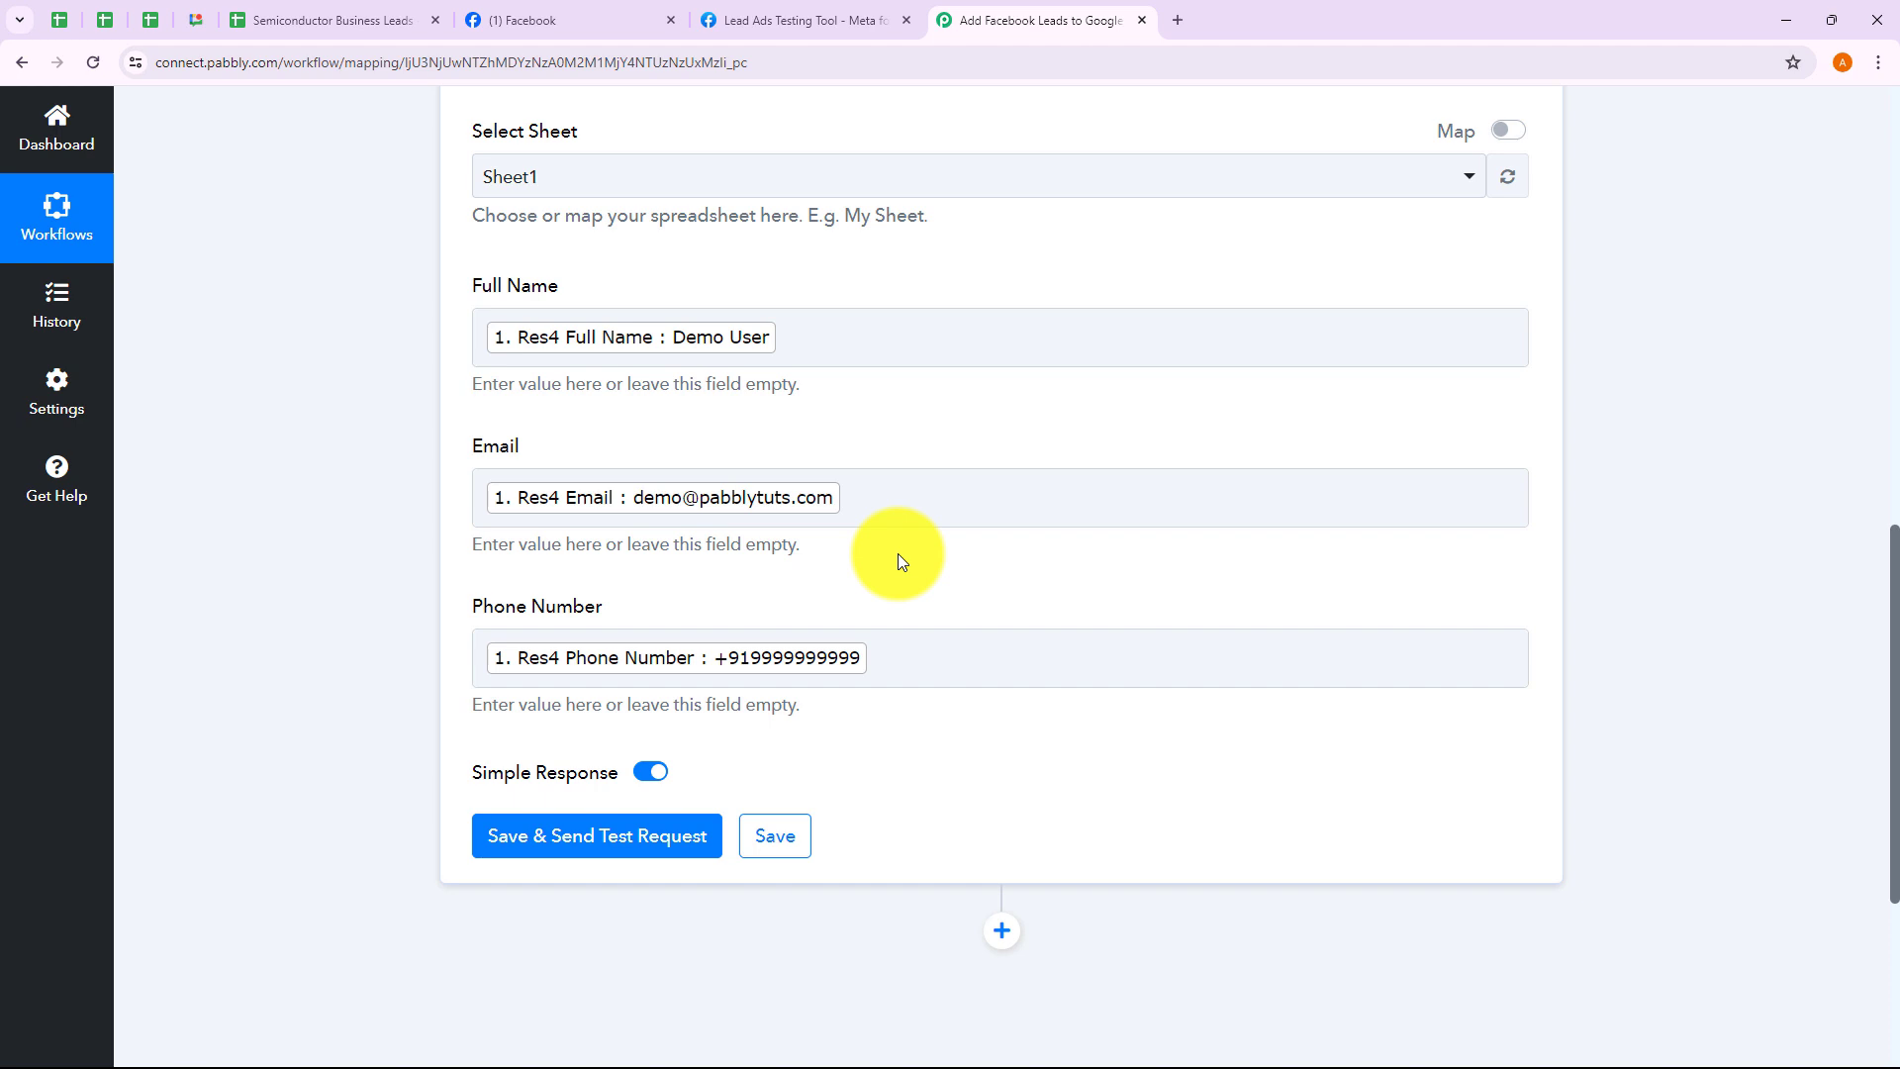
pyautogui.click(851, 655)
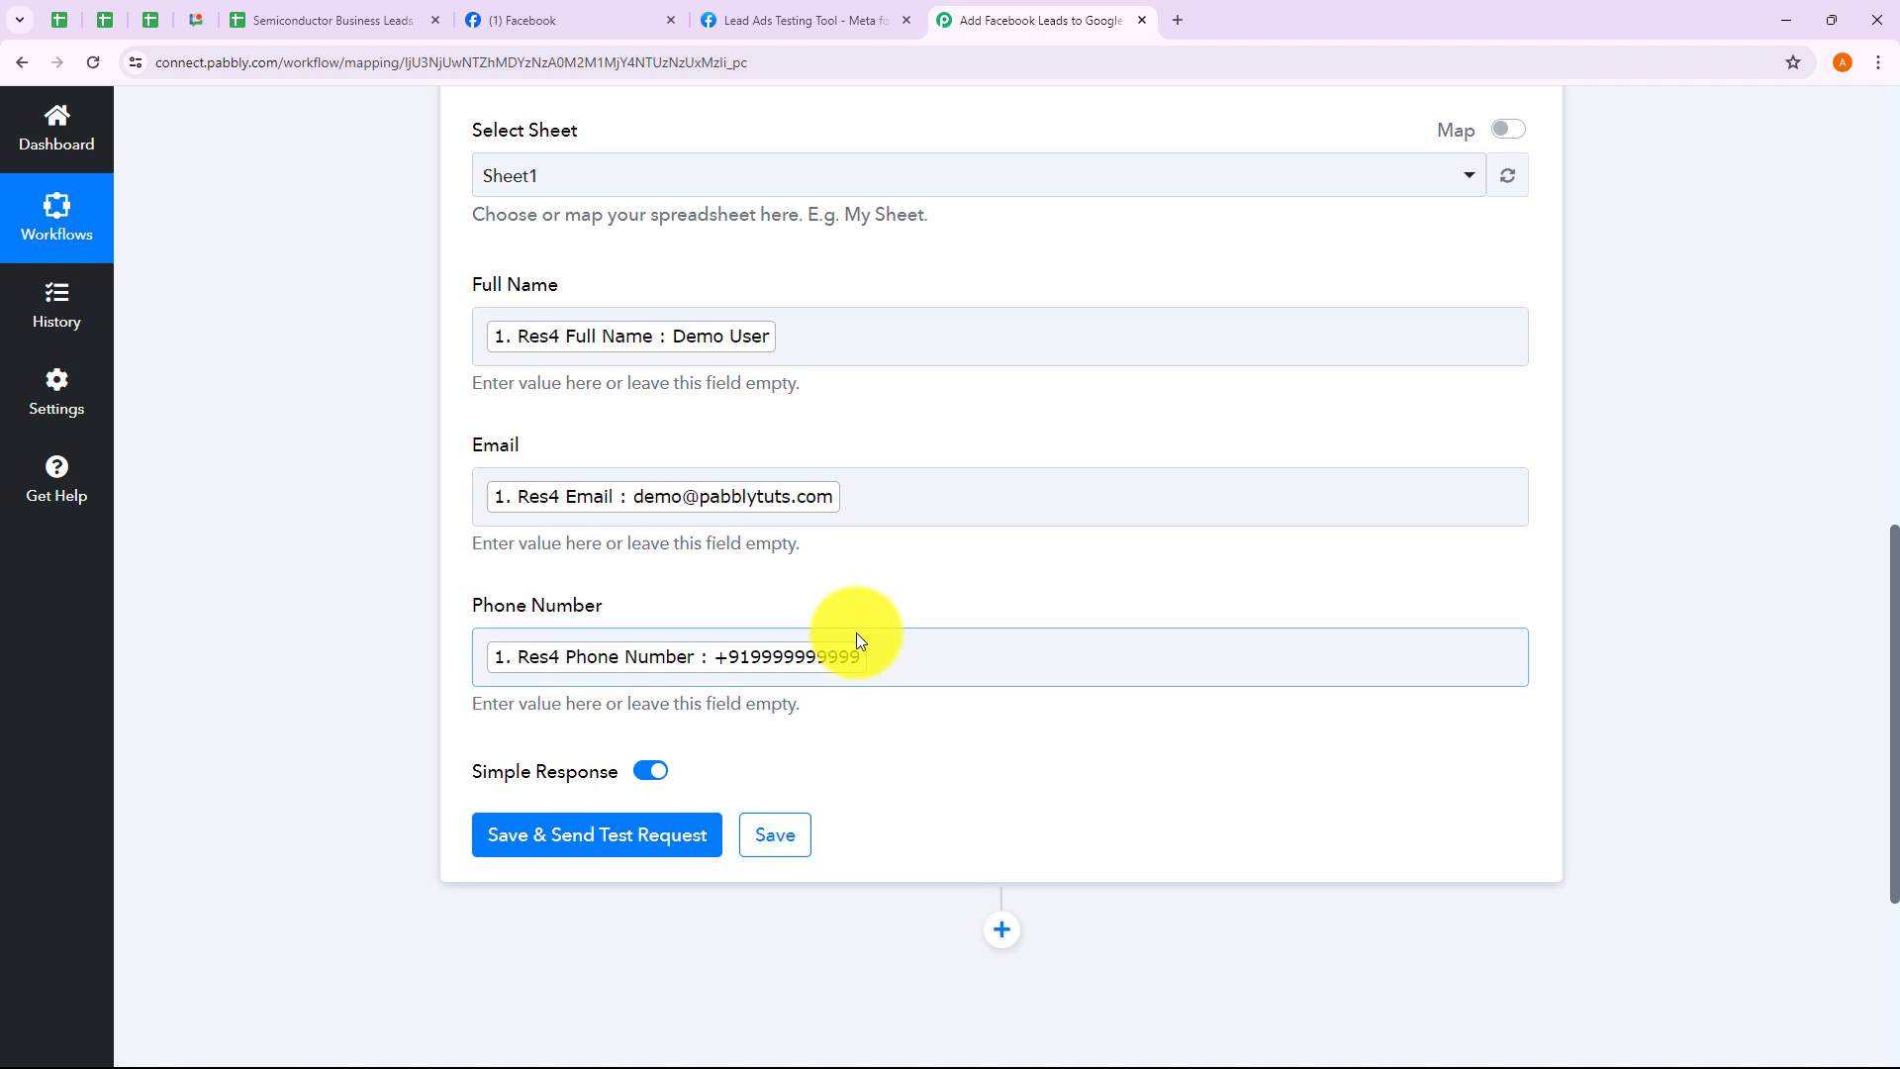
pyautogui.scroll(-1, 849, 555)
pyautogui.click(822, 484)
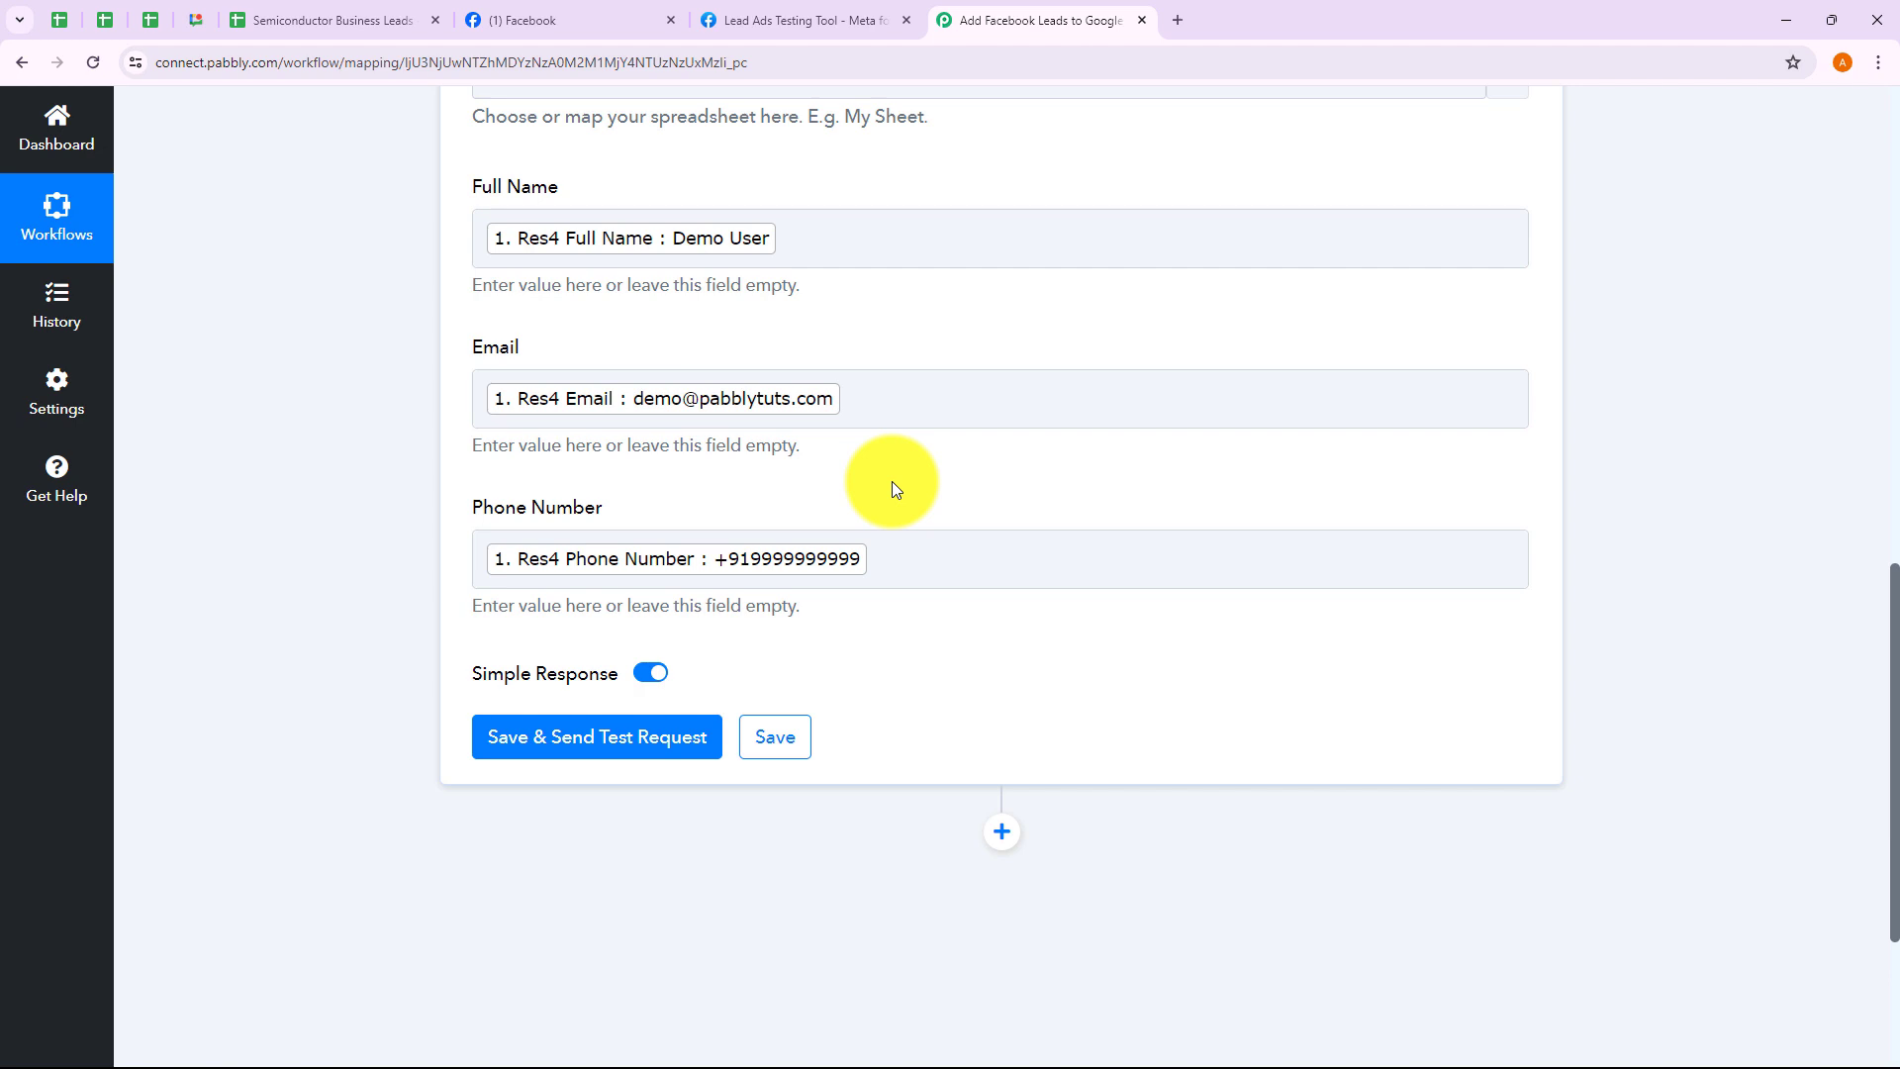
pyautogui.scroll(-3, 893, 481)
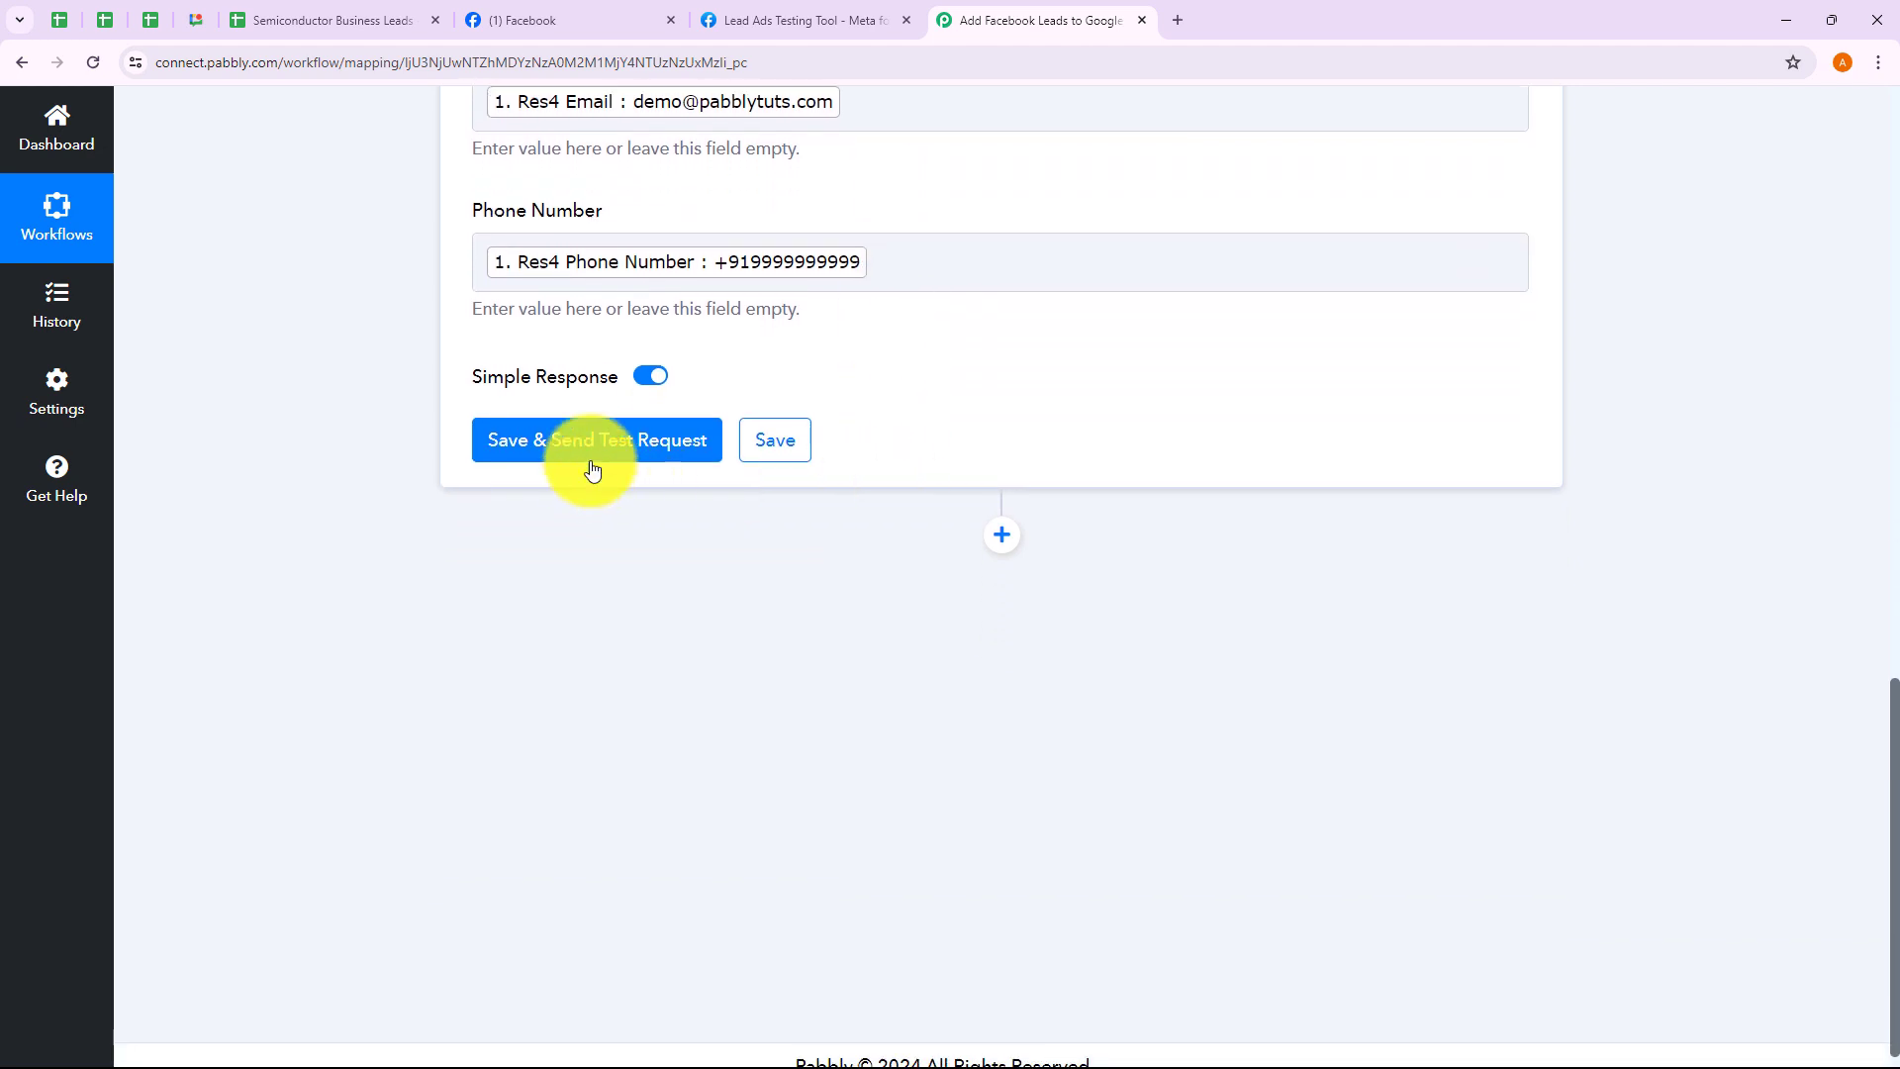
# Send the test row, check the response's updated columns and cells, and open Semiconductor Business Leads
pyautogui.click(592, 442)
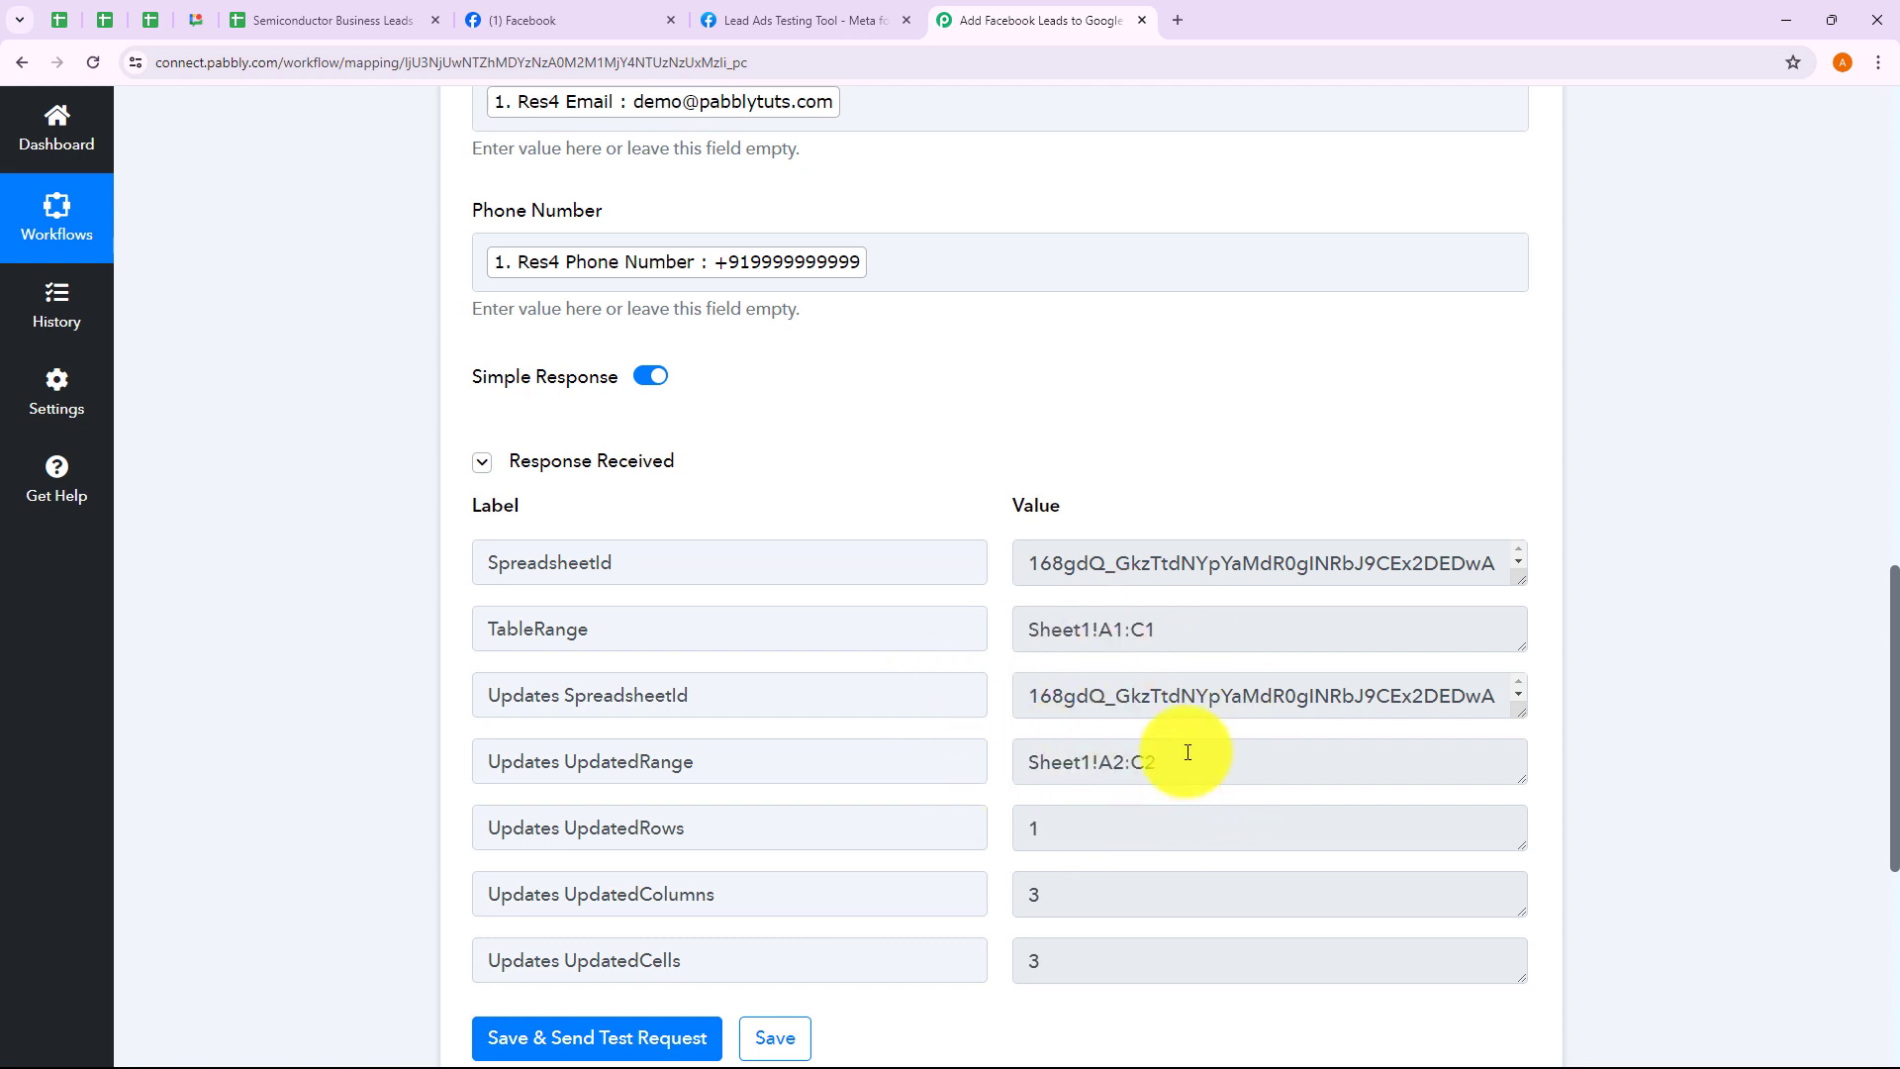
pyautogui.scroll(-1, 1187, 752)
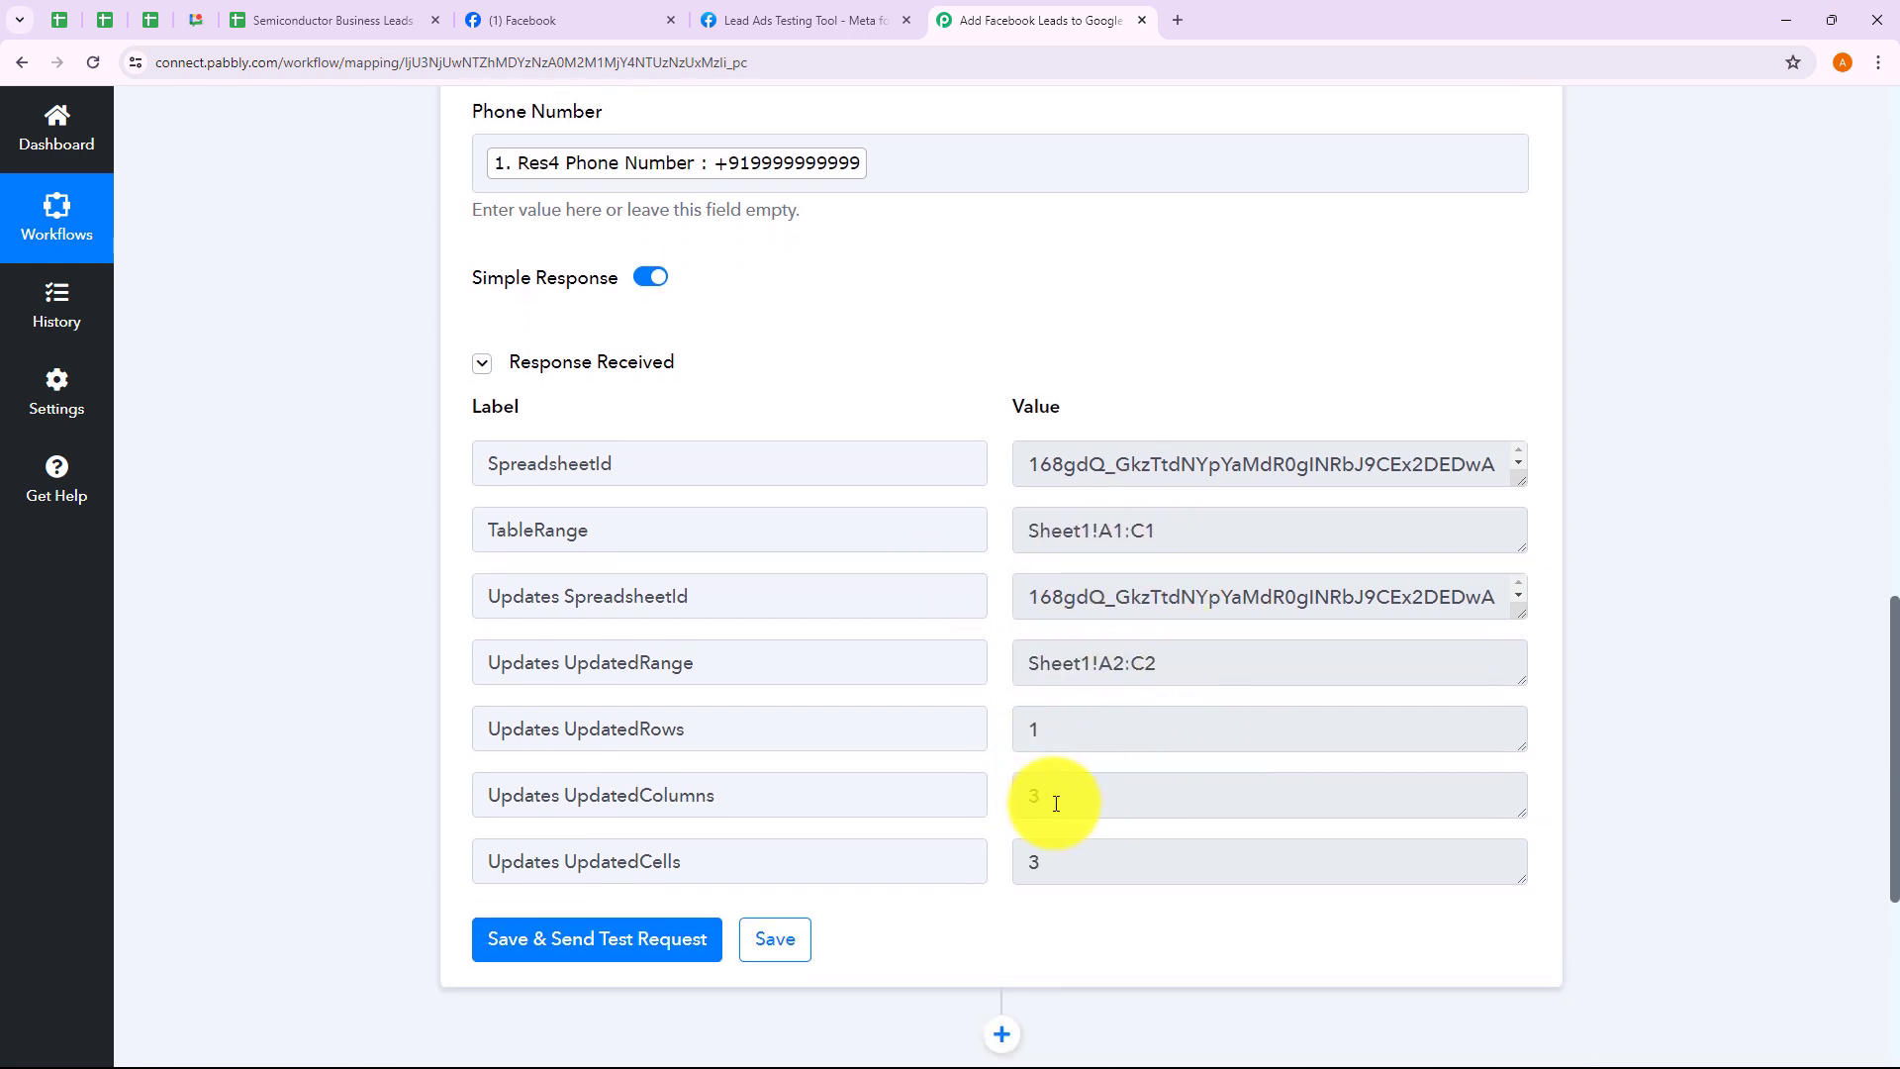
pyautogui.doubleClick(1060, 796)
pyautogui.doubleClick(1057, 857)
pyautogui.click(1031, 929)
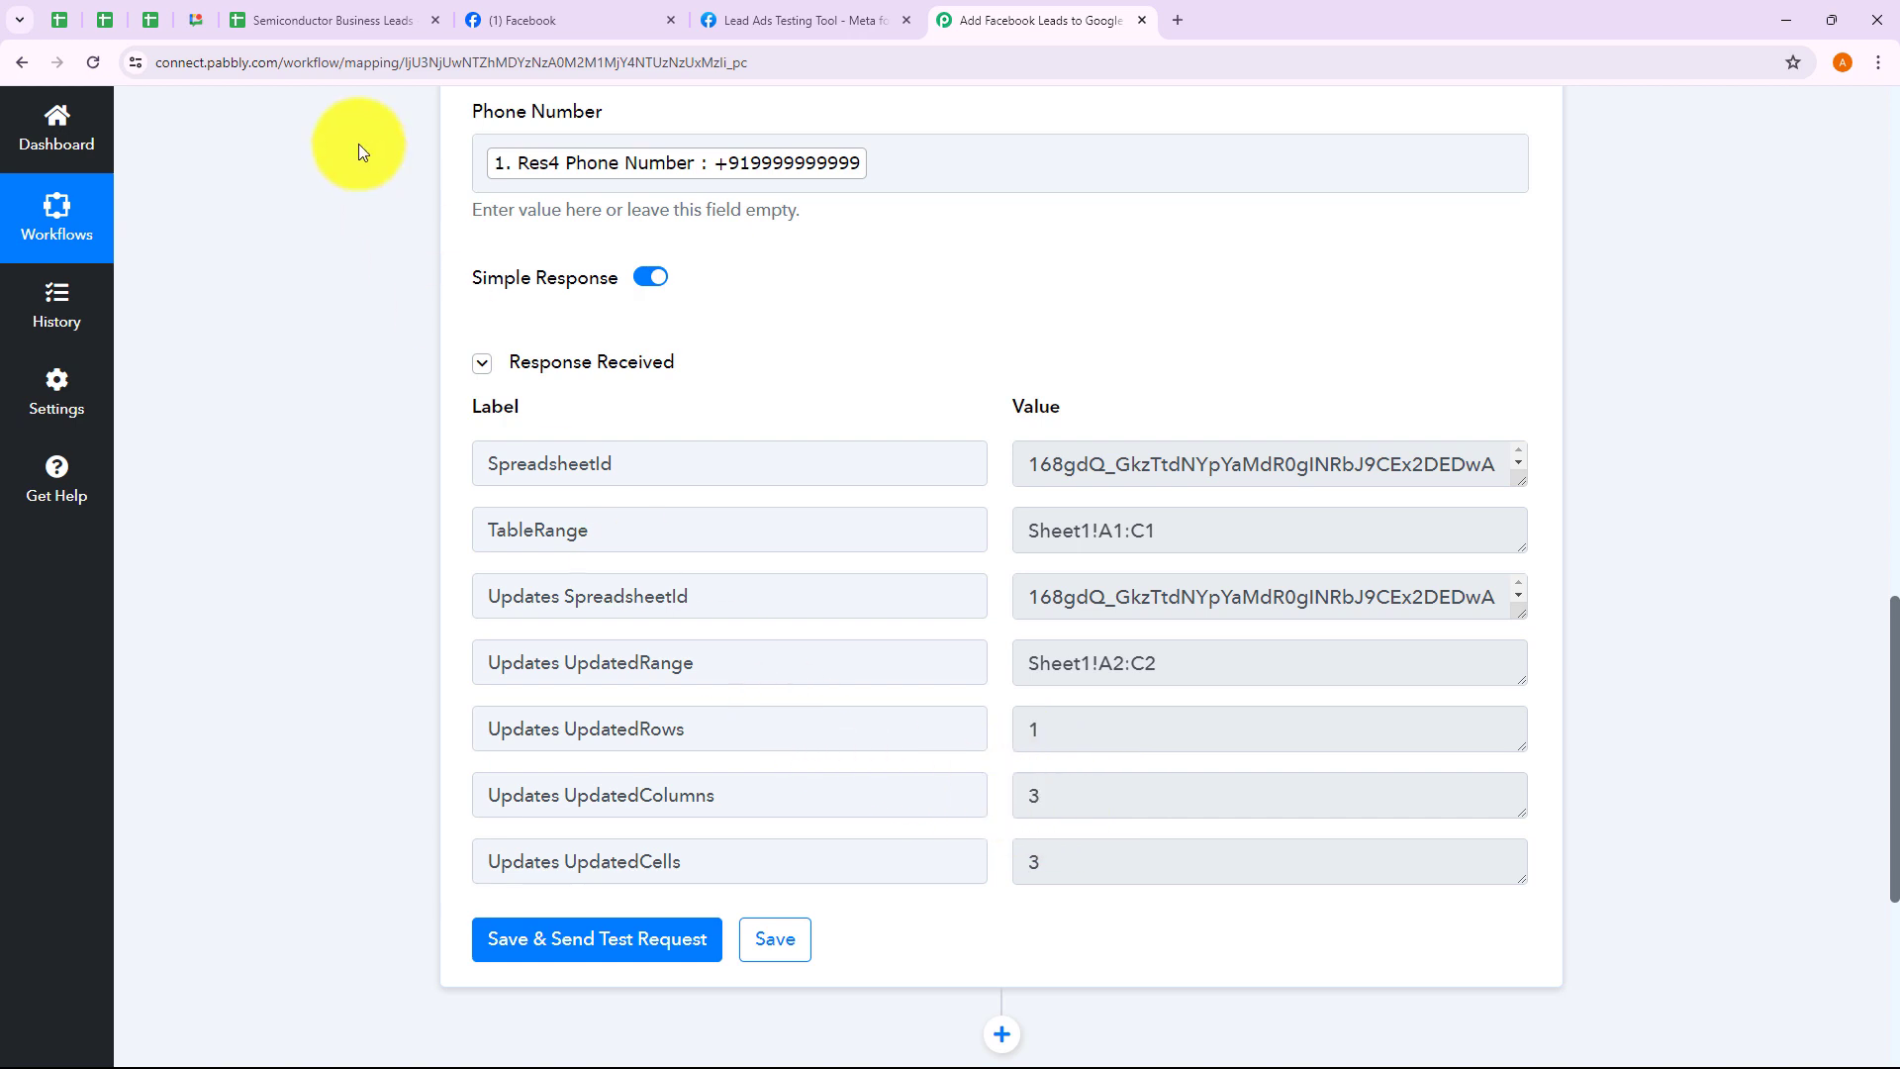
pyautogui.click(311, 26)
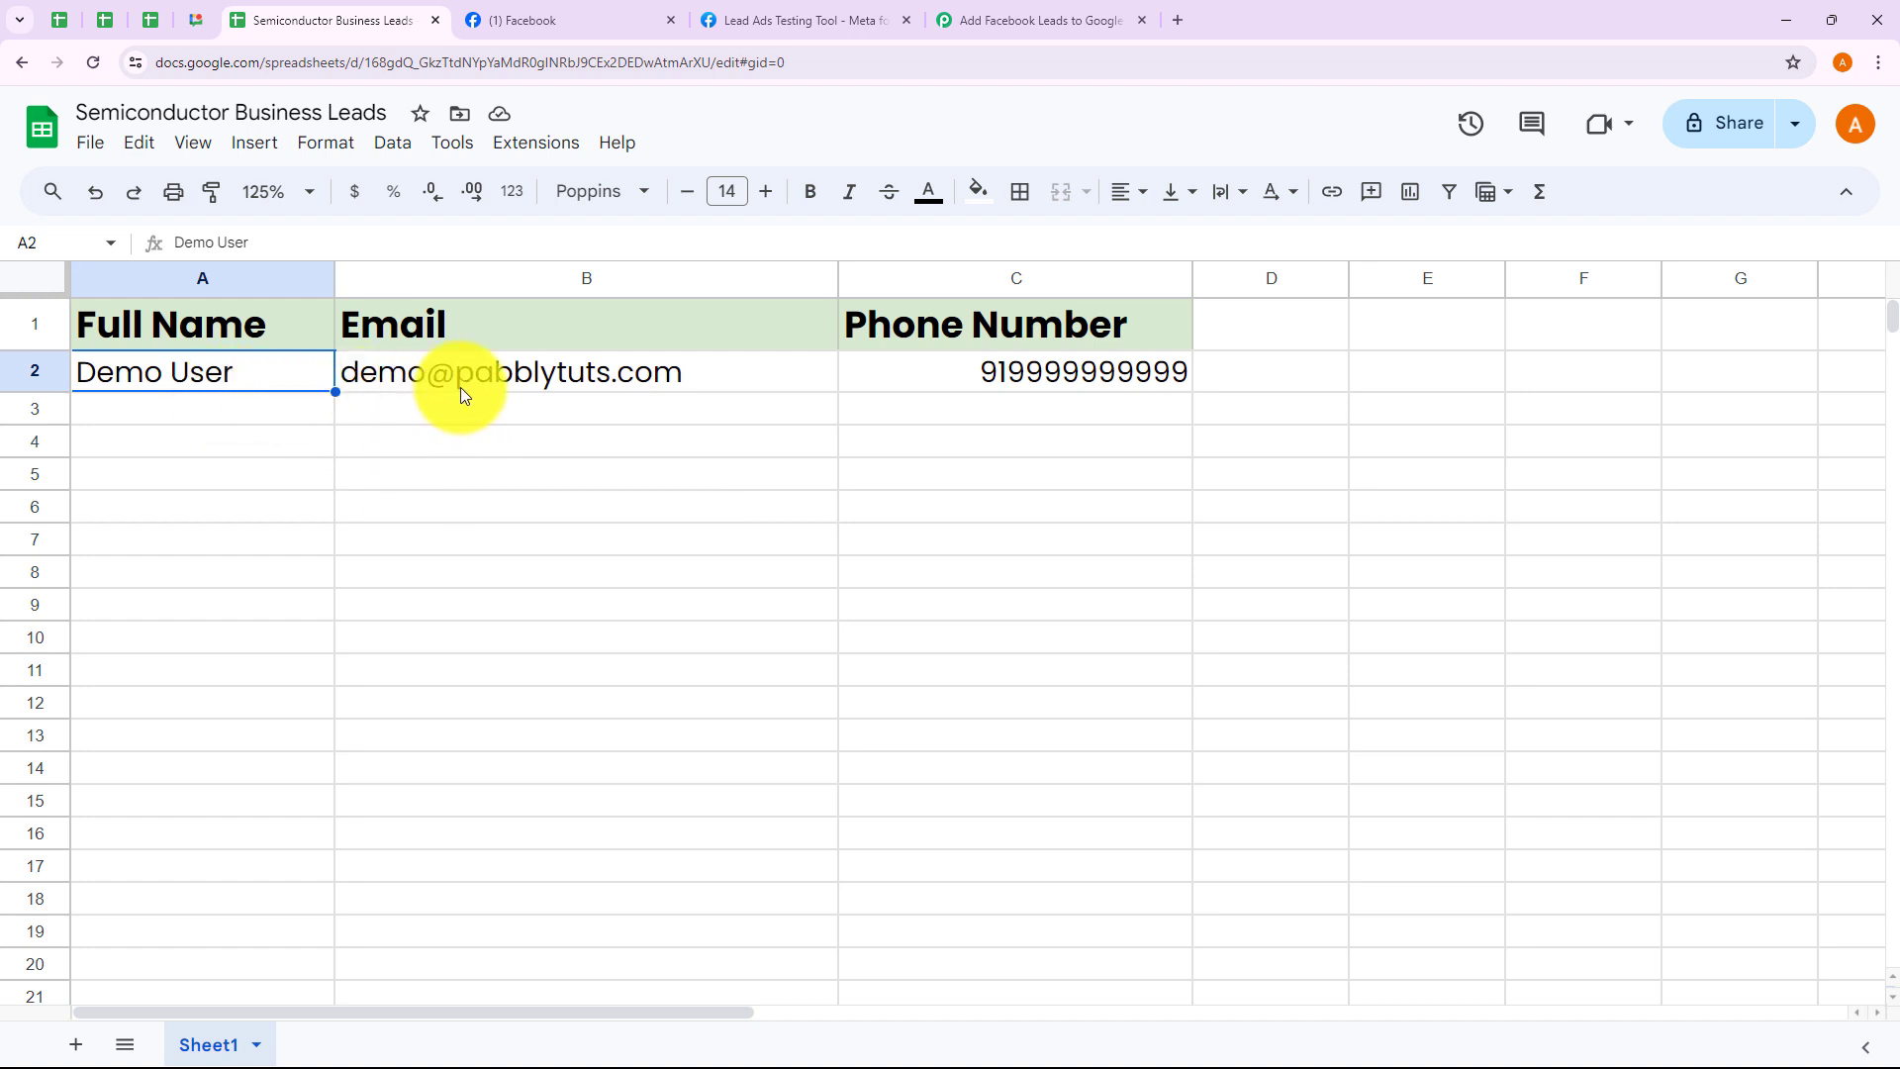
# Check the new lead's name and phone cells in row 2, then return to the Pabbly workflow
pyautogui.click(762, 407)
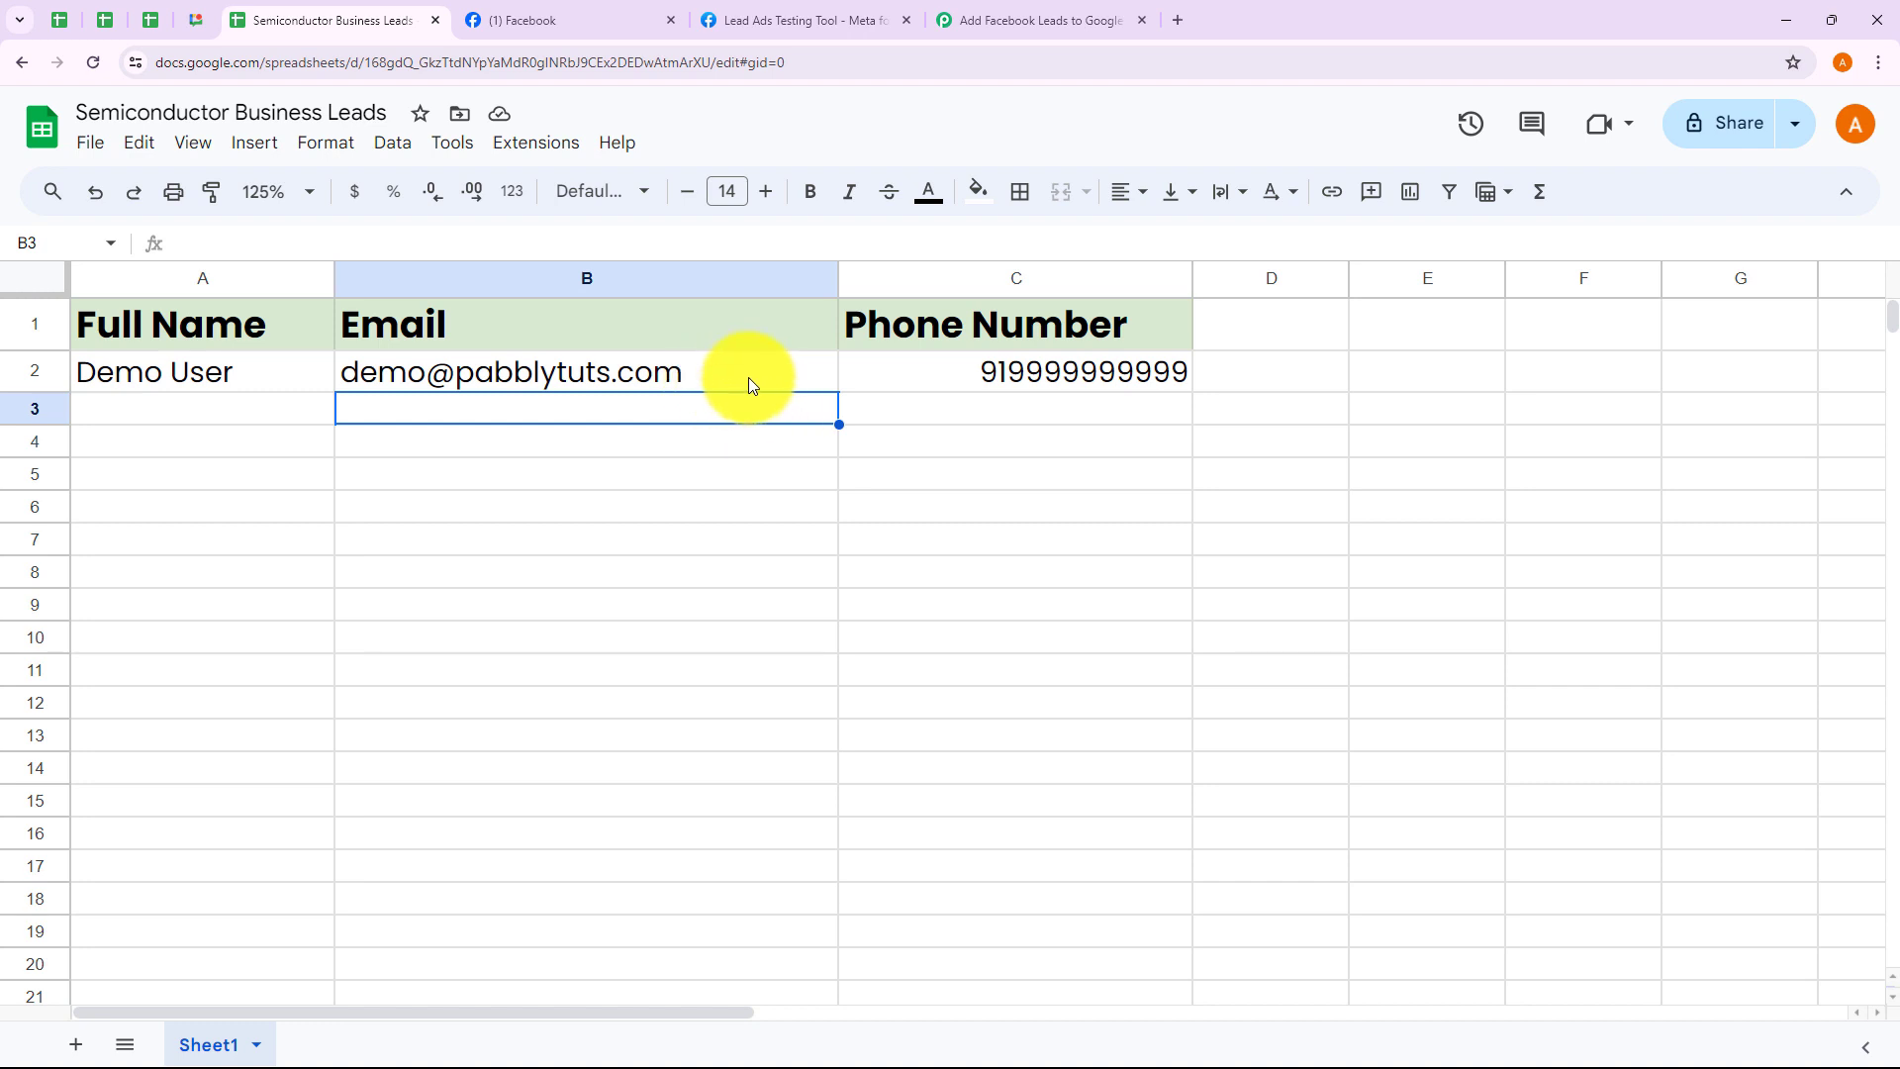
pyautogui.click(1042, 376)
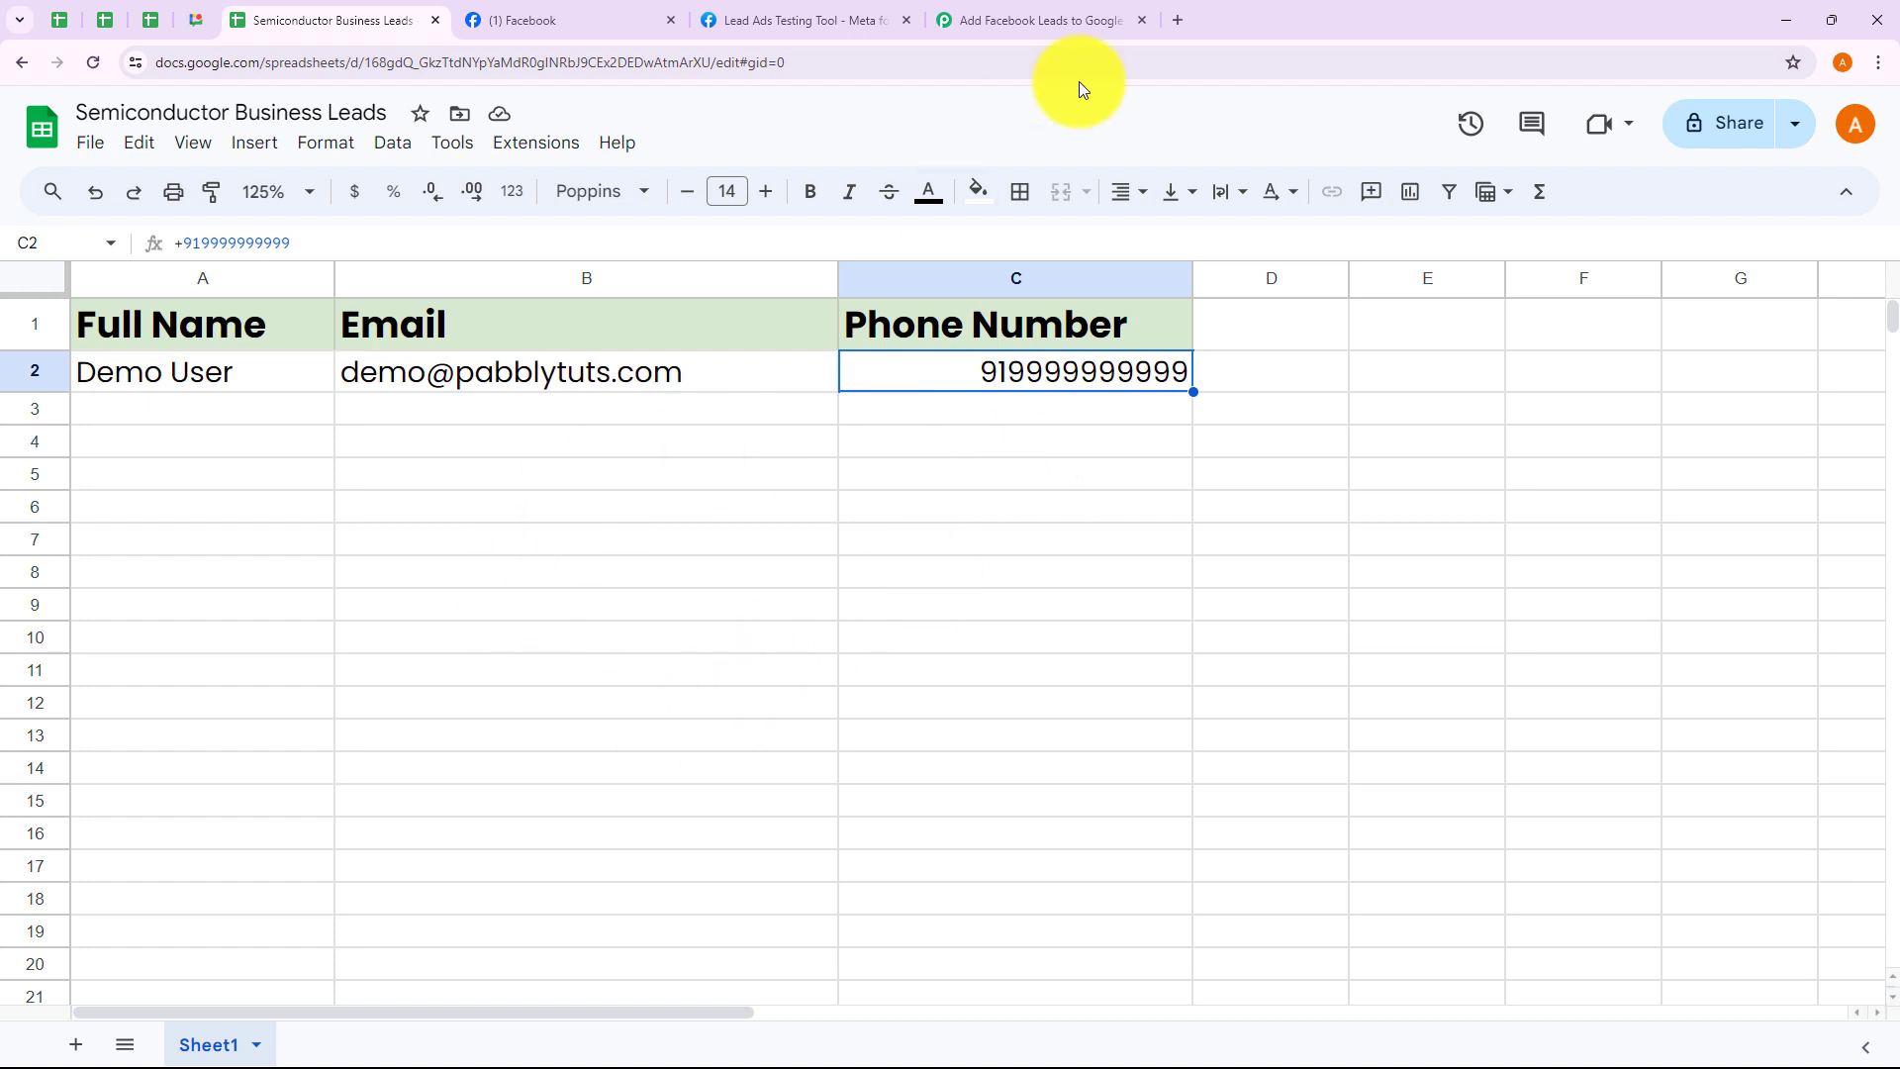
pyautogui.click(1055, 12)
pyautogui.scroll(1, 1363, 567)
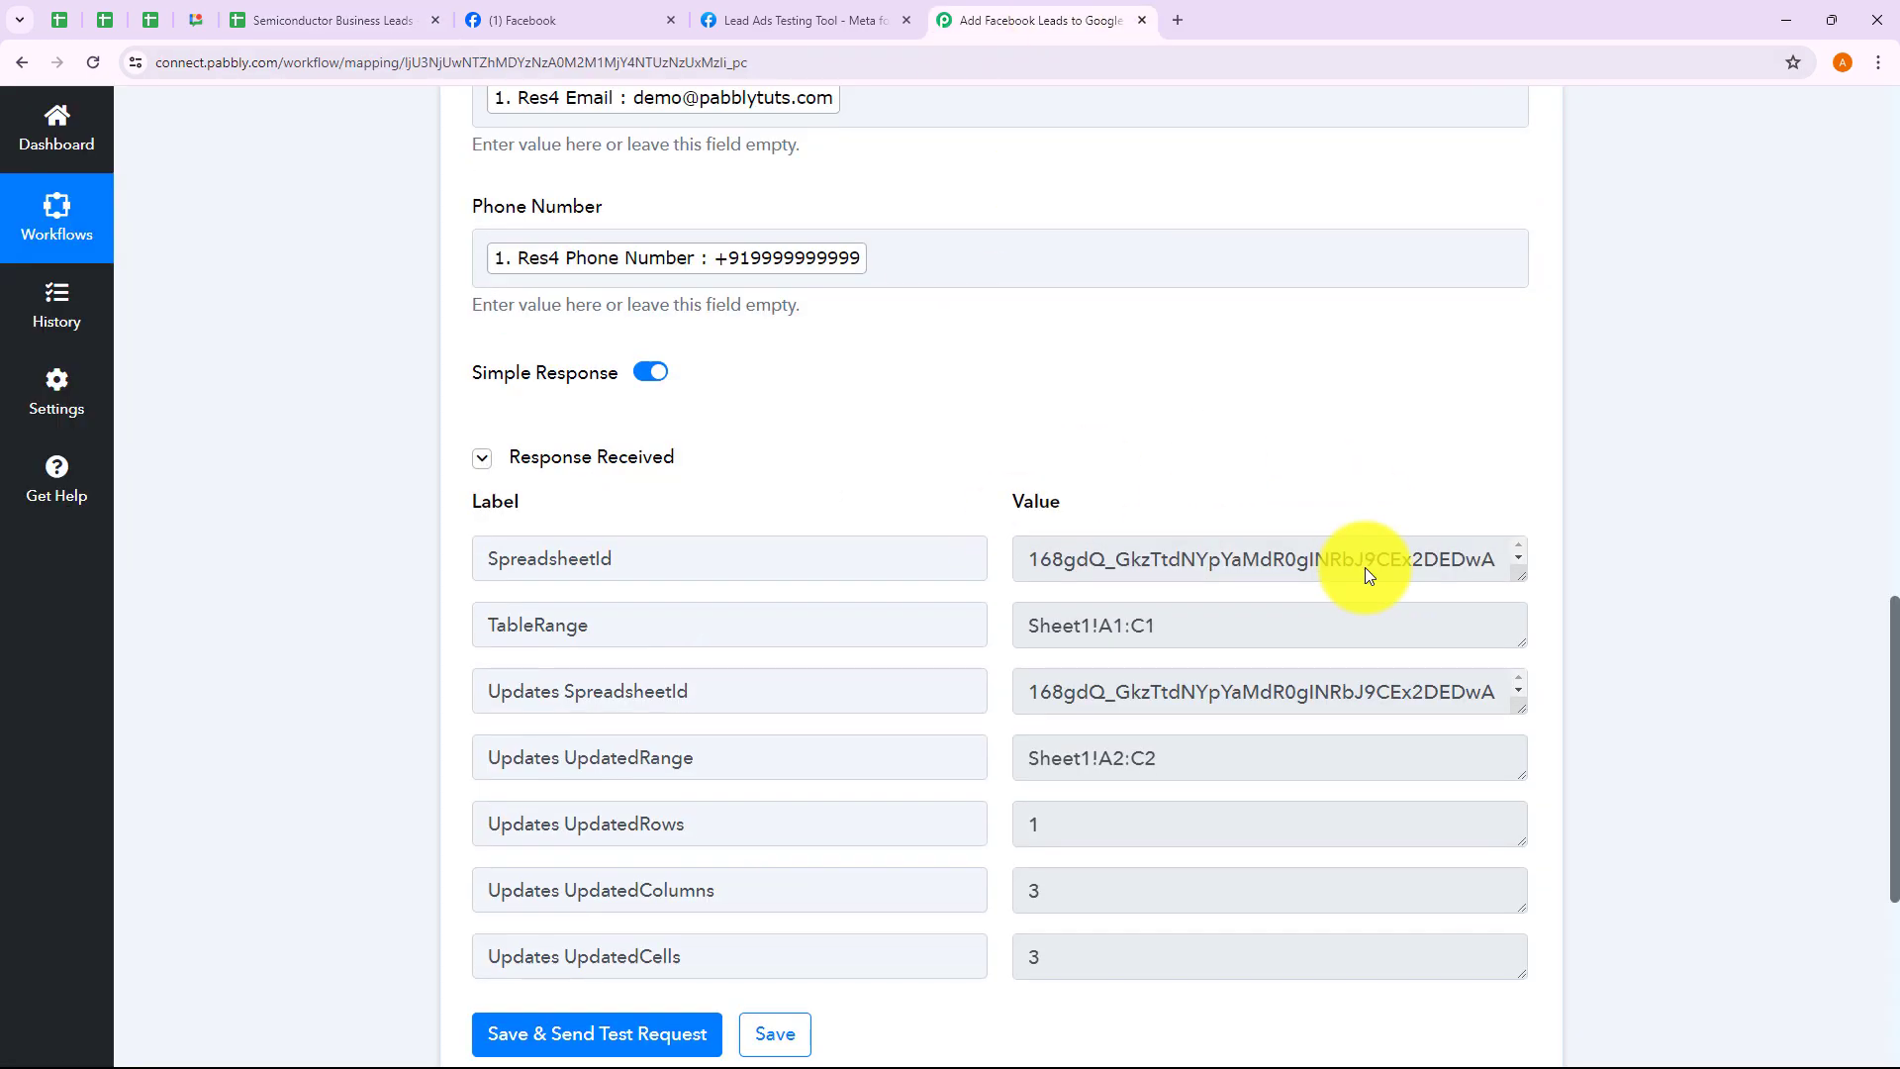
# Scroll up and collapse the Google Sheets Add New Row step header
pyautogui.scroll(14, 1366, 572)
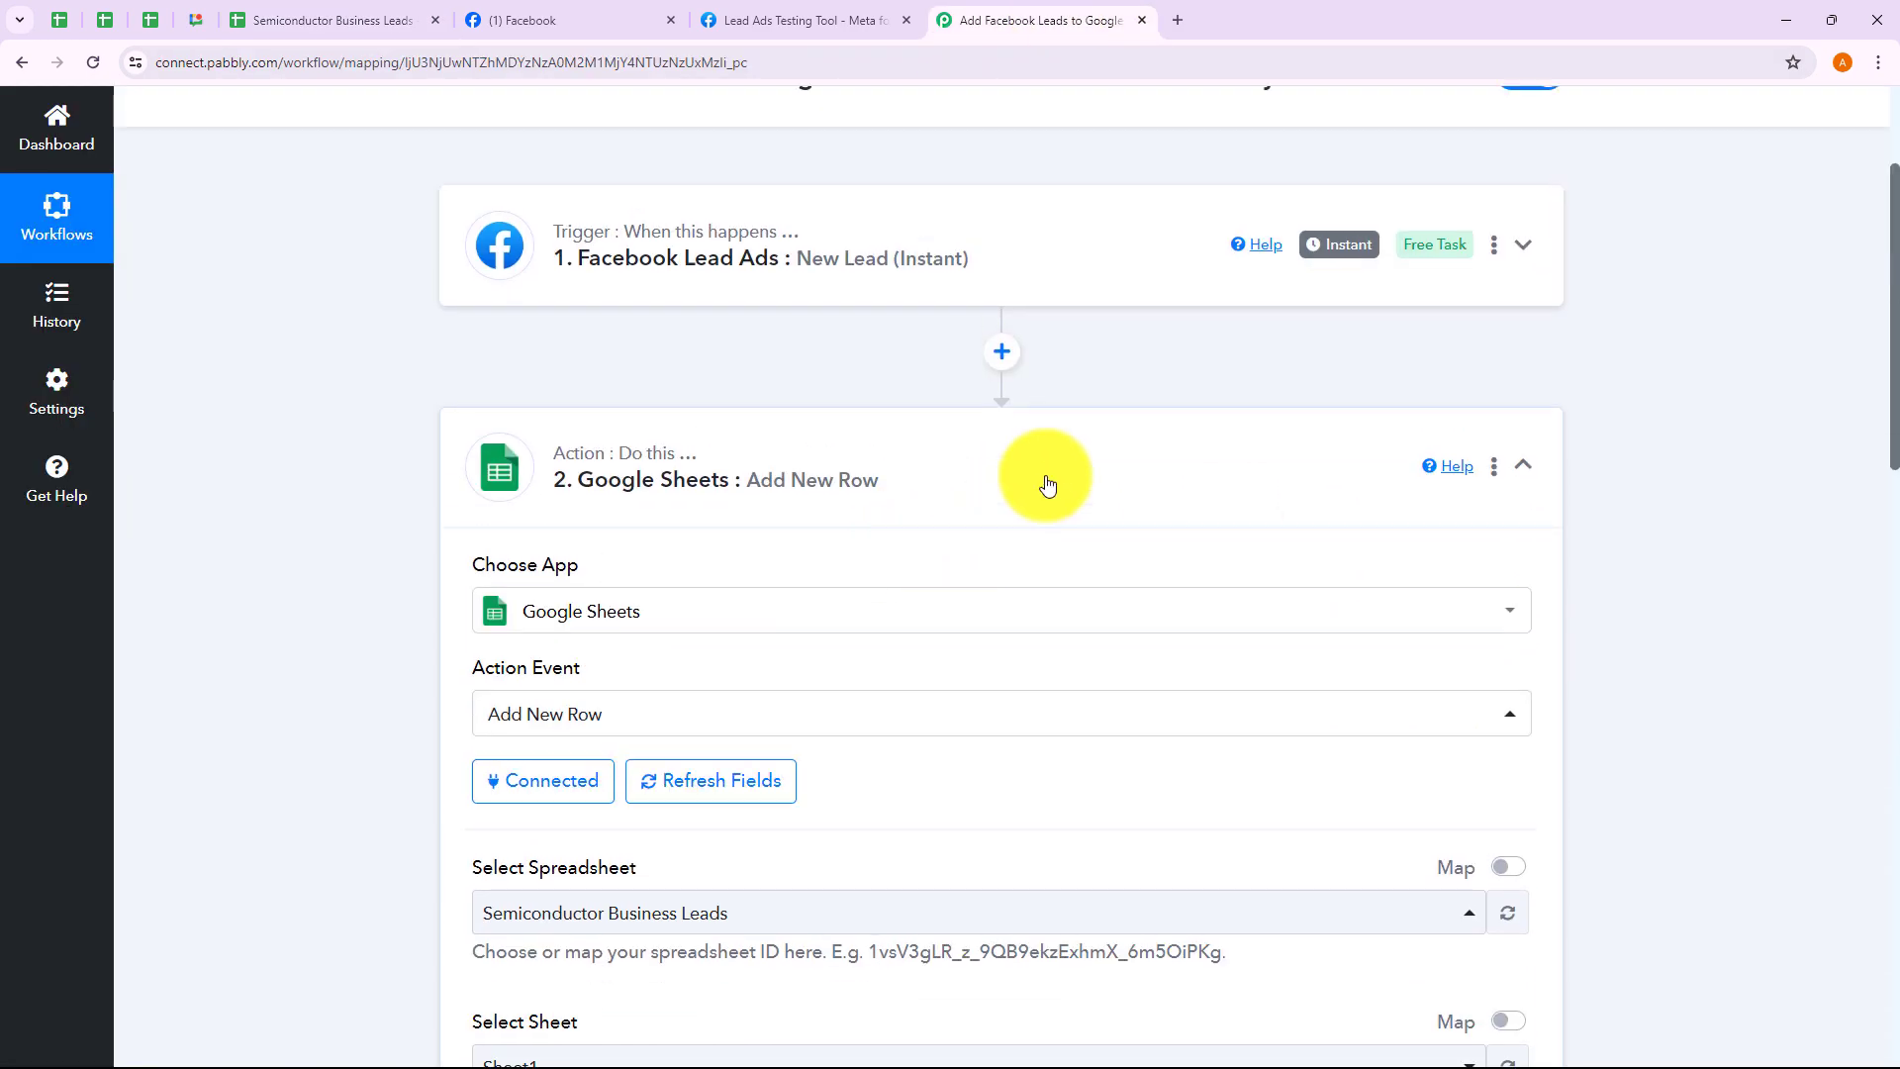
pyautogui.click(1047, 483)
pyautogui.scroll(3, 1047, 481)
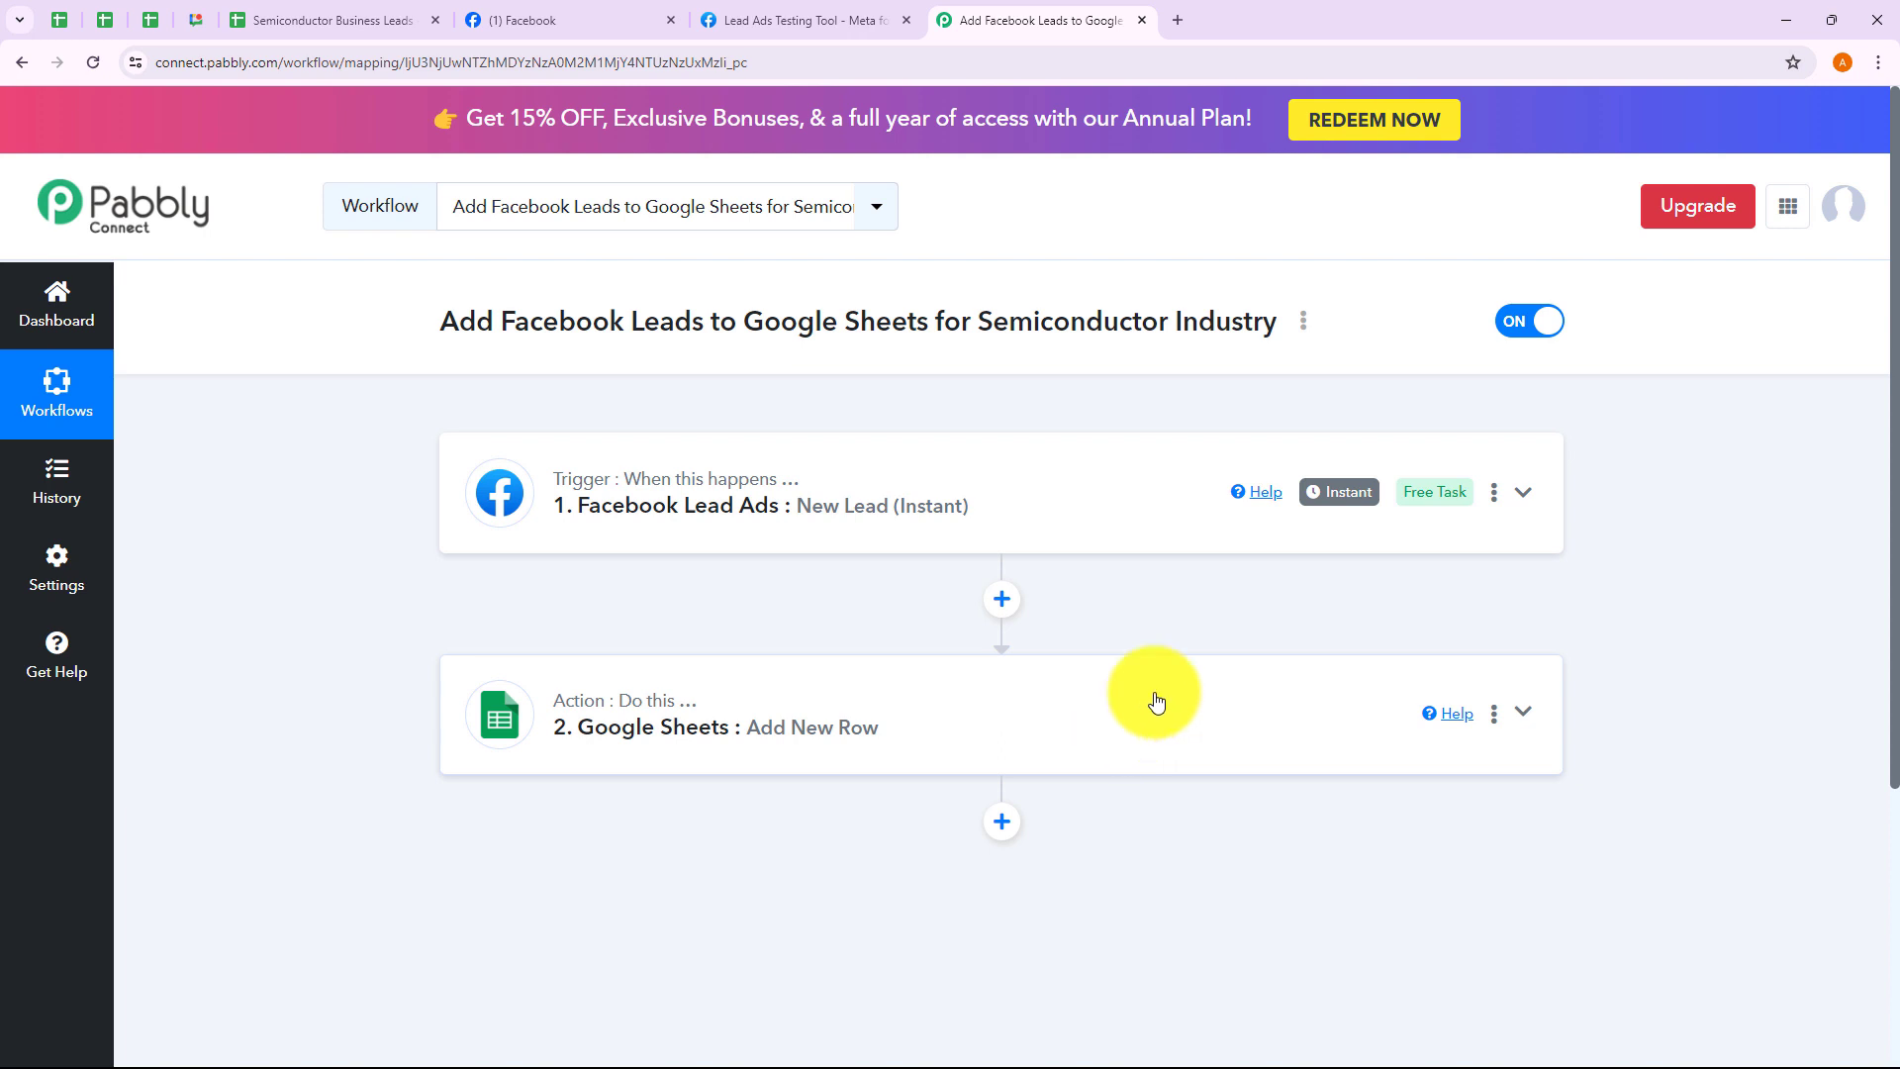
# Delete the earlier ChipPrime test lead, check the sheet's next empty row, and preview the lead form
pyautogui.click(846, 22)
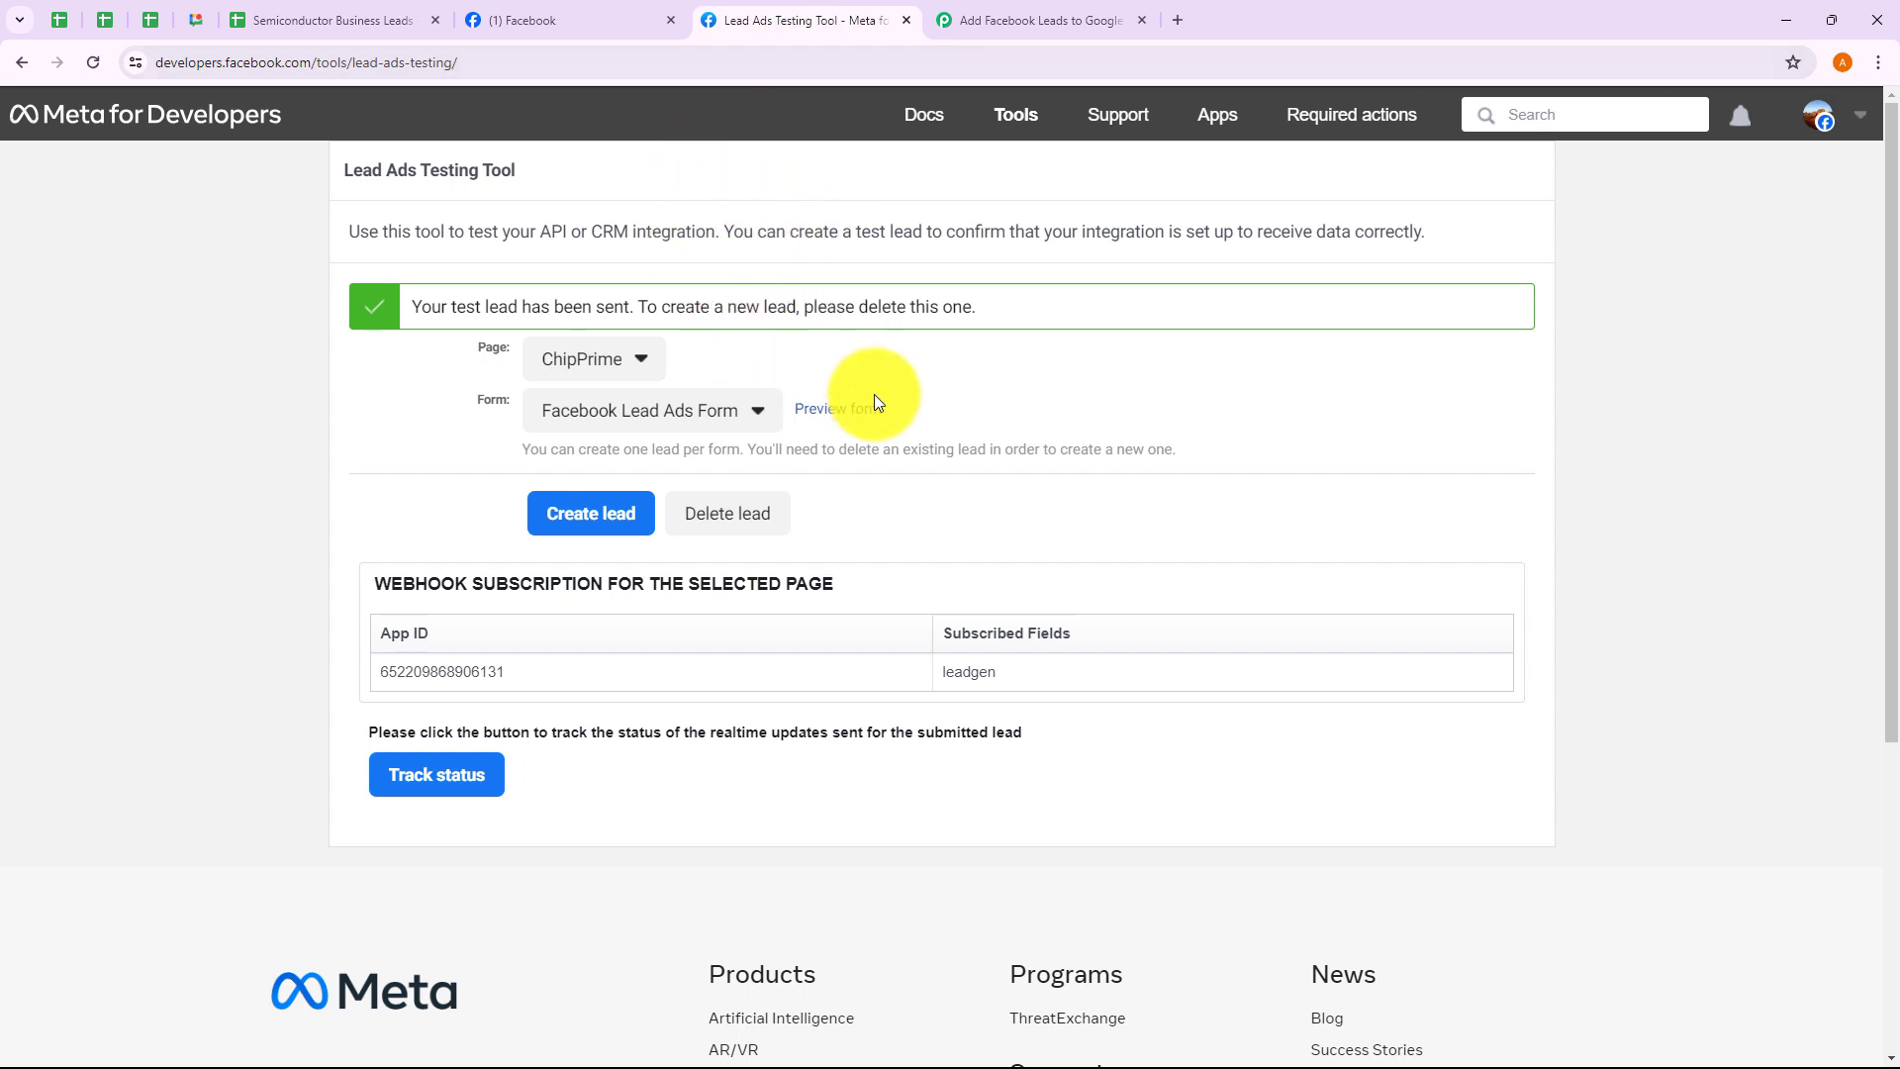
pyautogui.click(734, 513)
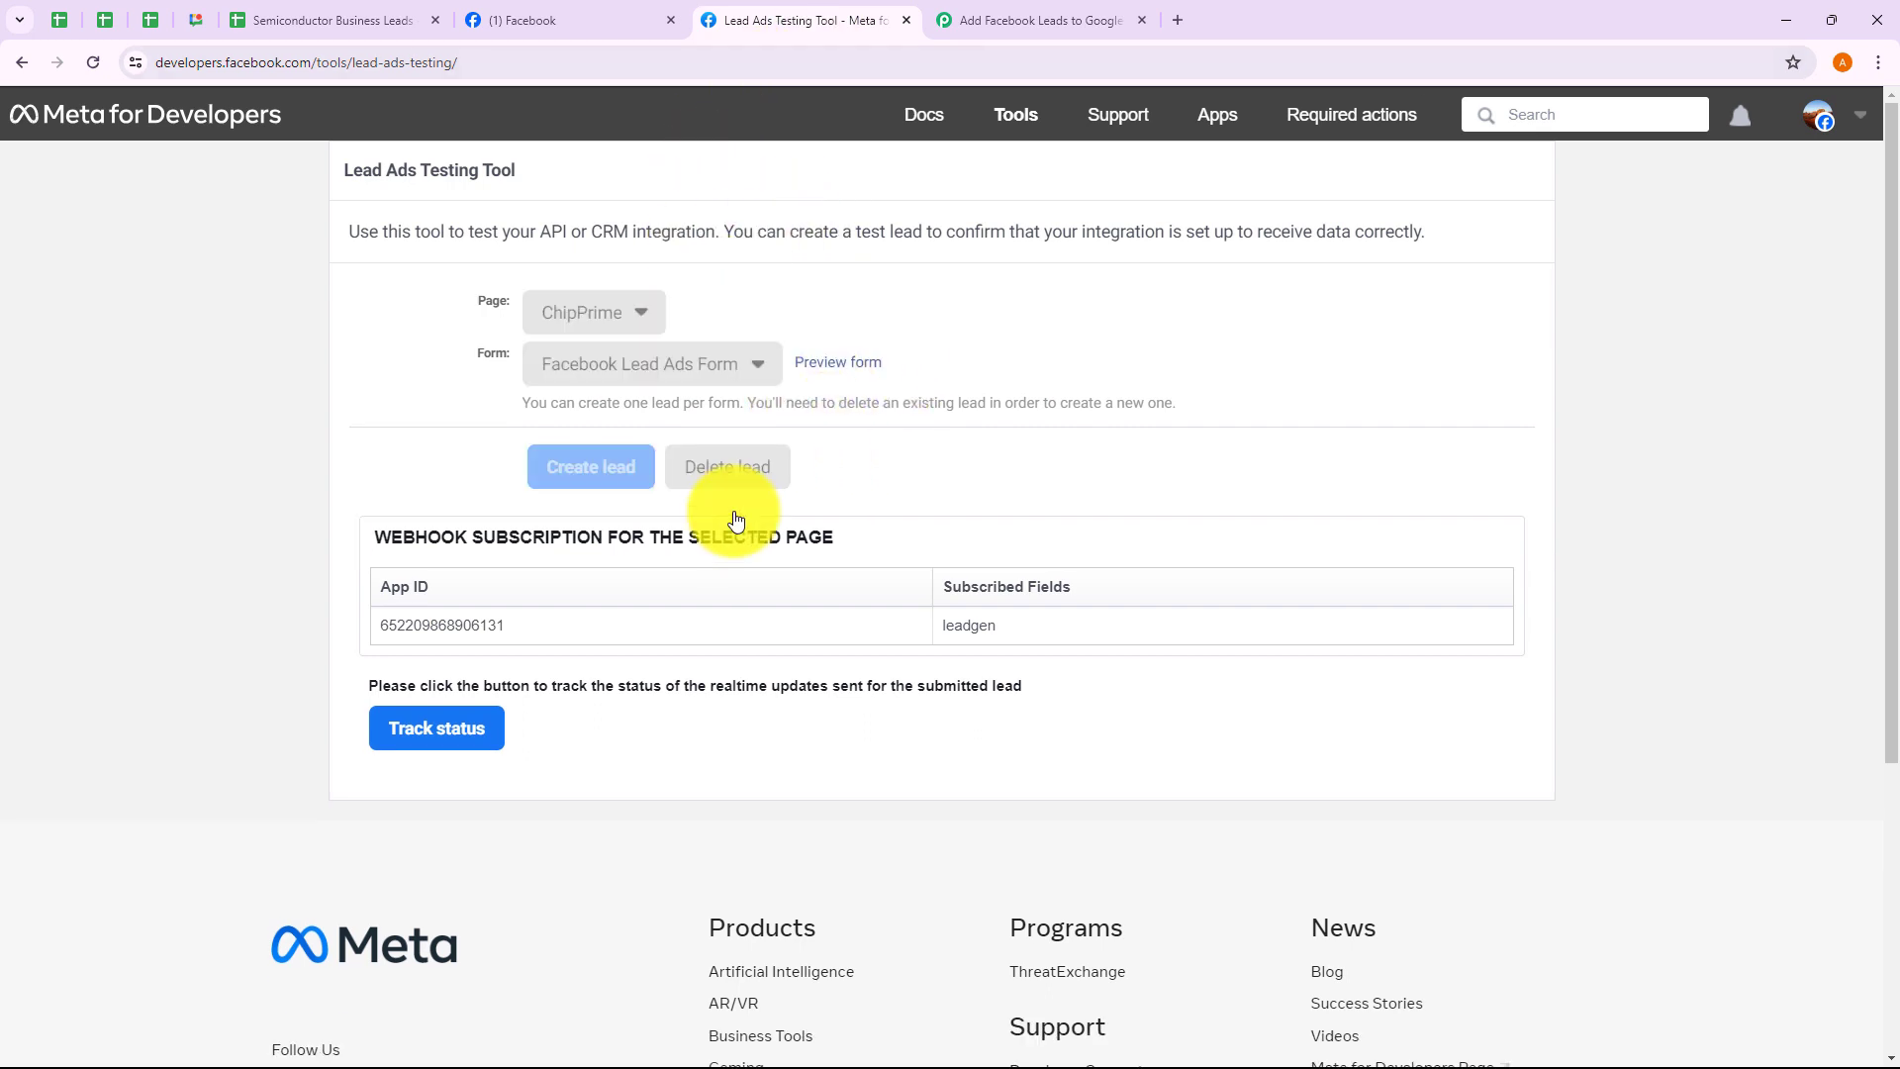
pyautogui.click(345, 28)
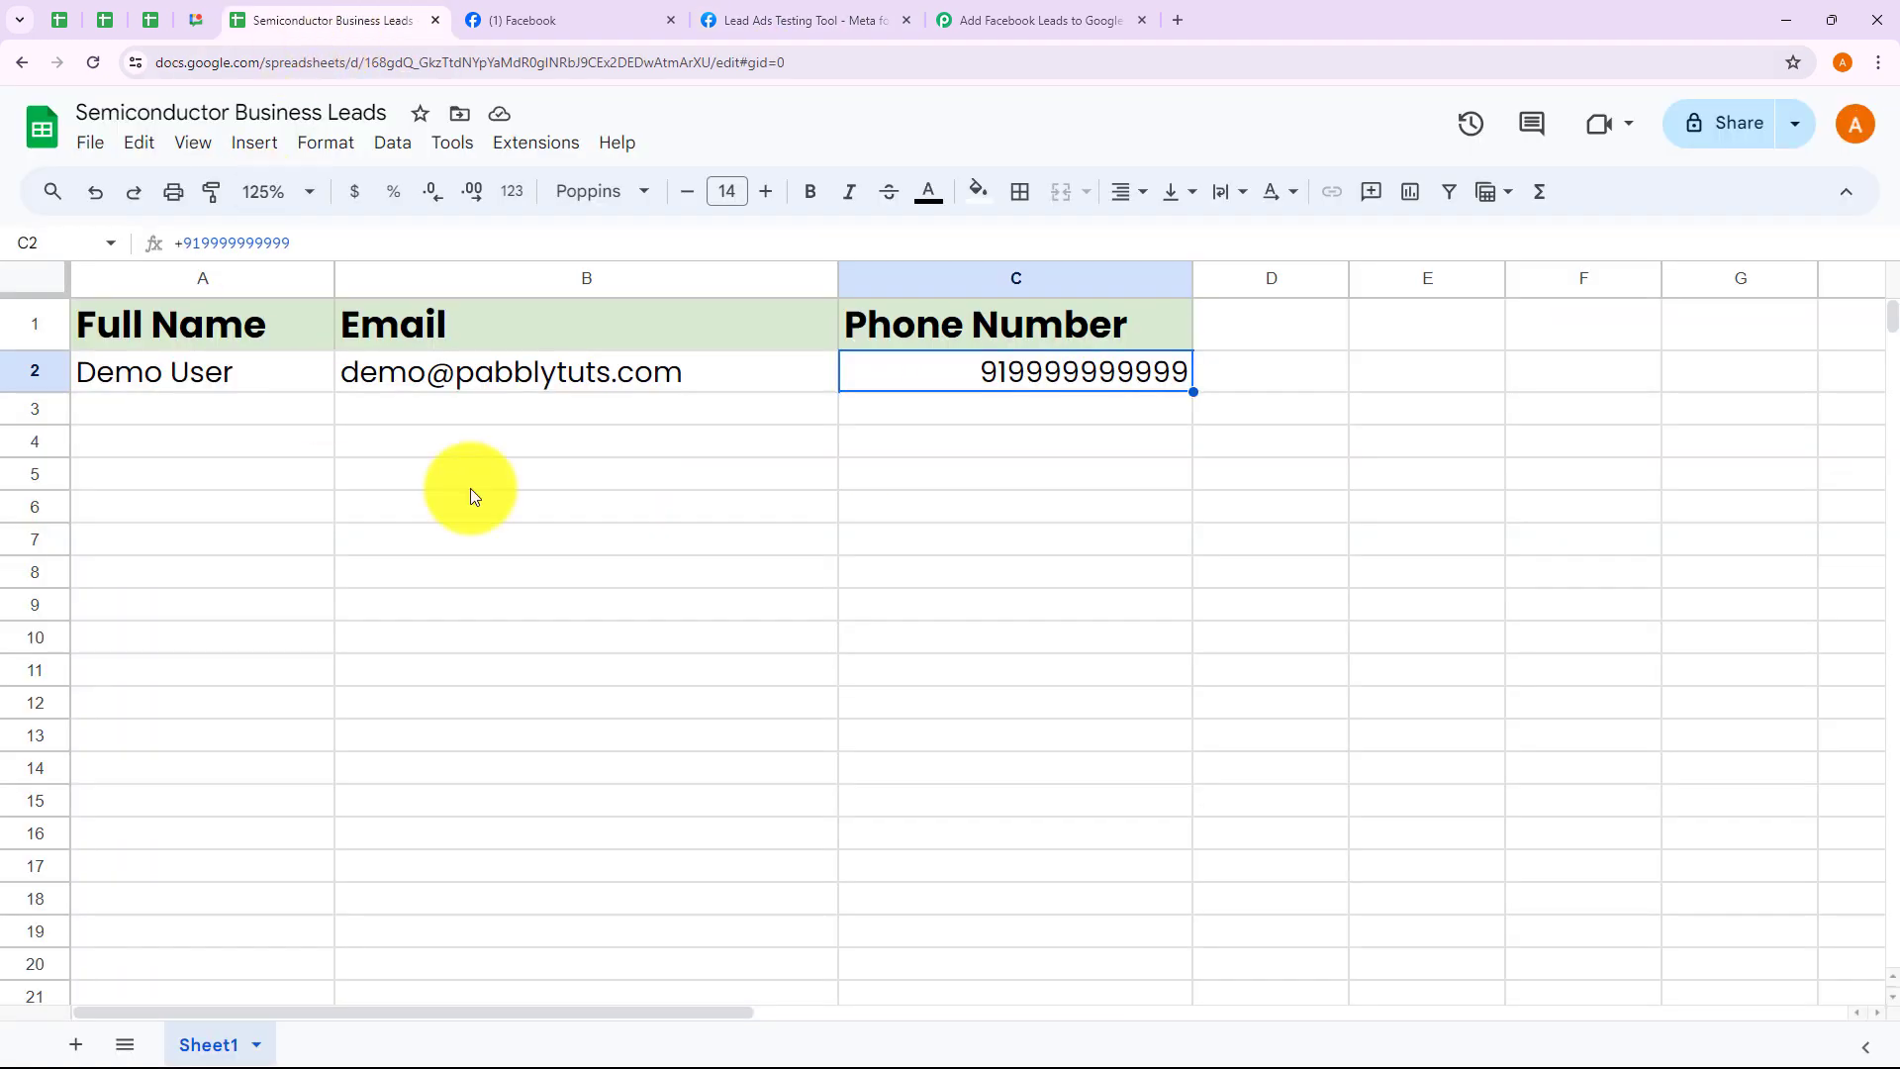
pyautogui.click(200, 416)
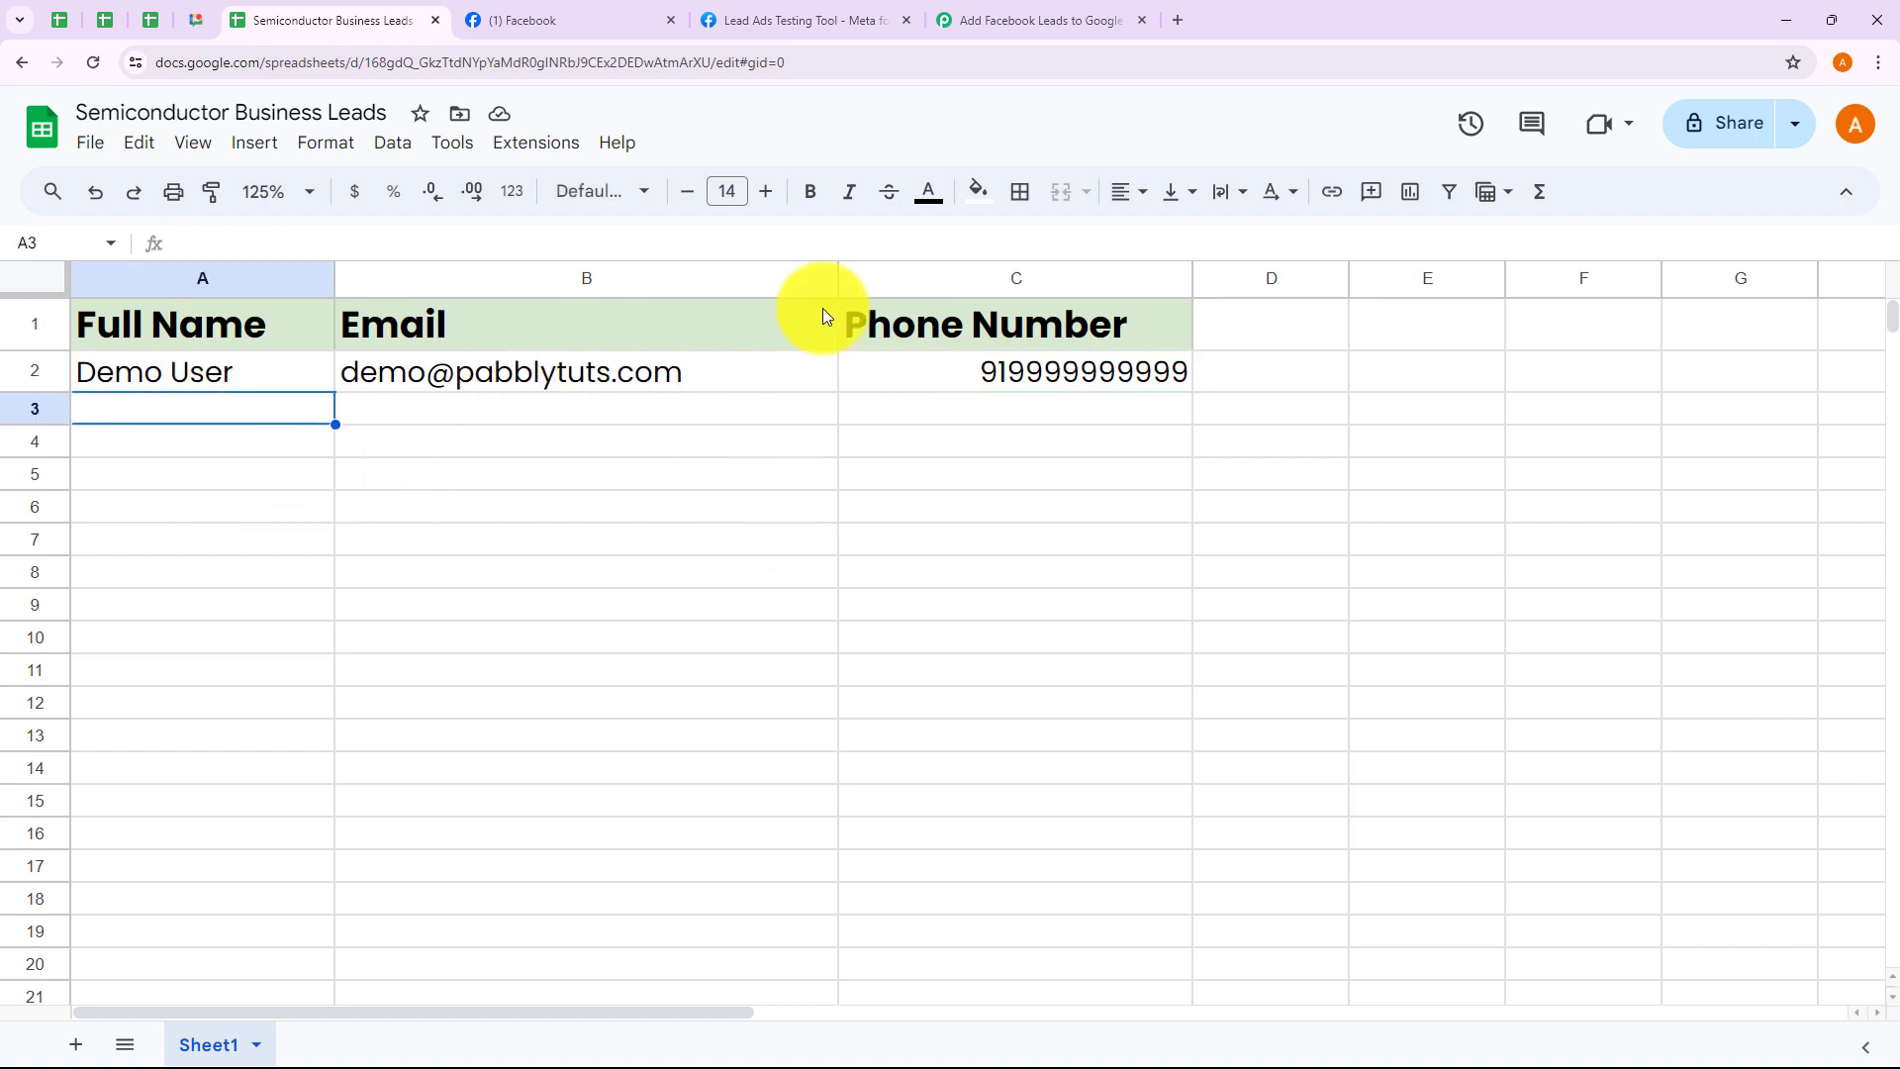
pyautogui.click(837, 20)
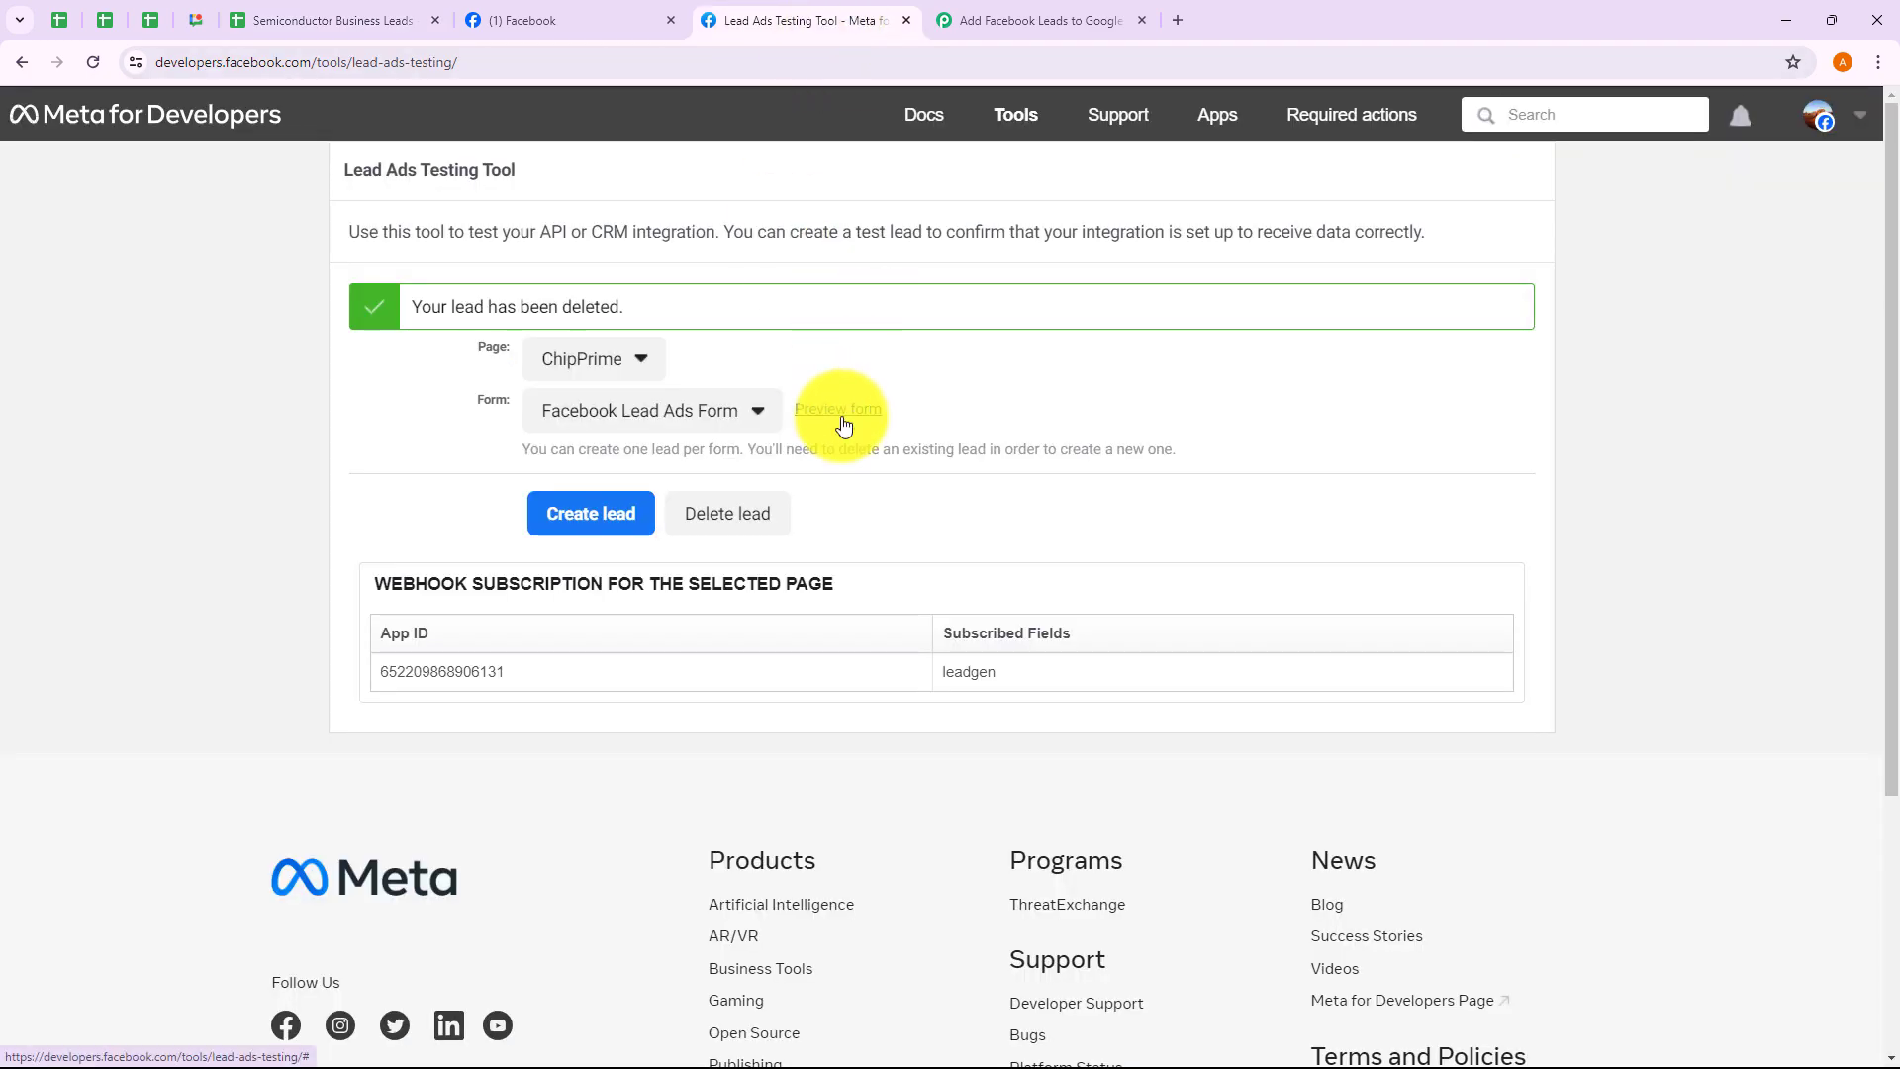
pyautogui.click(841, 413)
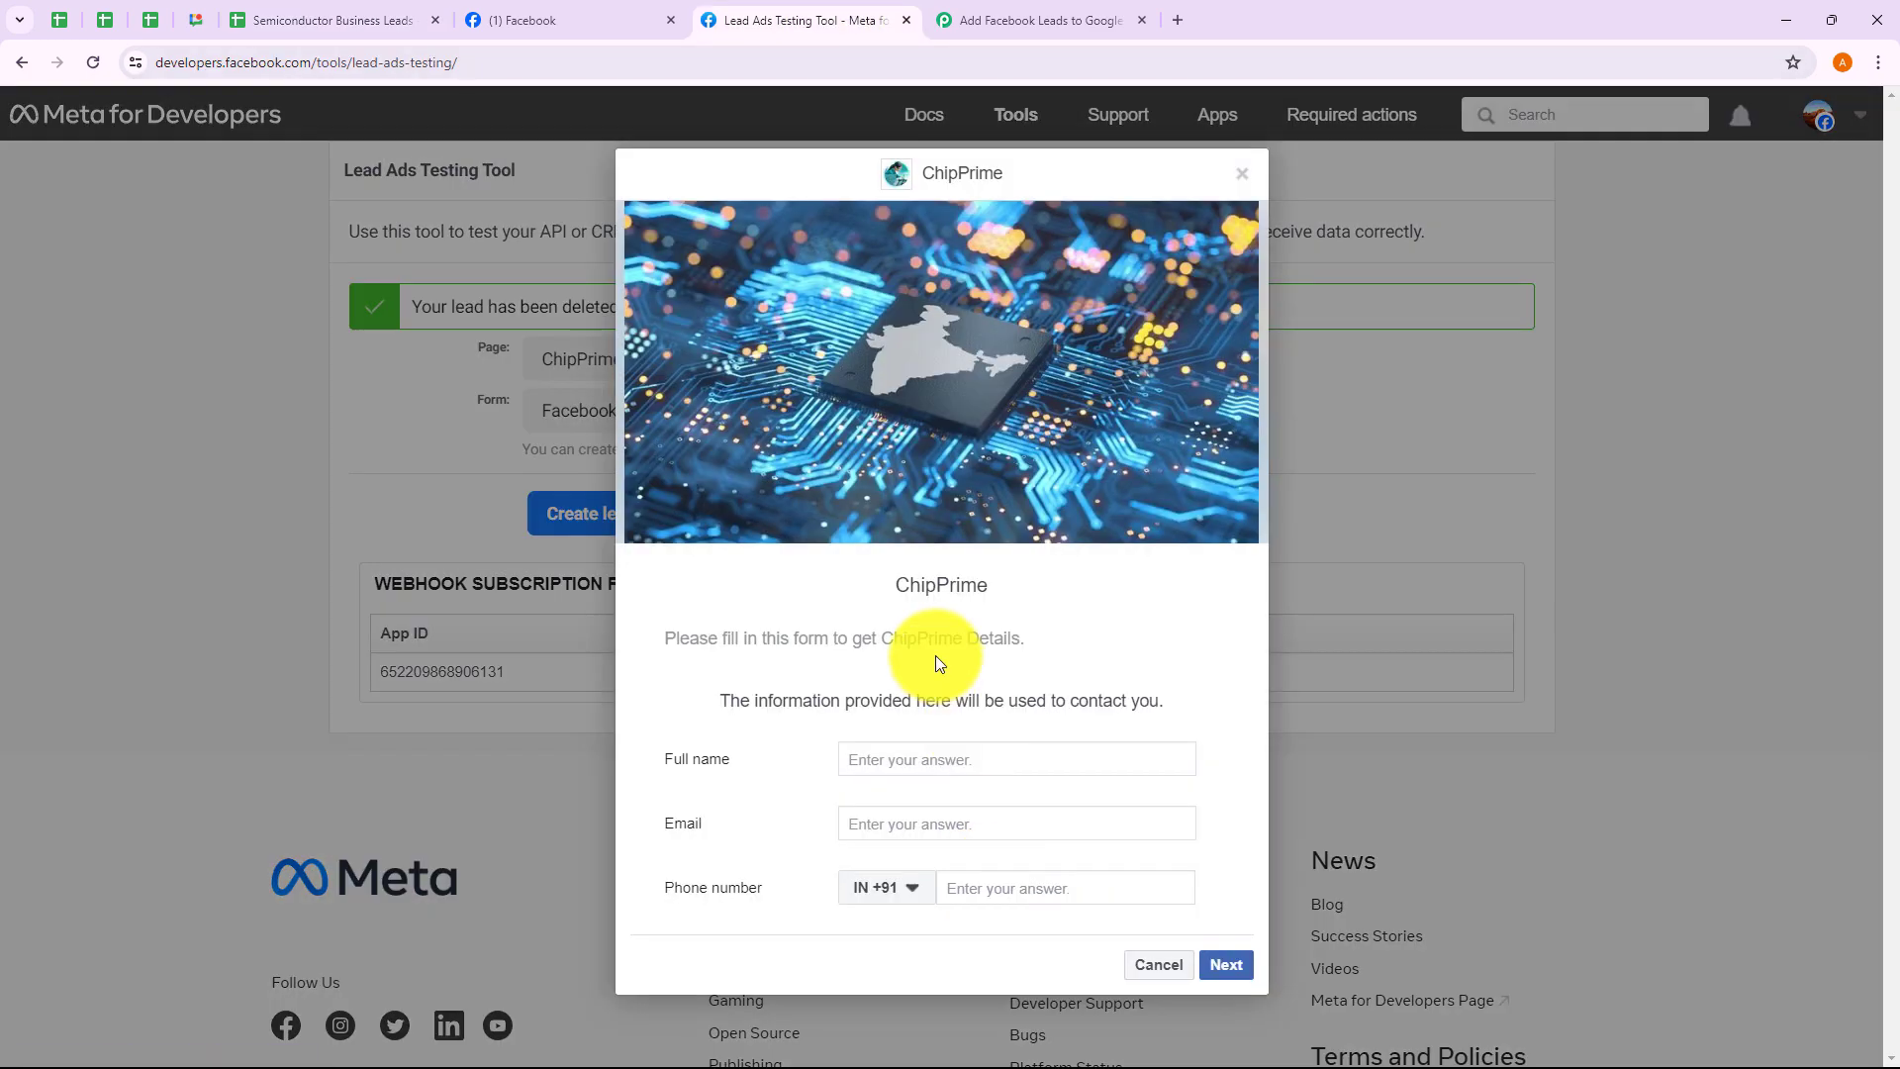
# Fill the test lead form with the name Dummy User plus an e-mail and phone number
pyautogui.click(938, 762)
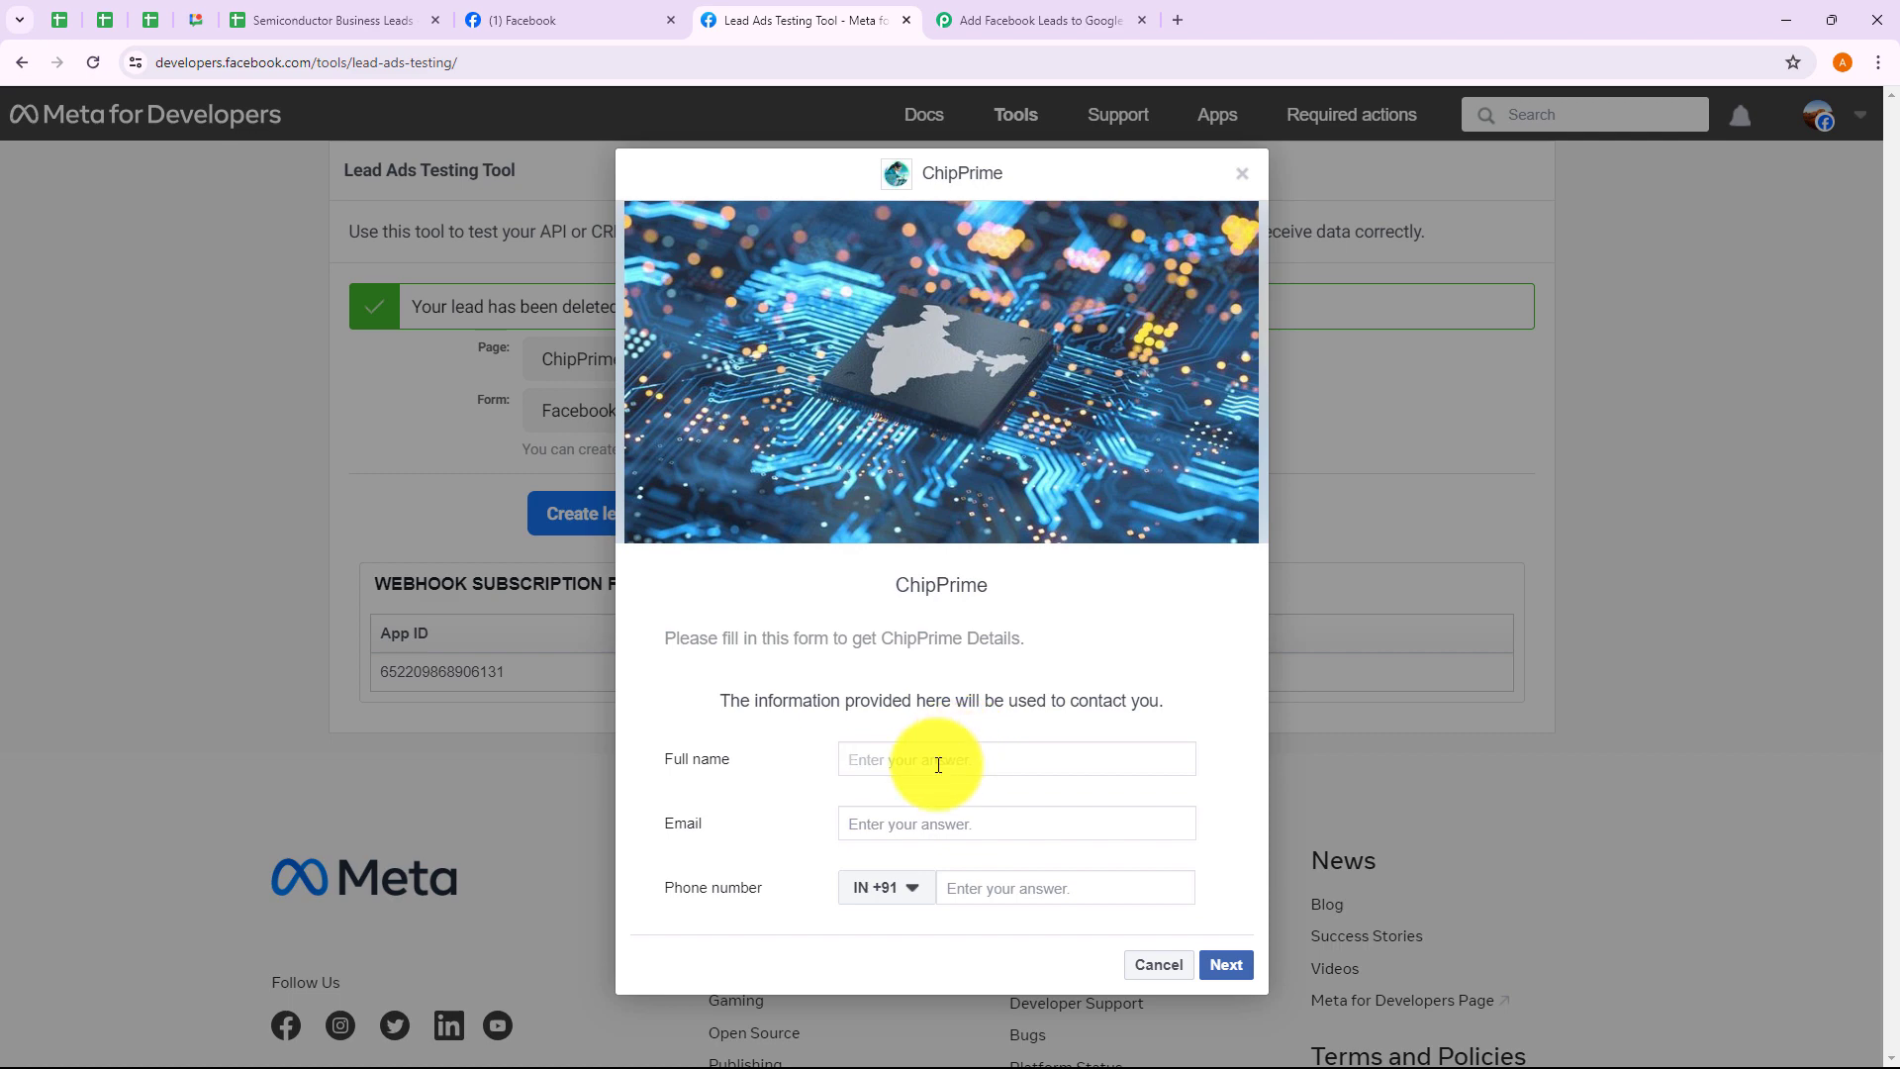
pyautogui.write('dum')
pyautogui.click(931, 805)
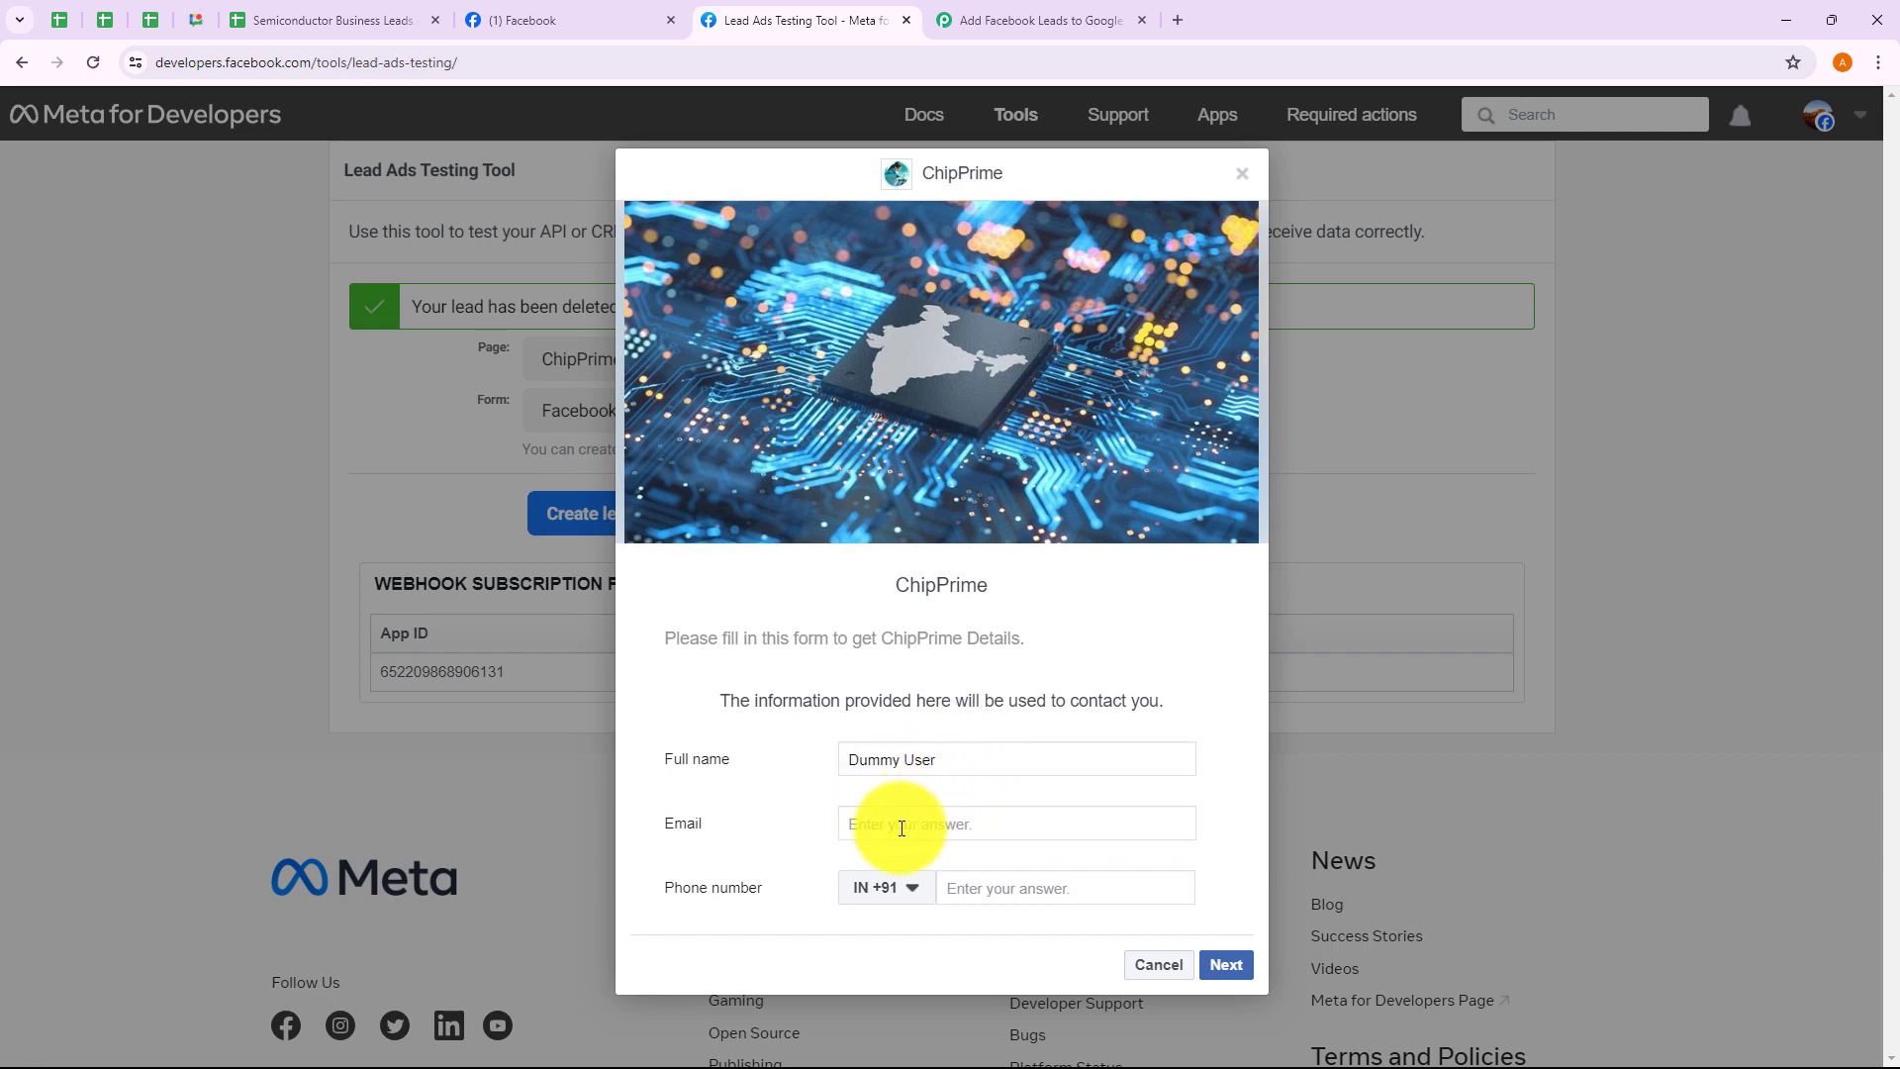
pyautogui.click(901, 828)
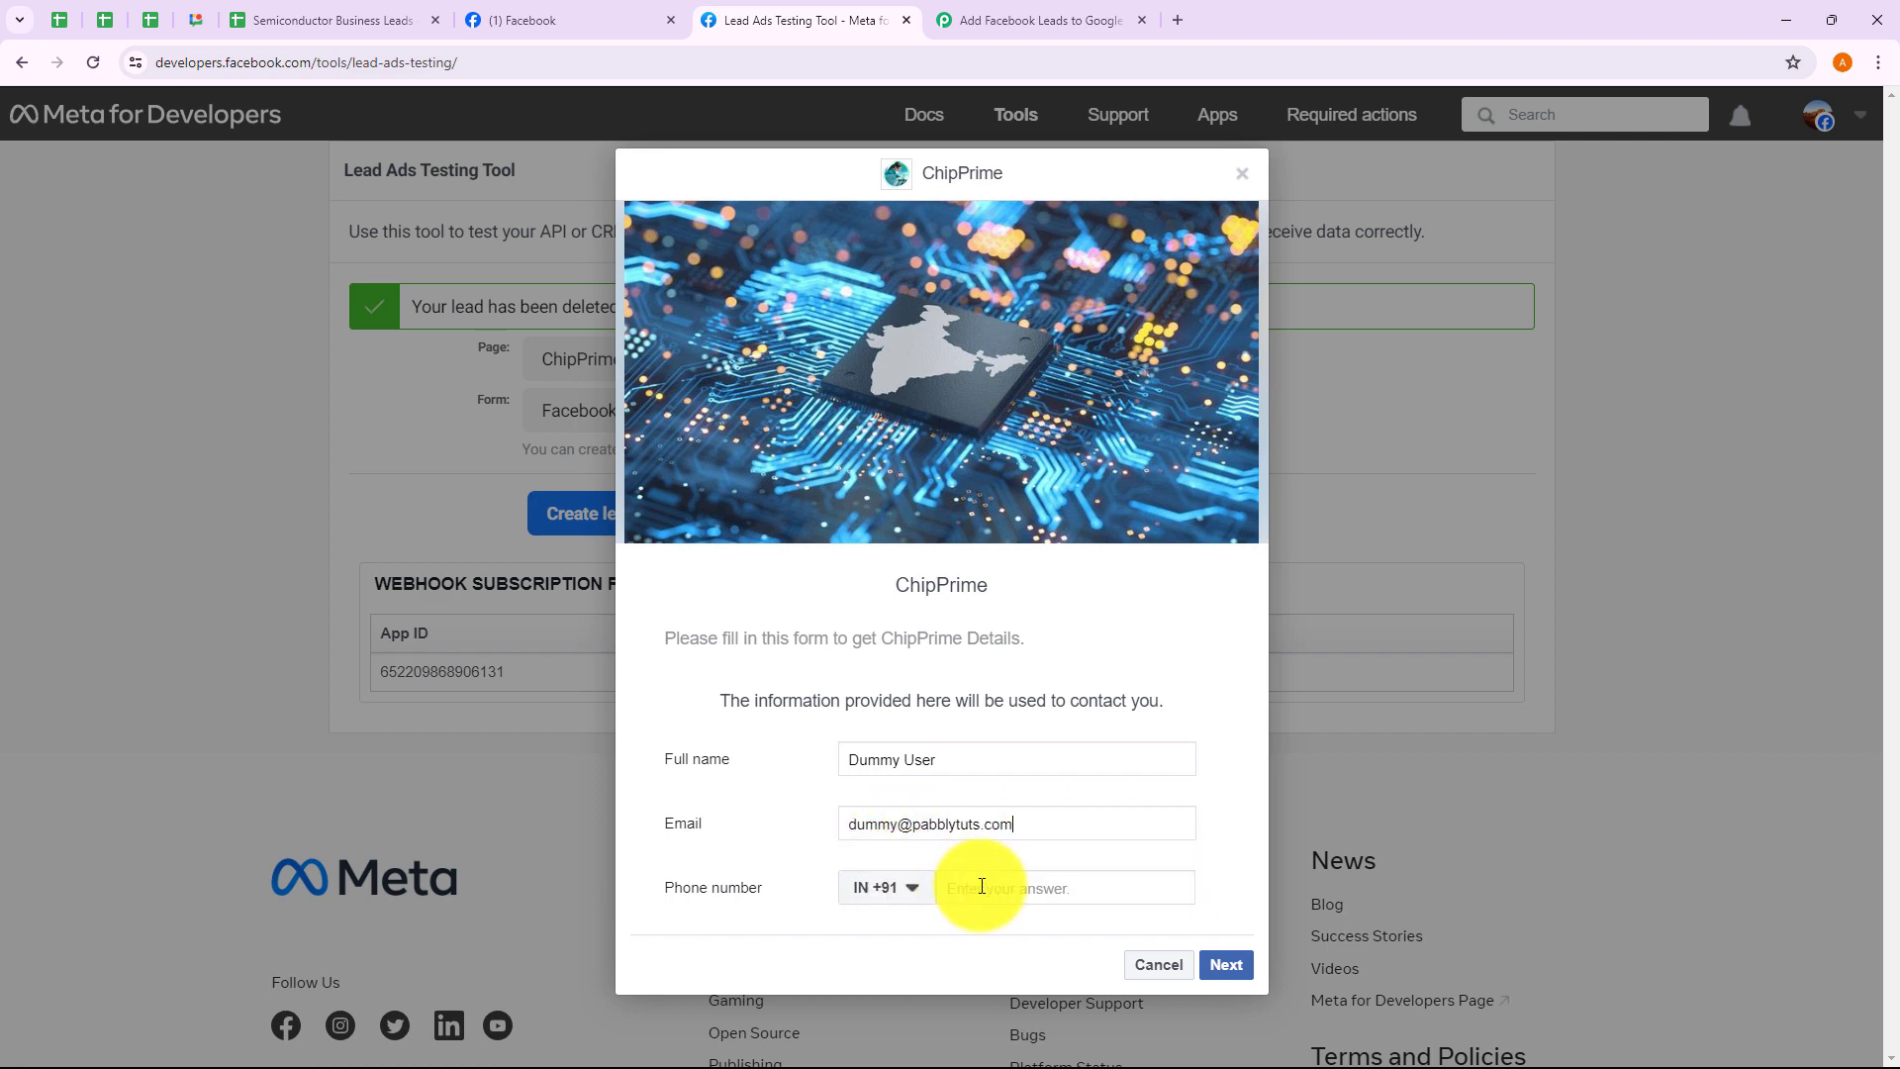
pyautogui.click(995, 892)
pyautogui.write('99999 99999')
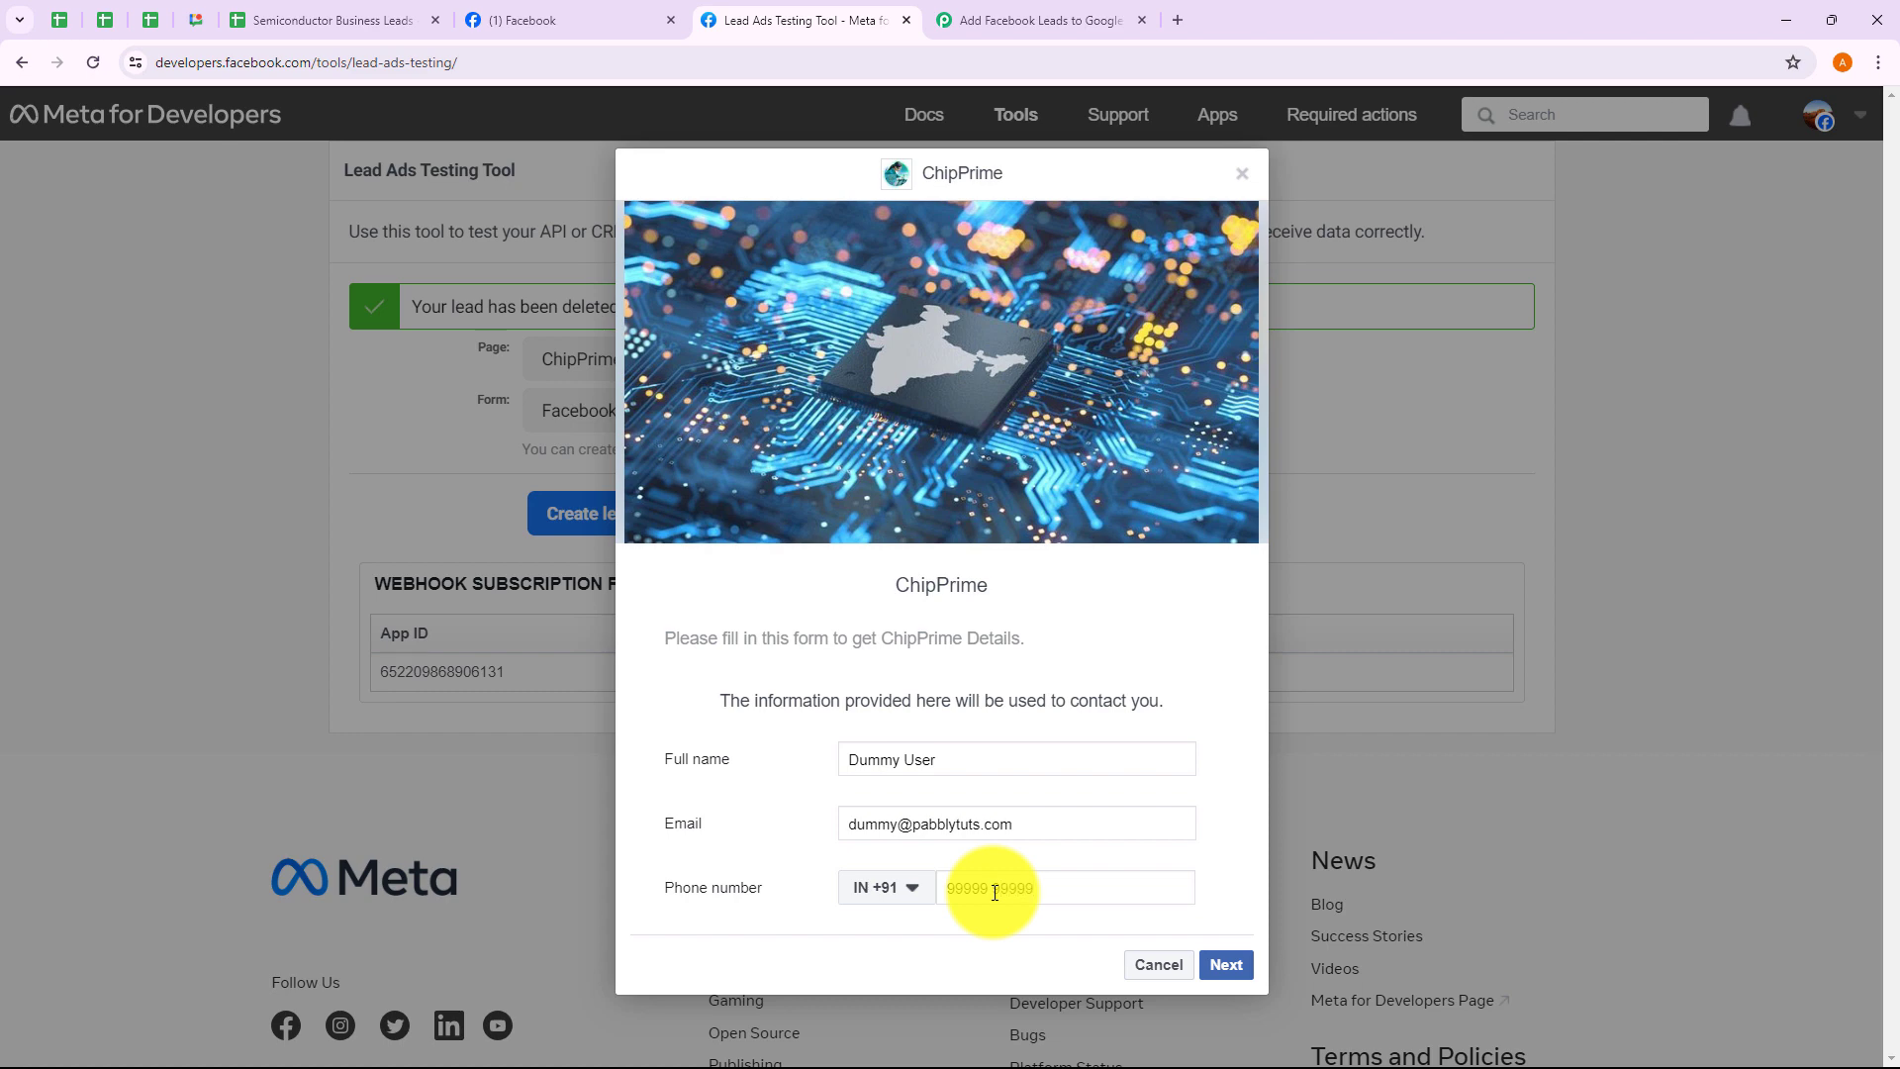
# Submit the test lead past the terms page and dismiss the thank-you dialog
pyautogui.click(1226, 964)
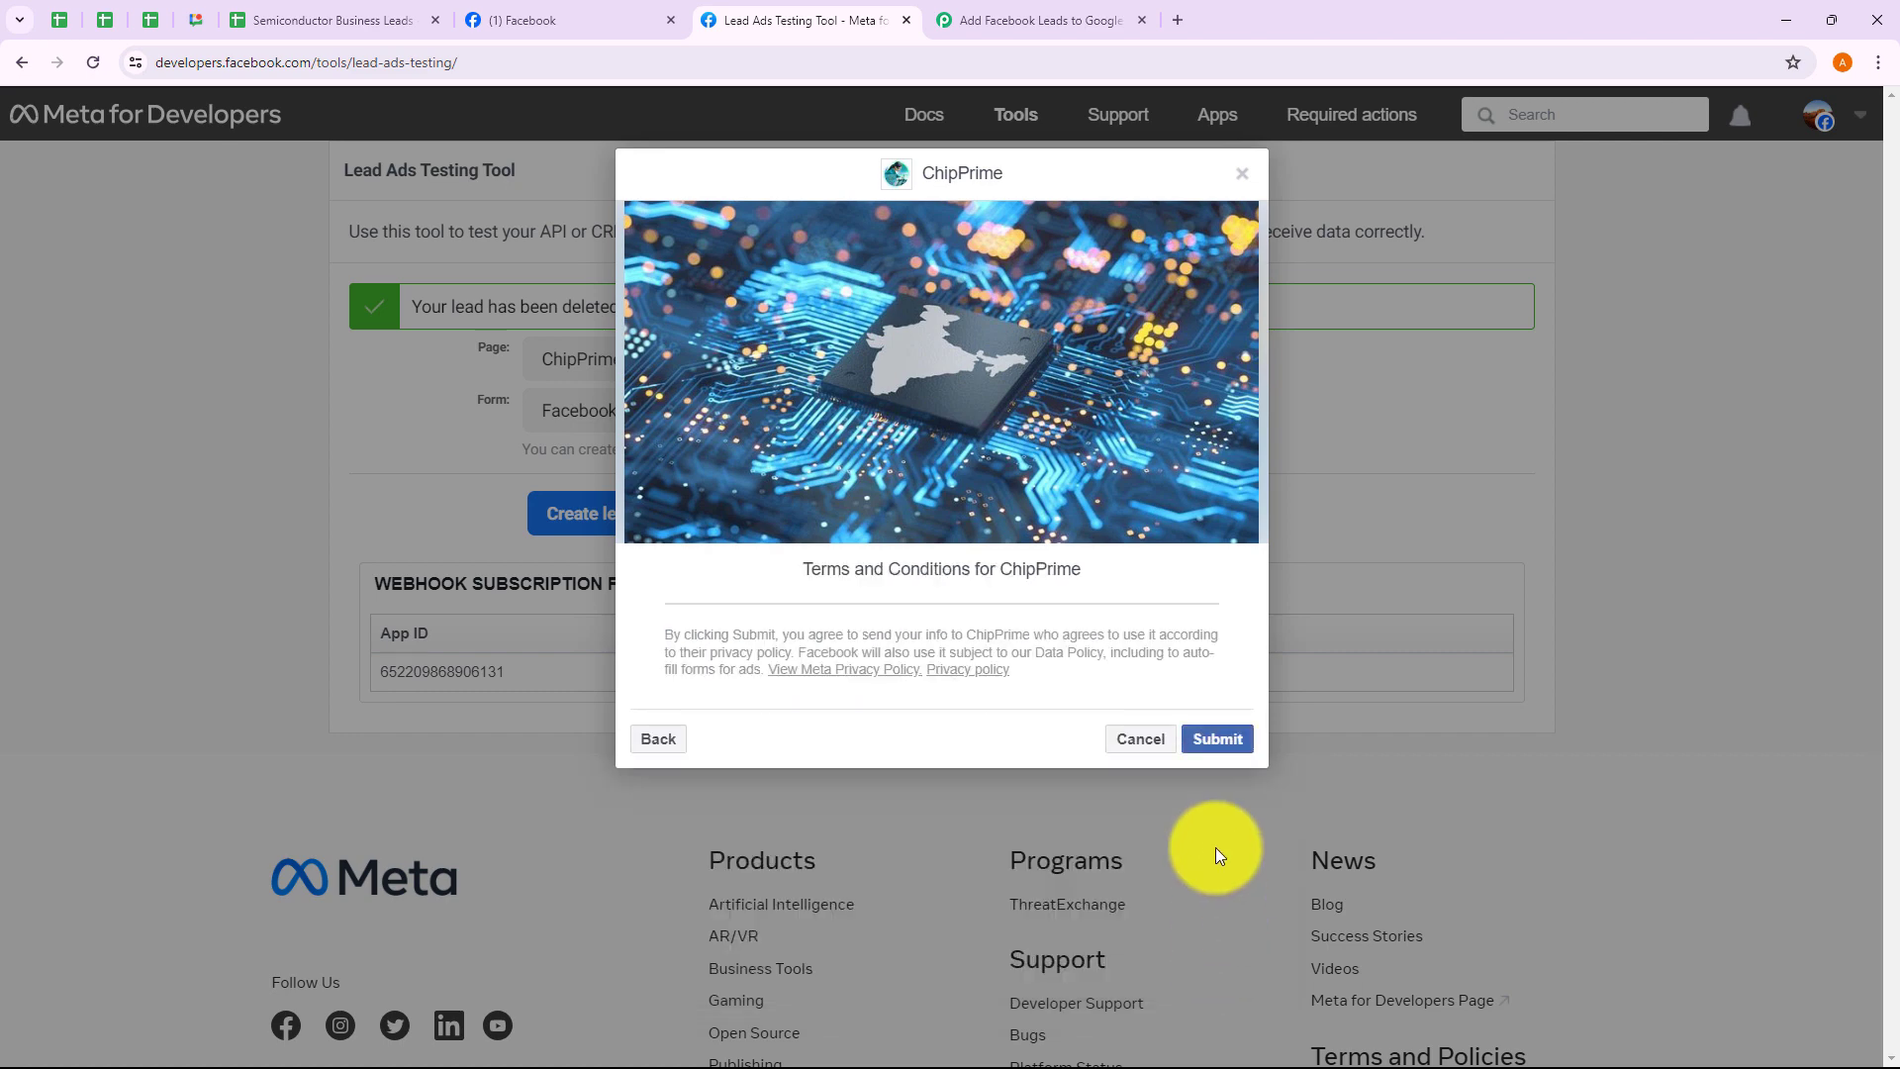
pyautogui.click(1220, 743)
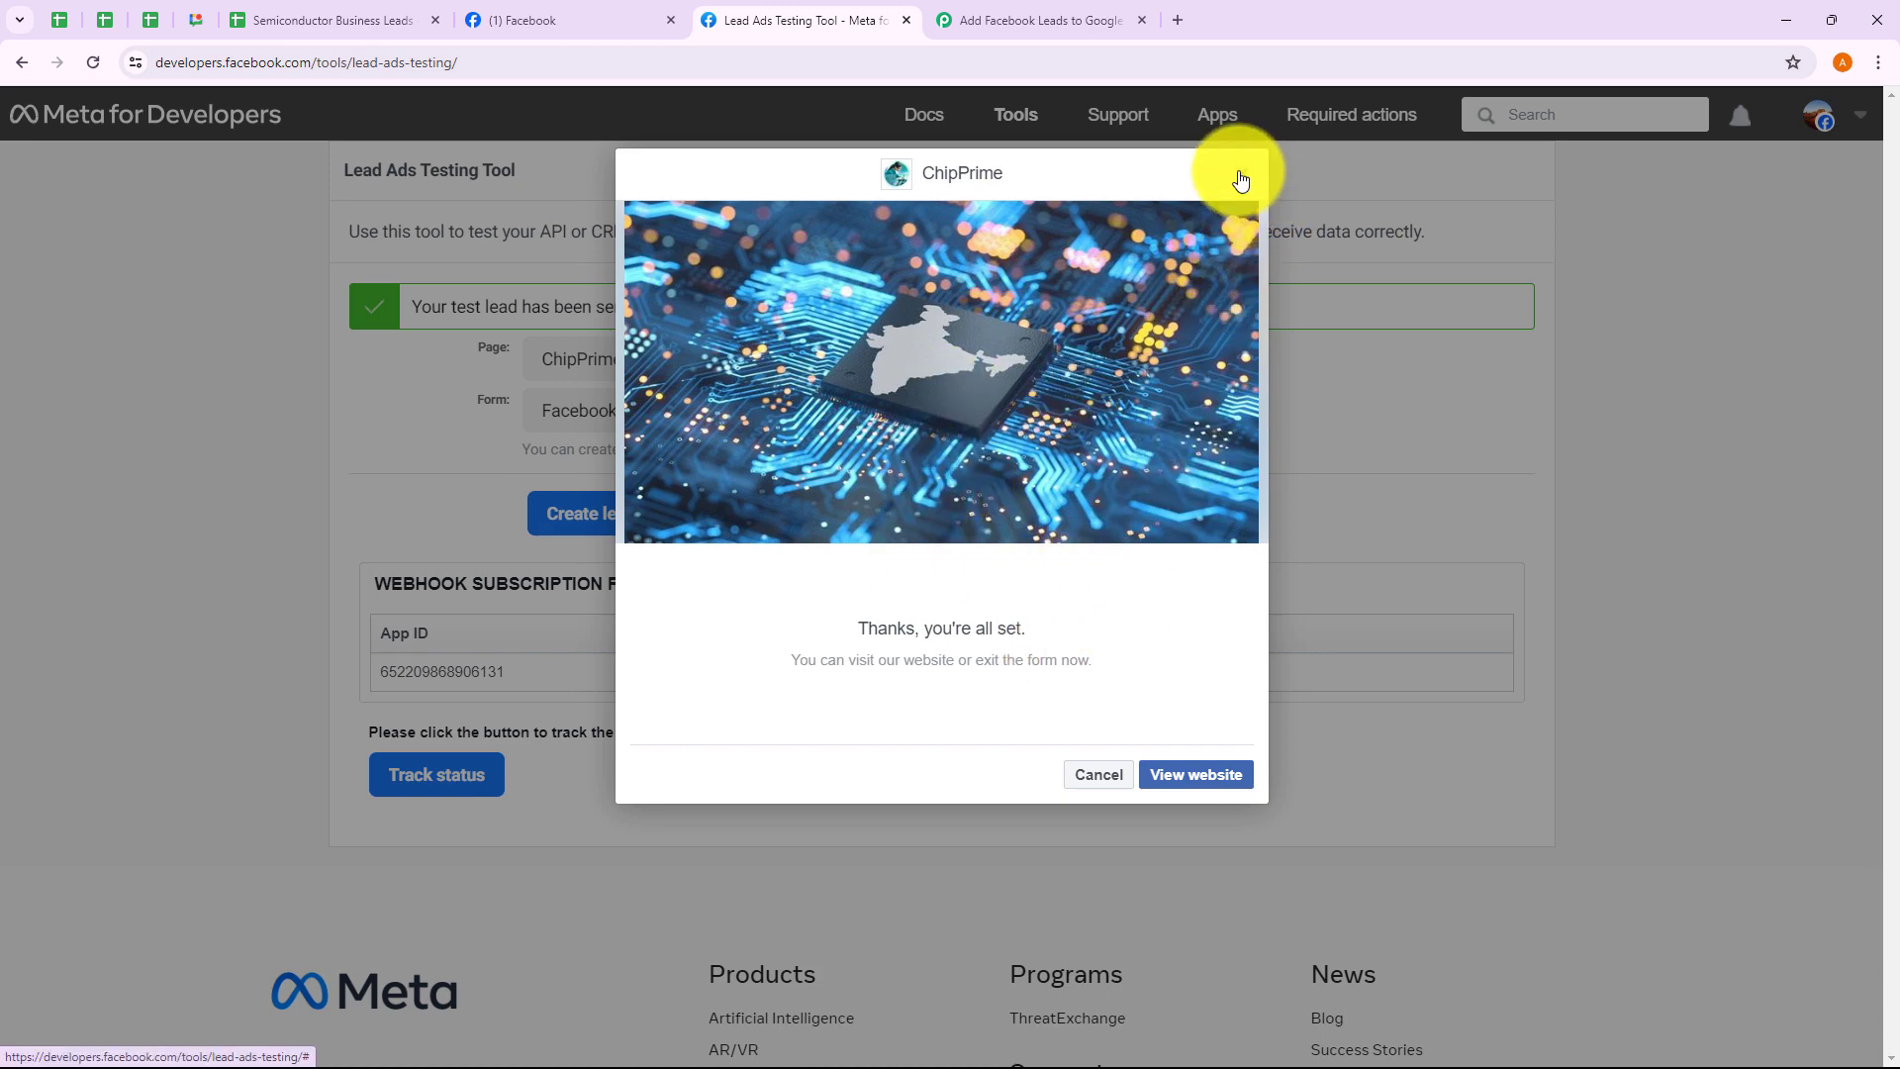
pyautogui.click(1242, 175)
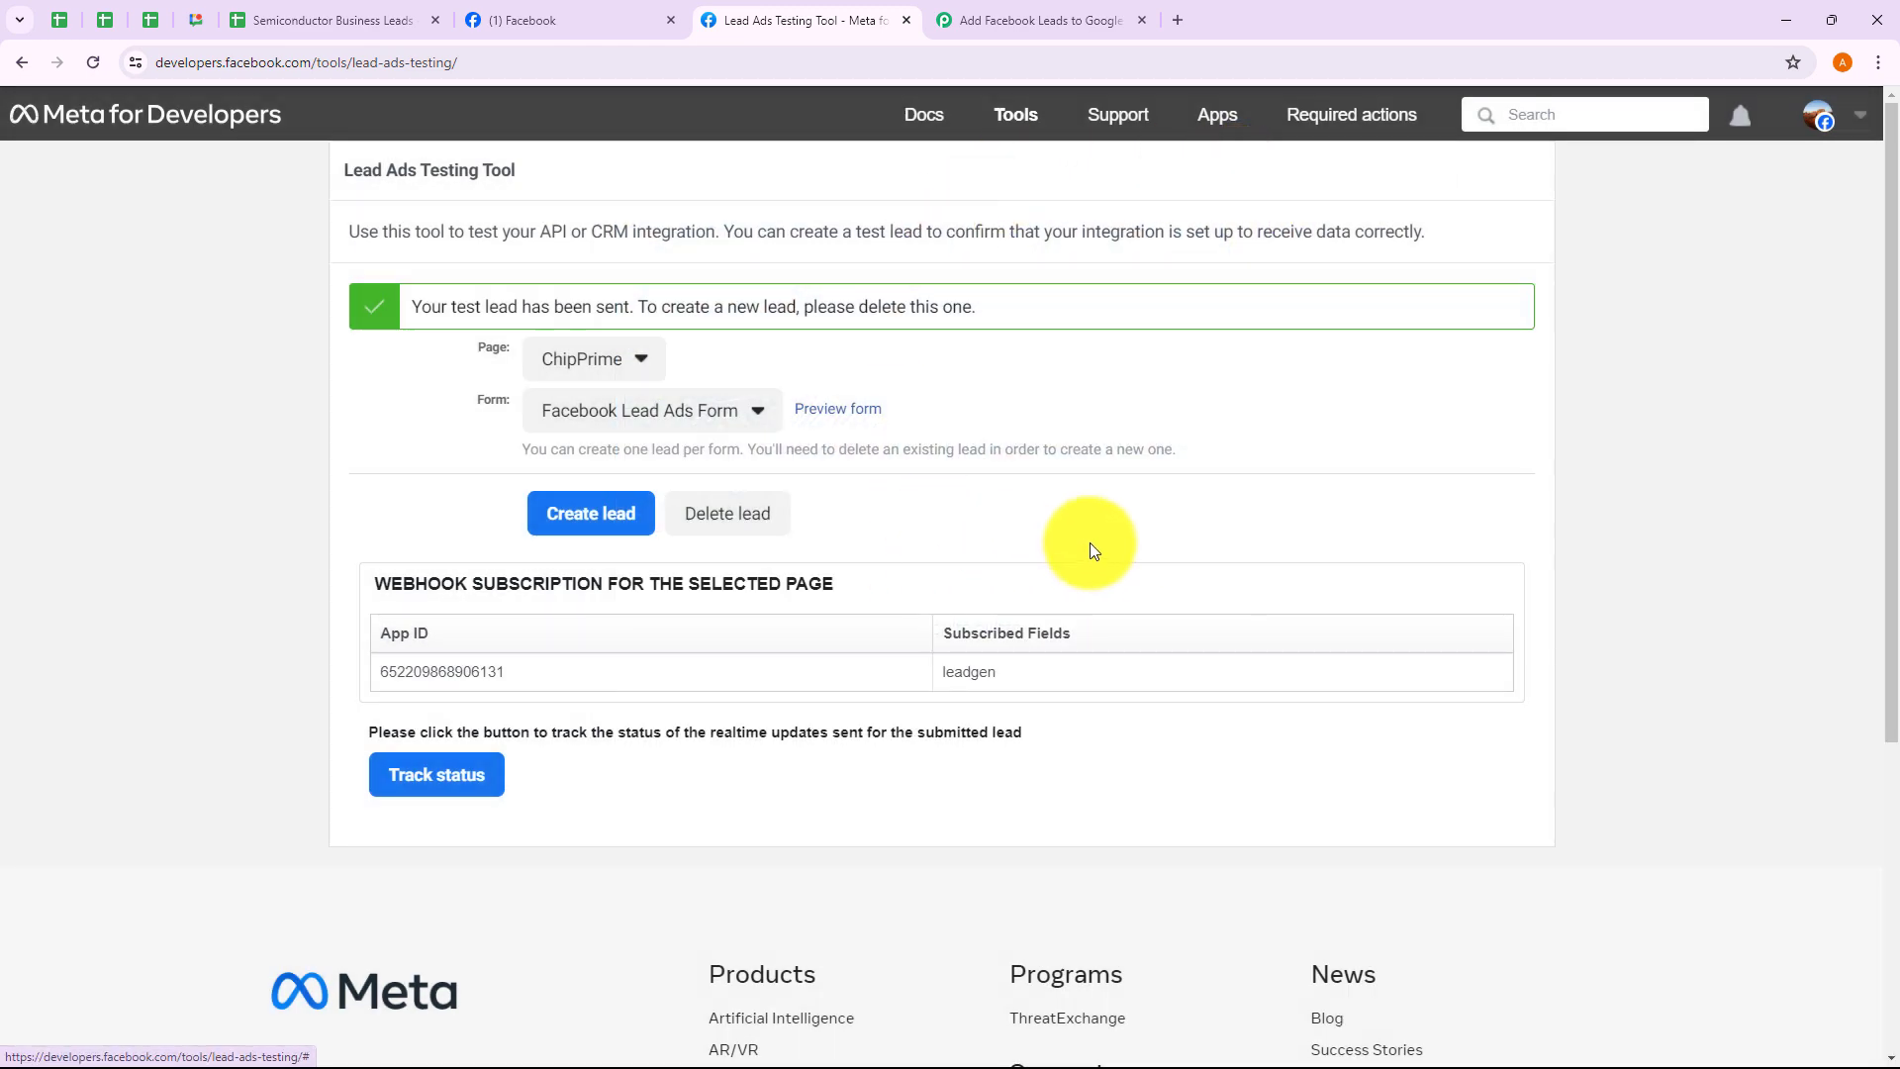
# Verify the Dummy User lead appears in row 3 of Semiconductor Business Leads, then go back to the Pabbly workflow
pyautogui.click(334, 28)
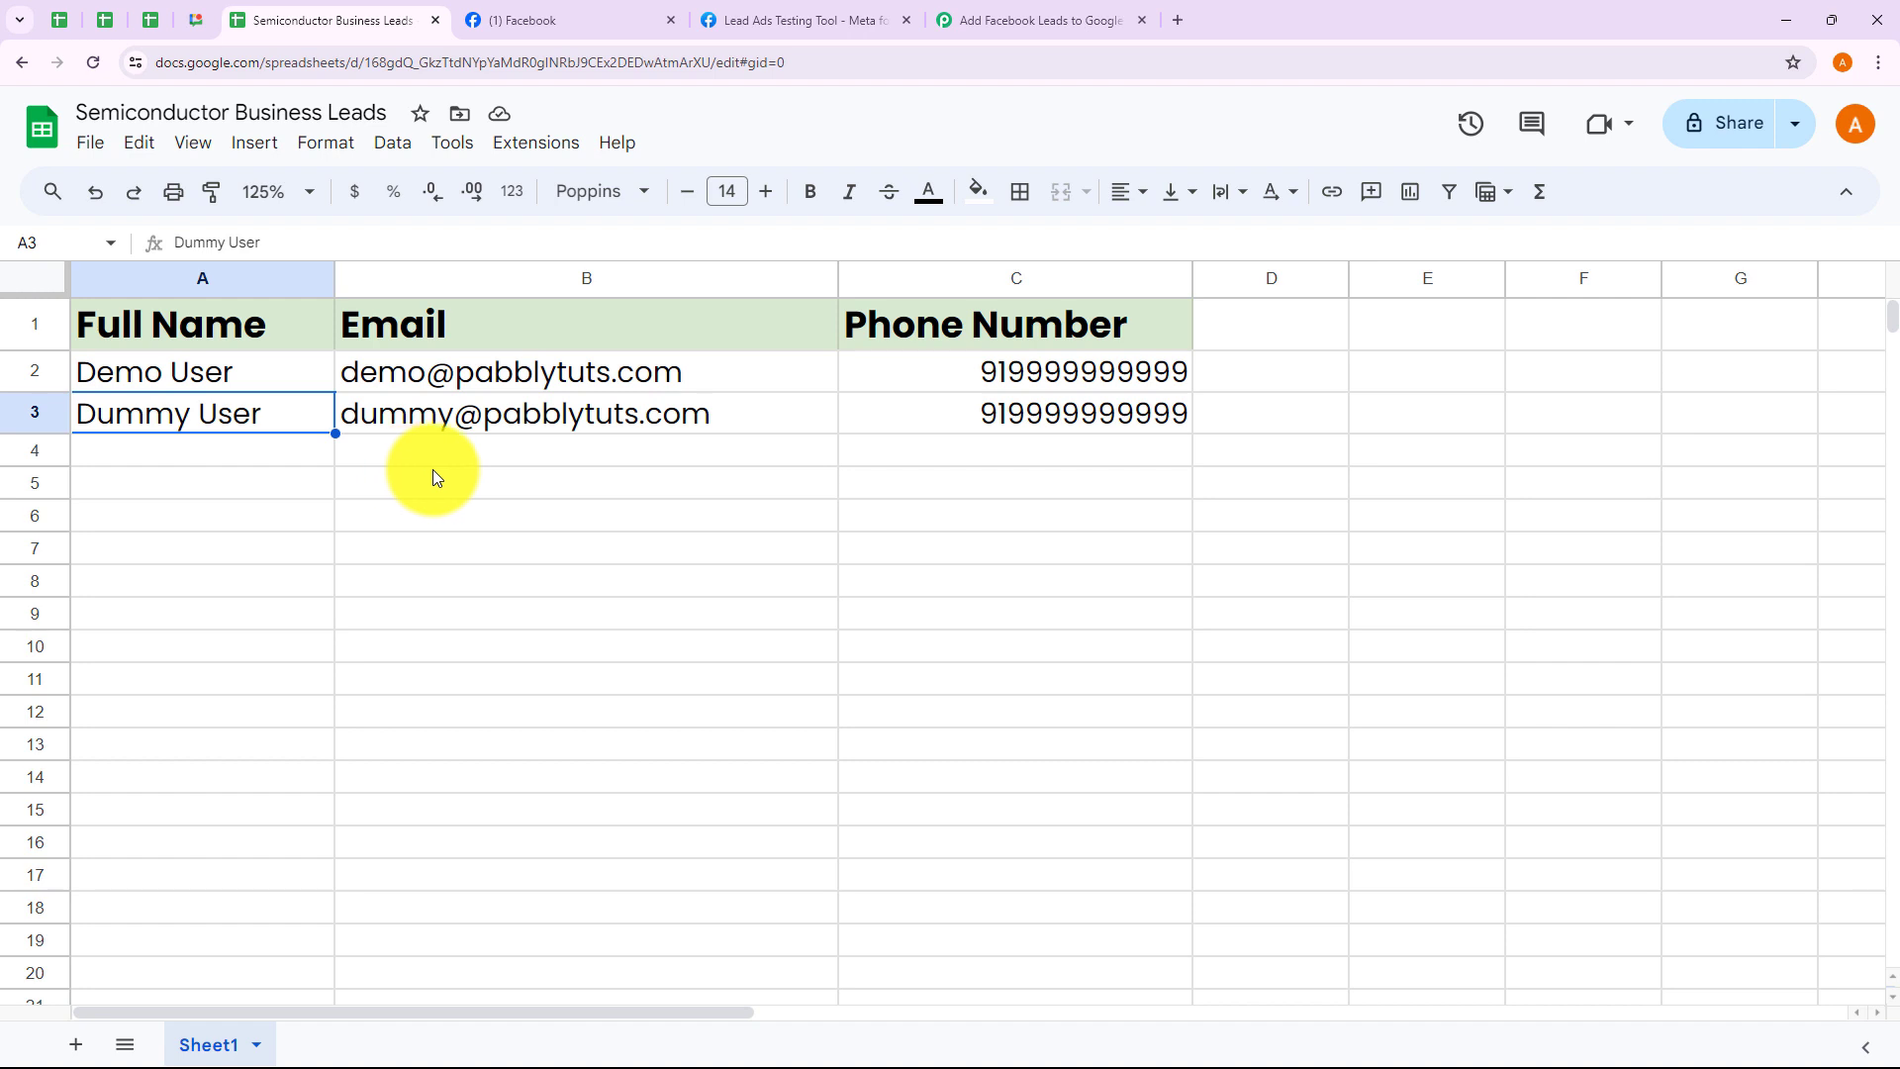
pyautogui.click(1037, 448)
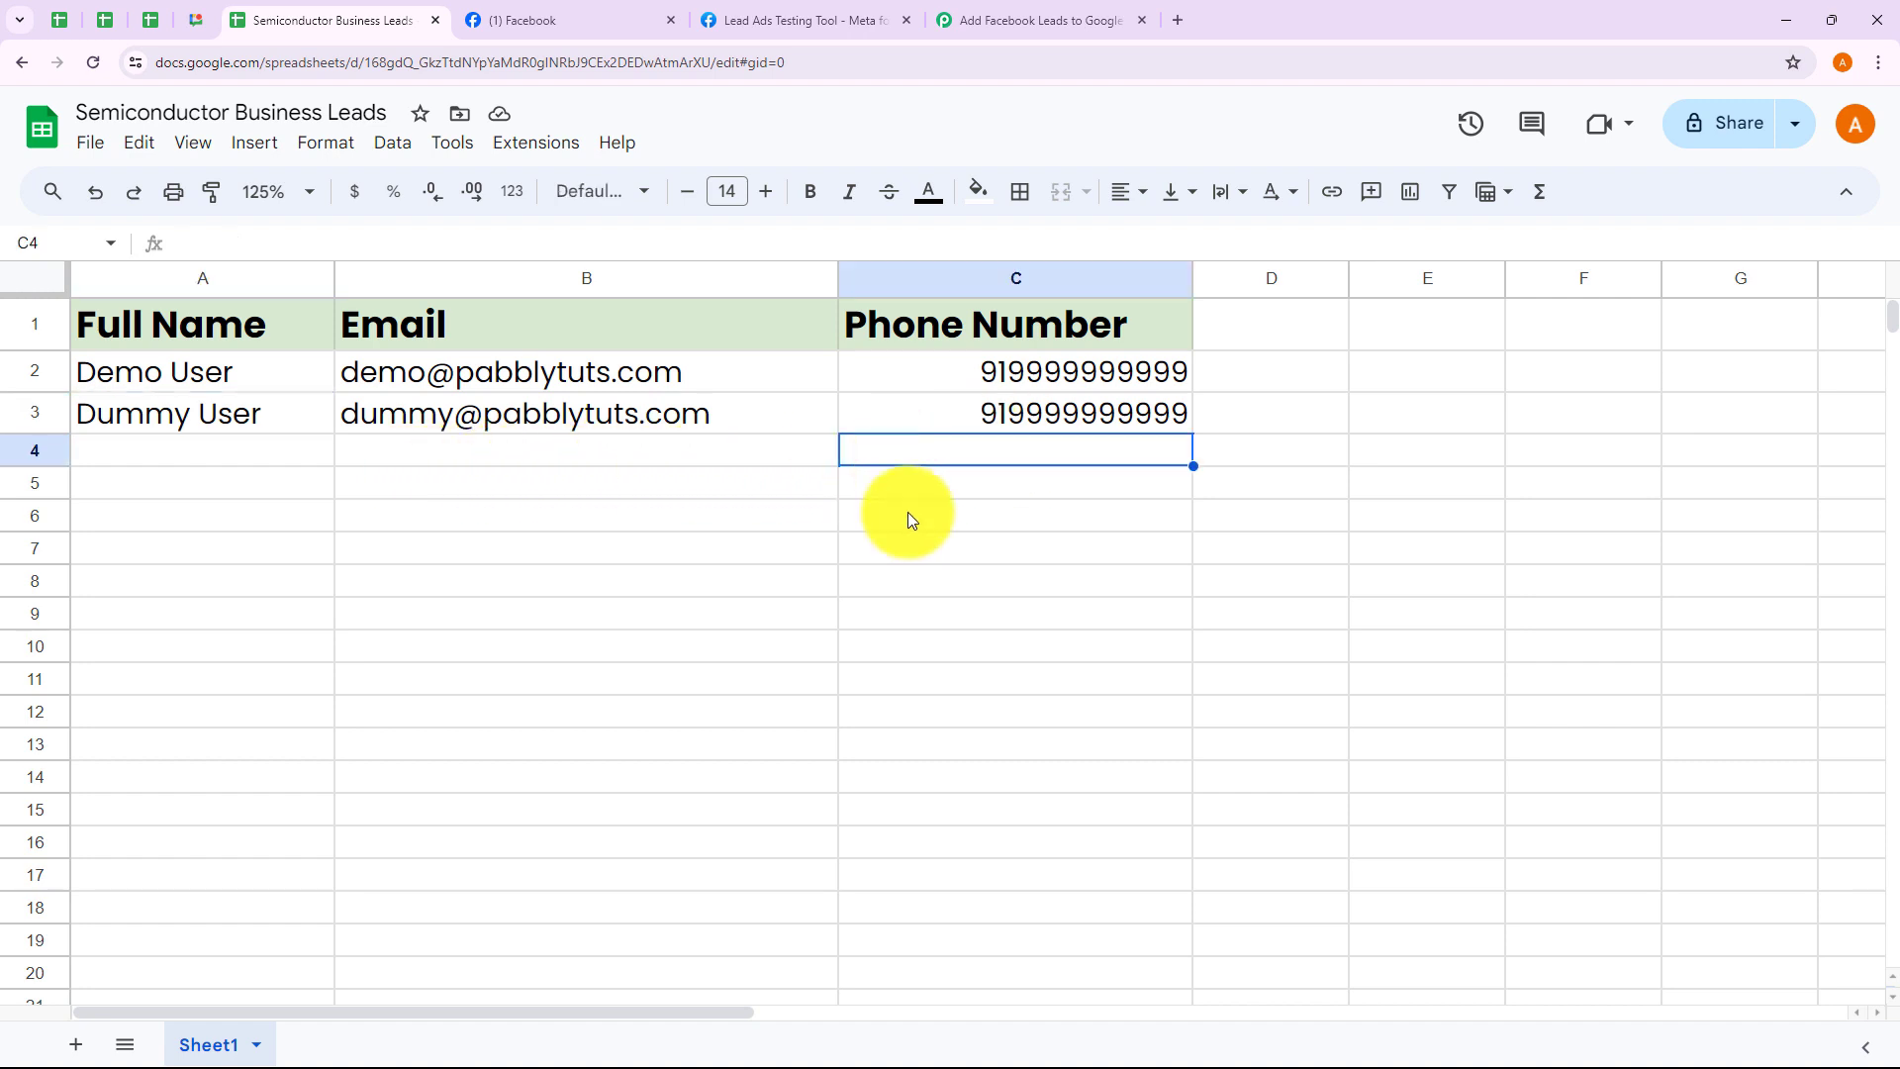
pyautogui.click(216, 465)
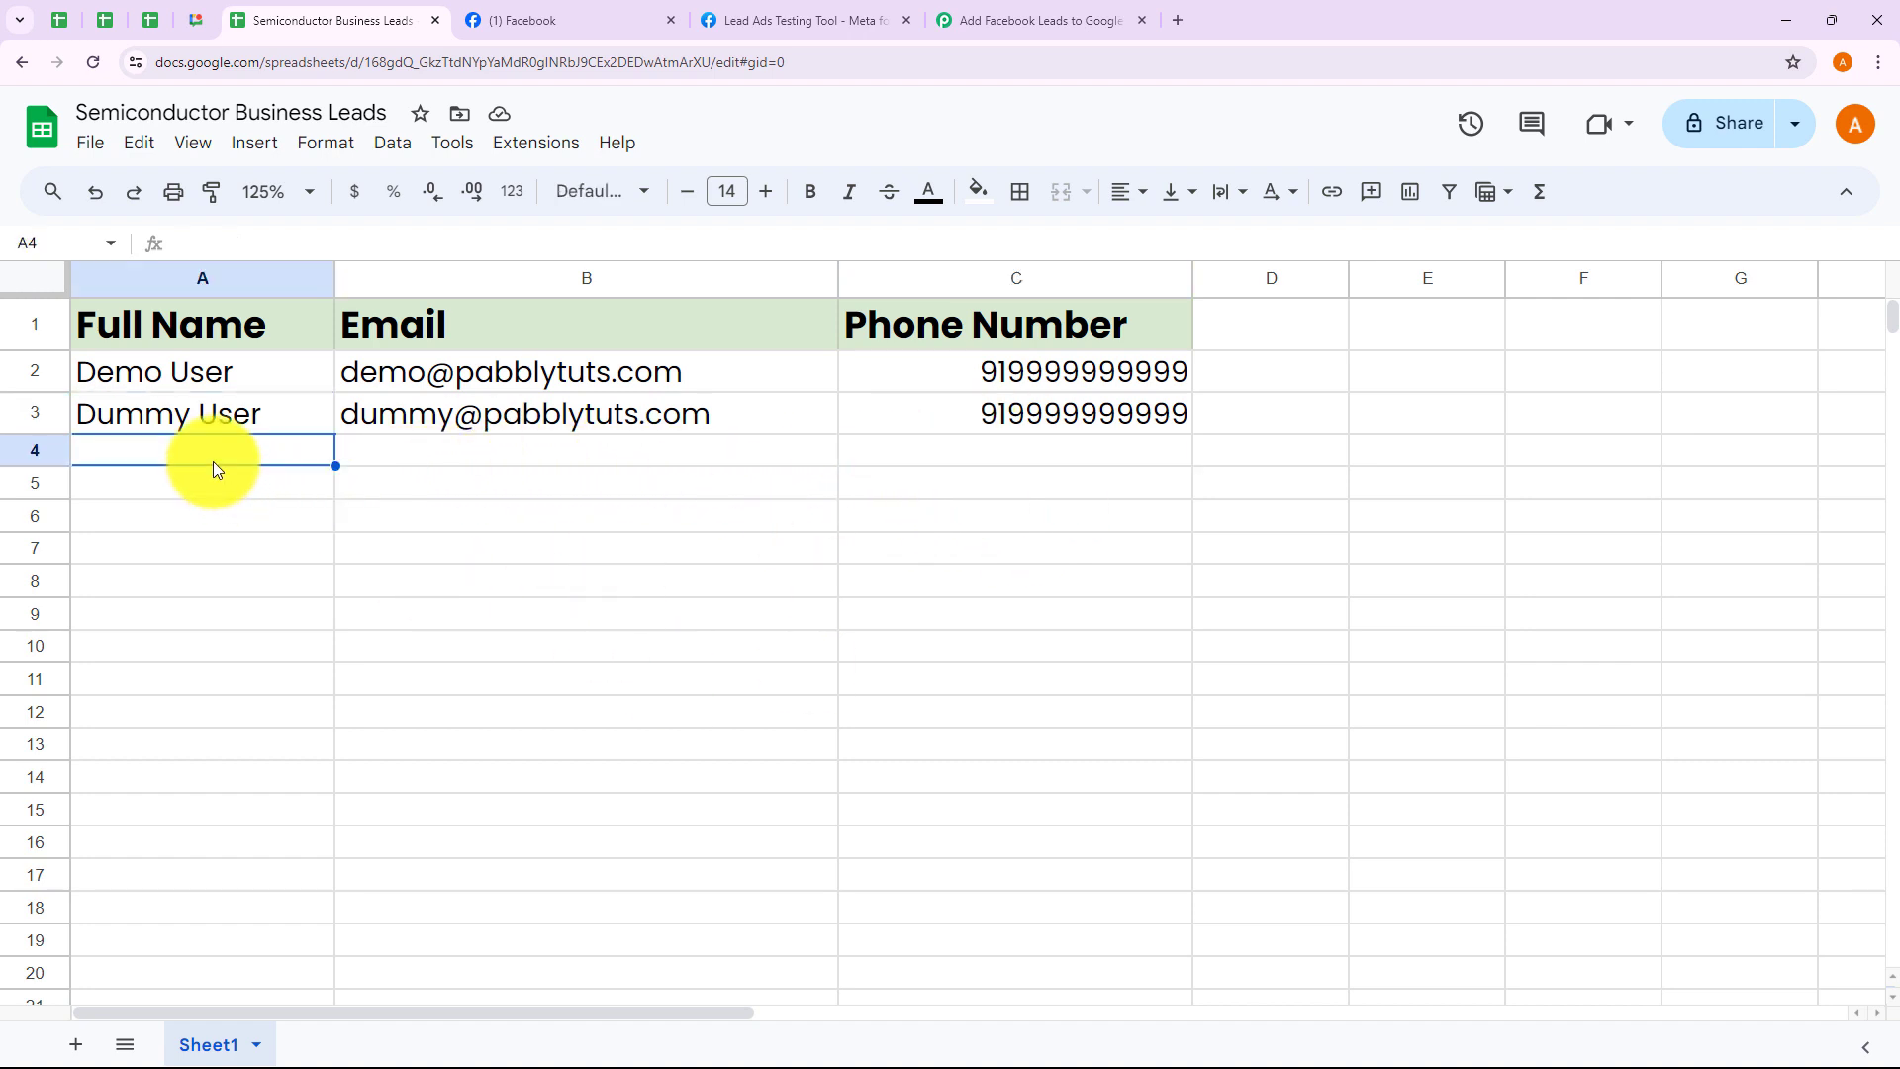
pyautogui.click(817, 15)
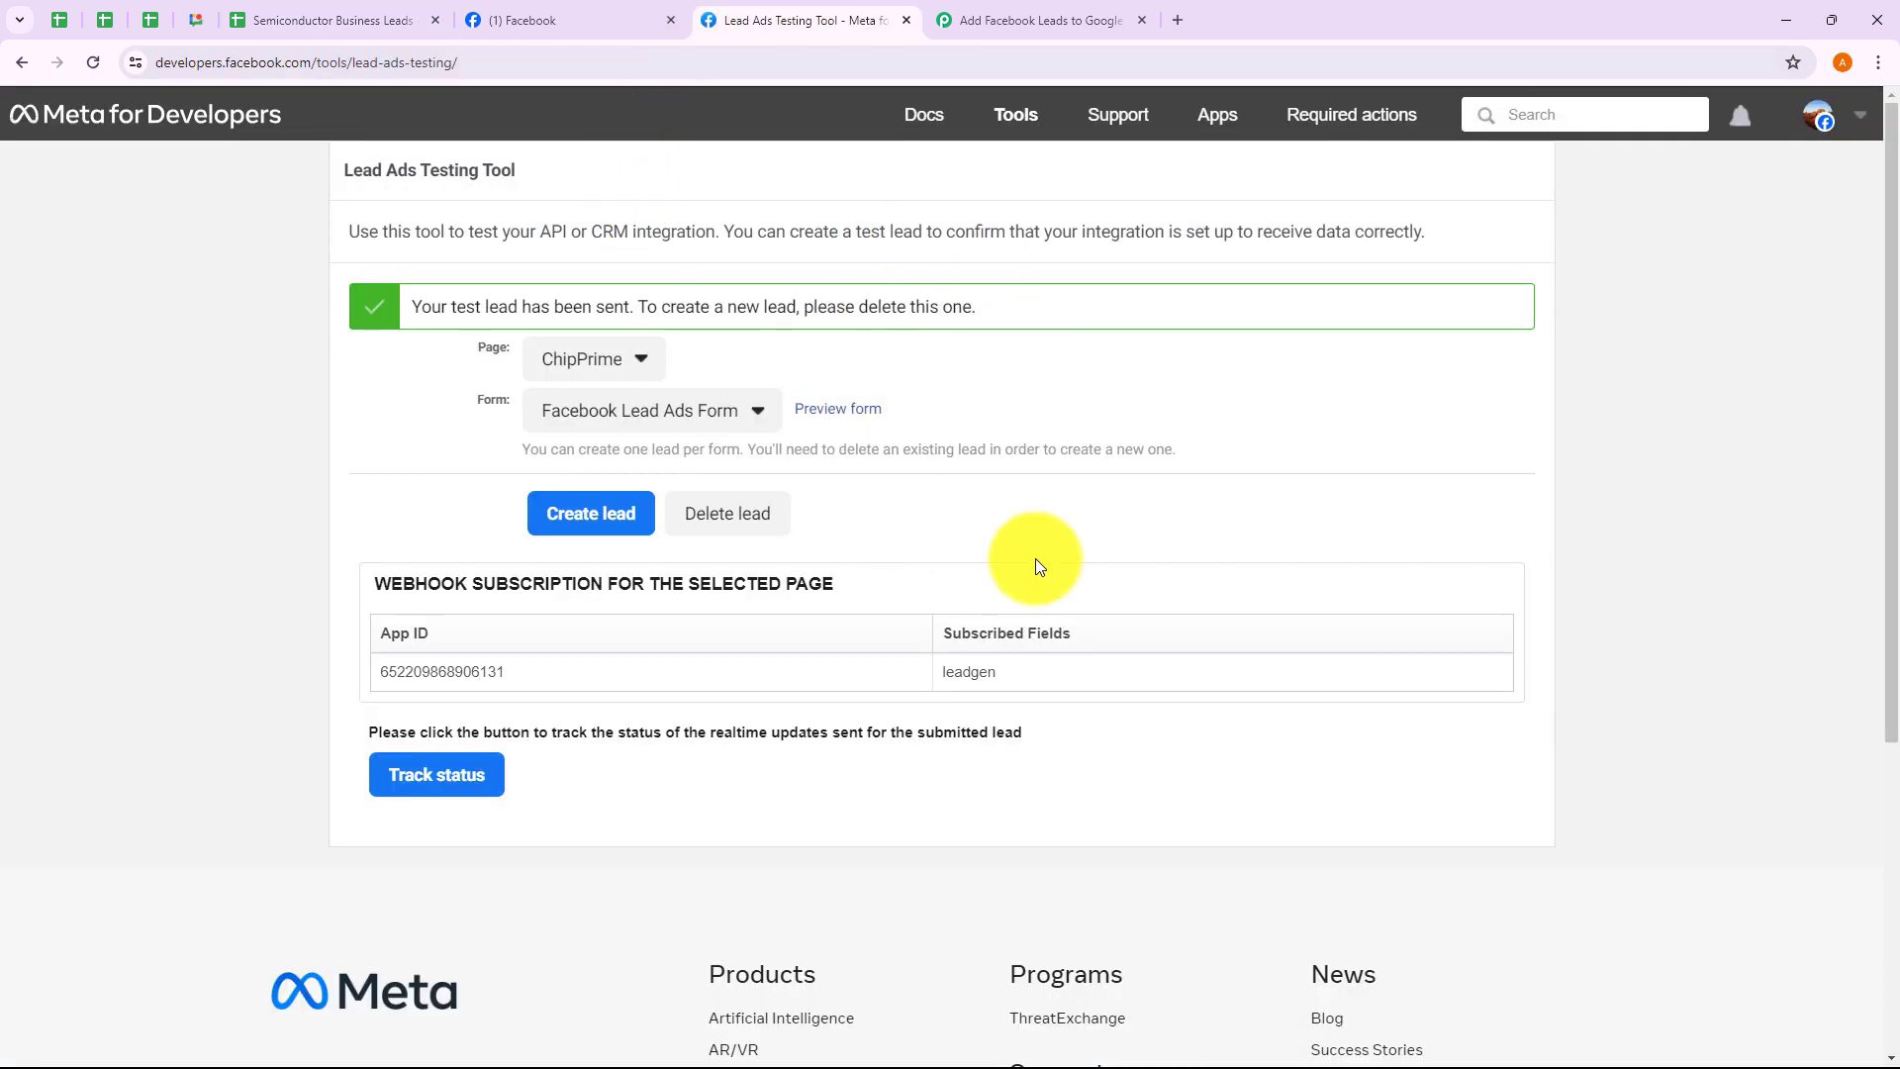
pyautogui.click(396, 30)
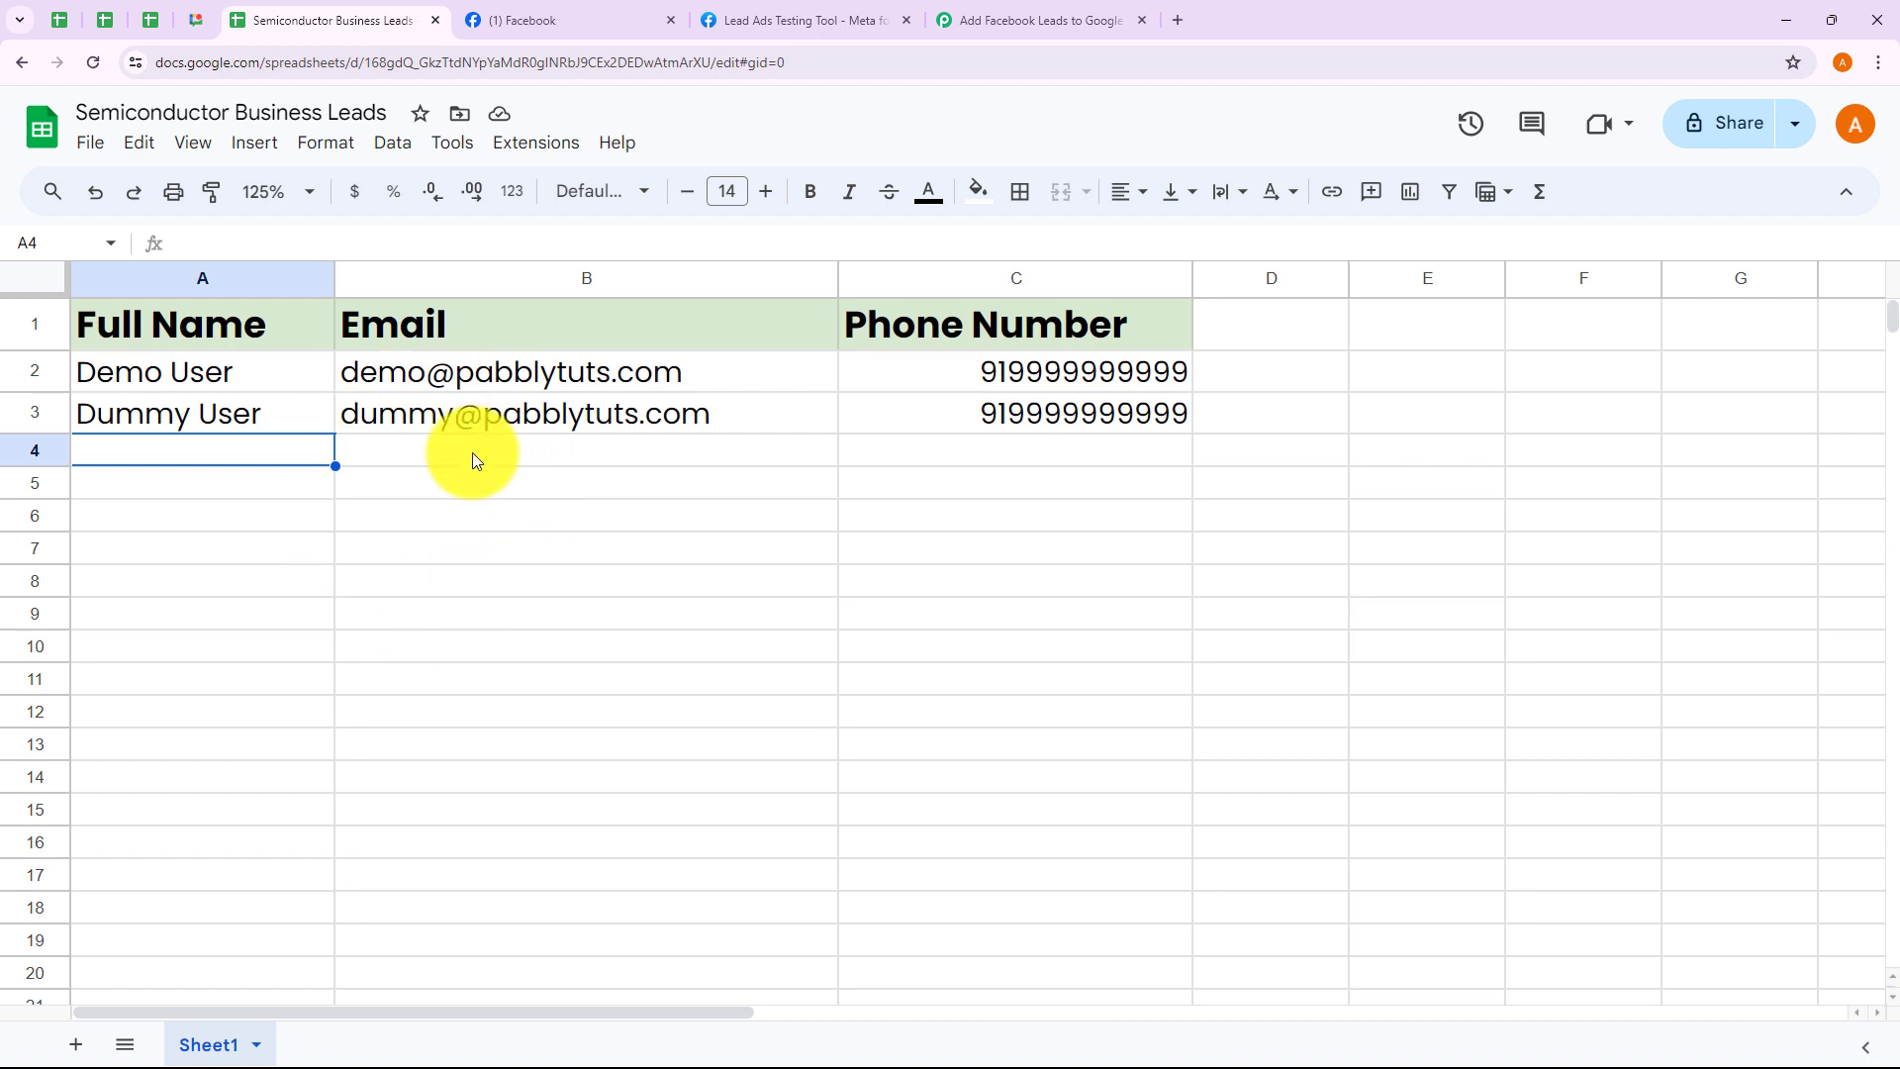
pyautogui.click(1003, 24)
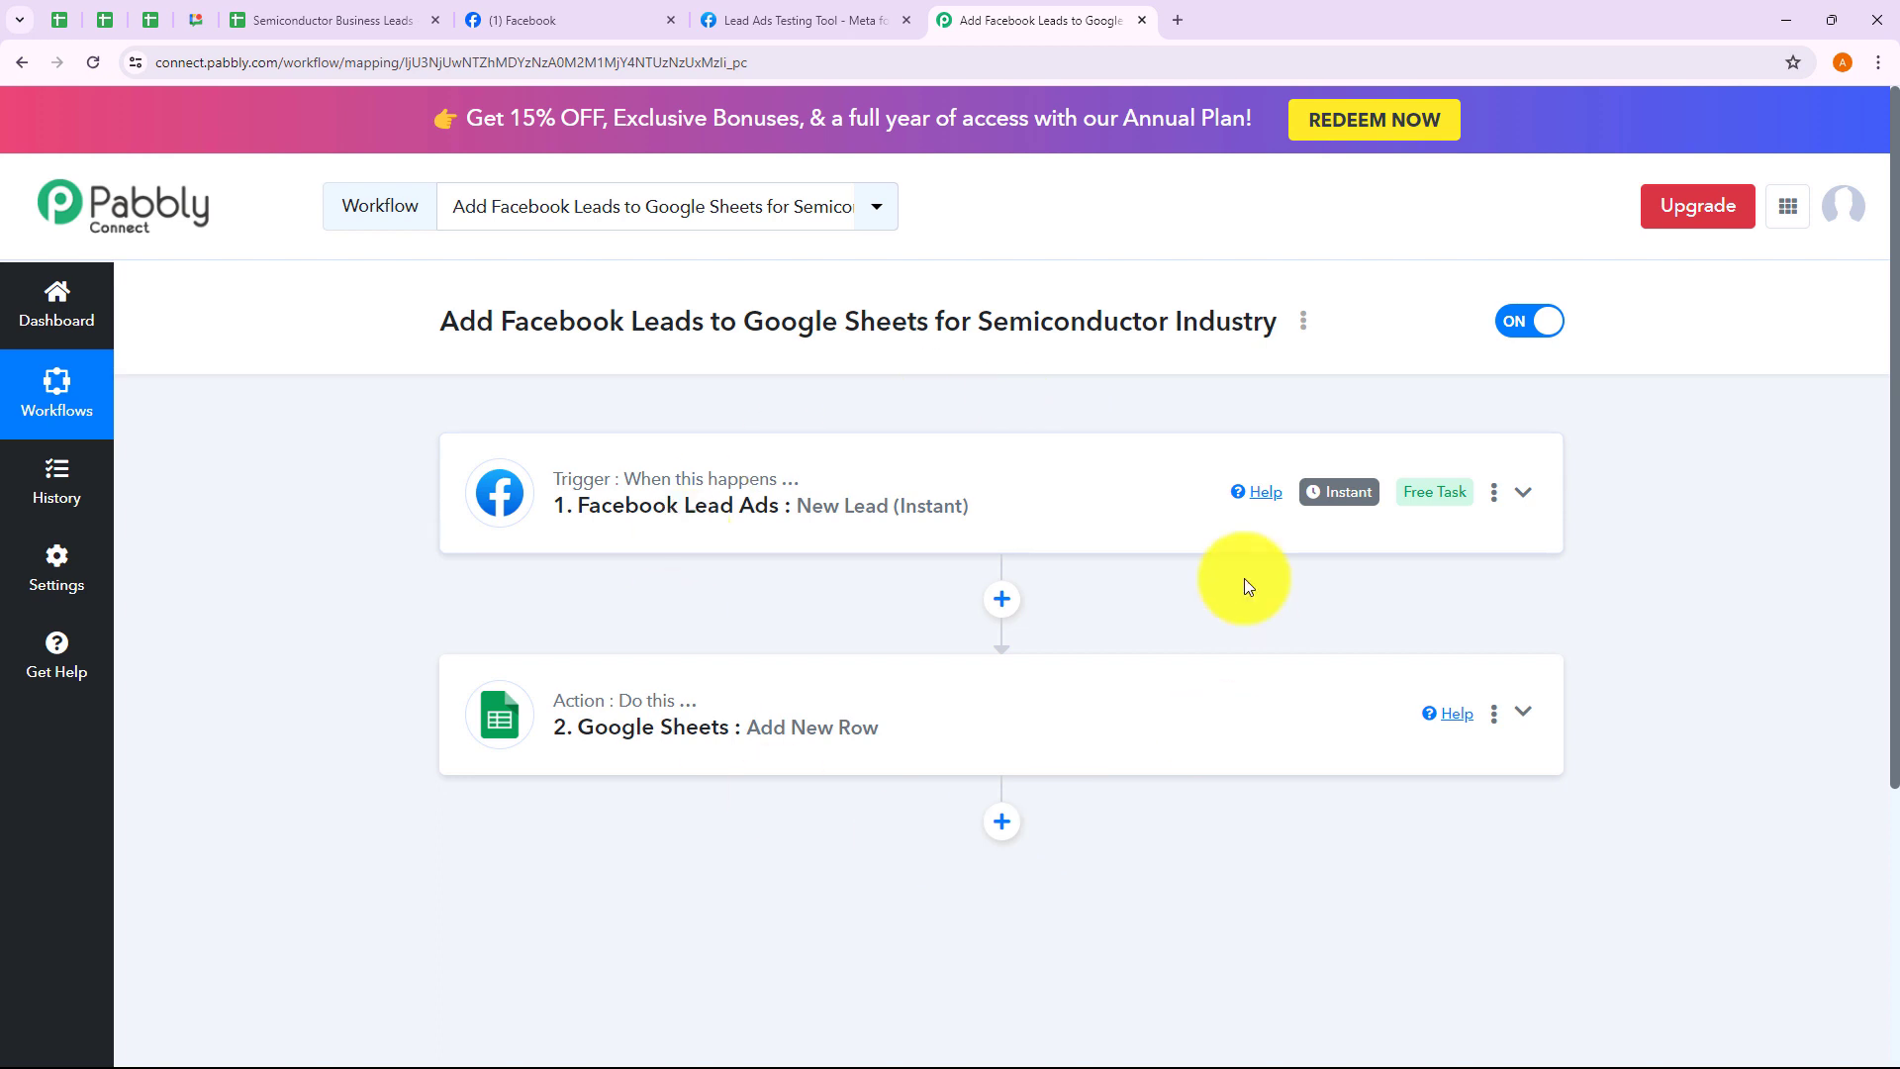
pyautogui.click(1298, 321)
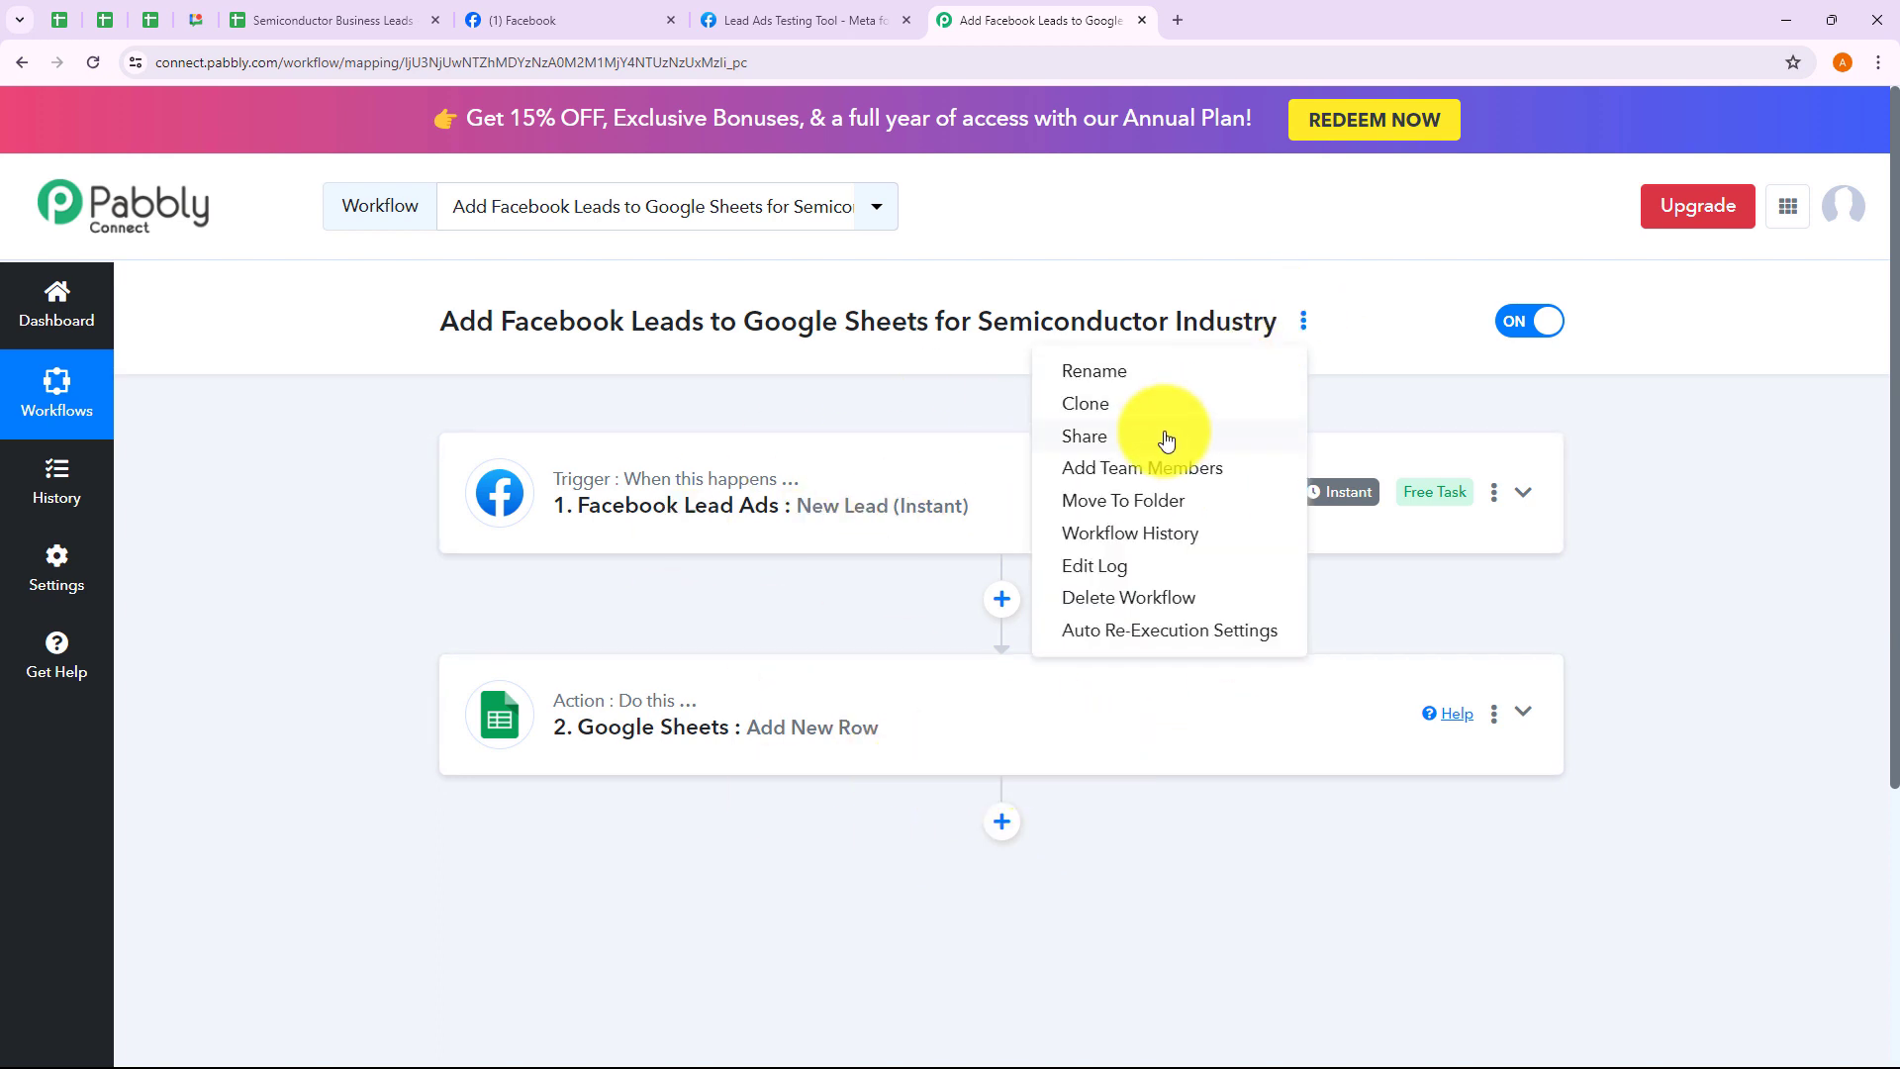
pyautogui.click(1163, 433)
pyautogui.moveTo(709, 595); pyautogui.dragTo(1272, 594)
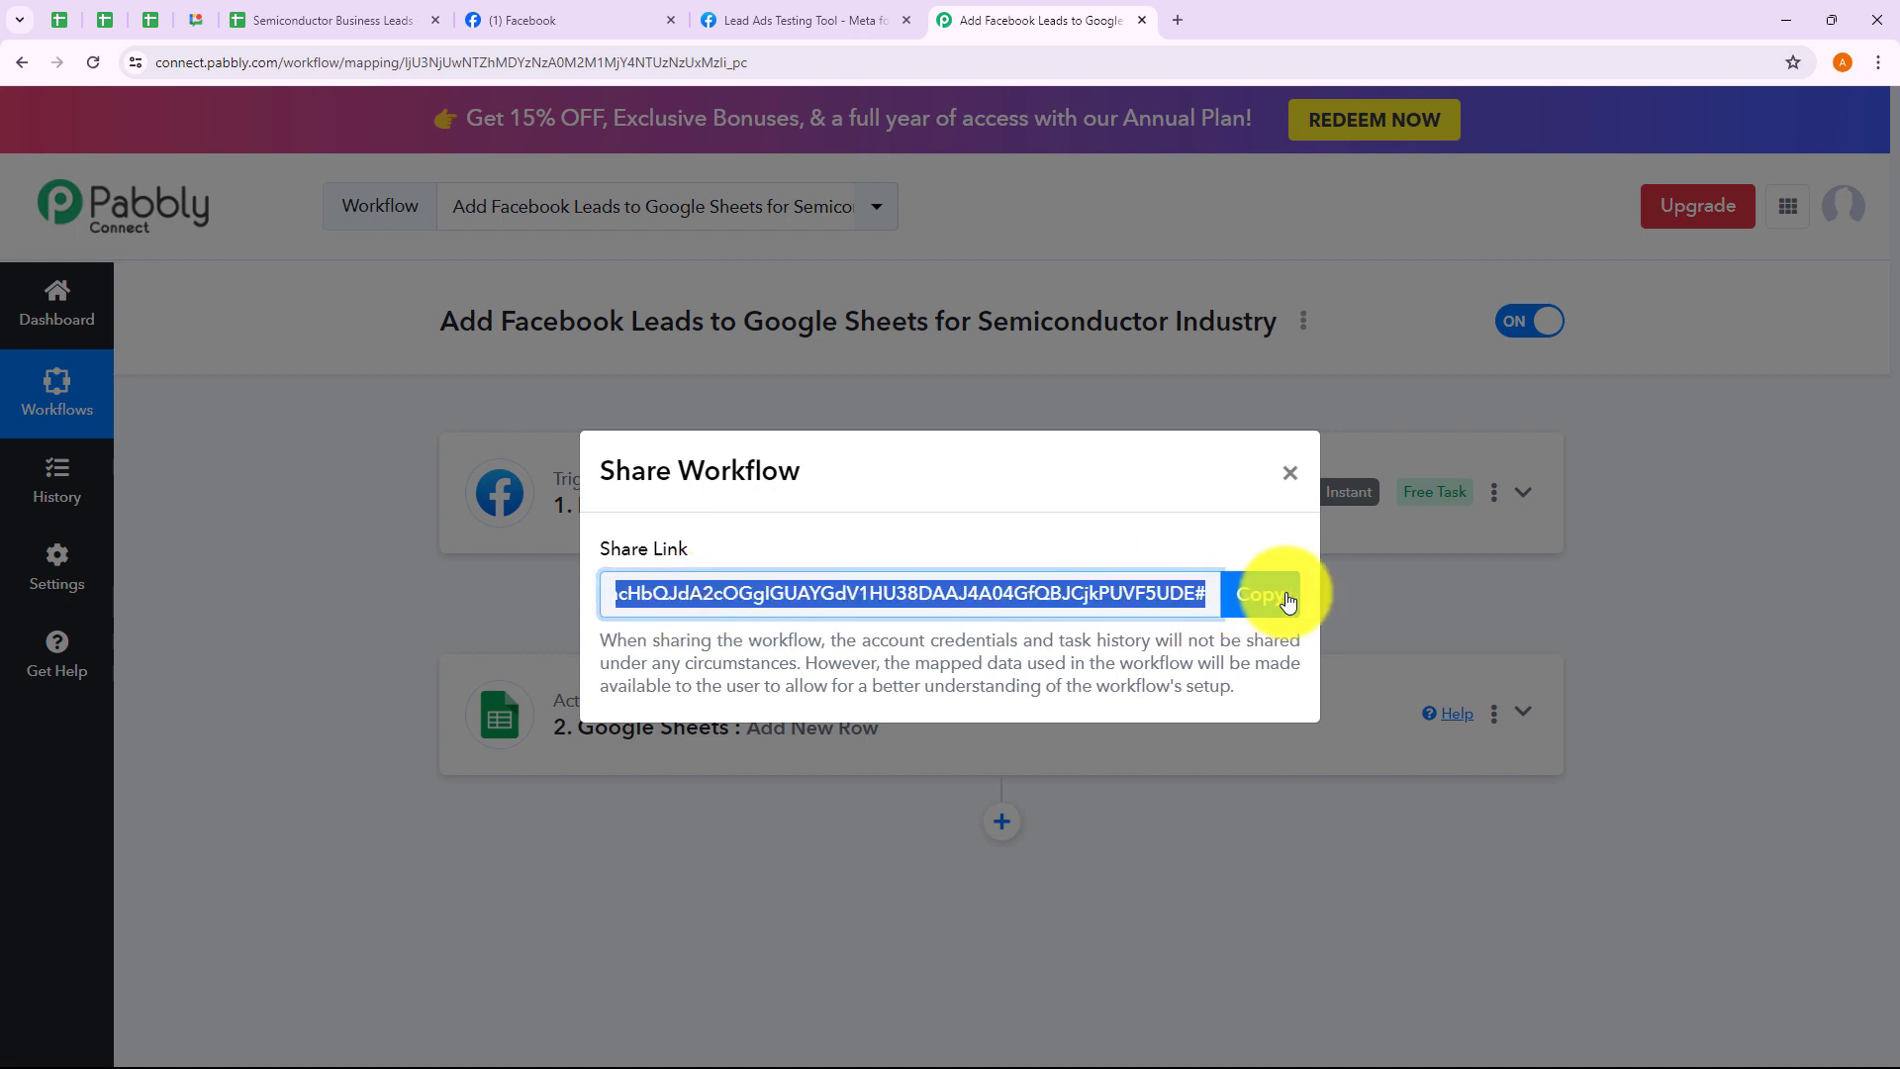
pyautogui.click(1289, 472)
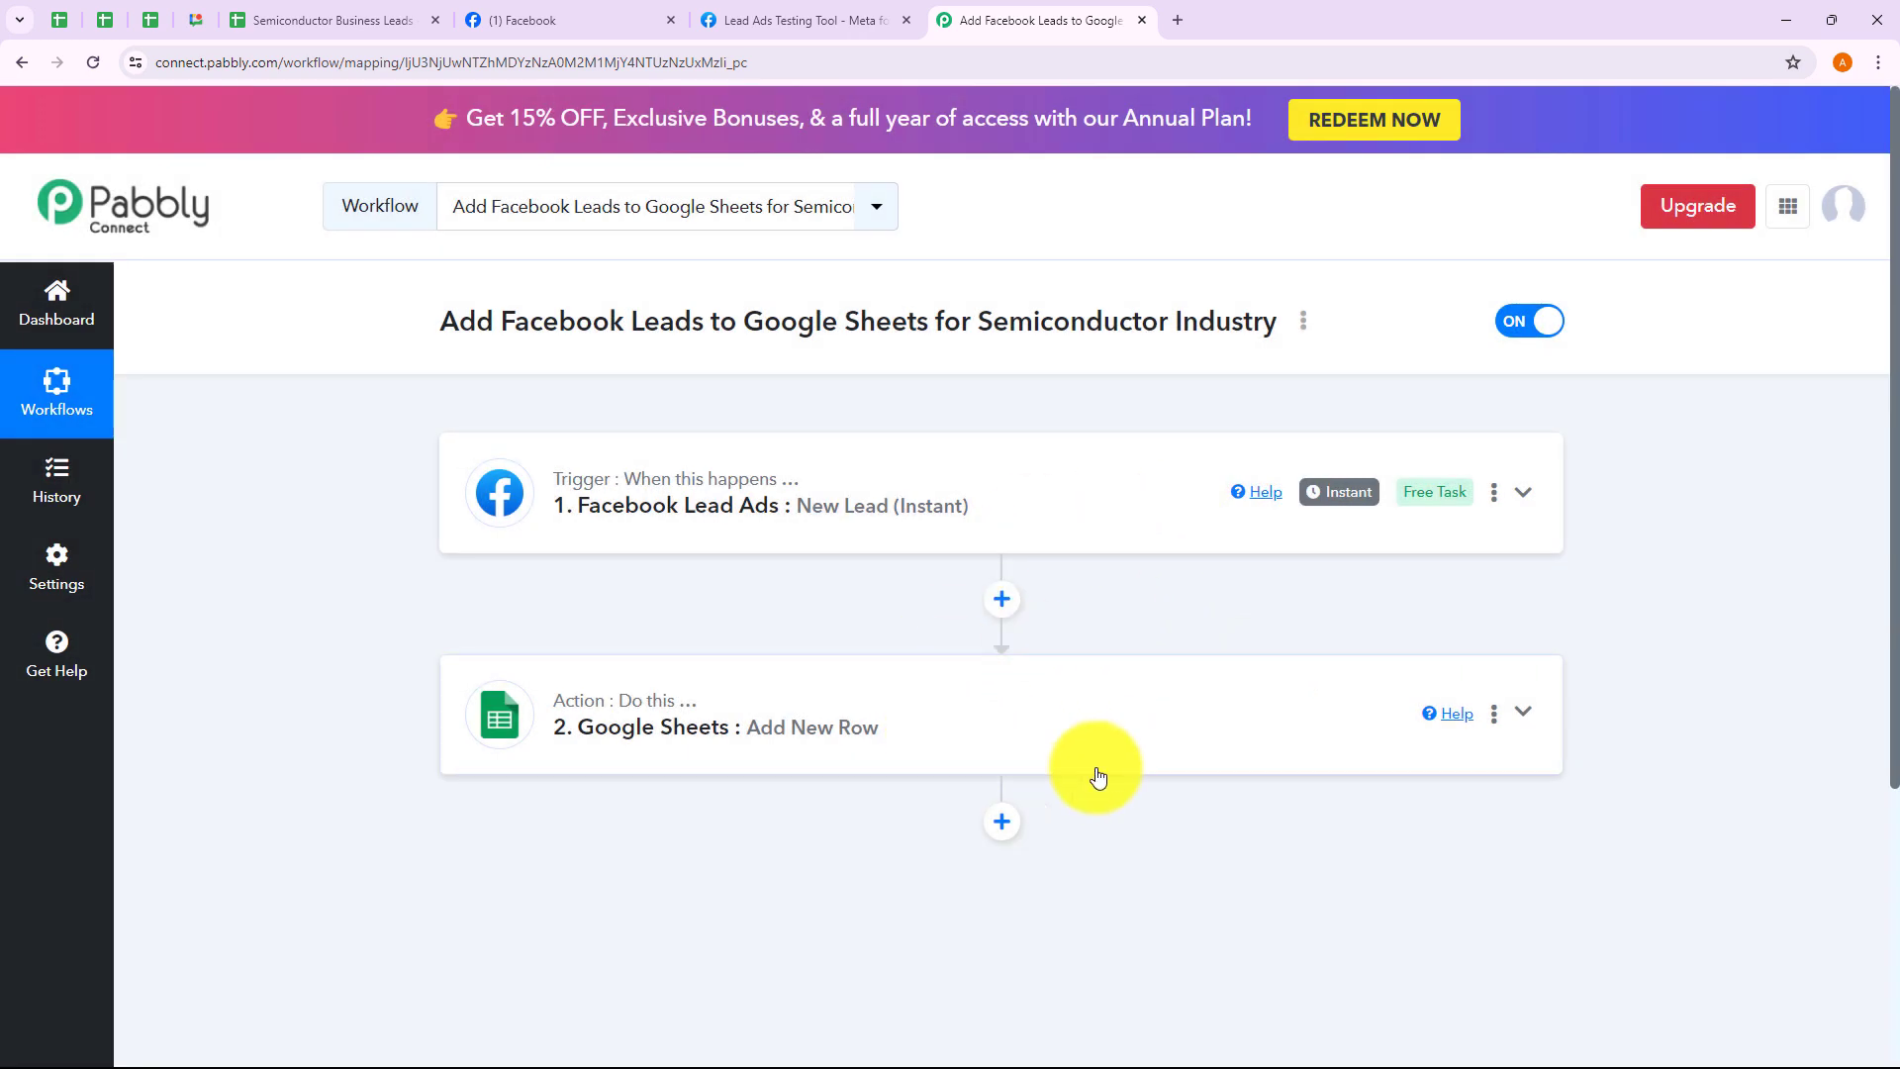